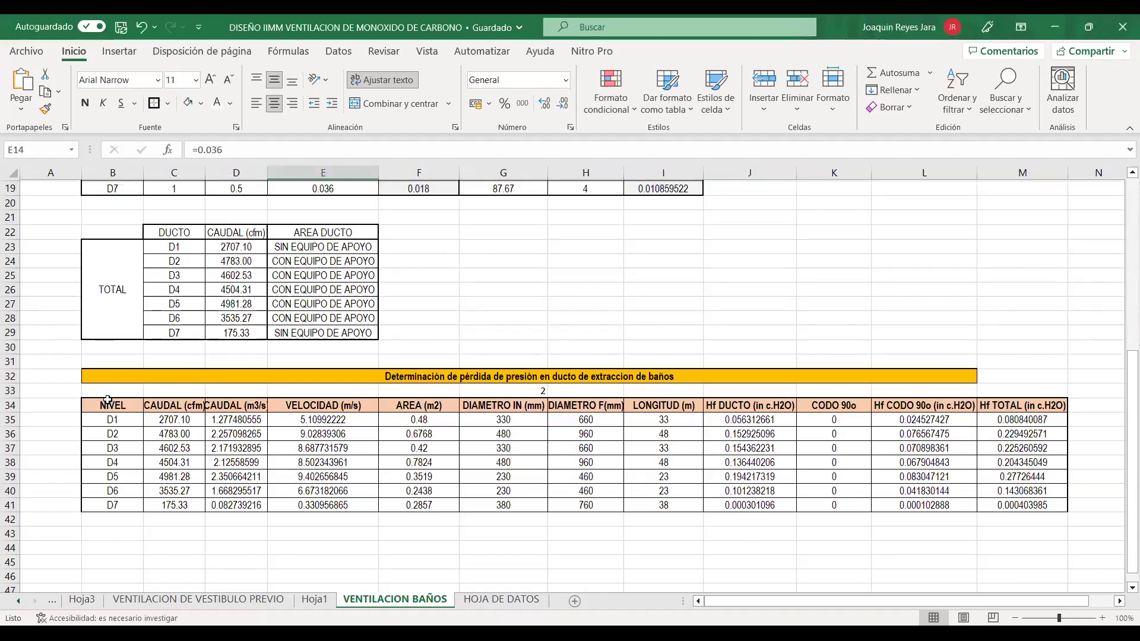
Select the bathroom extraction duct pressure-loss table from NIVEL to Hf TOTAL, rows D1 to D7, and review the sheet's upper tables.
left_click_drag(116, 406, 1023, 502)
scroll(571, 345, "up", 6)
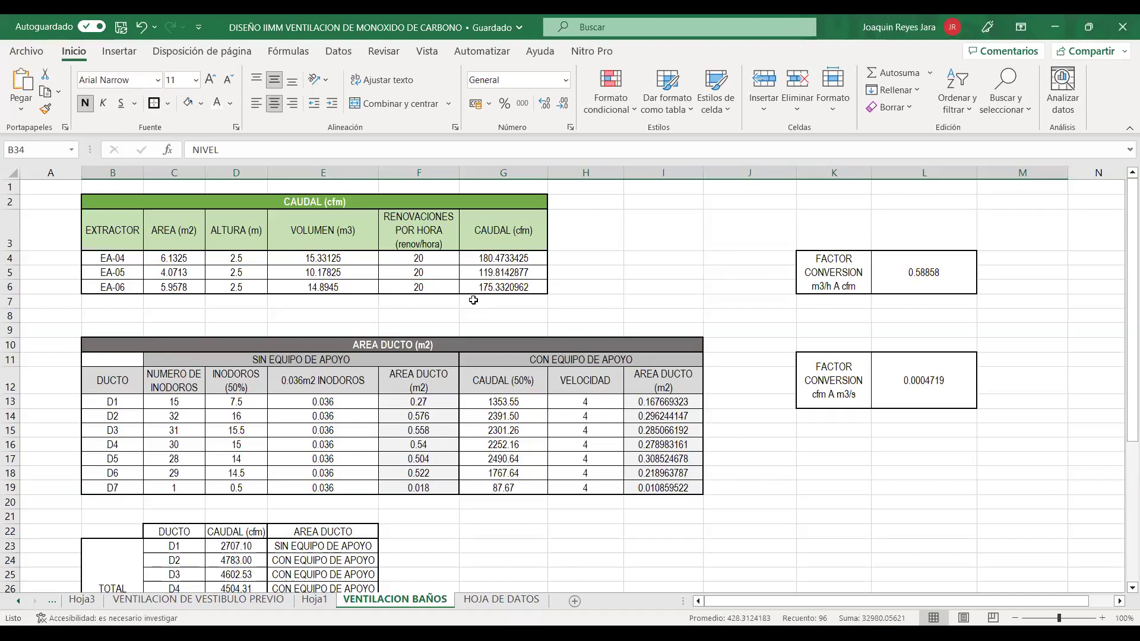
Open the HOJA DE DATOS sheet and review its bathroom area, extractor type and smoke-trap duct tables.
left_click(507, 600)
scroll(653, 315, "down", 11)
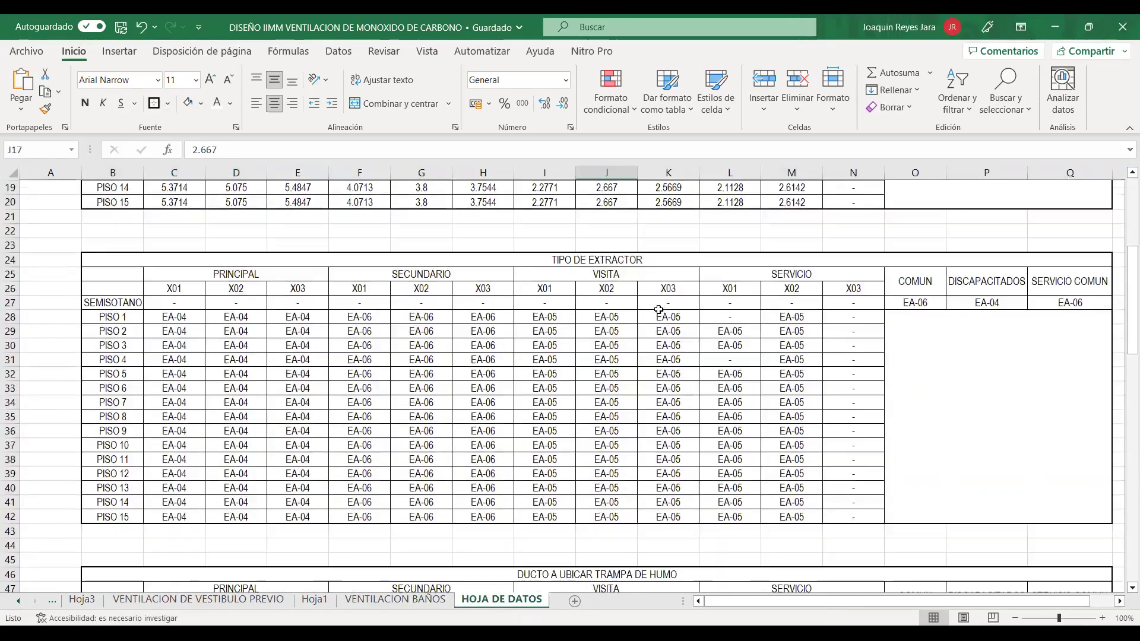
scroll(657, 309, "down", 19)
scroll(657, 307, "up", 7)
scroll(657, 307, "up", 20)
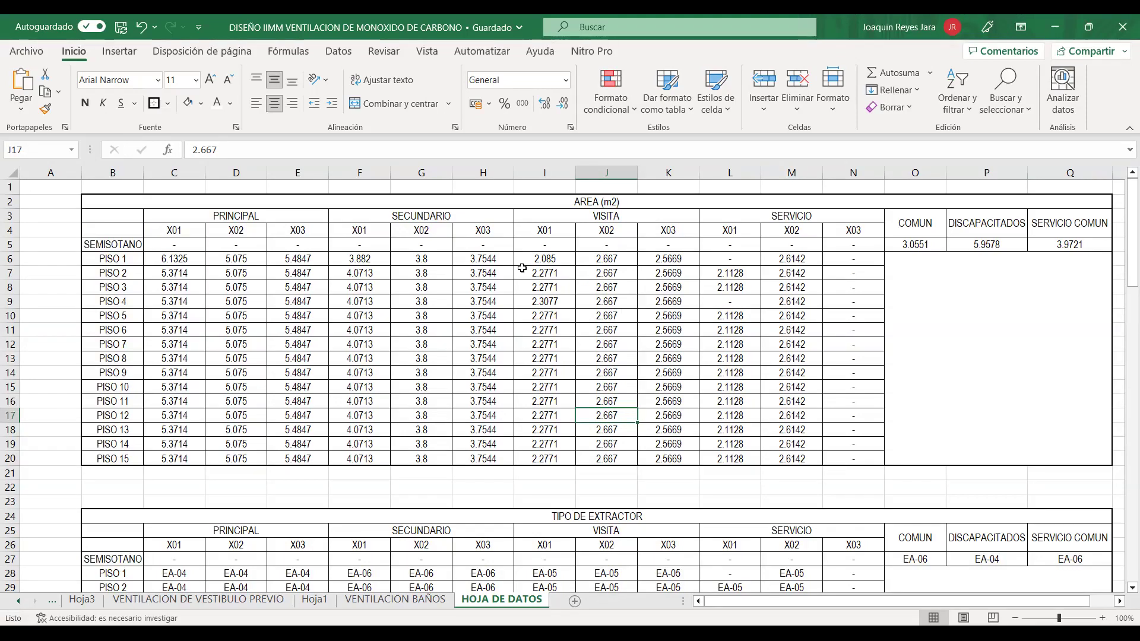
left_click(184, 257)
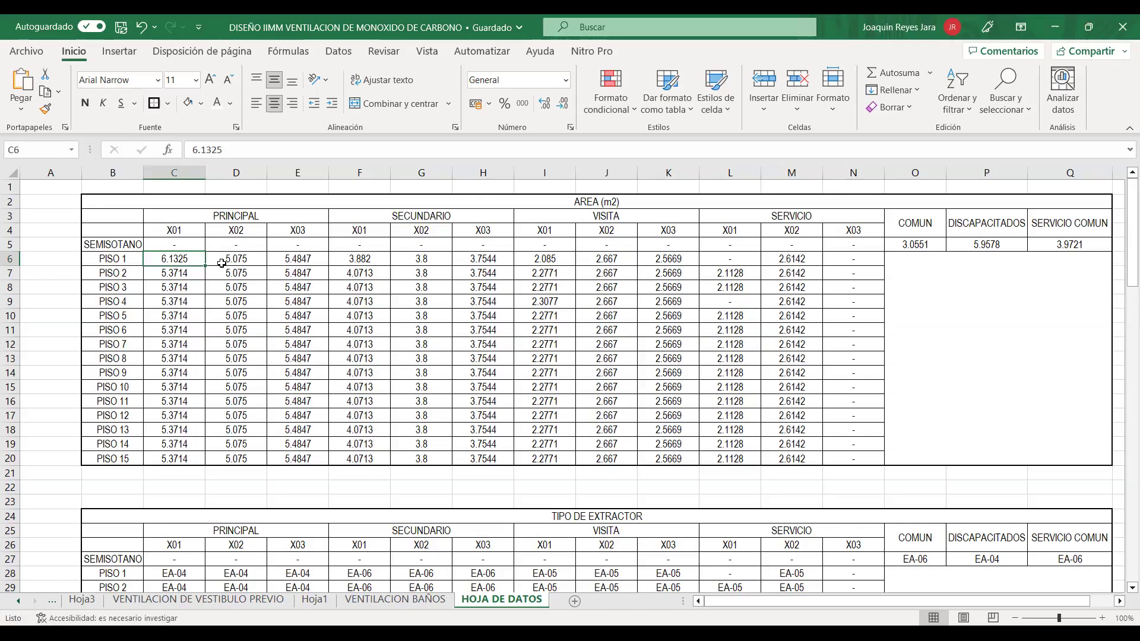
left_click(612, 200)
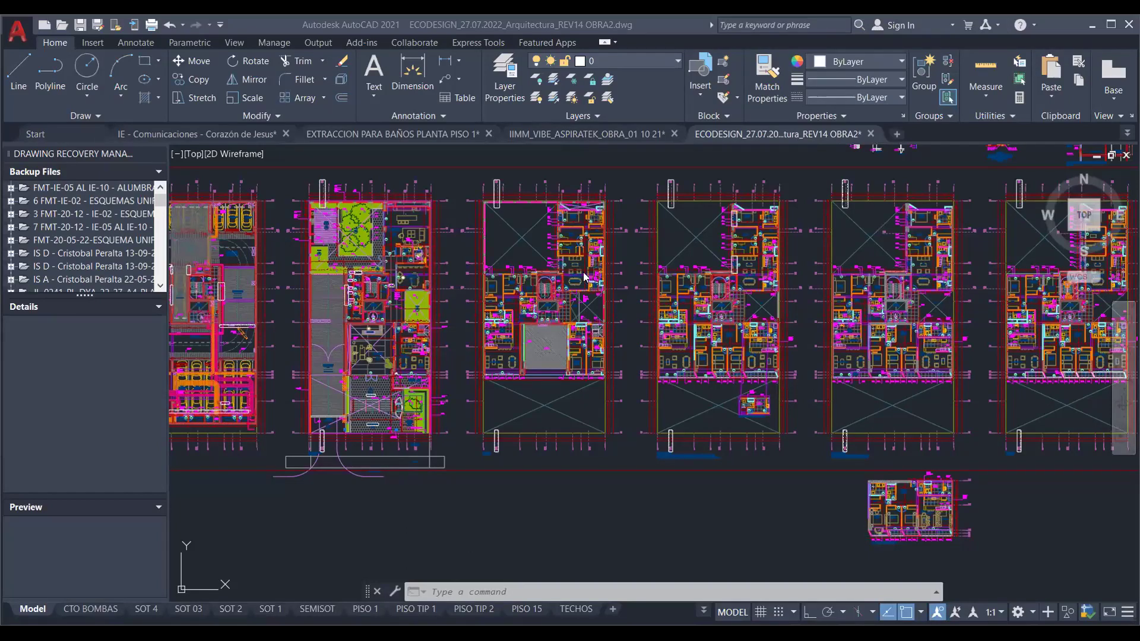
Switch to the ECODESIGN architecture drawing in AutoCAD and examine the bathrooms on the floor plan with the hatched central area.
scroll(608, 274, "up", 2)
scroll(579, 269, "up", 2)
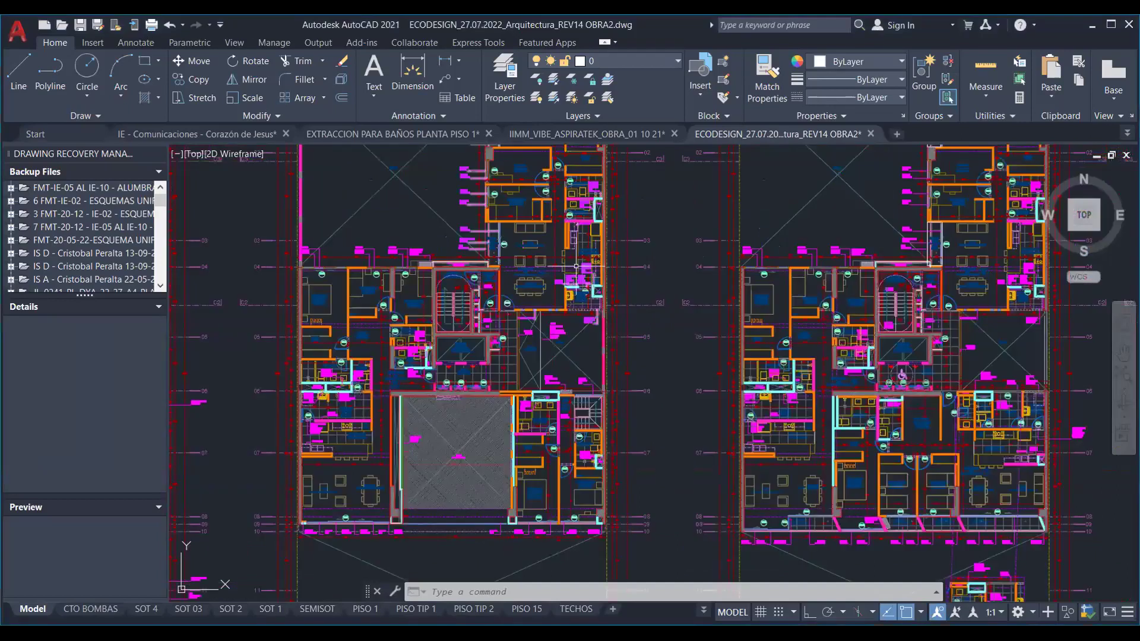
middle_click_drag(579, 270, 606, 338)
scroll(606, 337, "up", 5)
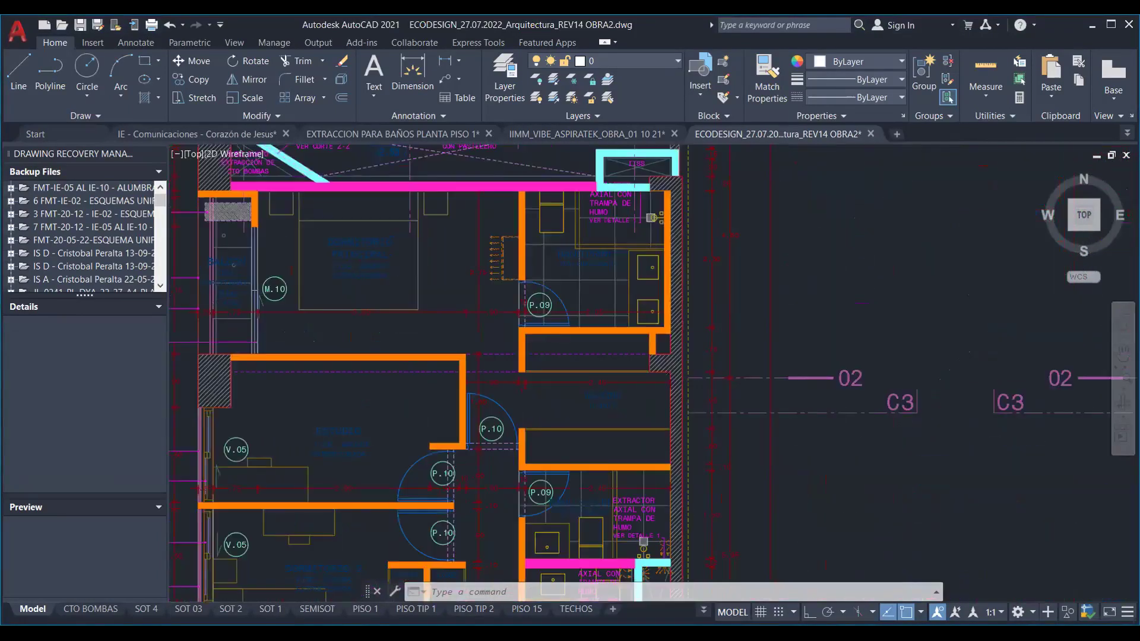
scroll(556, 412, "down", 6)
middle_click_drag(556, 411, 618, 257)
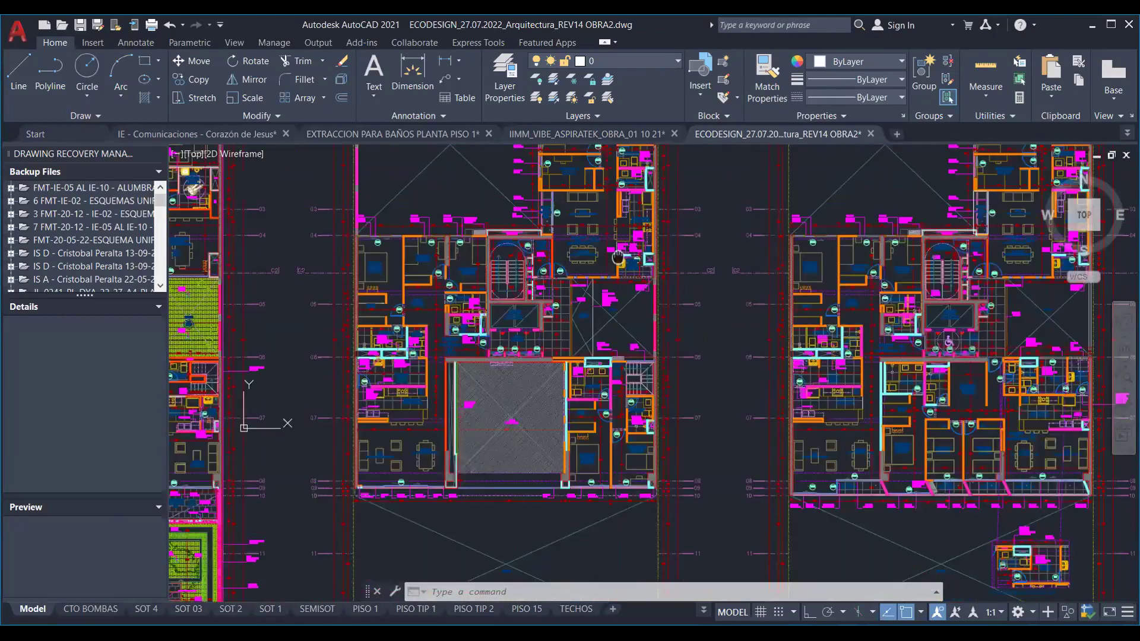
scroll(498, 424, "up", 4)
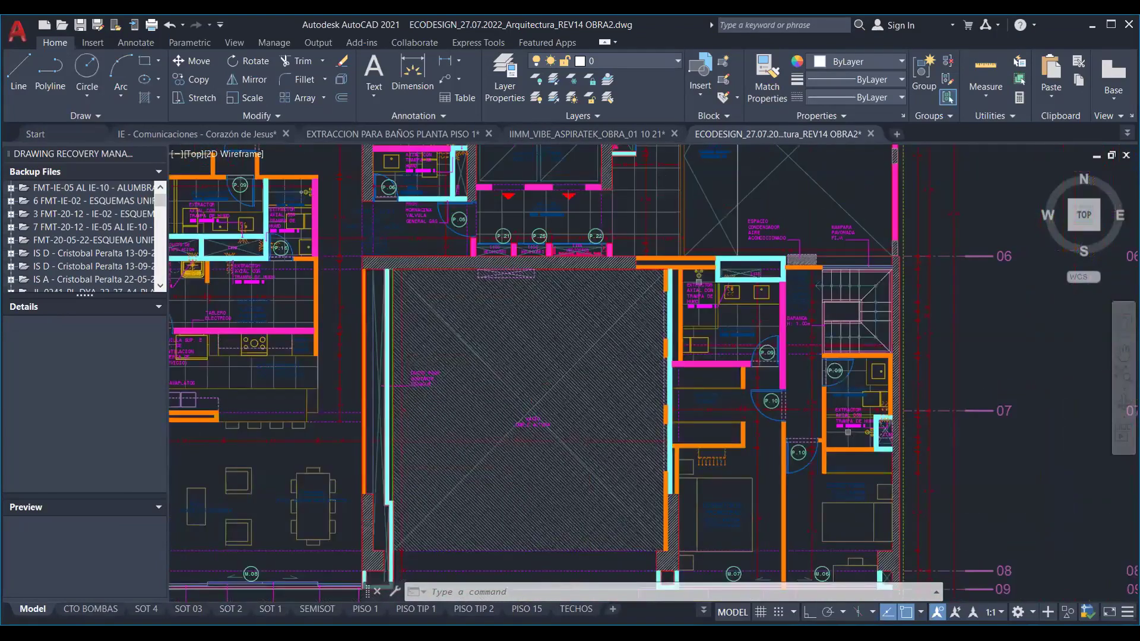
scroll(348, 323, "down", 2)
middle_click_drag(348, 323, 348, 389)
Examine the neighbouring floor plan's title and its service bathroom with the axial extractor and IISS duct near axis 06.
mouse_move(854, 419)
middle_mouse_down()
mouse_move(653, 347)
mouse_move(698, 270)
mouse_move(713, 27)
middle_mouse_up()
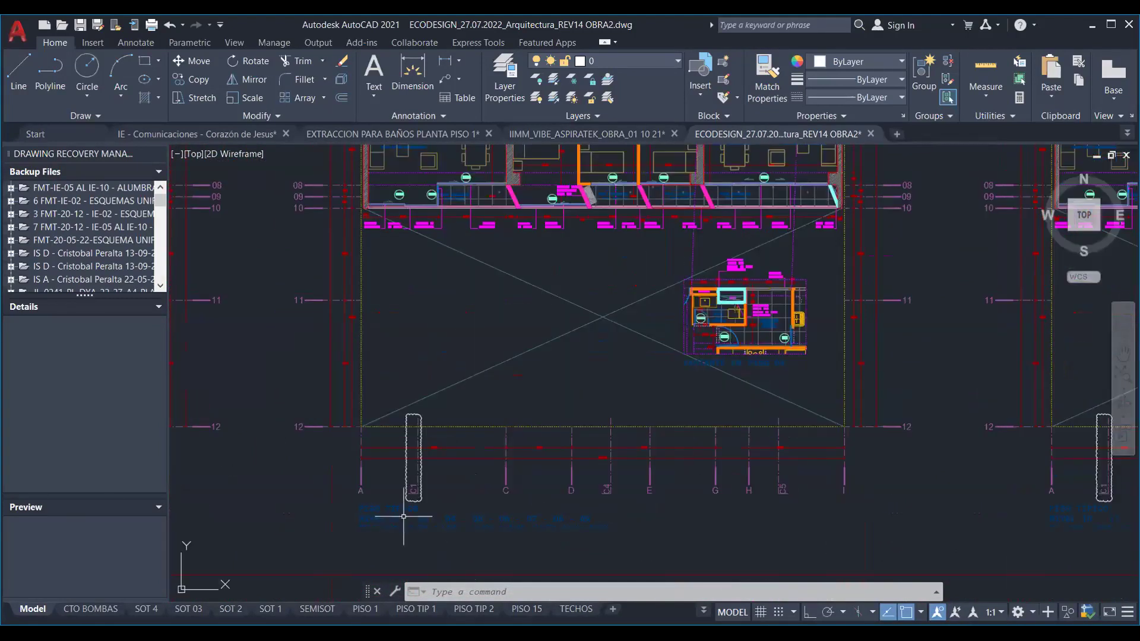
scroll(626, 412, "down", 3)
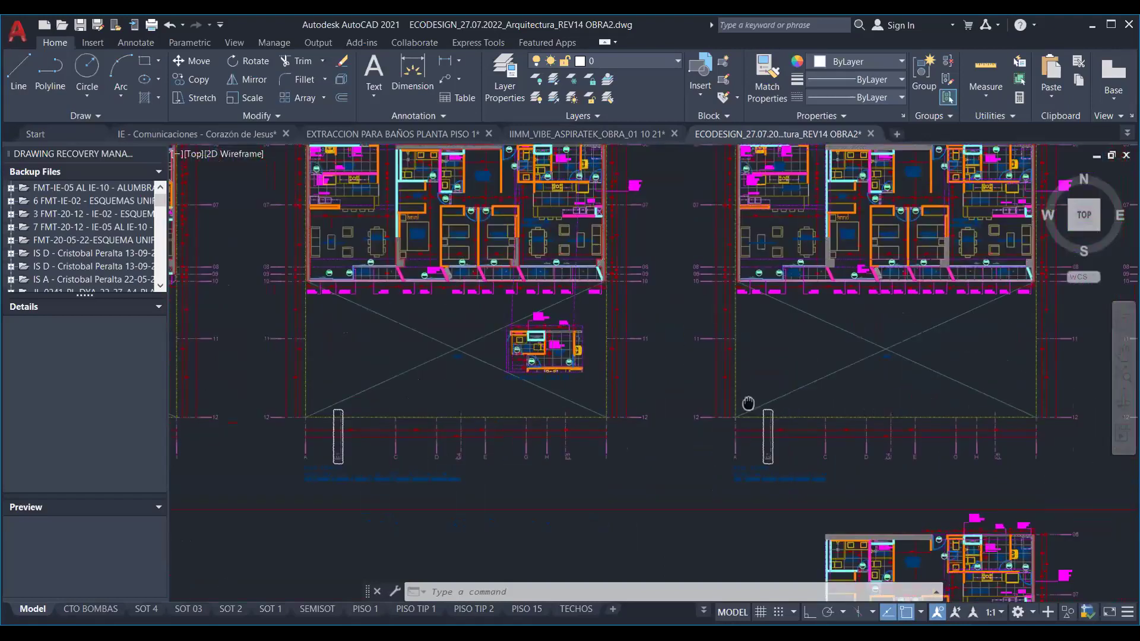
scroll(543, 402, "down", 4)
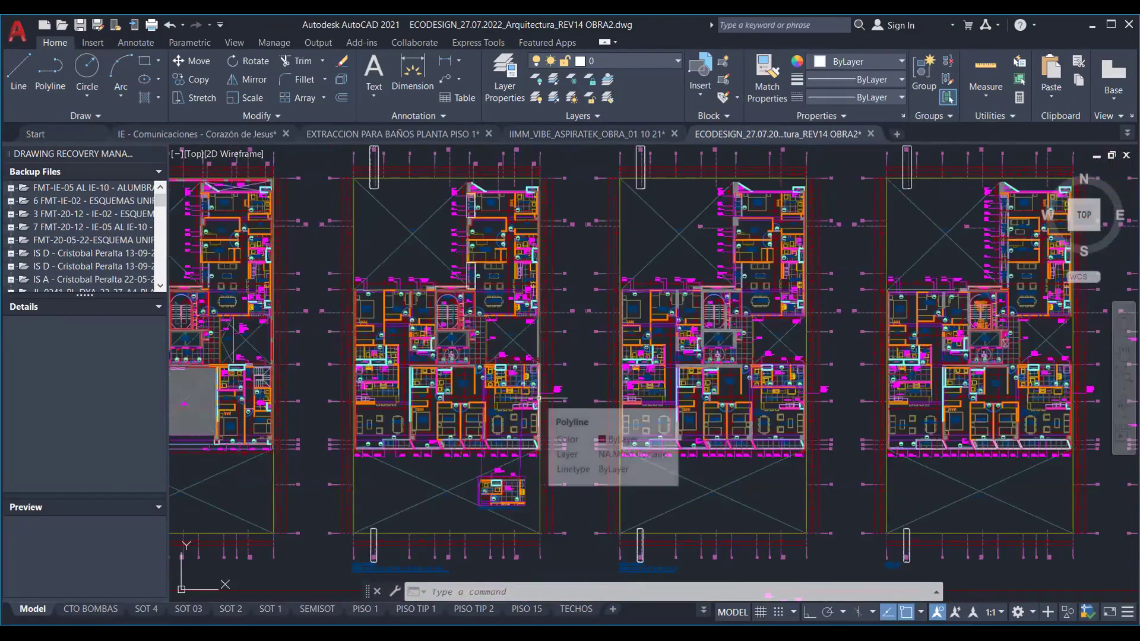
scroll(514, 379, "up", 2)
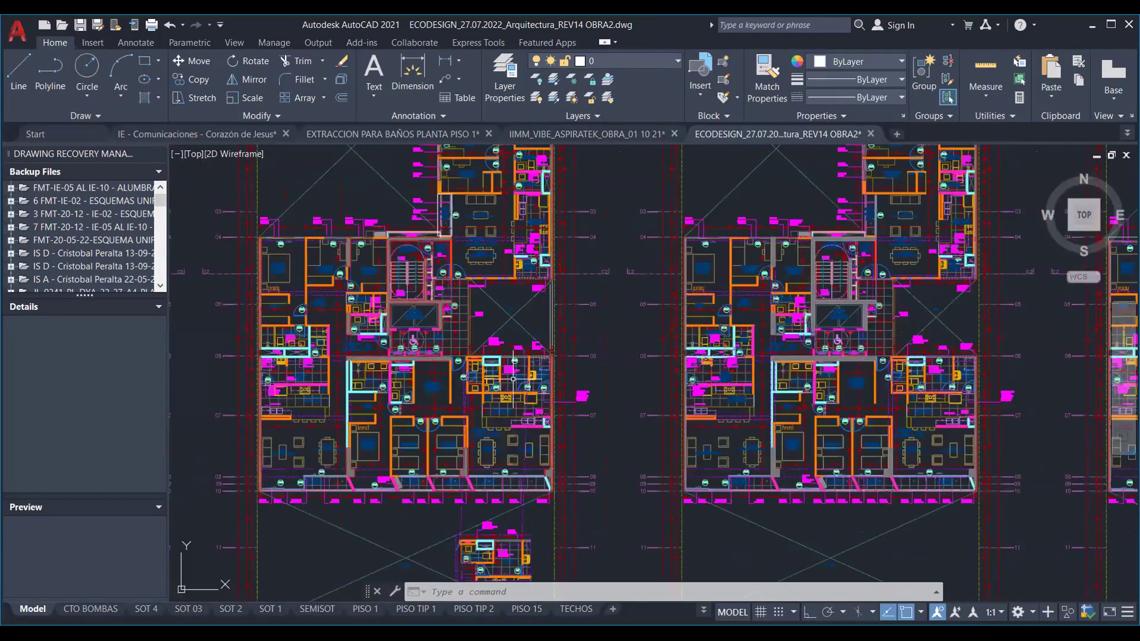
scroll(513, 378, "up", 8)
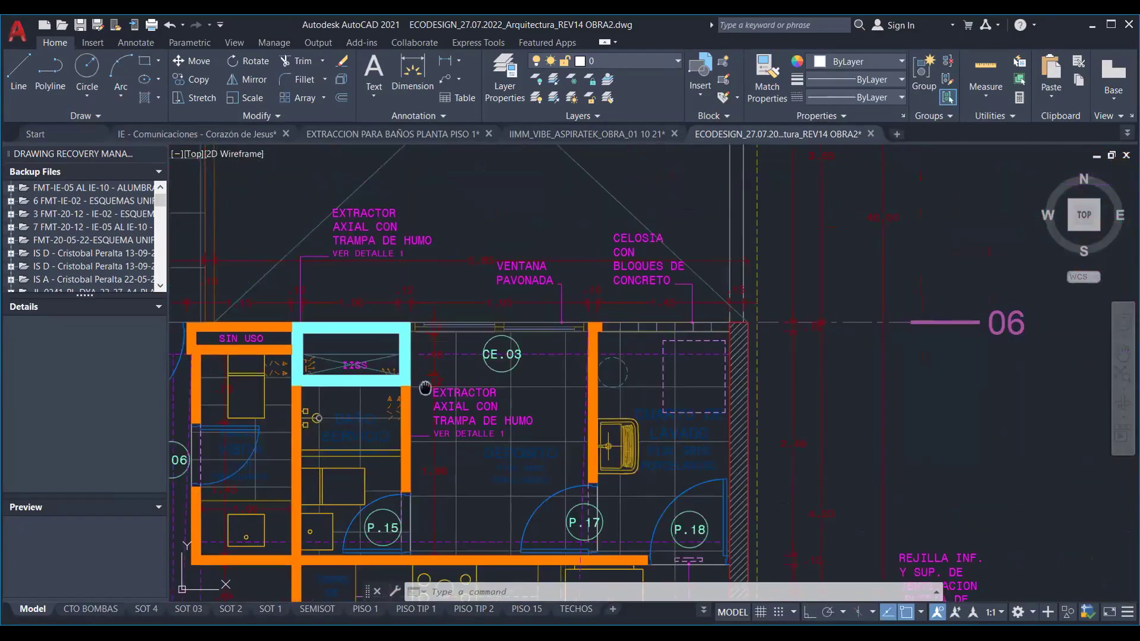
middle_click_drag(428, 390, 592, 360)
scroll(592, 360, "down", 5)
Inspect the visitor bathrooms behind the P.06 doors and the IISS ducts next to them on the floor plan.
mouse_move(520, 333)
middle_mouse_down()
mouse_move(609, 364)
mouse_move(638, 413)
mouse_move(733, 477)
middle_mouse_up()
mouse_move(614, 170)
middle_mouse_down()
mouse_move(727, 260)
mouse_move(737, 316)
mouse_move(487, 443)
middle_mouse_up()
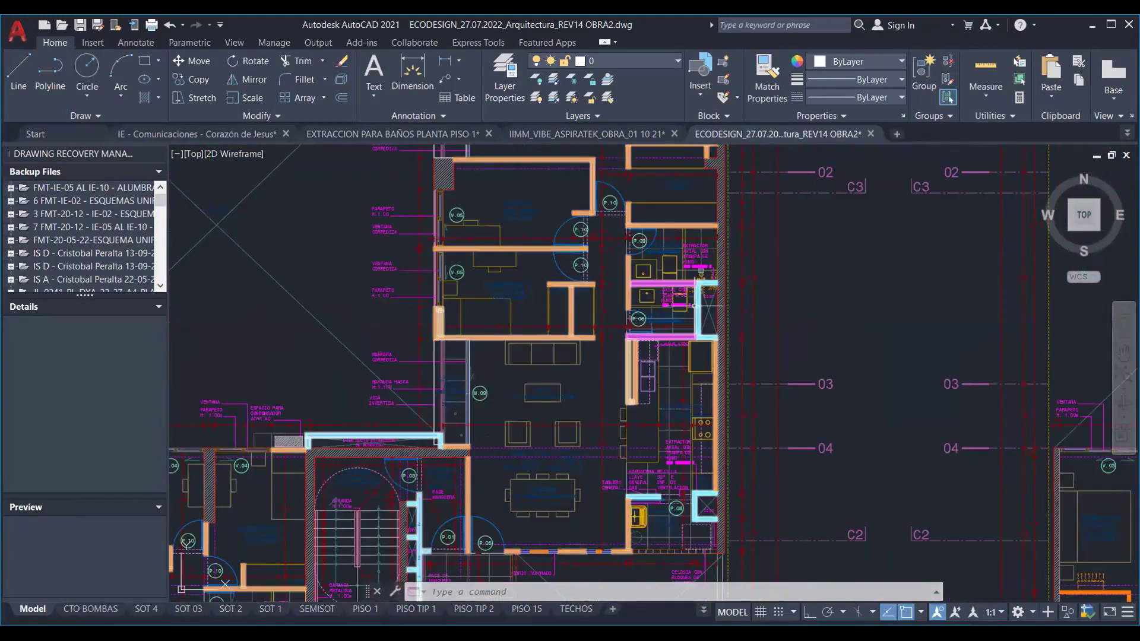
scroll(700, 299, "up", 4)
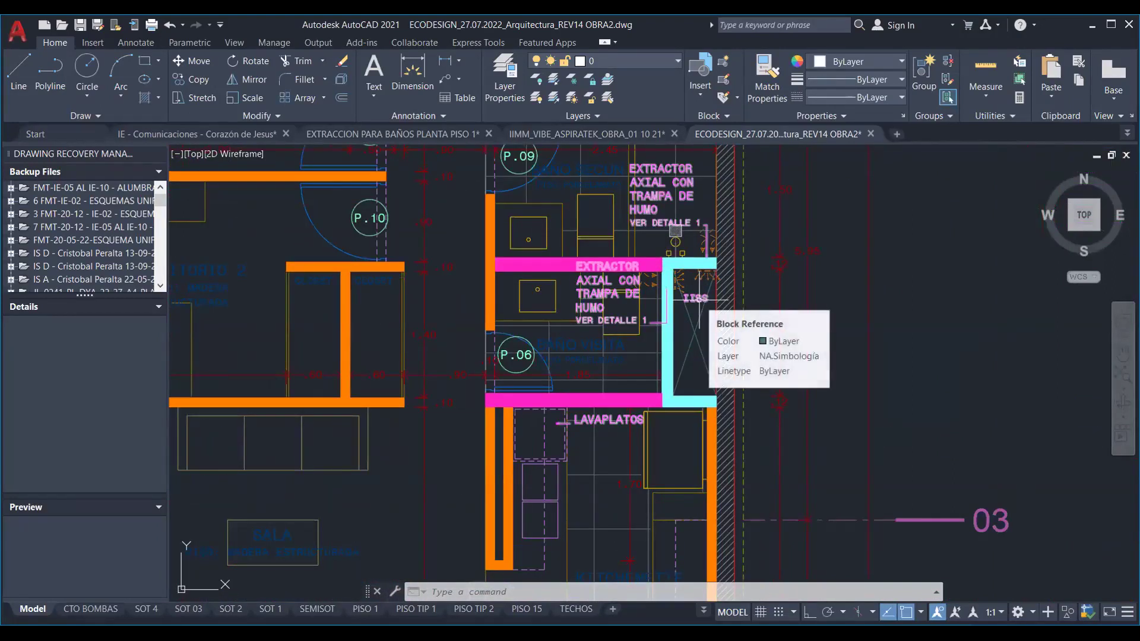
scroll(685, 304, "down", 3)
scroll(685, 305, "up", 5)
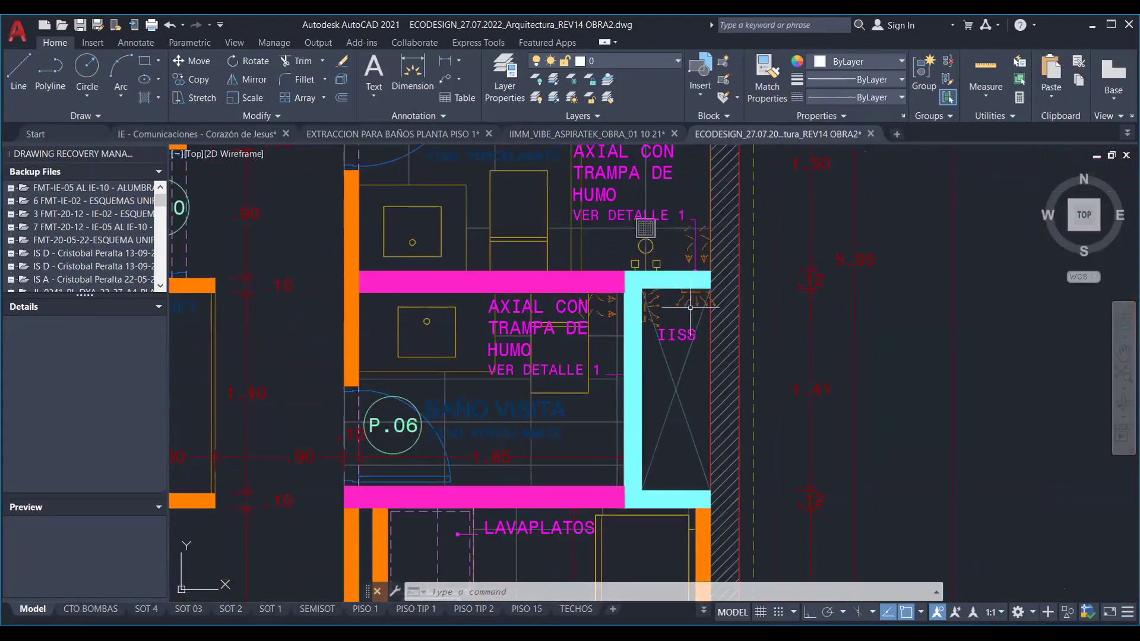
scroll(654, 357, "down", 4)
mouse_move(655, 357)
middle_mouse_down()
mouse_move(897, 202)
mouse_move(891, 168)
middle_mouse_up()
middle_click_drag(453, 552, 616, 302)
scroll(615, 302, "up", 5)
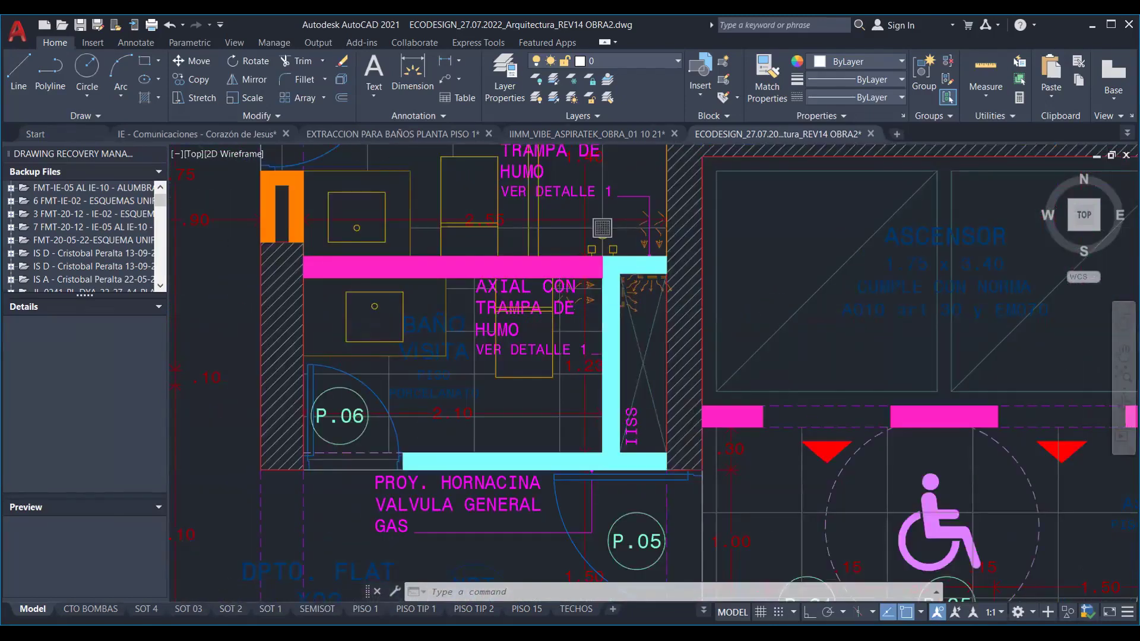
Inspect the main, secondary and service bathrooms along axis 06 with their extractors, ventilation duct and IISS shafts.
scroll(615, 302, "down", 4)
middle_click_drag(543, 350, 759, 257)
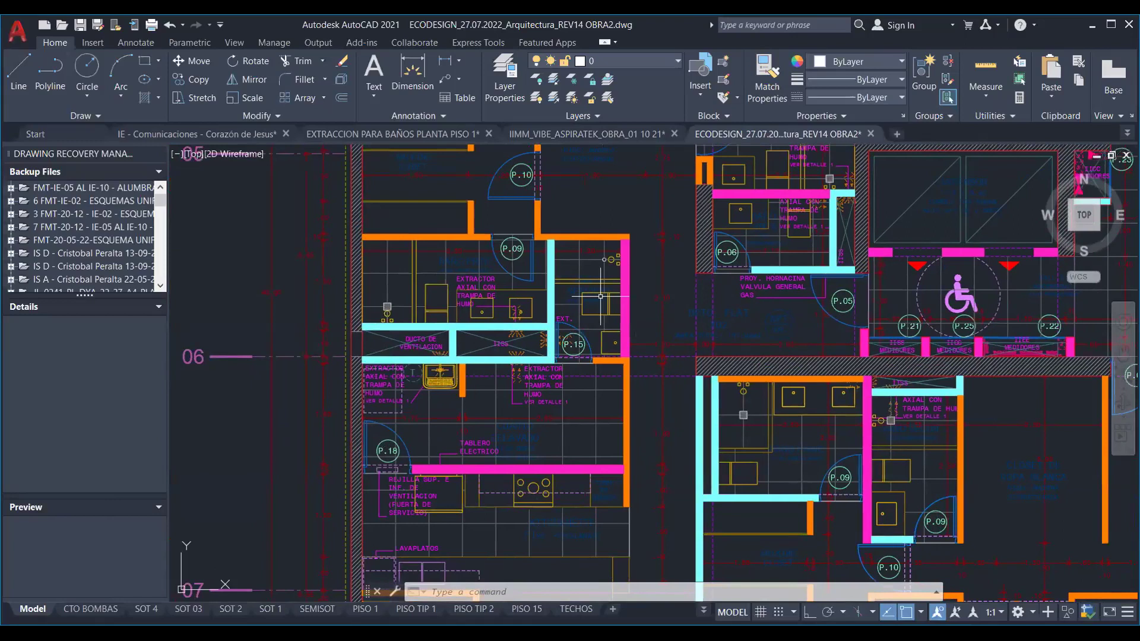
scroll(530, 328, "up", 2)
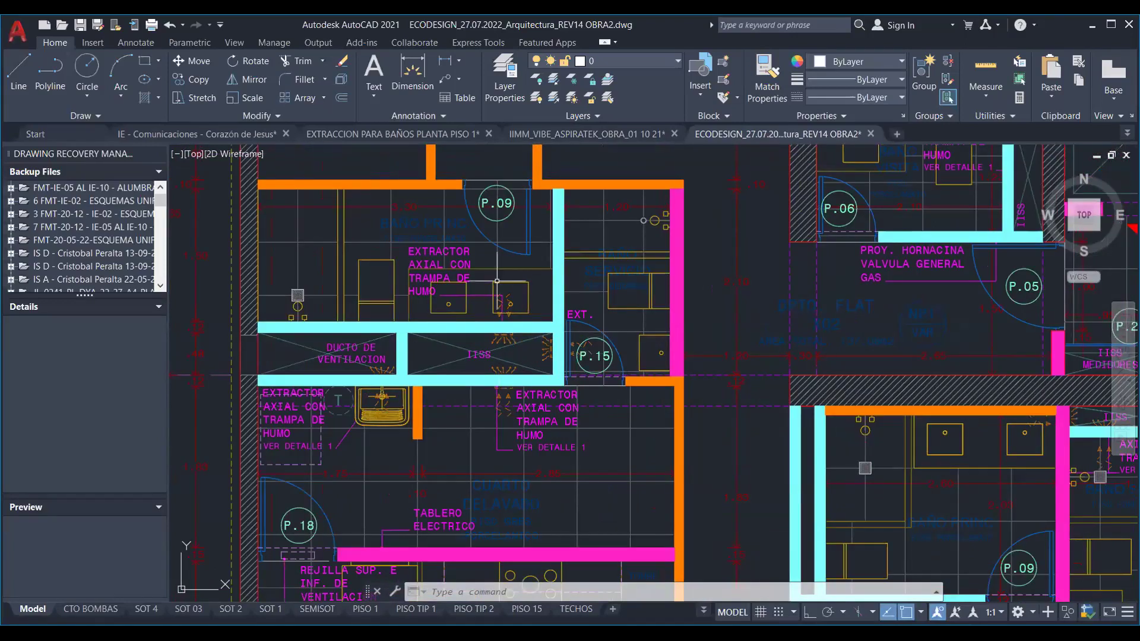
middle_click_drag(493, 333, 432, 286)
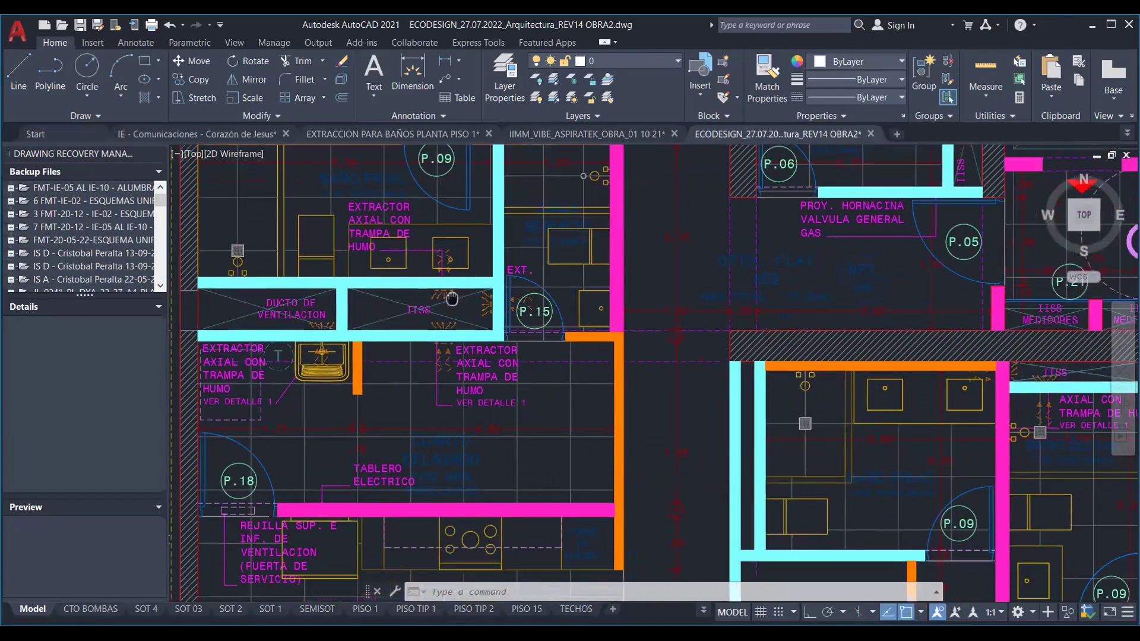
scroll(398, 282, "down", 5)
scroll(683, 330, "up", 7)
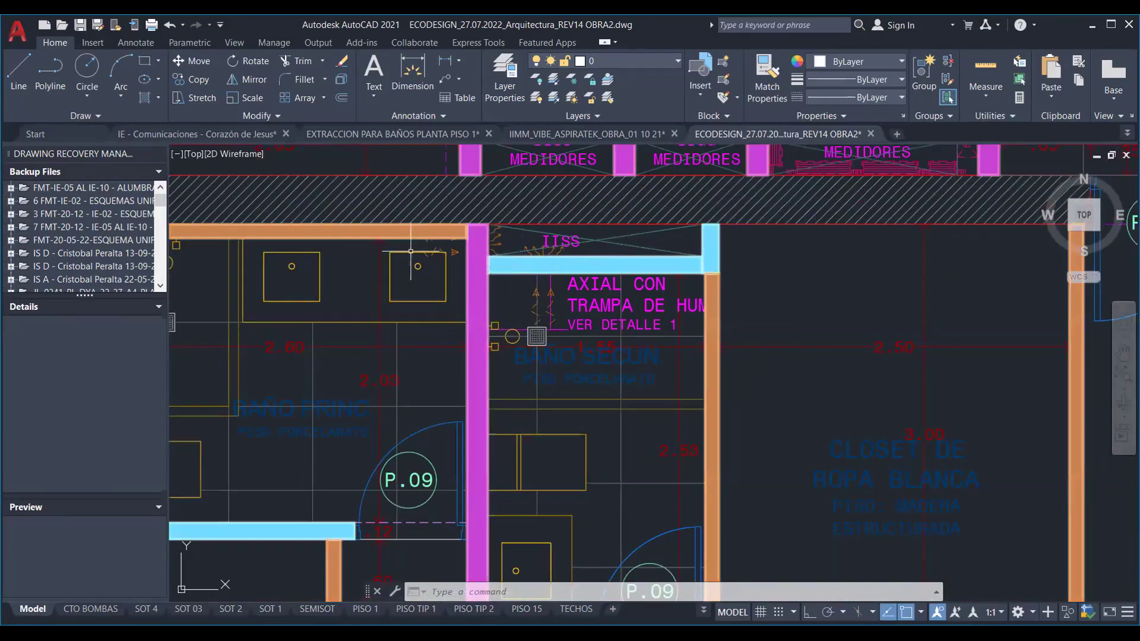
scroll(455, 262, "down", 5)
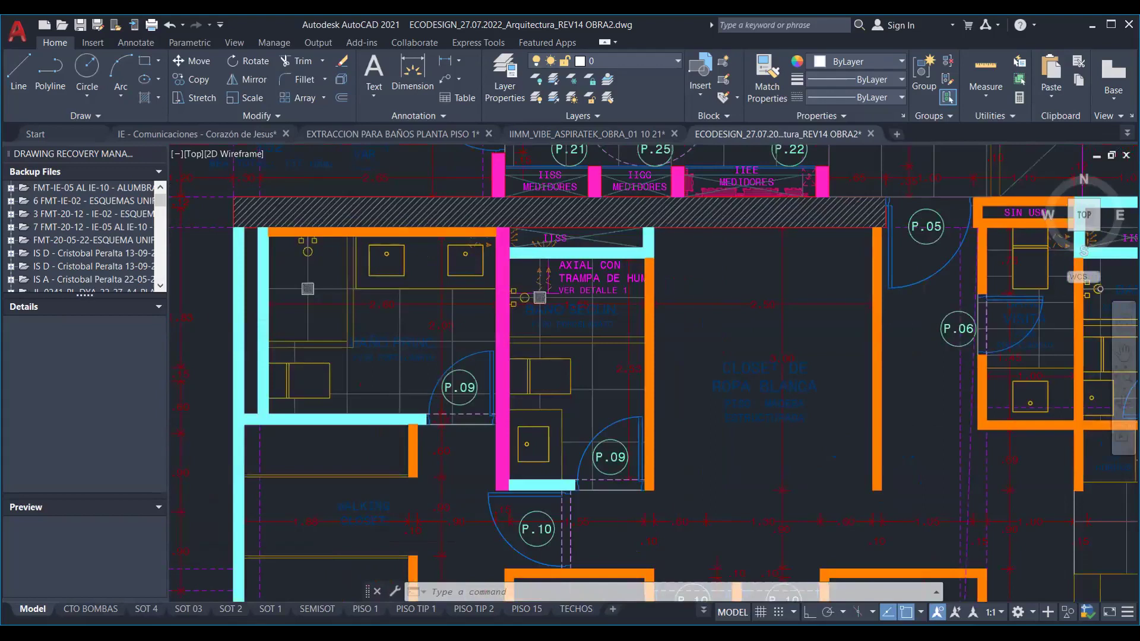
middle_click_drag(756, 310, 612, 311)
mouse_move(817, 298)
middle_mouse_down()
mouse_move(764, 312)
mouse_move(765, 286)
middle_mouse_up()
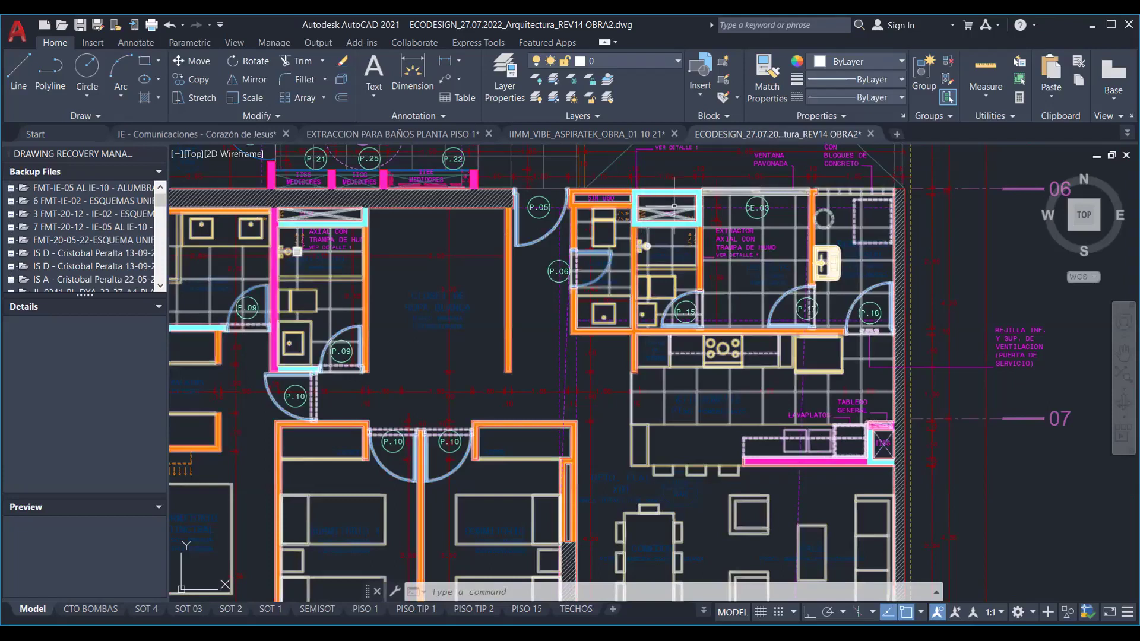
Examine the duct and axial extractors with smoke trap serving the P.15 bathroom near the CE.03 window.
mouse_move(831, 242)
middle_mouse_down()
mouse_move(677, 364)
mouse_move(664, 503)
mouse_move(726, 285)
mouse_move(726, 234)
mouse_move(663, 329)
middle_mouse_up()
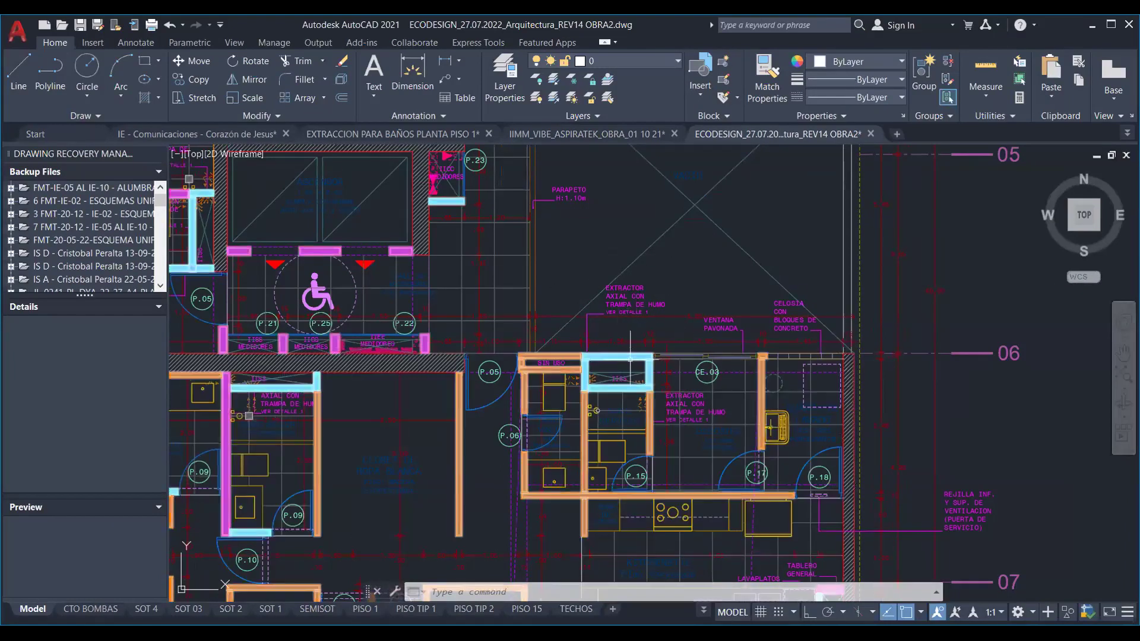
middle_click_drag(681, 381, 696, 340)
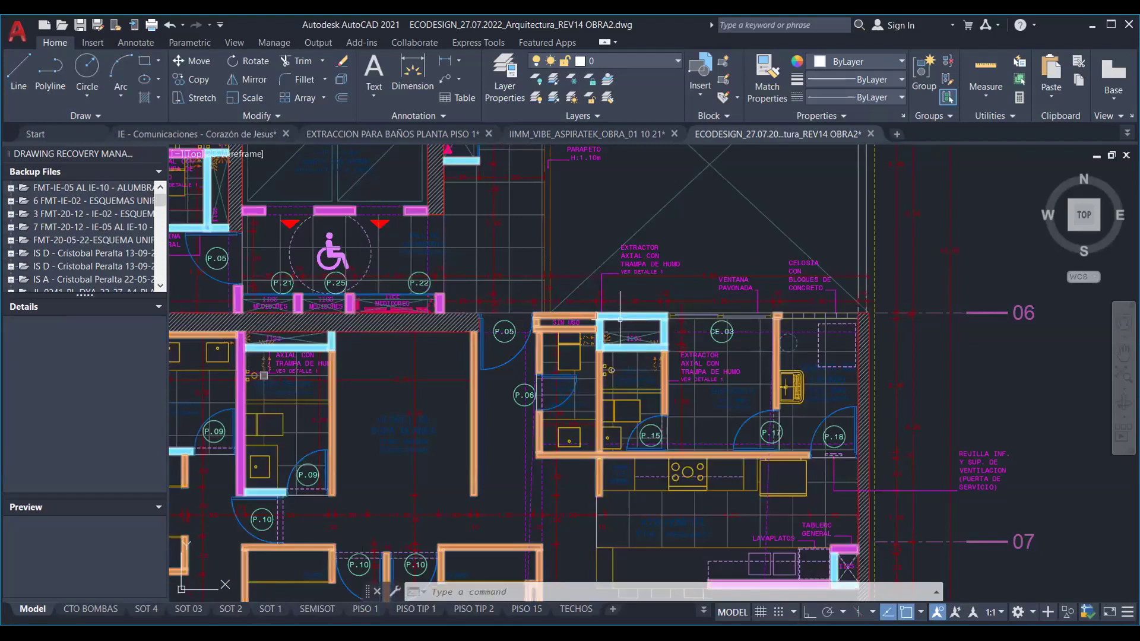
scroll(656, 276, "down", 1)
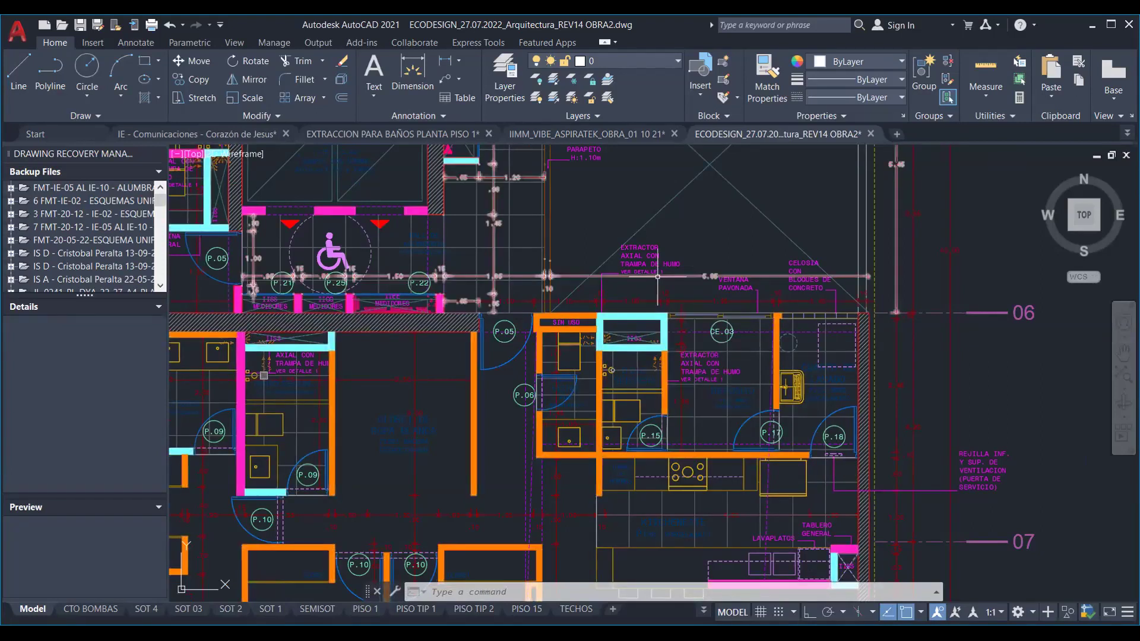
scroll(657, 276, "down", 1)
scroll(644, 278, "down", 1)
middle_click_drag(643, 278, 610, 354)
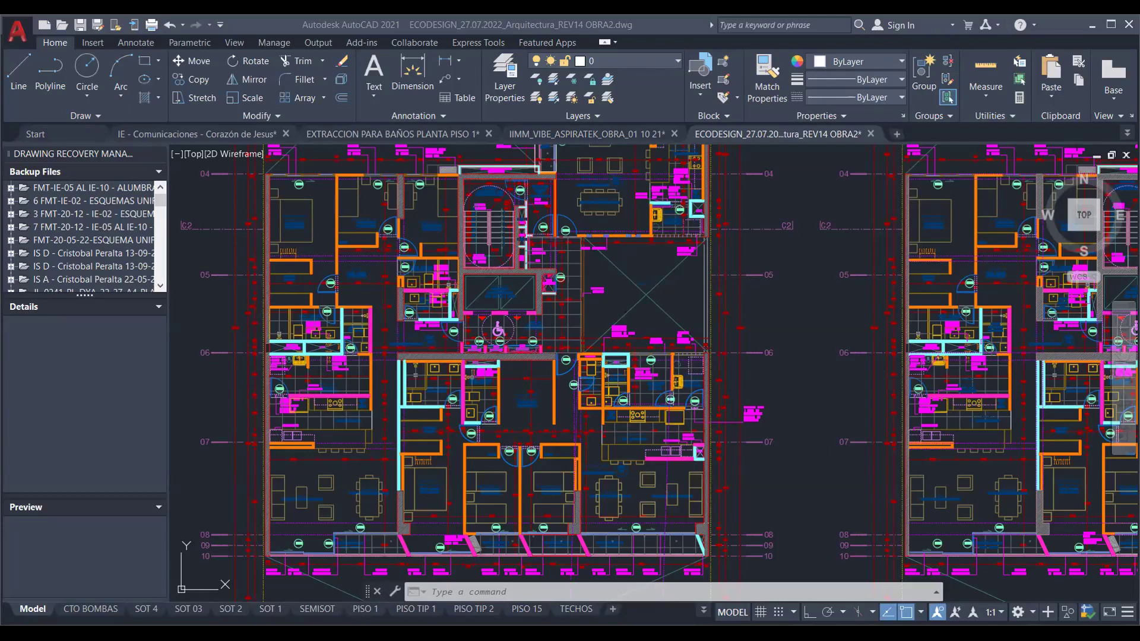
Compare the building's floor plans side by side, from the parking level to the upper floors.
scroll(489, 297, "down", 4)
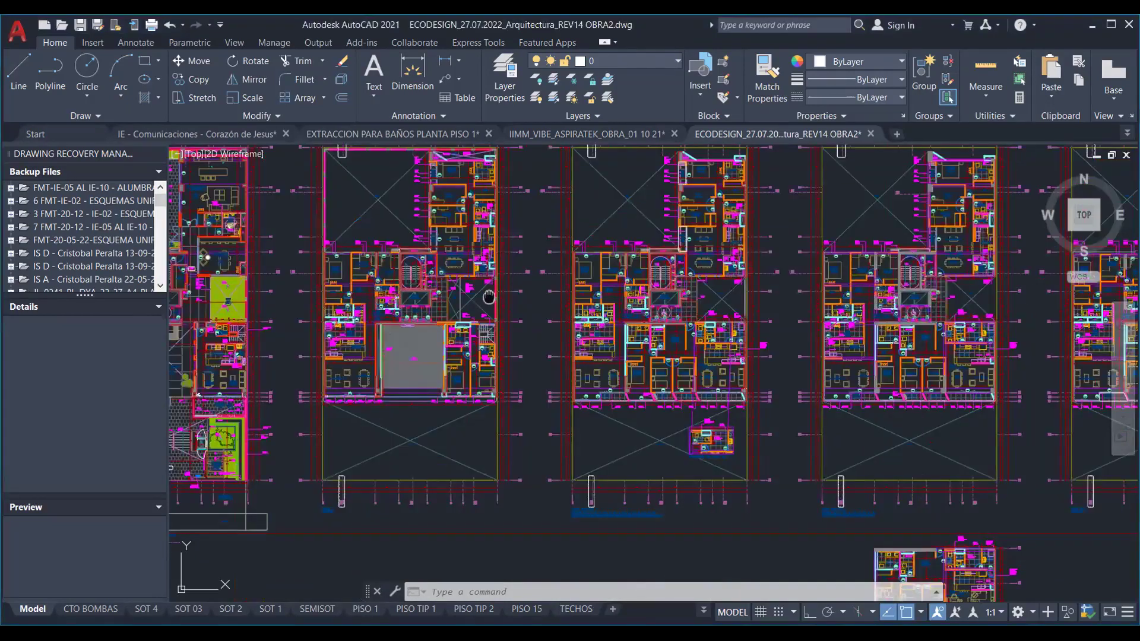
scroll(489, 297, "down", 5)
scroll(489, 297, "up", 4)
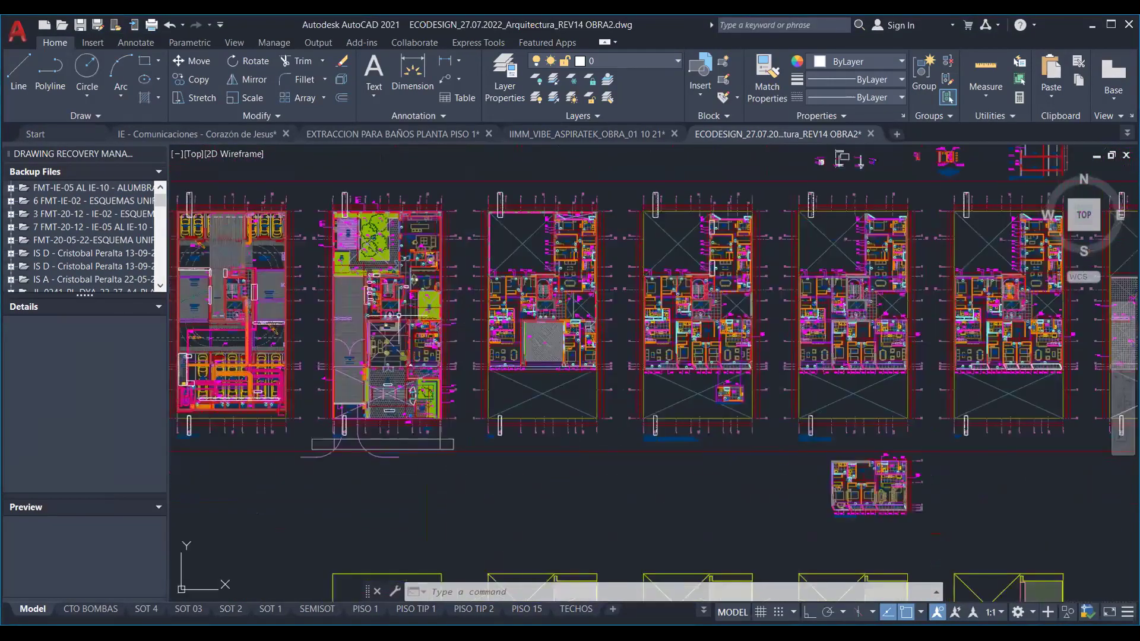
scroll(399, 339, "up", 3)
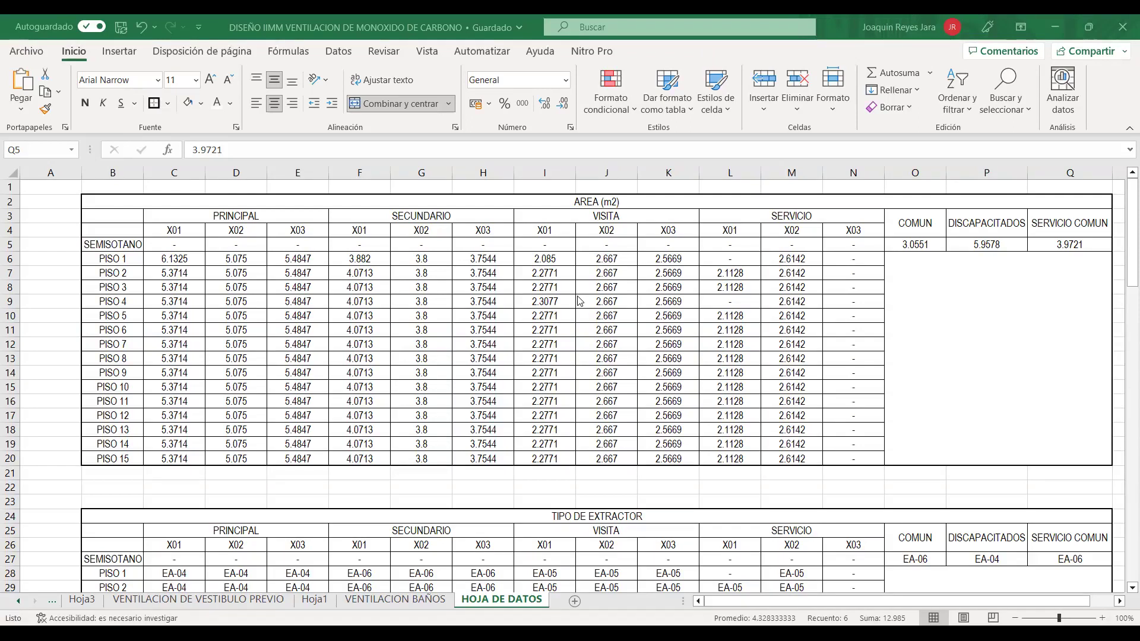
Return to the HOJA DE DATOS sheet in Excel and select the bathroom areas of PISO 1 to PISO 15, C6:M20.
scroll(580, 301, "down", 1)
left_click(484, 301)
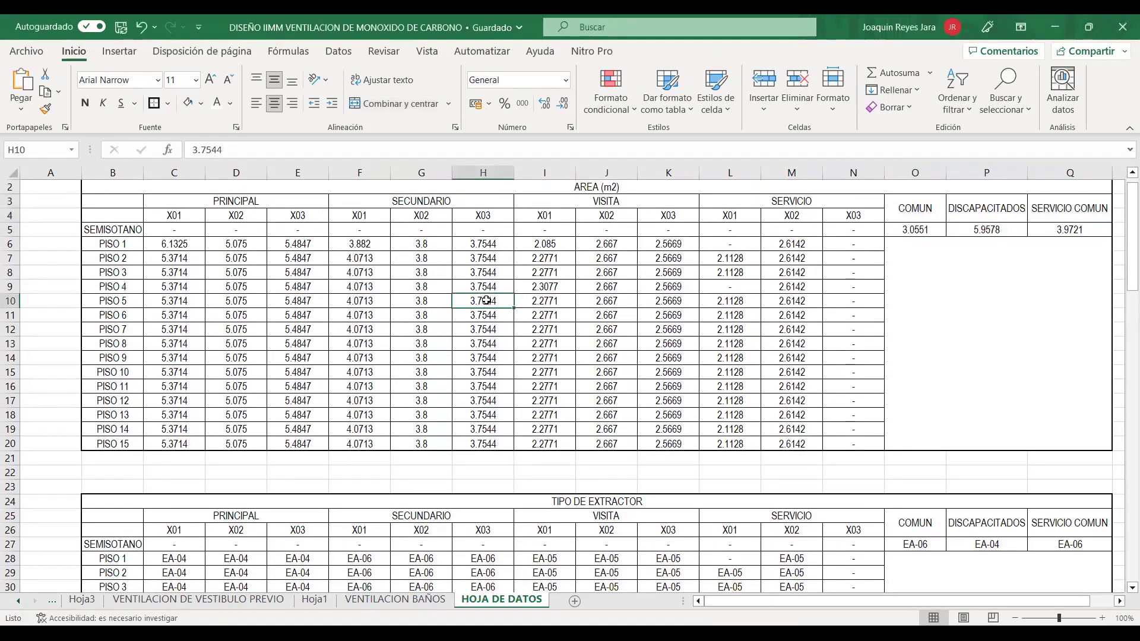
scroll(421, 275, "up", 1)
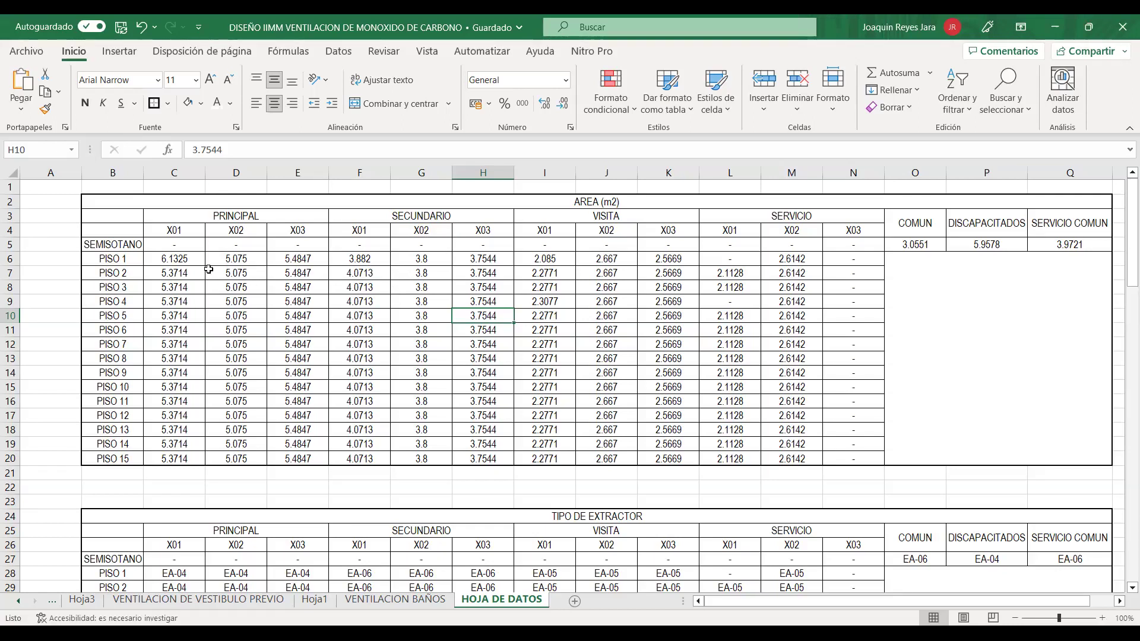
left_click(177, 259)
left_click_drag(185, 279, 780, 459)
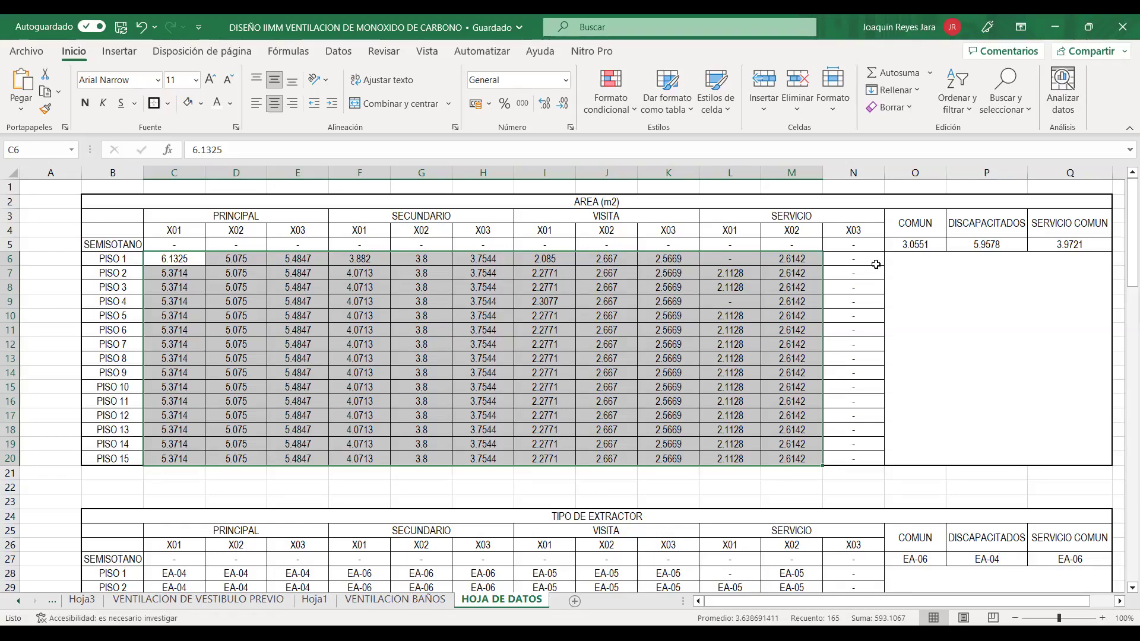
scroll(709, 287, "down", 1)
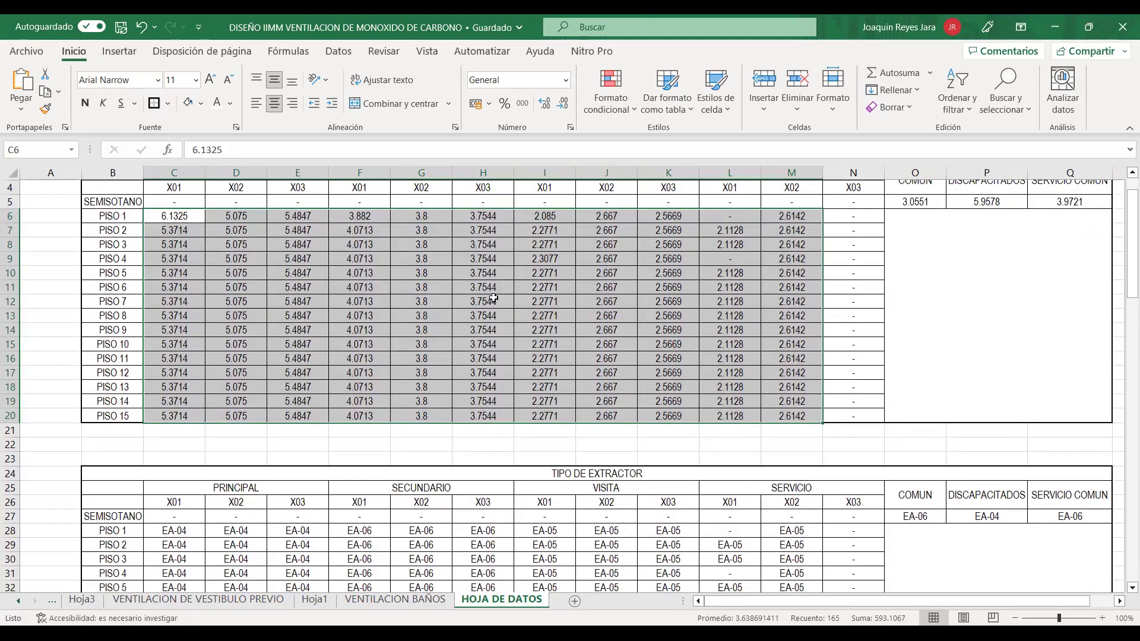
Review the bathroom areas by floor in the AREA (m2) table alongside the TIPO DE EXTRACTOR table.
left_click(464, 286)
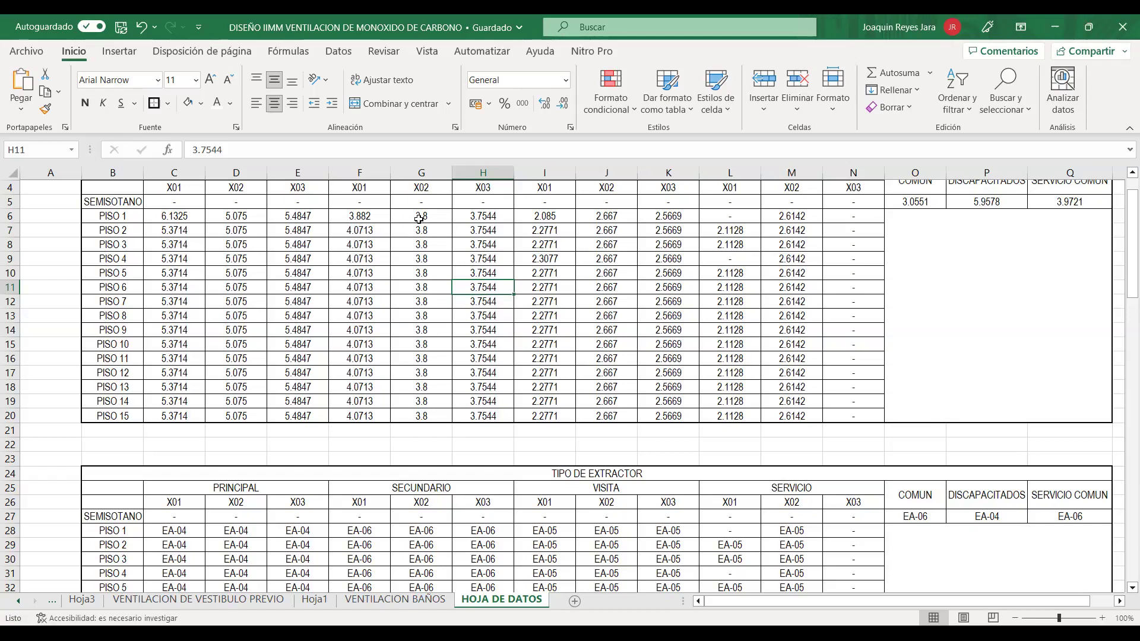
scroll(474, 258, "up", 1)
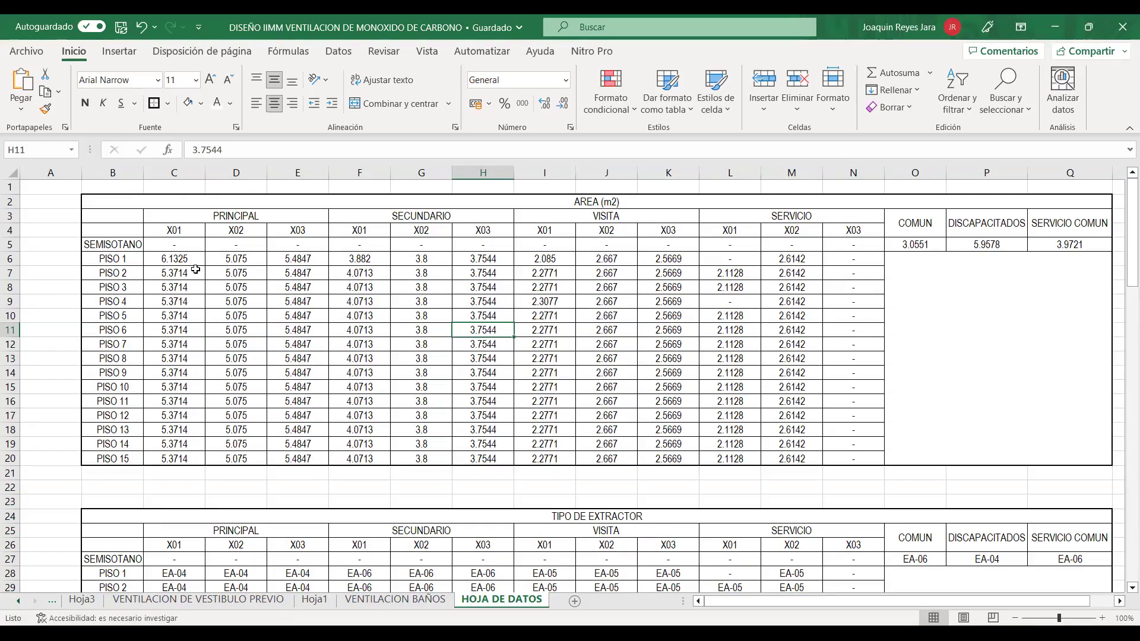
scroll(279, 283, "down", 1)
scroll(278, 283, "down", 2)
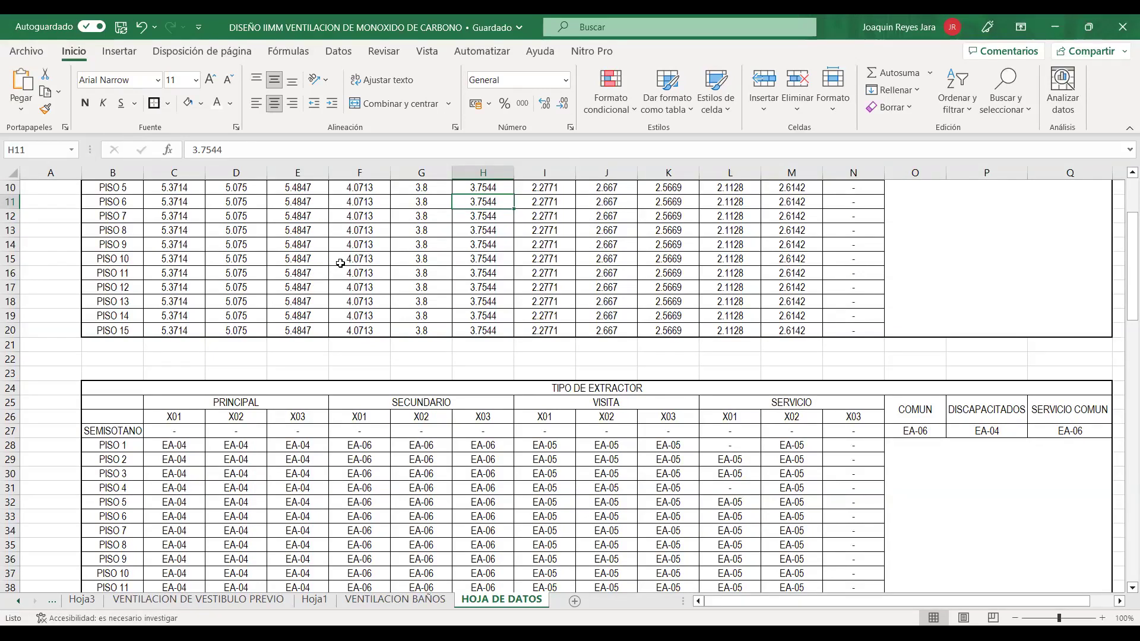
scroll(340, 263, "up", 2)
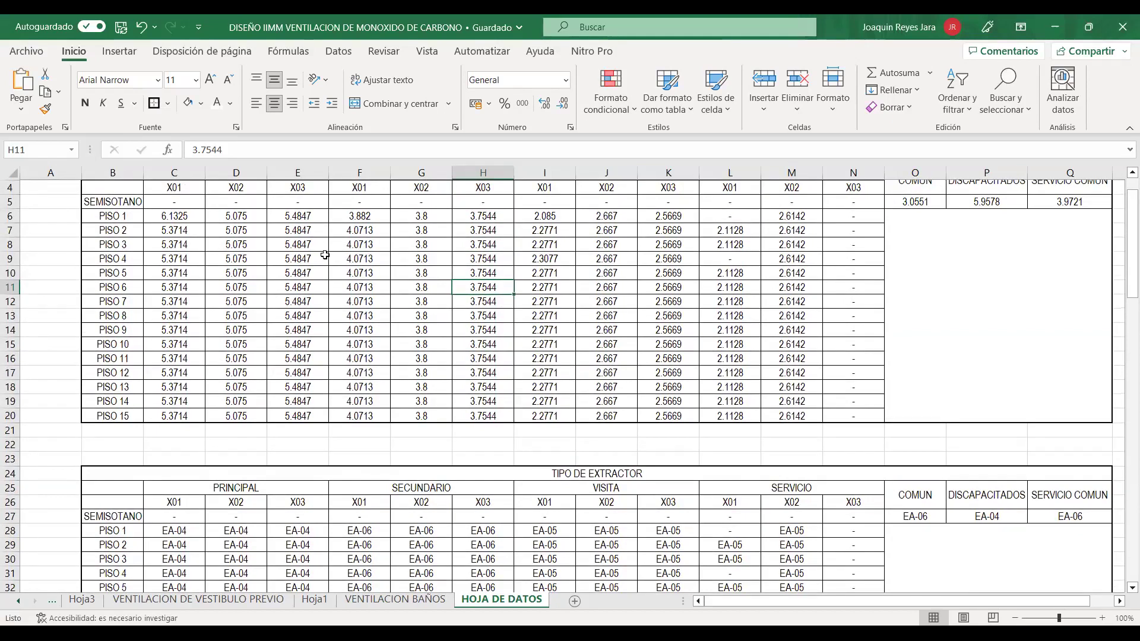
scroll(707, 279, "up", 1)
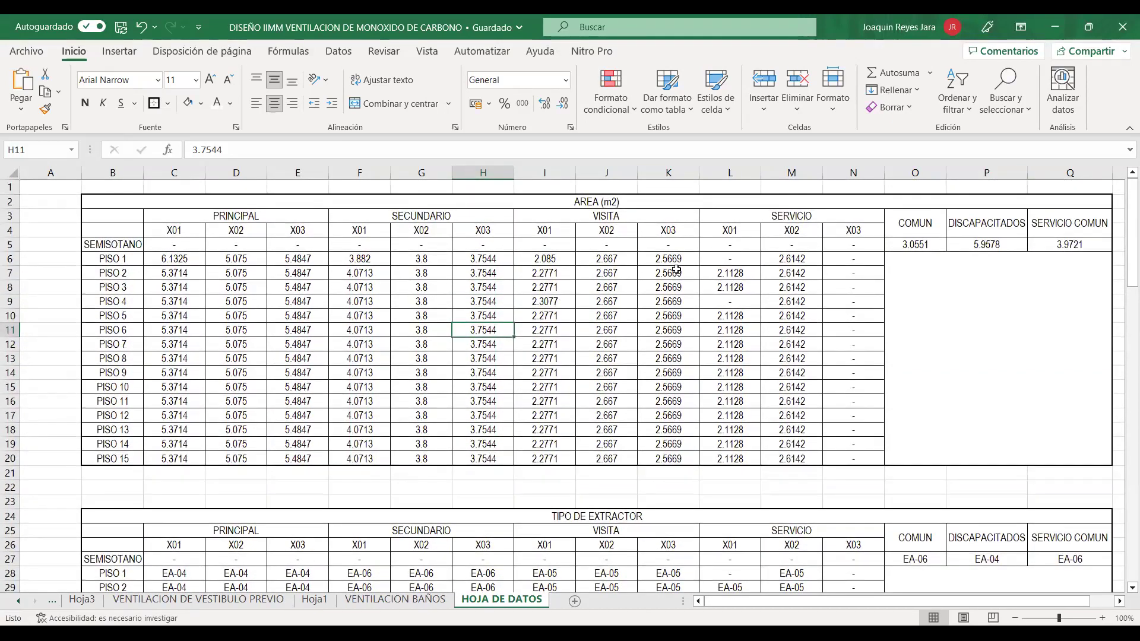
Highlight in turn the visita and servicio, secundario, and principal bathroom areas in the AREA (m2) table.
left_click_drag(539, 260, 778, 442)
left_click_drag(356, 260, 505, 445)
left_click_drag(189, 262, 294, 345)
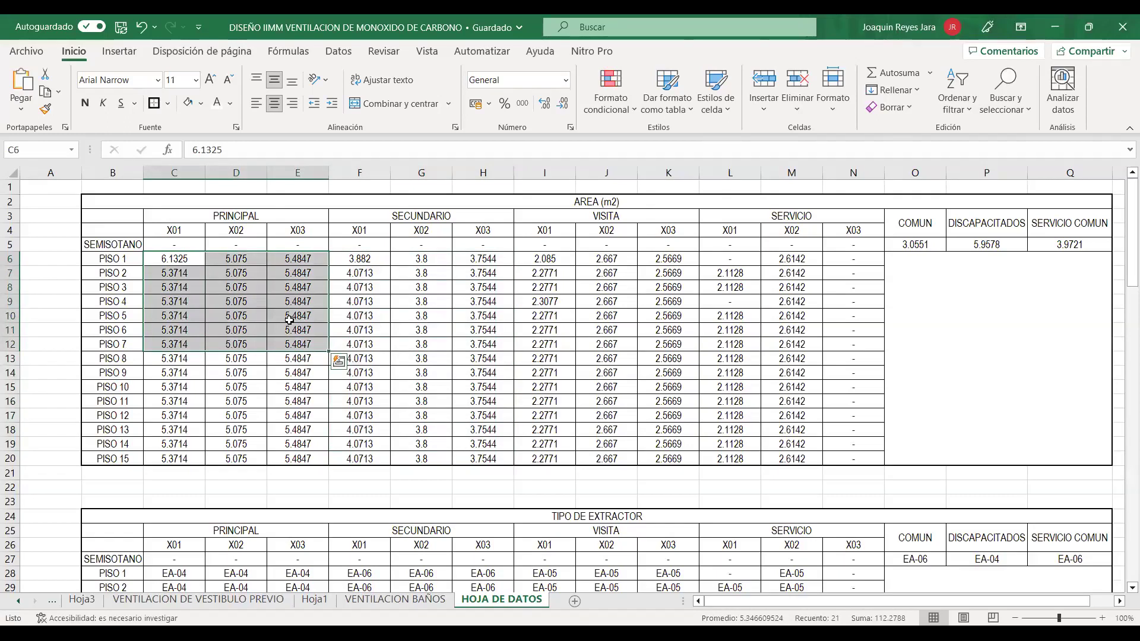
scroll(289, 323, "down", 4)
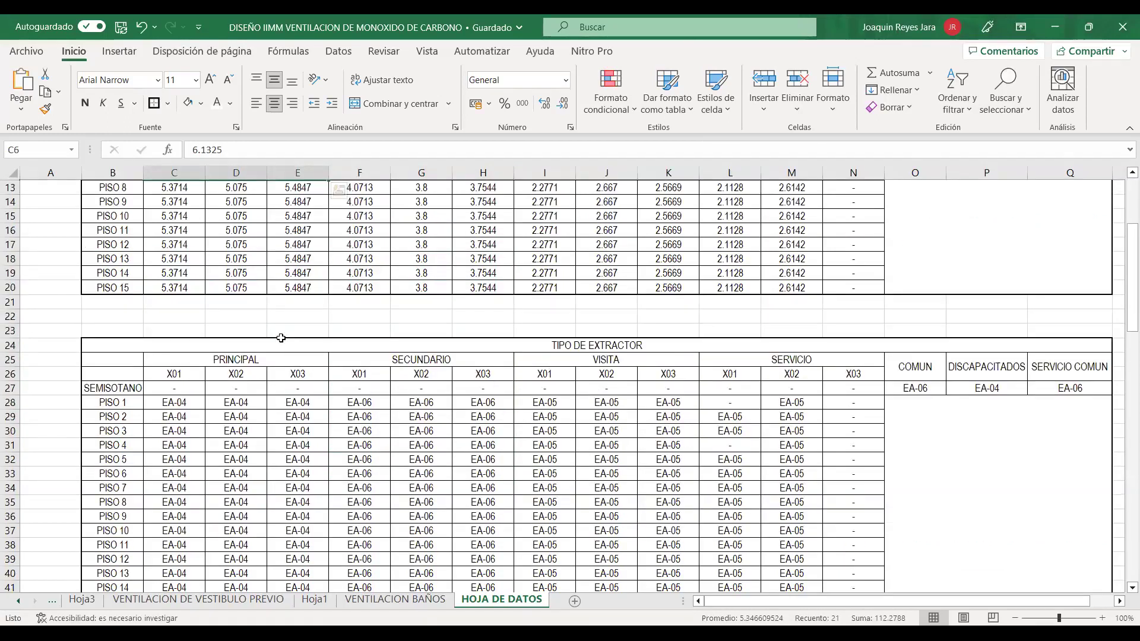
scroll(279, 337, "up", 4)
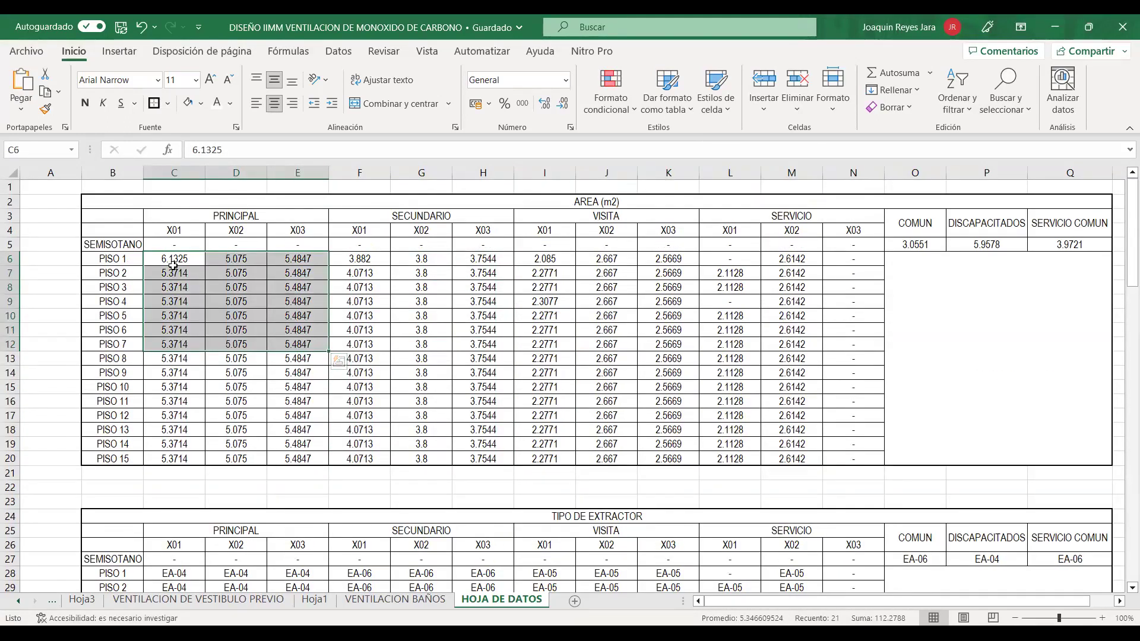
Open the extractor type formula in C28 for PISO 1 principal X01 and check its SI conditions against the area table.
scroll(191, 476, "down", 2)
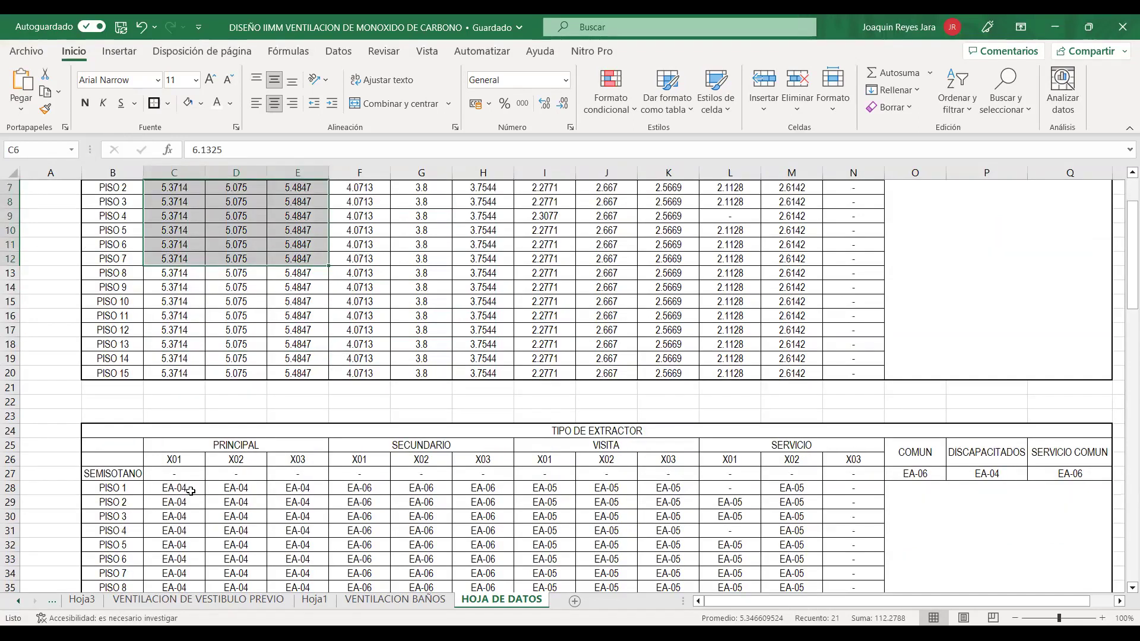
scroll(189, 481, "down", 2)
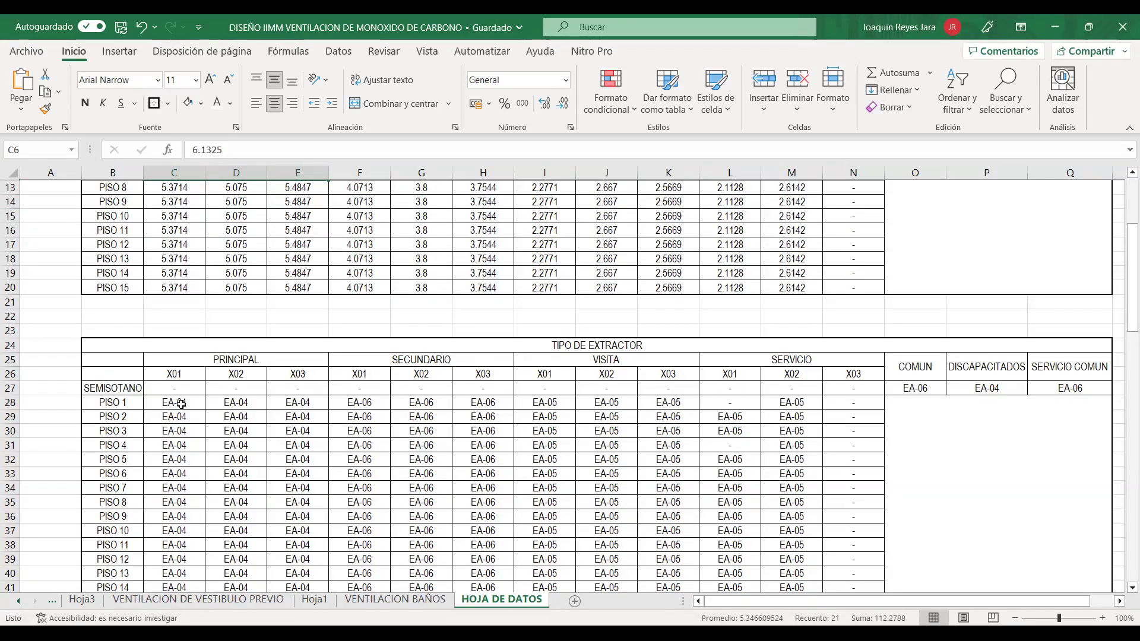
double_click(182, 403)
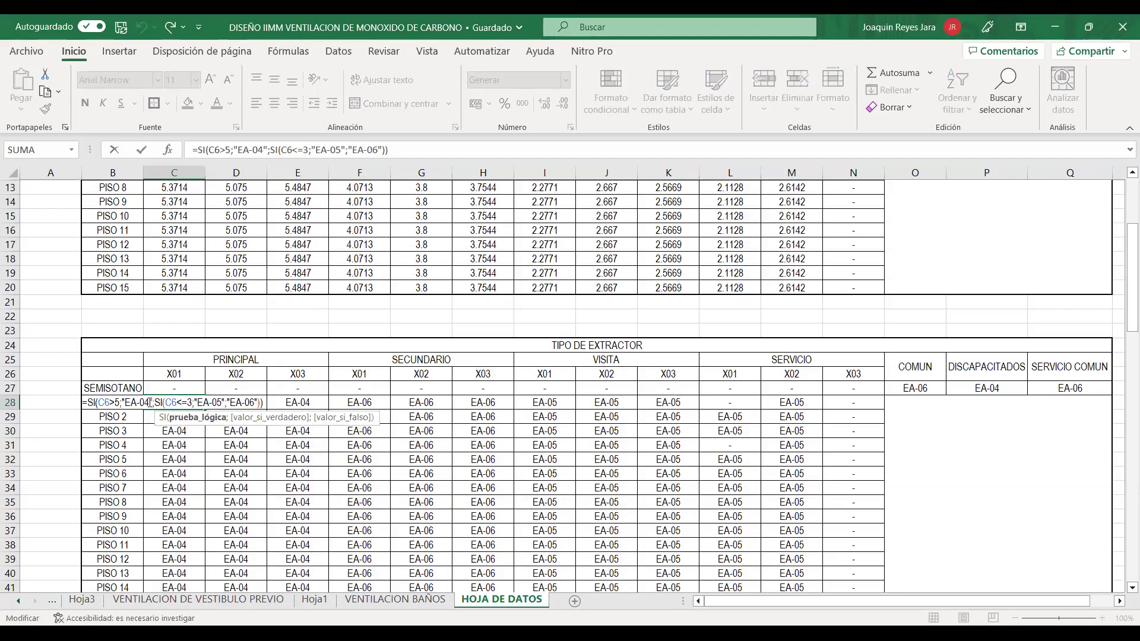
scroll(137, 403, "up", 2)
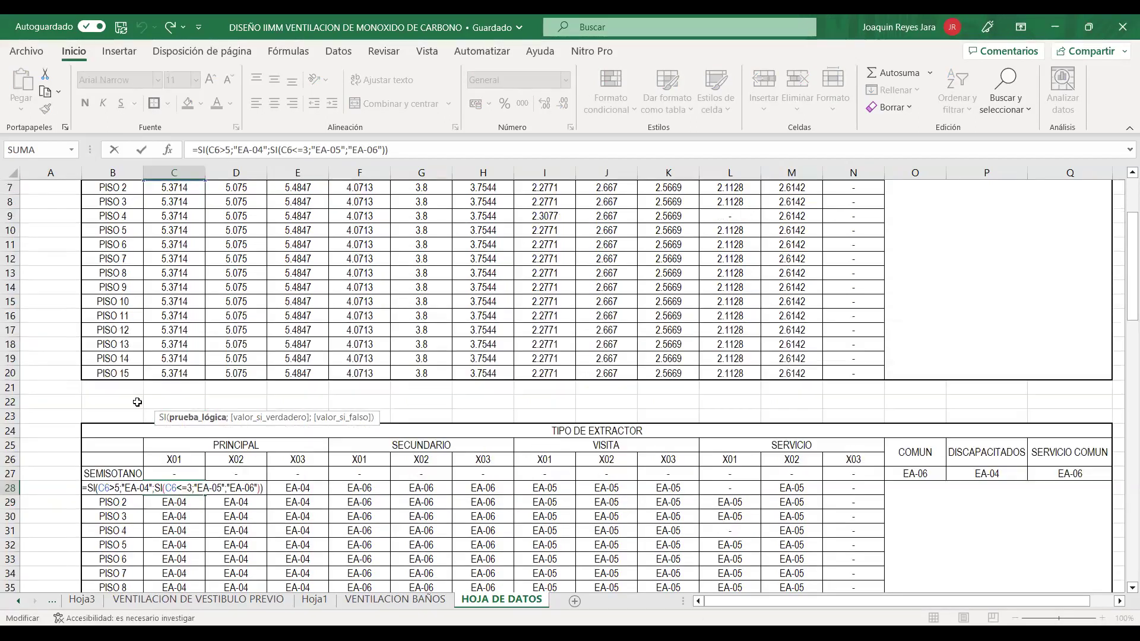
scroll(175, 256, "up", 2)
scroll(177, 269, "down", 2)
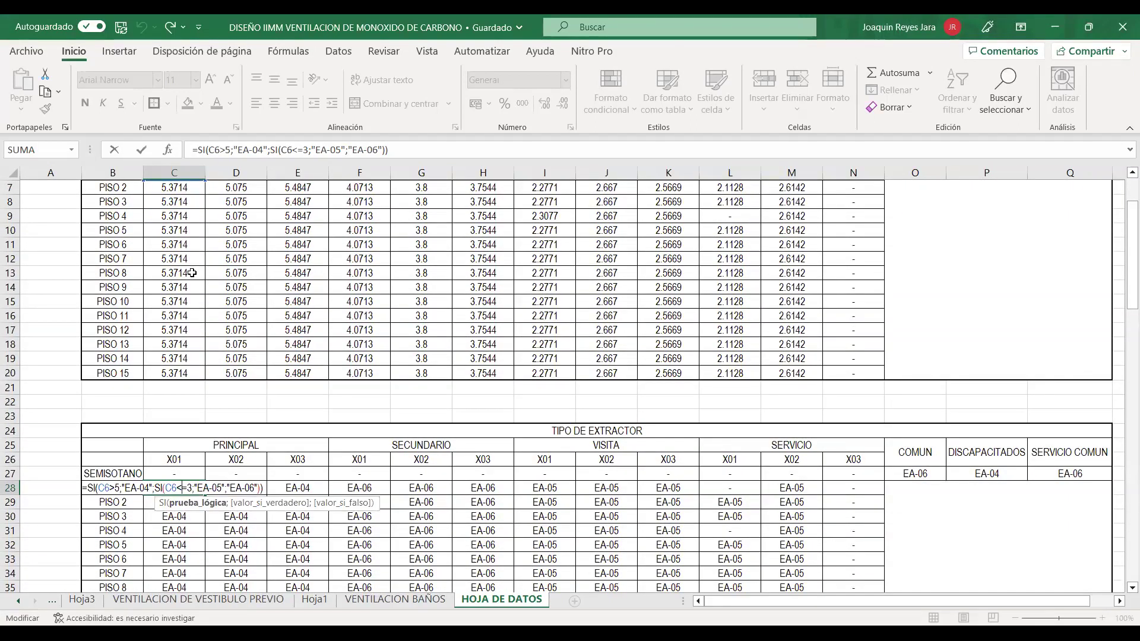
scroll(310, 310, "up", 2)
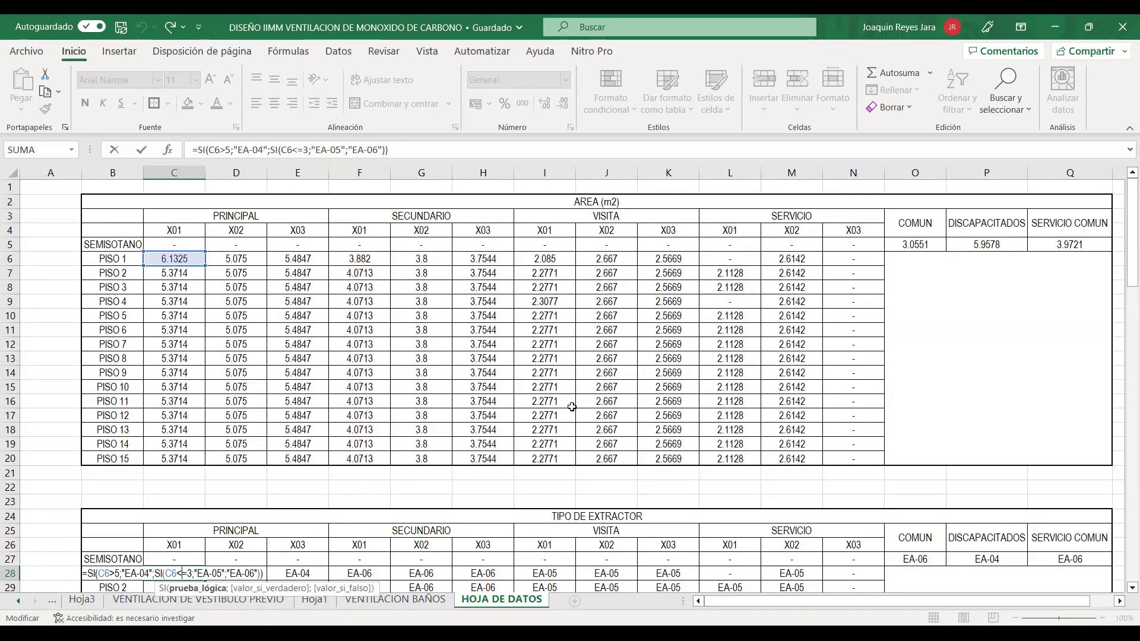
scroll(543, 370, "down", 3)
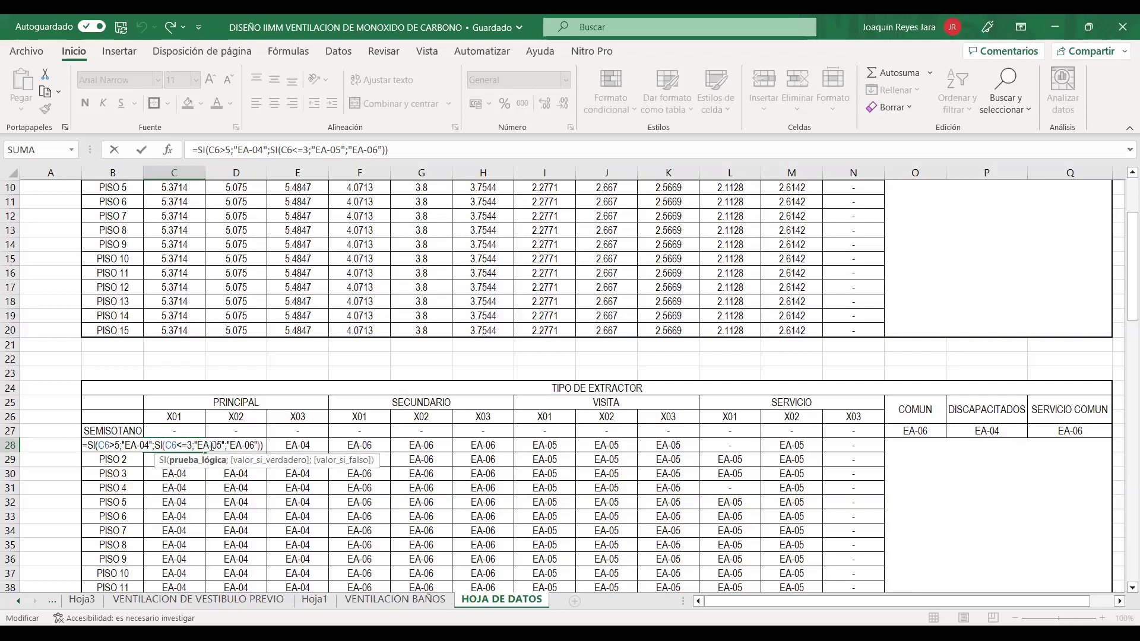
scroll(557, 311, "up", 3)
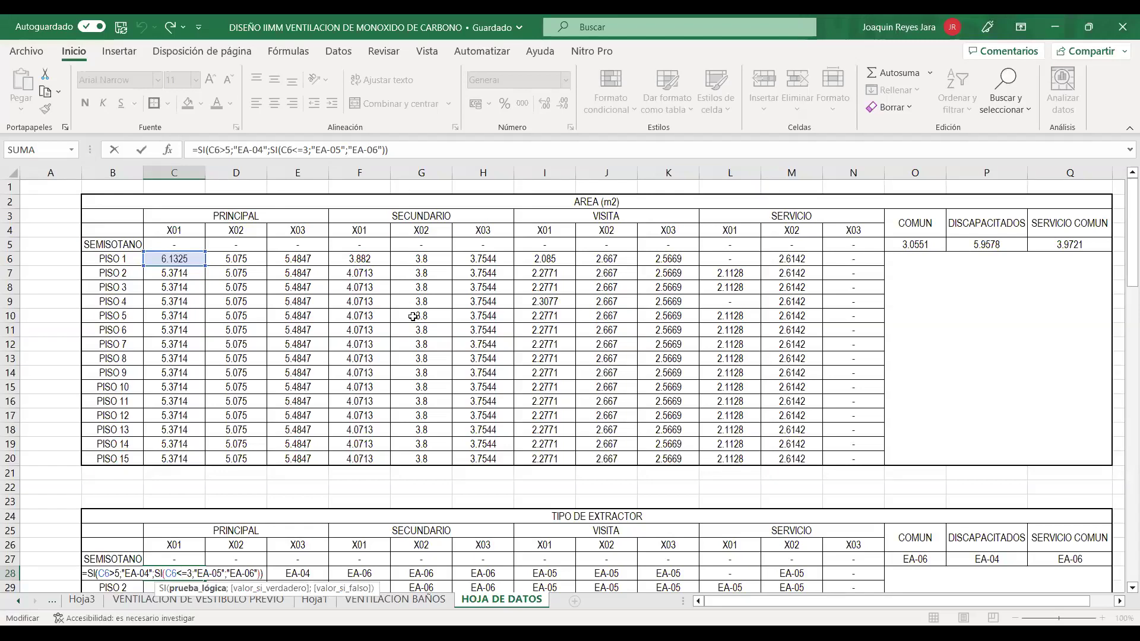
scroll(395, 326, "down", 2)
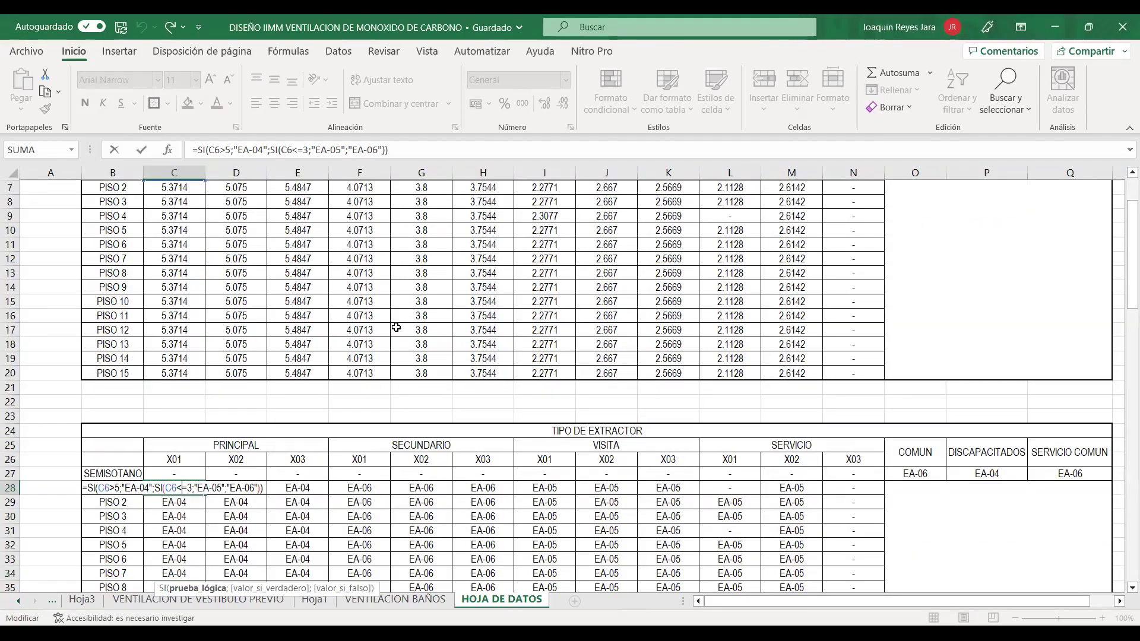
scroll(395, 326, "up", 2)
scroll(395, 326, "down", 1)
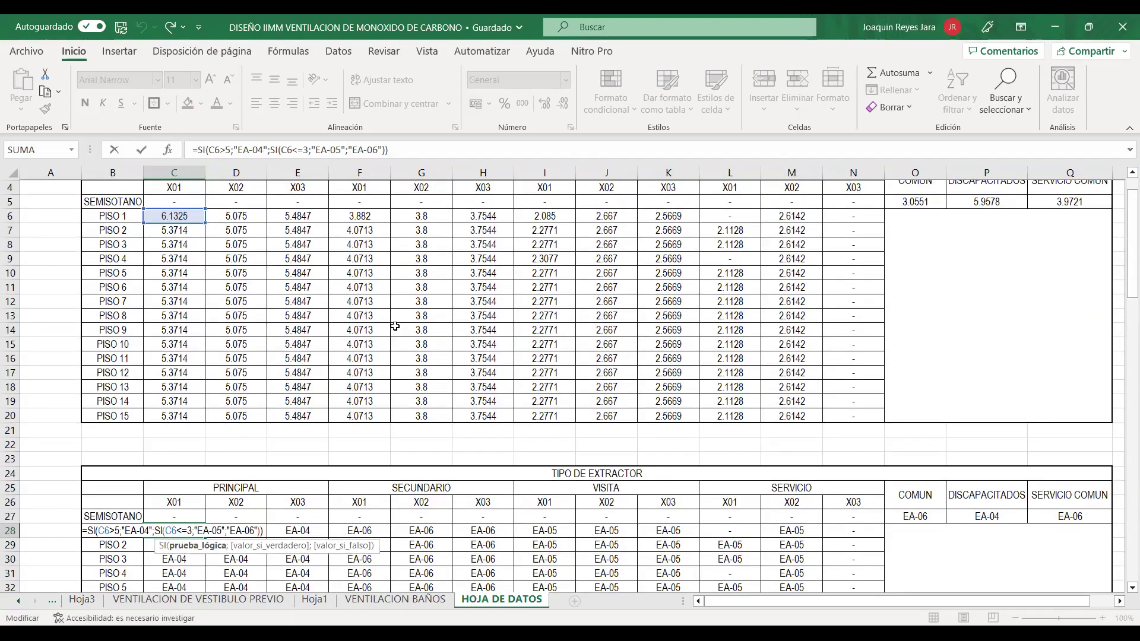
key("Return")
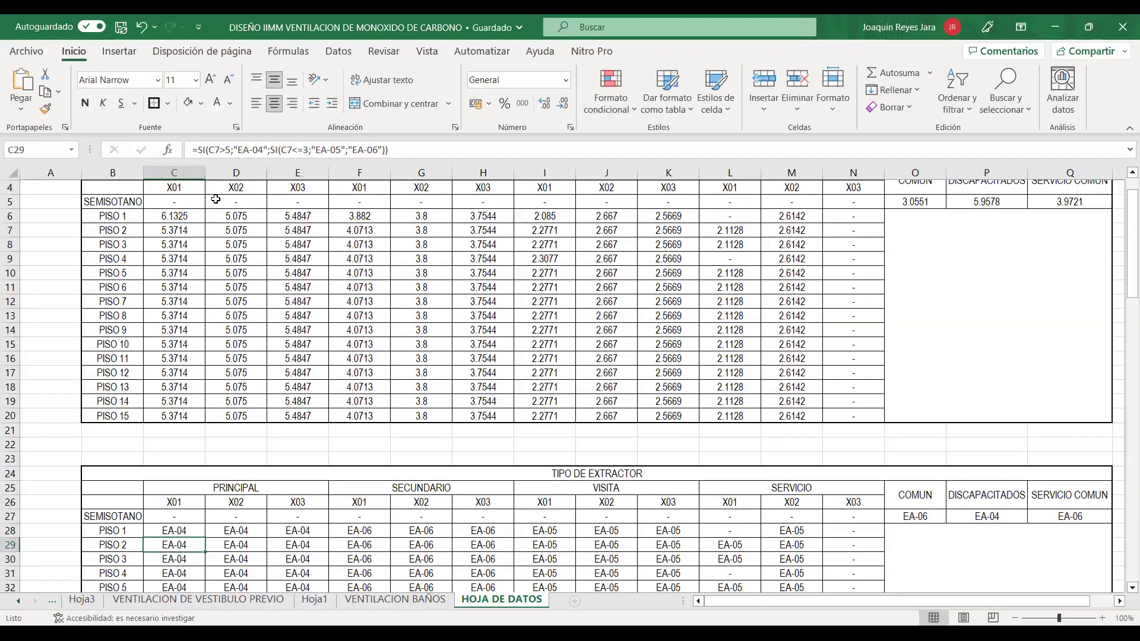
Compare the principal bathroom areas C6:E20 with their extractor types in C28:E42 by selecting each range.
scroll(193, 218, "down", 1)
scroll(192, 218, "up", 1)
left_click_drag(178, 217, 295, 416)
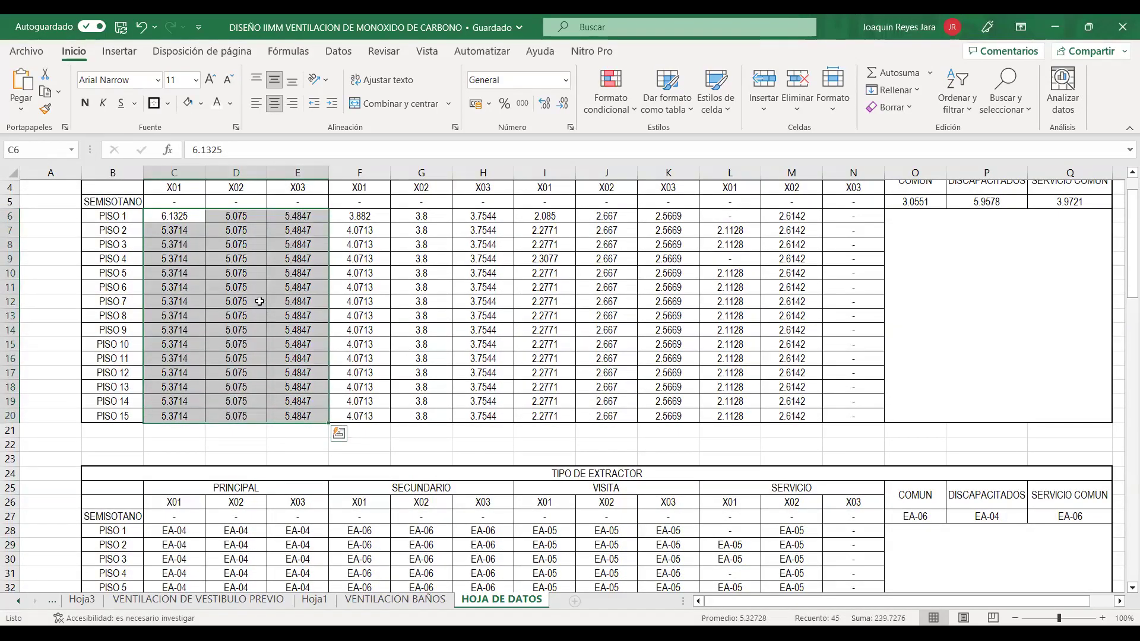
scroll(255, 299, "down", 4)
left_click_drag(174, 360, 296, 559)
Compare the visita and servicio bathroom areas from row 6 down with their extractor types in I28:M42.
scroll(537, 341, "up", 7)
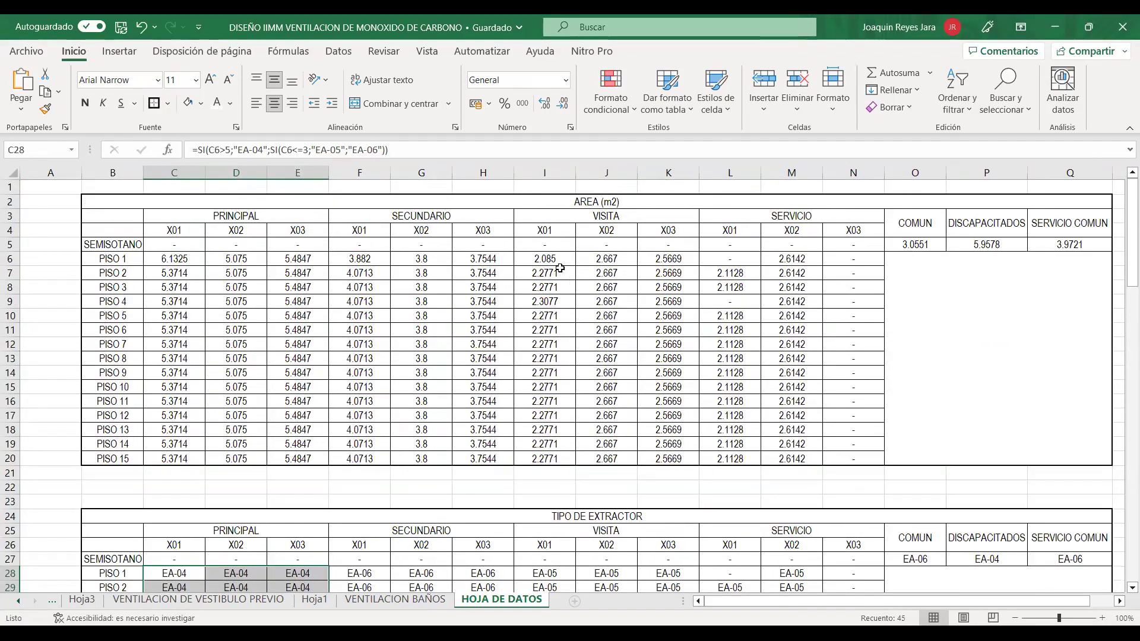
left_click_drag(551, 259, 781, 455)
scroll(621, 317, "down", 6)
left_click_drag(544, 317, 794, 516)
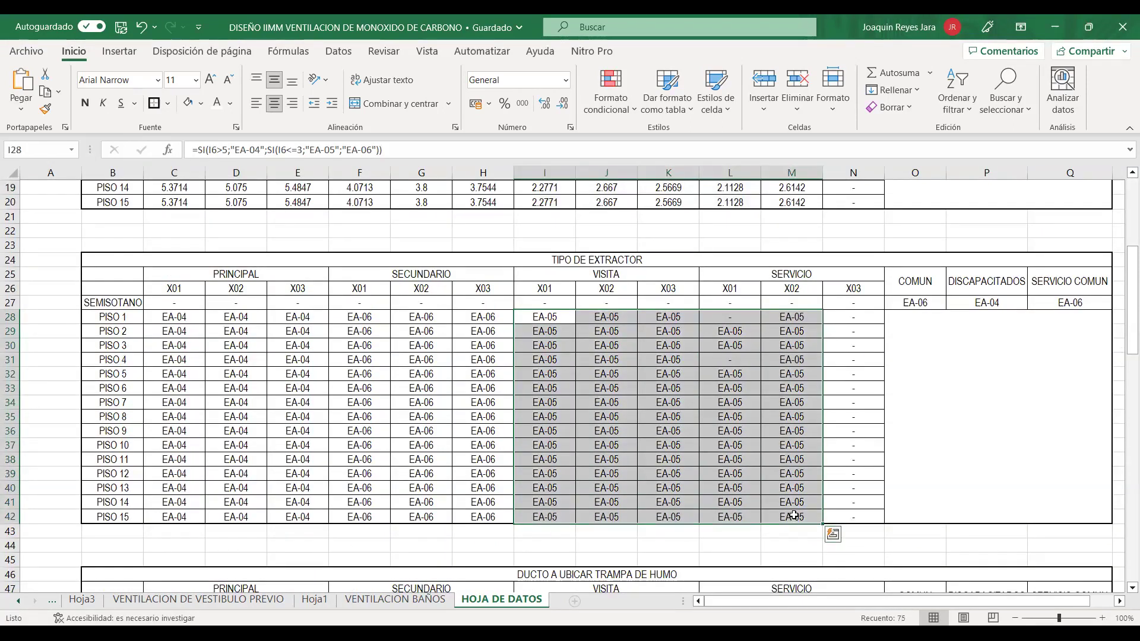
Compare the secundario bathroom areas F6:H20 with their extractor types in F28:H42 by selecting each range.
scroll(421, 283, "up", 6)
left_click_drag(359, 259, 490, 461)
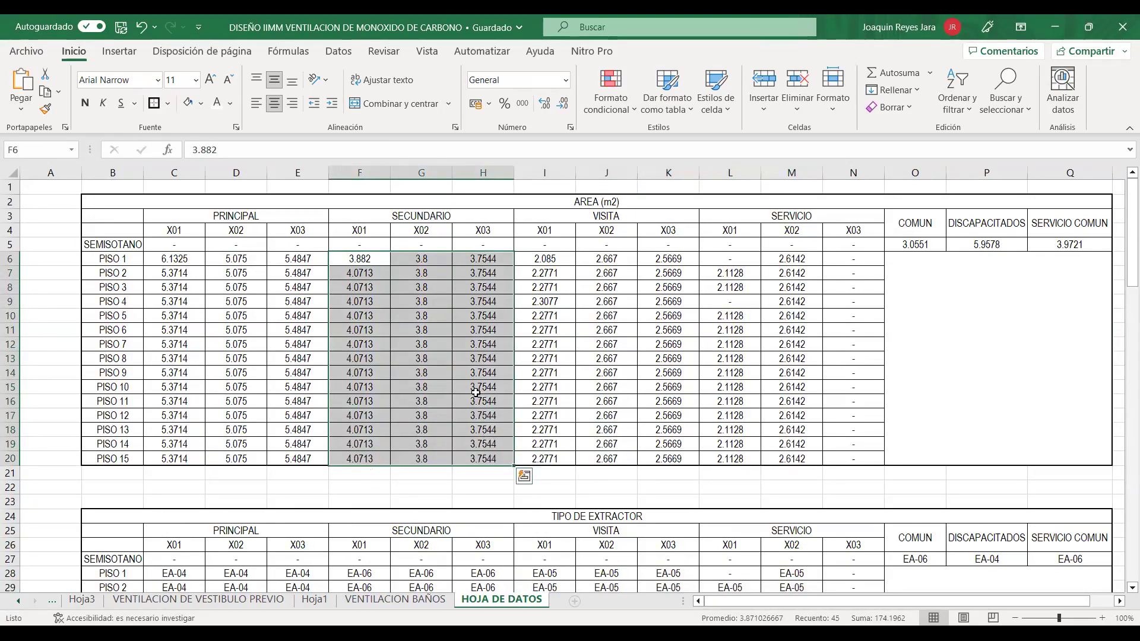
scroll(384, 295, "down", 6)
left_click_drag(359, 317, 476, 518)
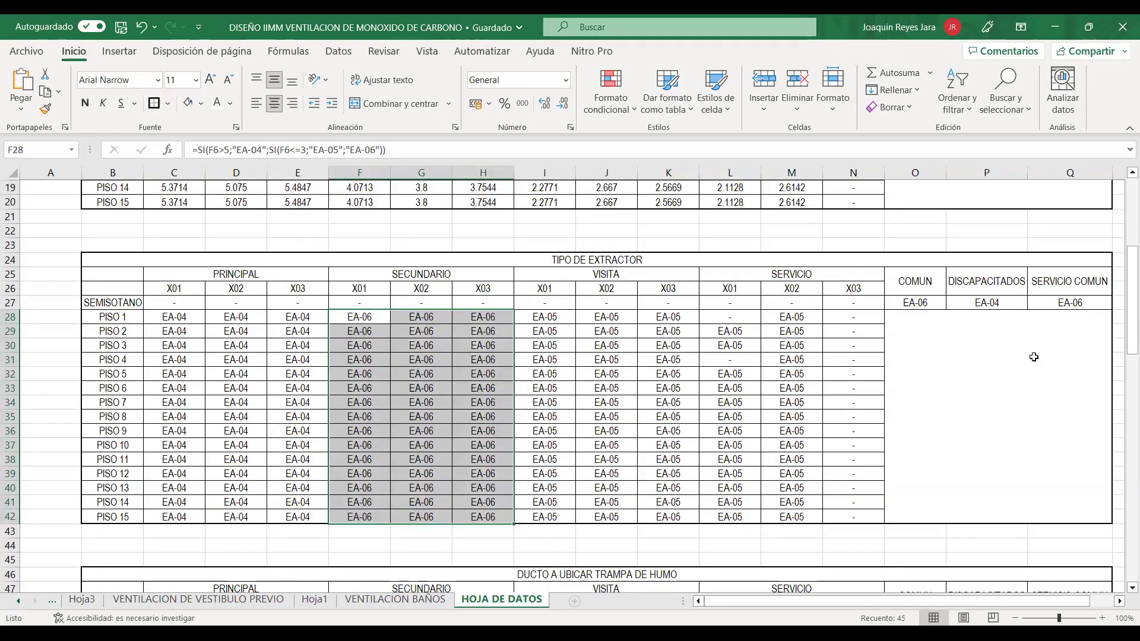
Check the SEMISOTANO areas of the DISCAPACITADOS and SERVICIO COMUN bathrooms in P5 and Q5.
scroll(997, 354, "up", 6)
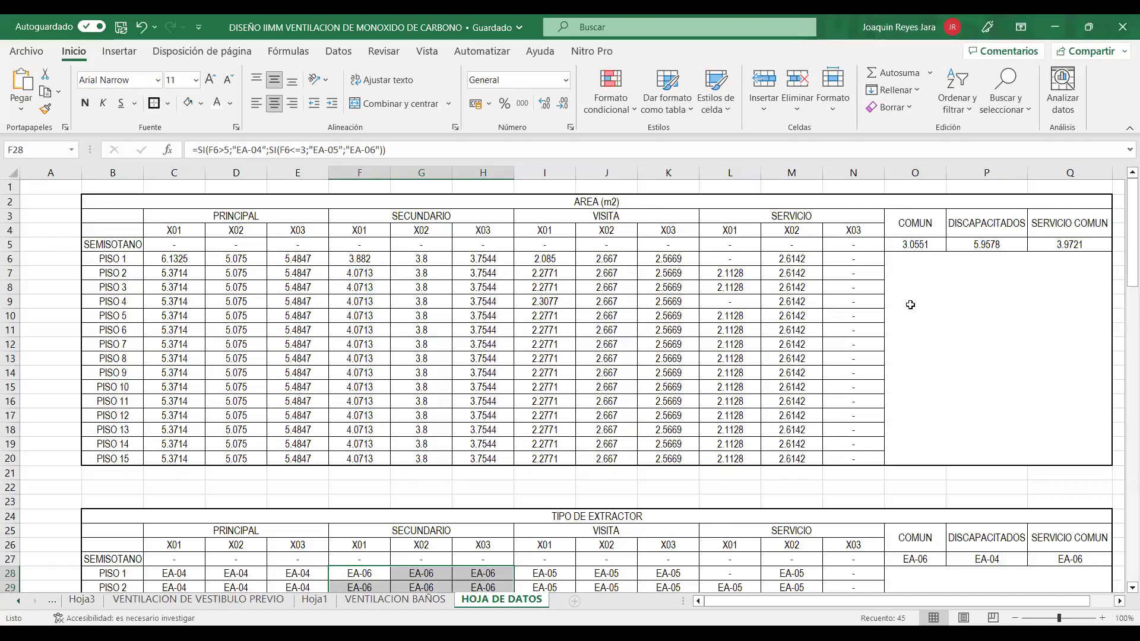
left_click(983, 254)
left_click(986, 245)
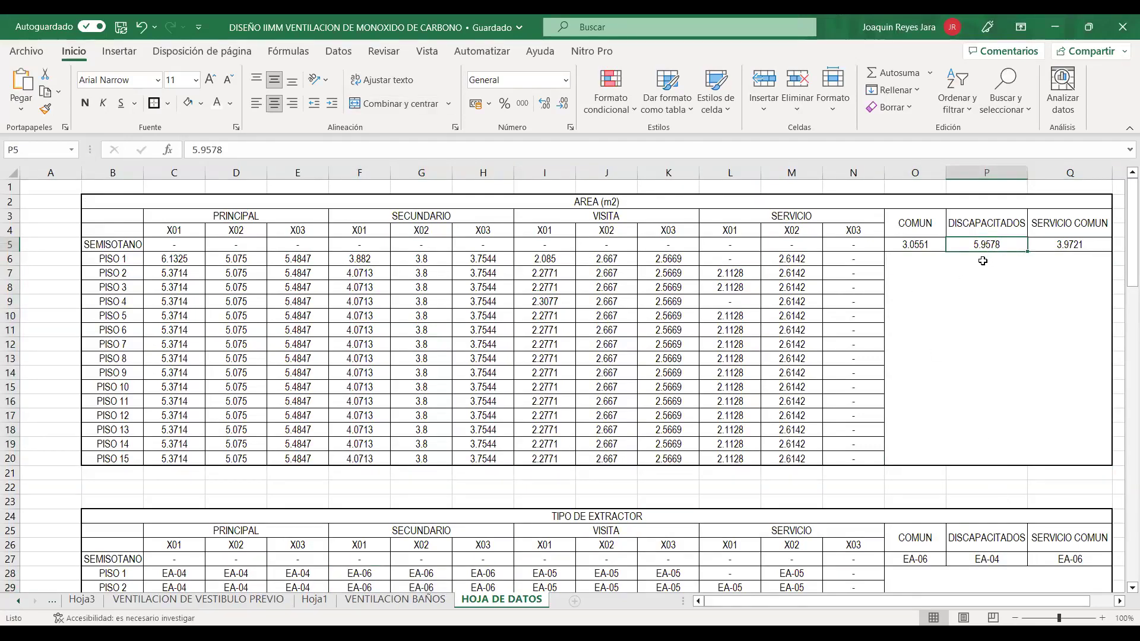
left_click(1055, 255)
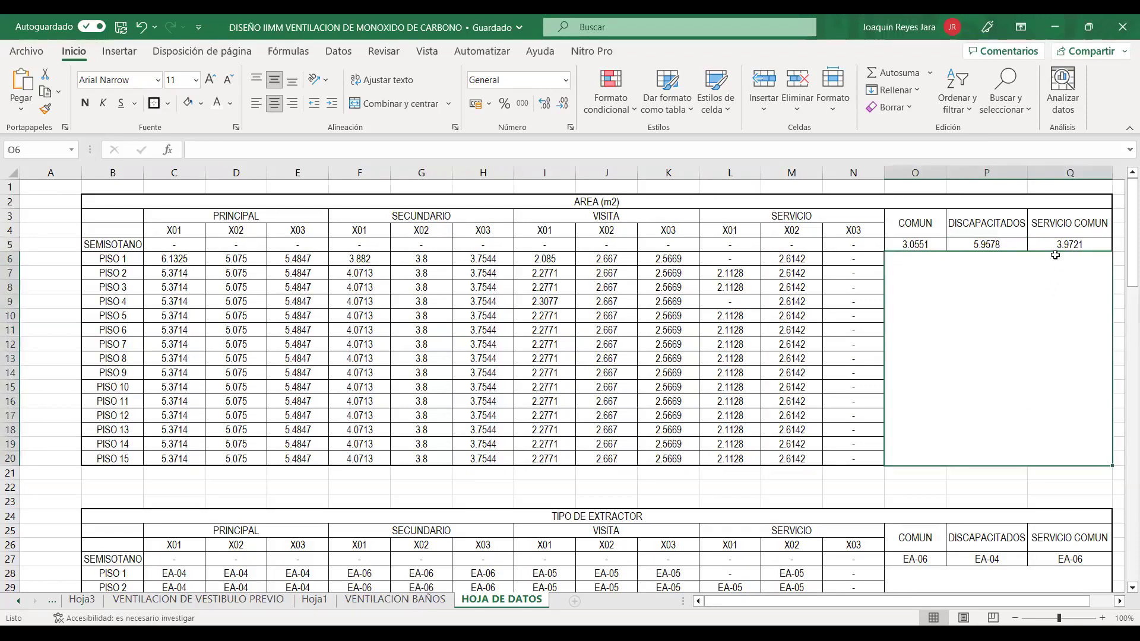
left_click(1055, 240)
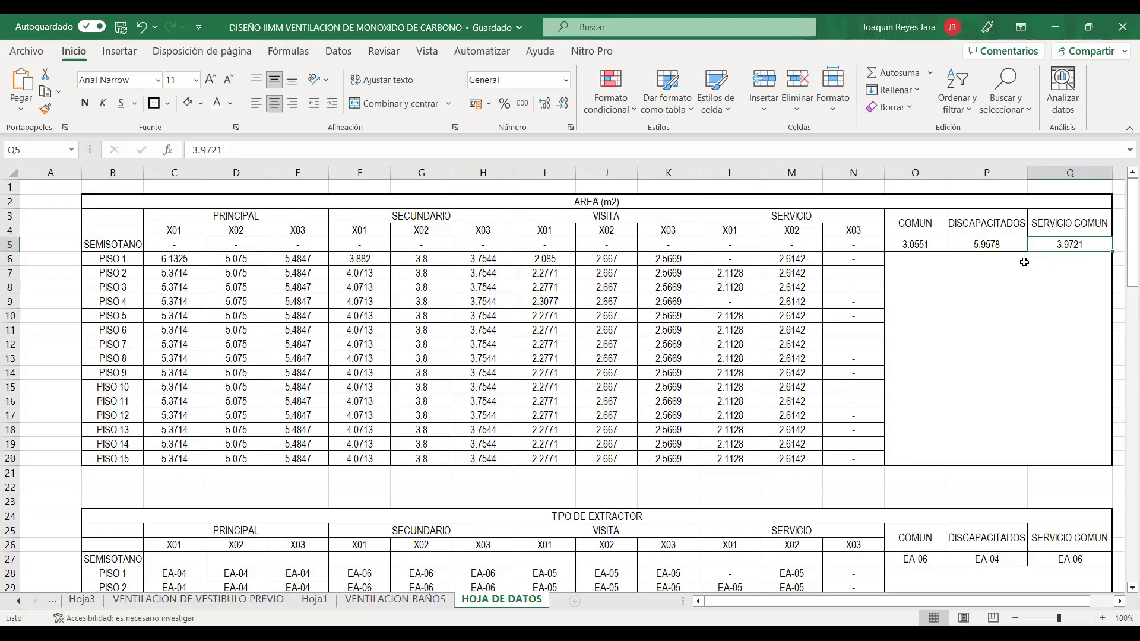
Go past the extractor types to the DUCTO A UBICAR TRAMPA DE HUMO table and select its title in B46.
scroll(923, 275, "down", 5)
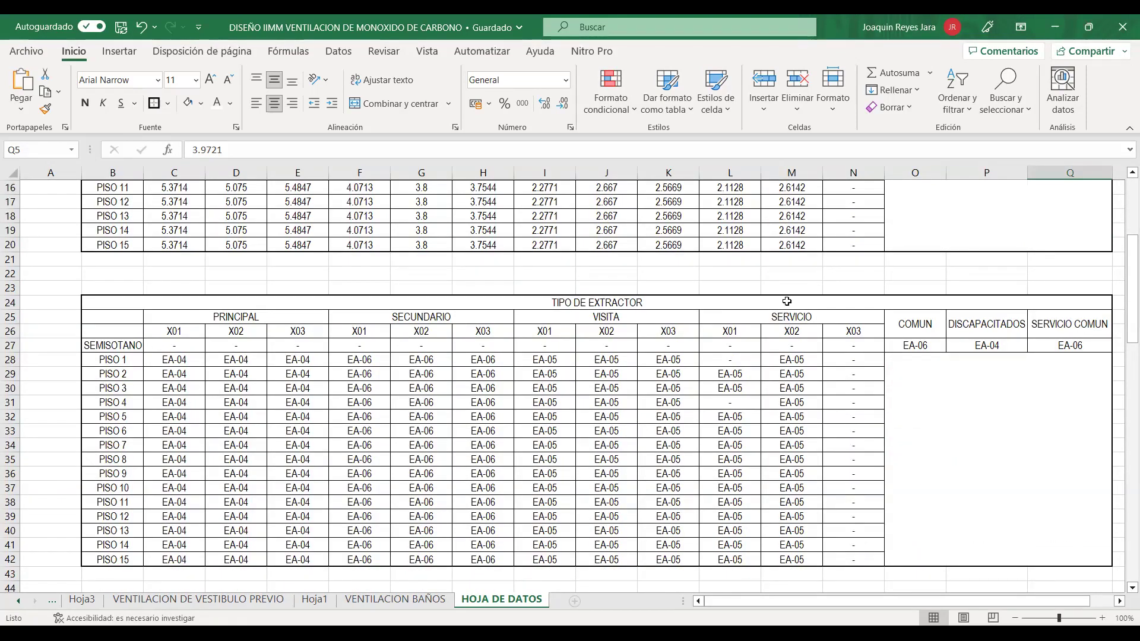
scroll(506, 353, "down", 7)
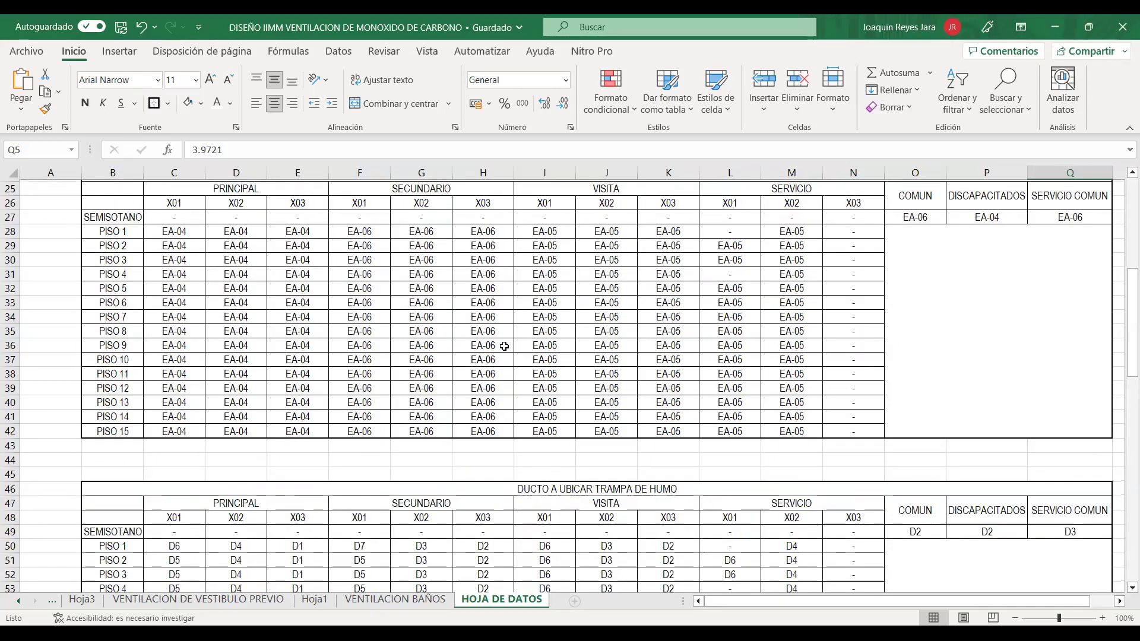
scroll(508, 321, "down", 1)
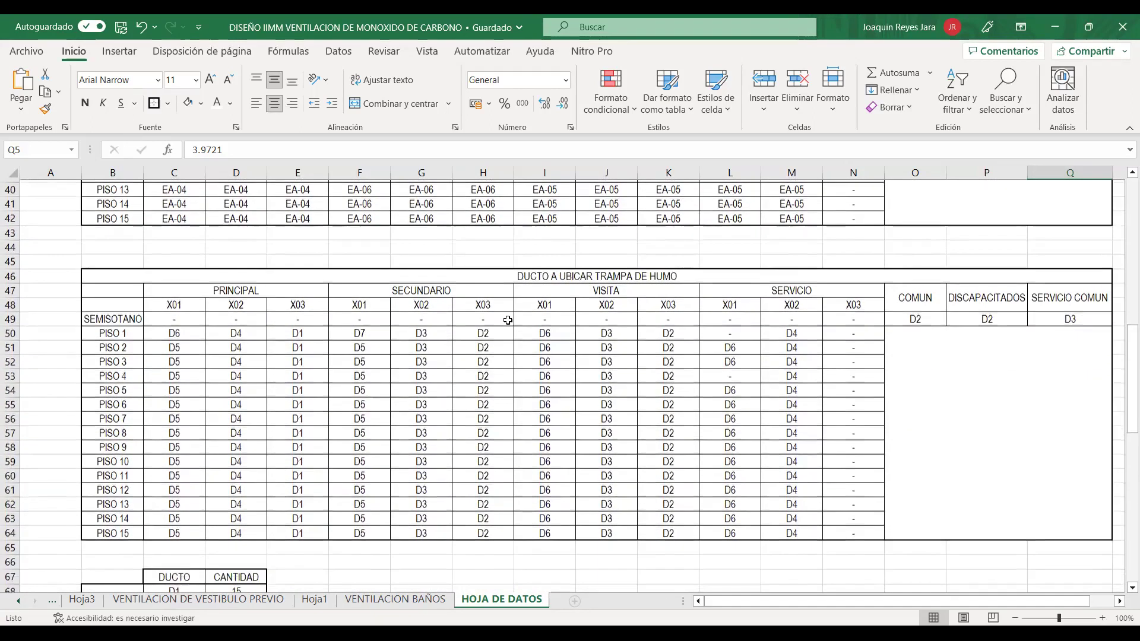
left_click(522, 276)
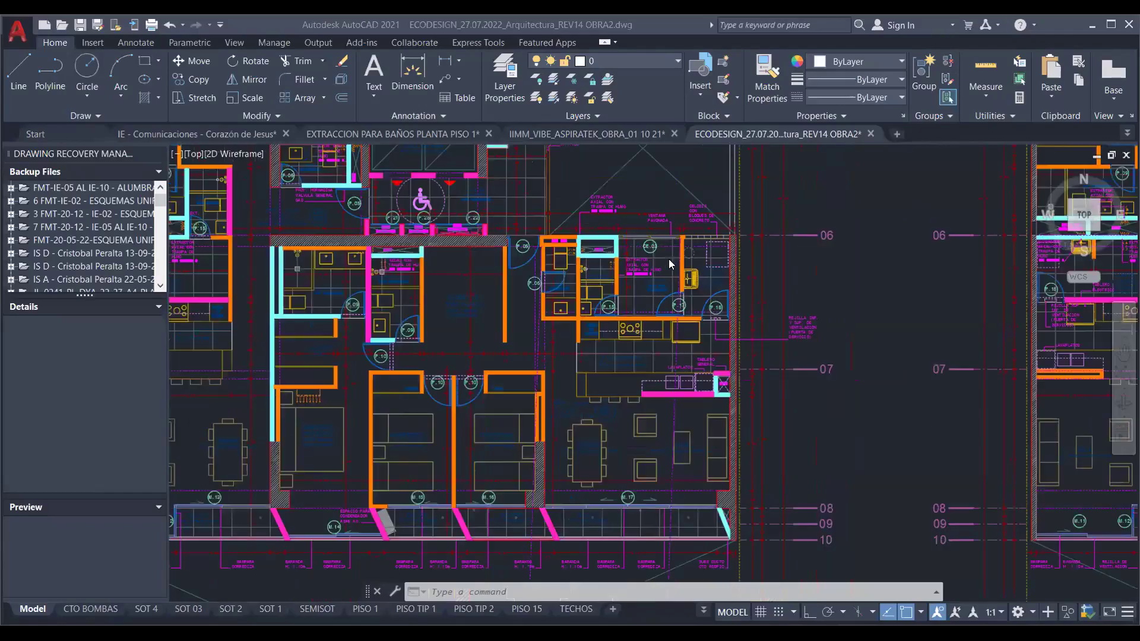
Switch to the AutoCAD architectural drawing and inspect the ventilation ducts beside the bathrooms, including the main bathroom at door P.09.
scroll(669, 259, "down", 3)
mouse_move(683, 257)
middle_mouse_down()
mouse_move(670, 267)
mouse_move(657, 336)
middle_mouse_up()
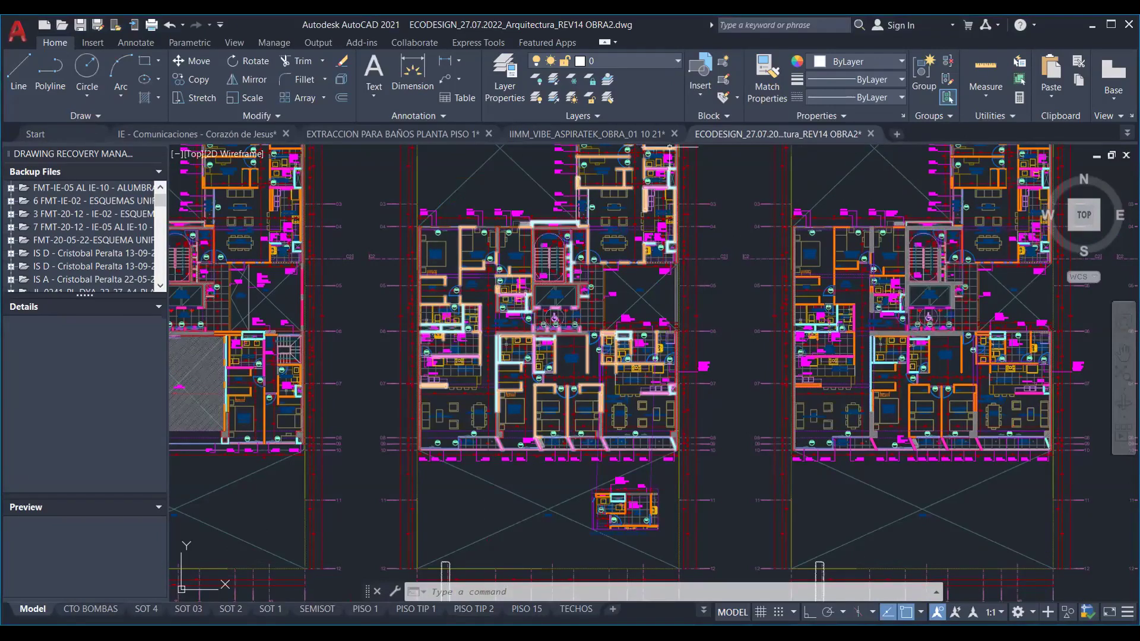
scroll(630, 210, "up", 8)
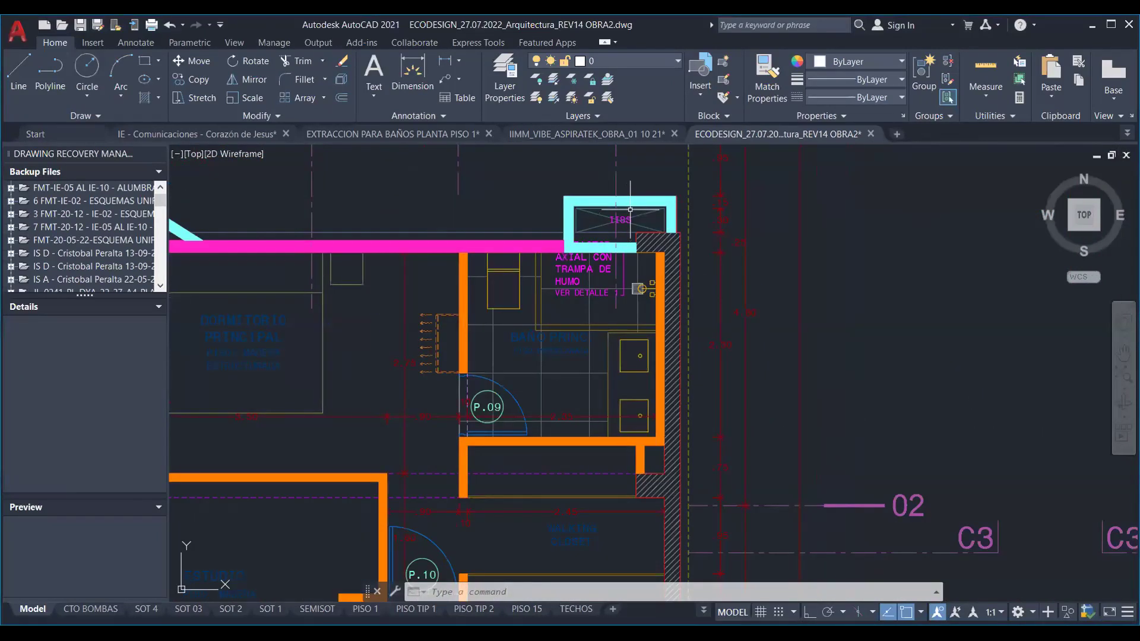
scroll(630, 209, "down", 3)
mouse_move(549, 555)
middle_mouse_down()
mouse_move(549, 382)
mouse_move(618, 311)
mouse_move(812, 181)
middle_mouse_up()
middle_click_drag(203, 532, 371, 254)
scroll(371, 254, "down", 2)
scroll(580, 296, "up", 2)
mouse_move(895, 258)
middle_mouse_down()
mouse_move(678, 310)
mouse_move(552, 196)
middle_mouse_up()
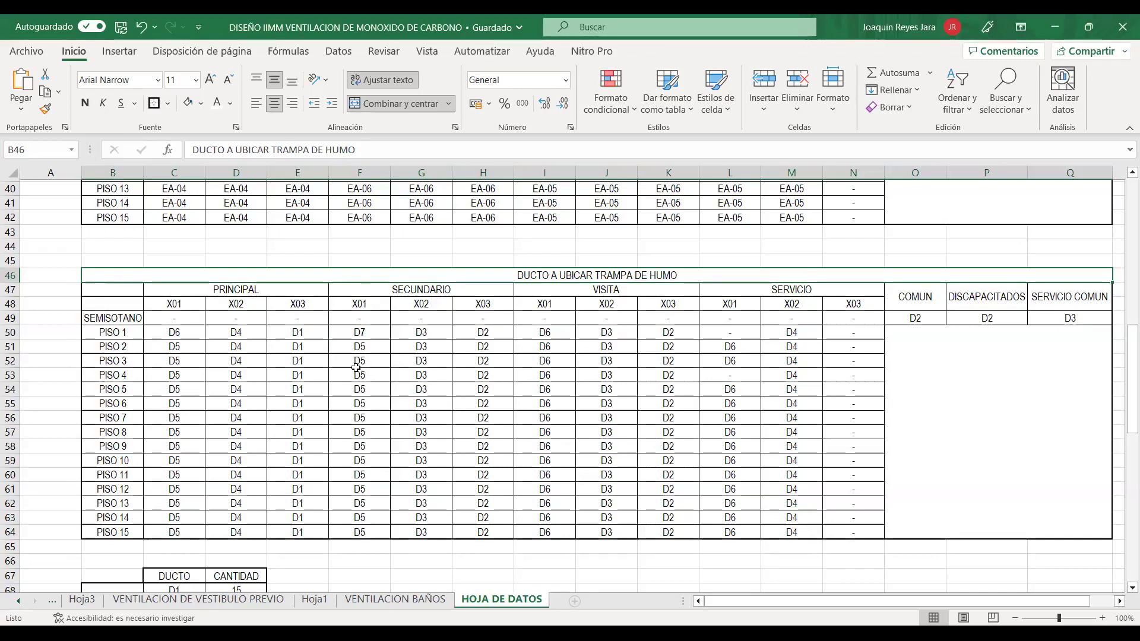
Review the smoke-trap duct assignments per floor by selecting parts of the PRINCIPAL, SECUNDARIO and SERVICIO columns in rows 49 to 64.
scroll(356, 368, "down", 1)
left_click_drag(299, 290, 299, 475)
left_click_drag(484, 295, 483, 460)
left_click_drag(420, 291, 414, 446)
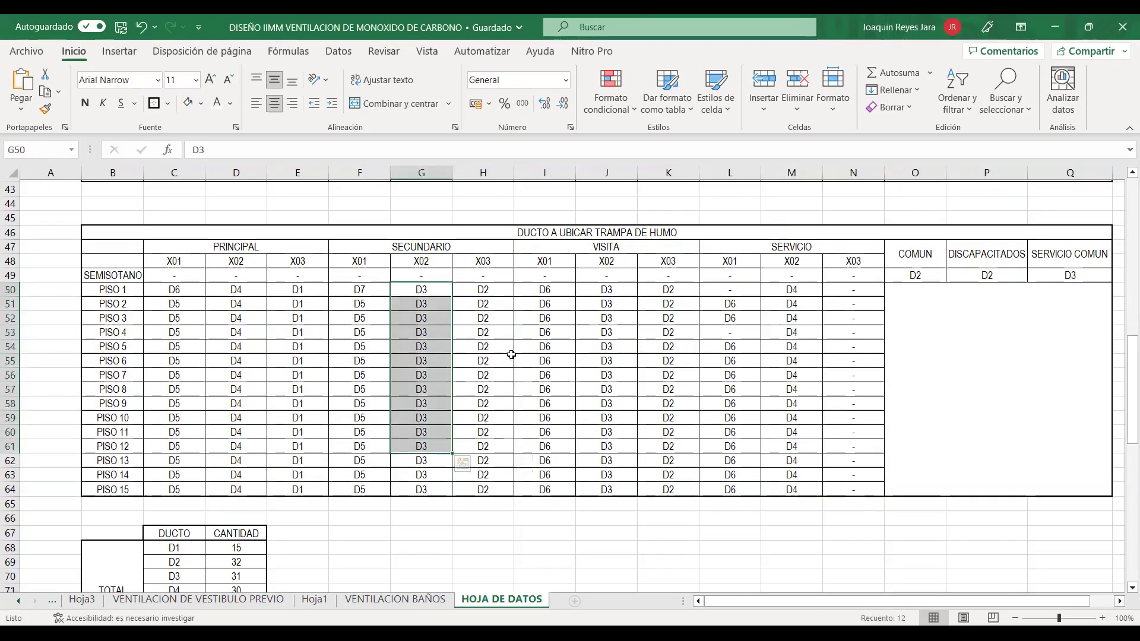
left_click_drag(784, 323, 791, 404)
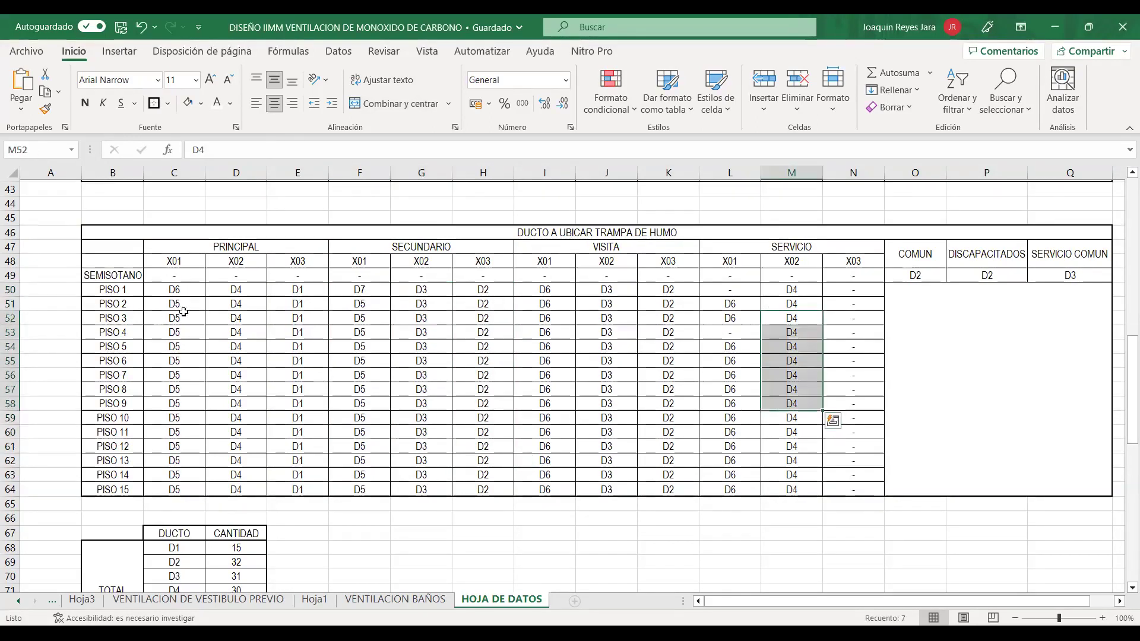
left_click_drag(174, 346, 174, 360)
left_click_drag(174, 275, 174, 318)
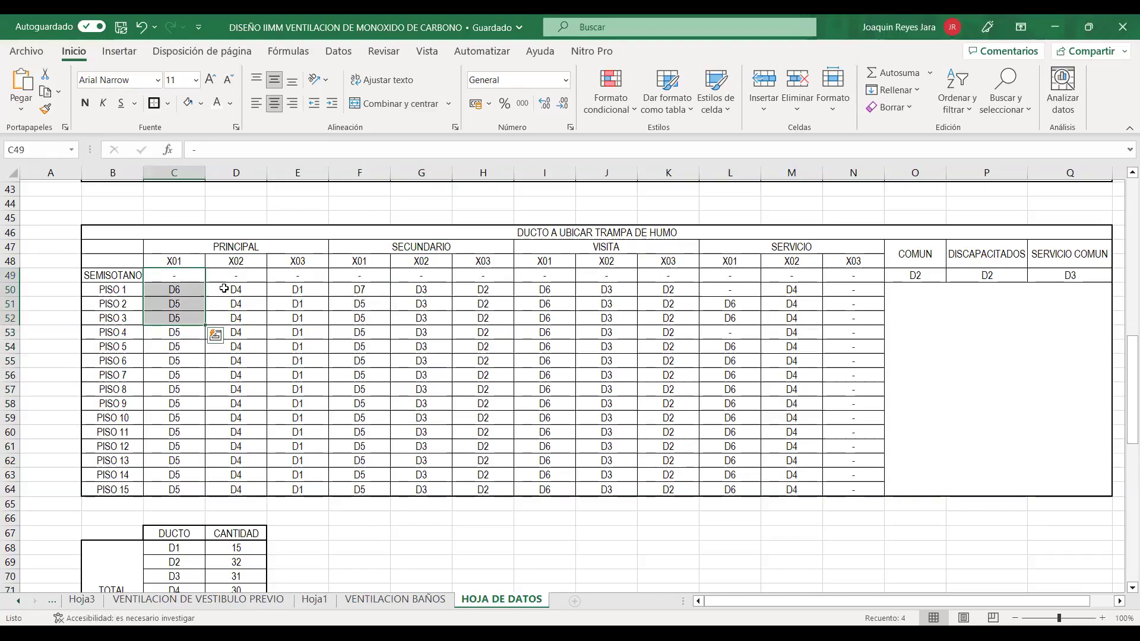
scroll(226, 289, "down", 1)
left_click(209, 334)
Inspect the CONTAR.SI formula that counts duct D1 in D68, leaving it as it is.
scroll(196, 356, "down", 3)
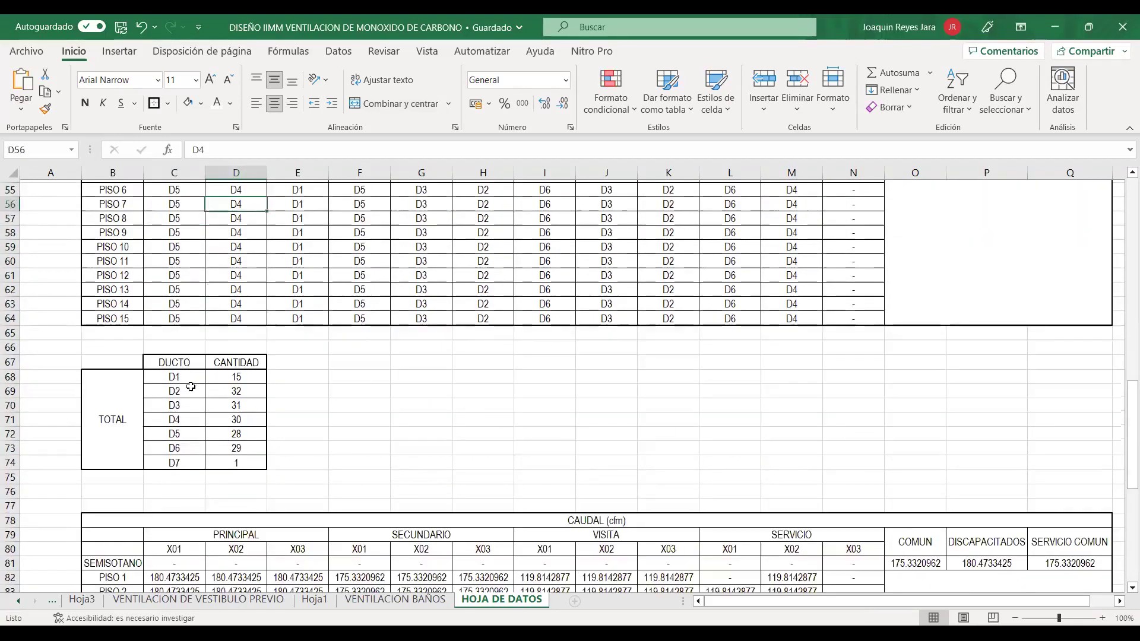
scroll(183, 383, "up", 2)
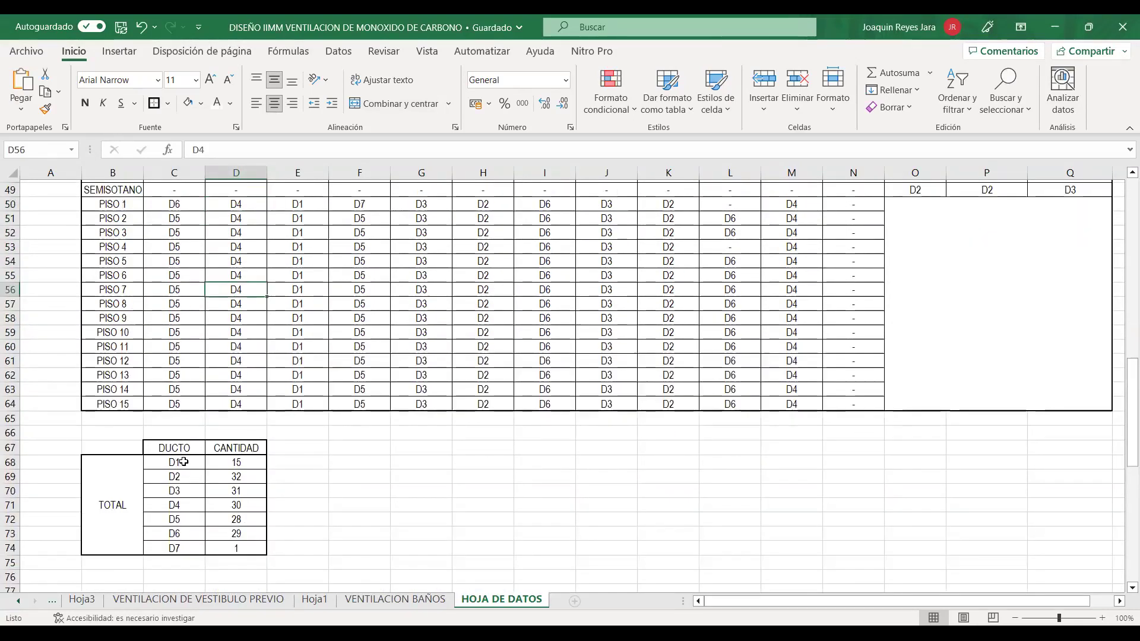
scroll(202, 469, "up", 1)
left_click(237, 506)
double_click(236, 506)
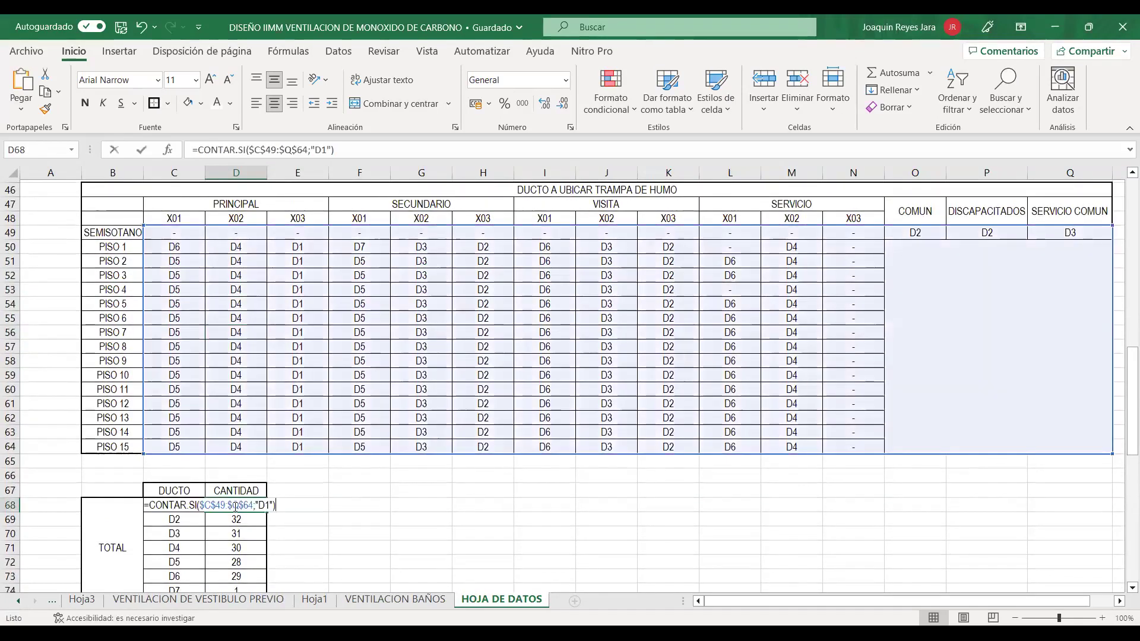
key("Return")
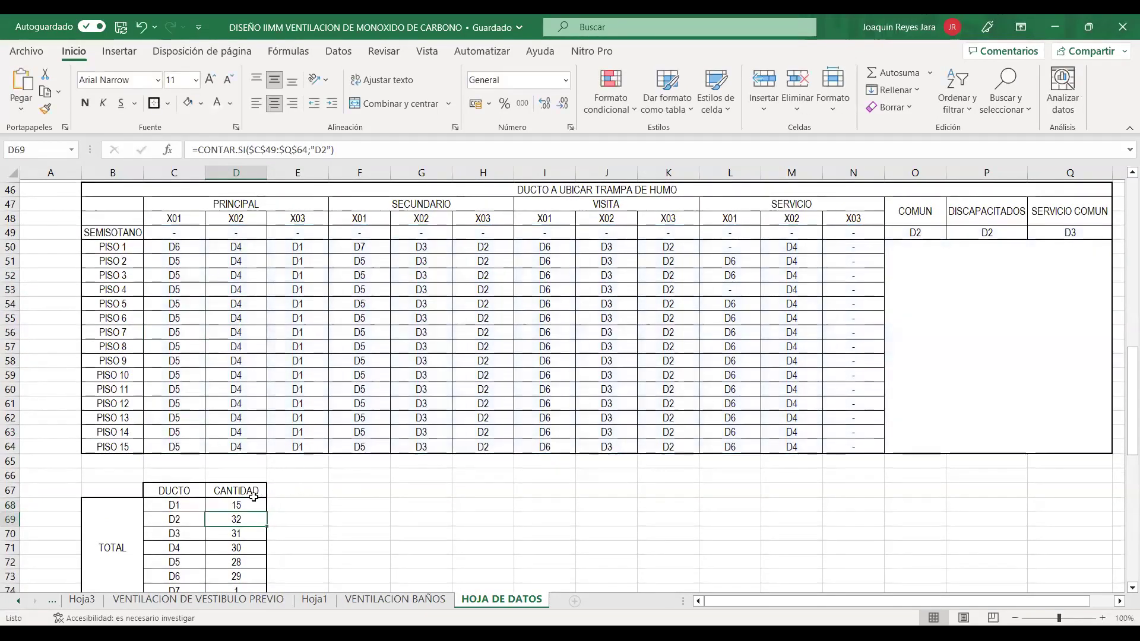
Check the CONTAR.SI count formulas for the remaining ducts in the CANTIDAD column down to D7 in D74.
scroll(252, 493, "down", 1)
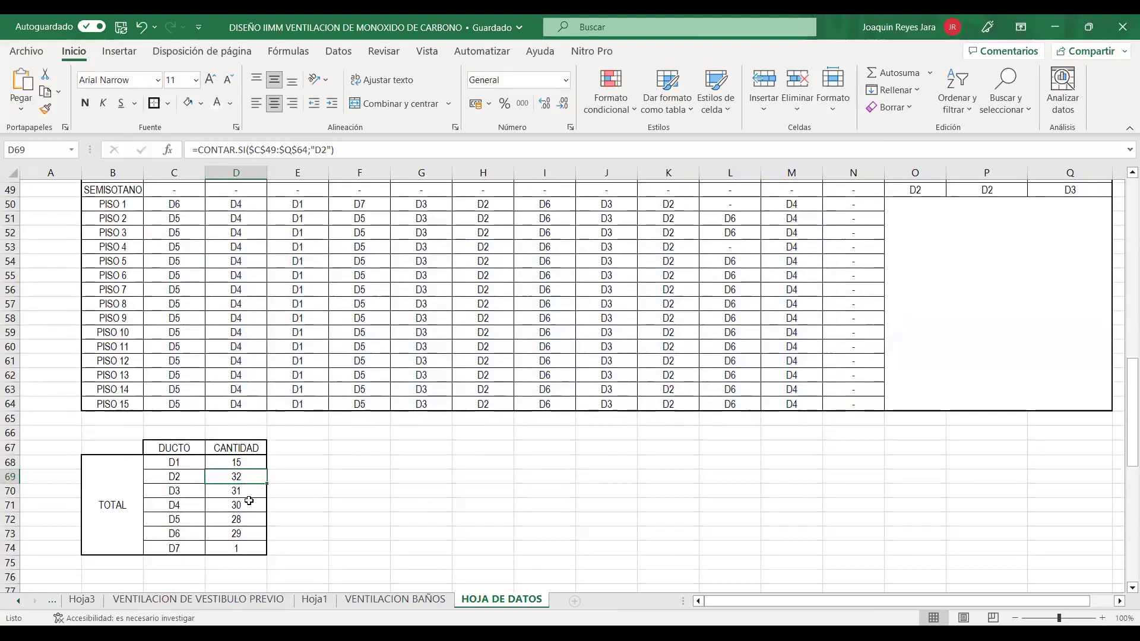
left_click(250, 491)
scroll(250, 486, "down", 1)
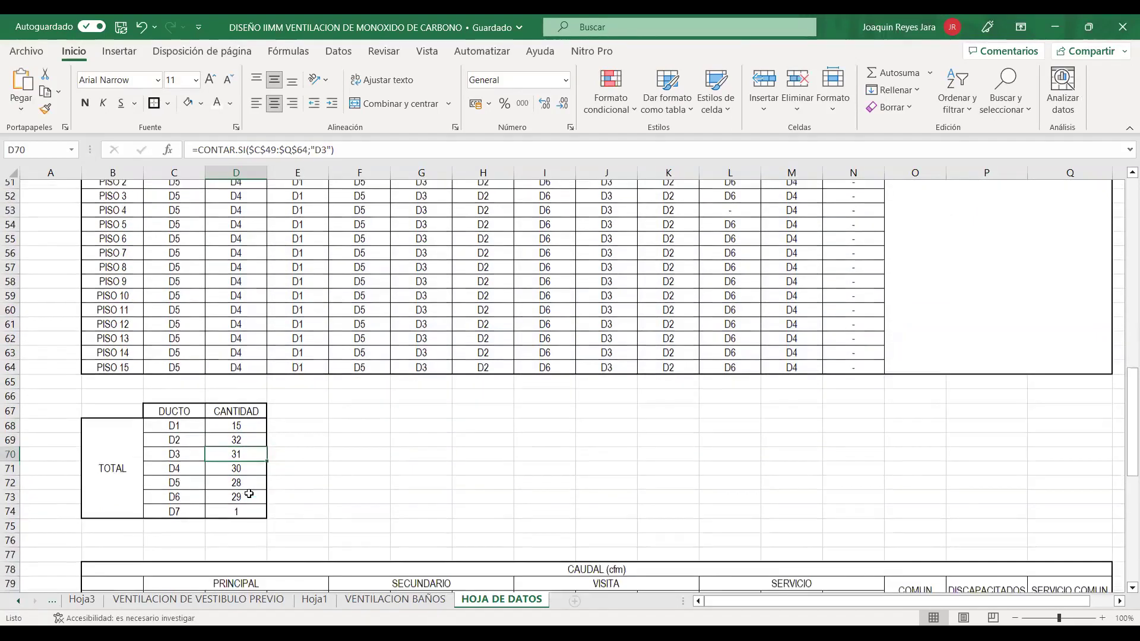
left_click(242, 463)
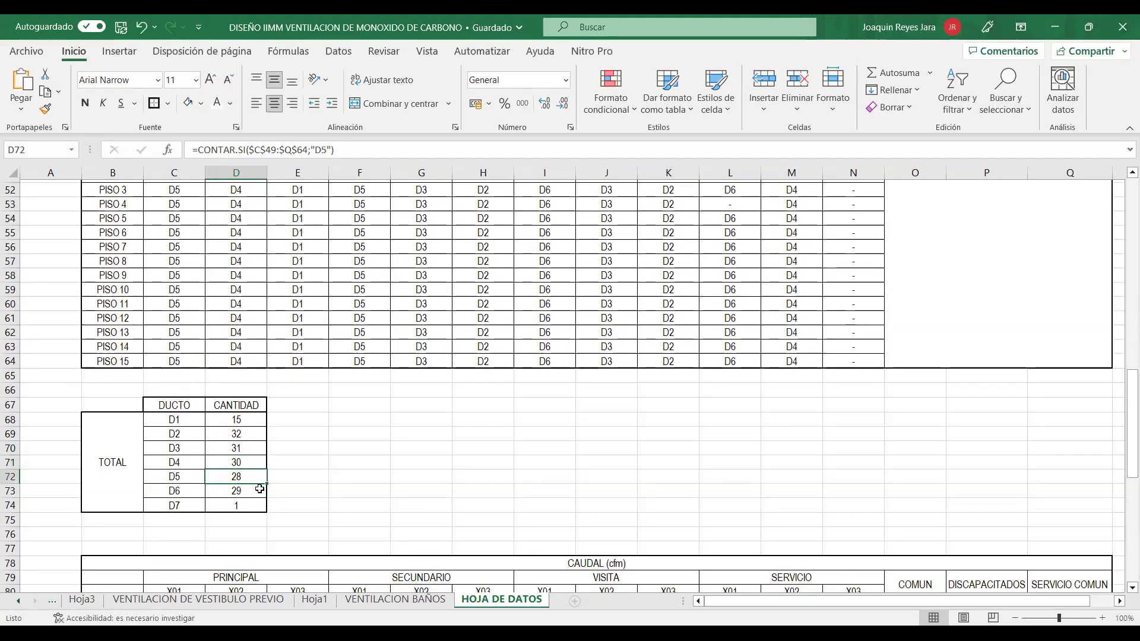
left_click(253, 493)
left_click(250, 509)
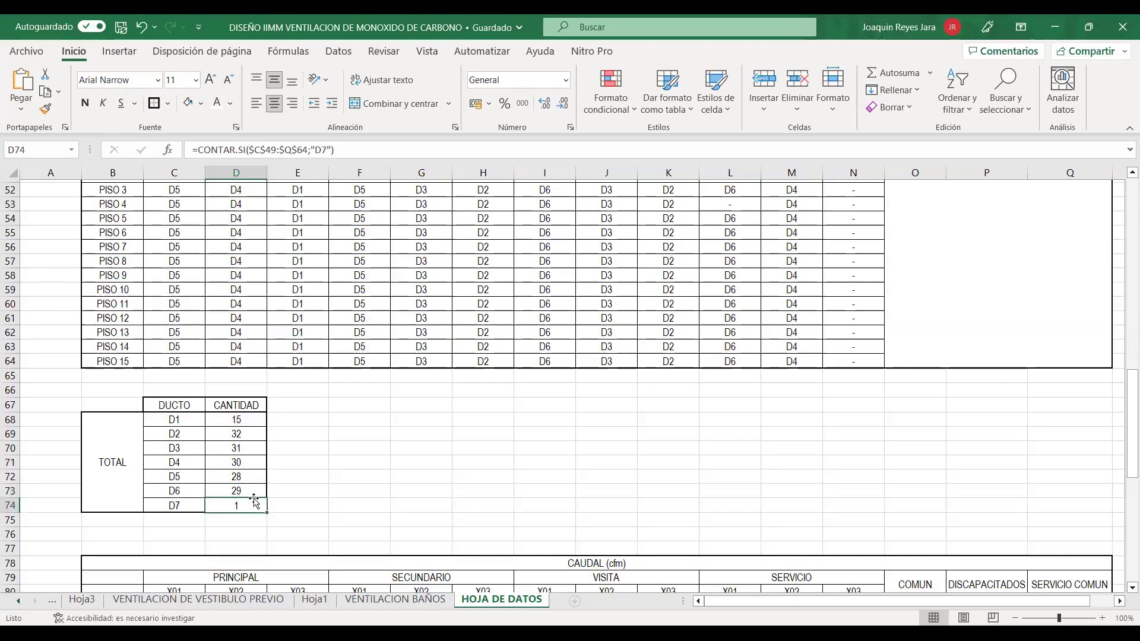
Review the bathroom area, TIPO DE EXTRACTOR and smoke-trap duct tables in relation to the CANTIDAD totals.
scroll(301, 423, "up", 3)
scroll(301, 422, "up", 13)
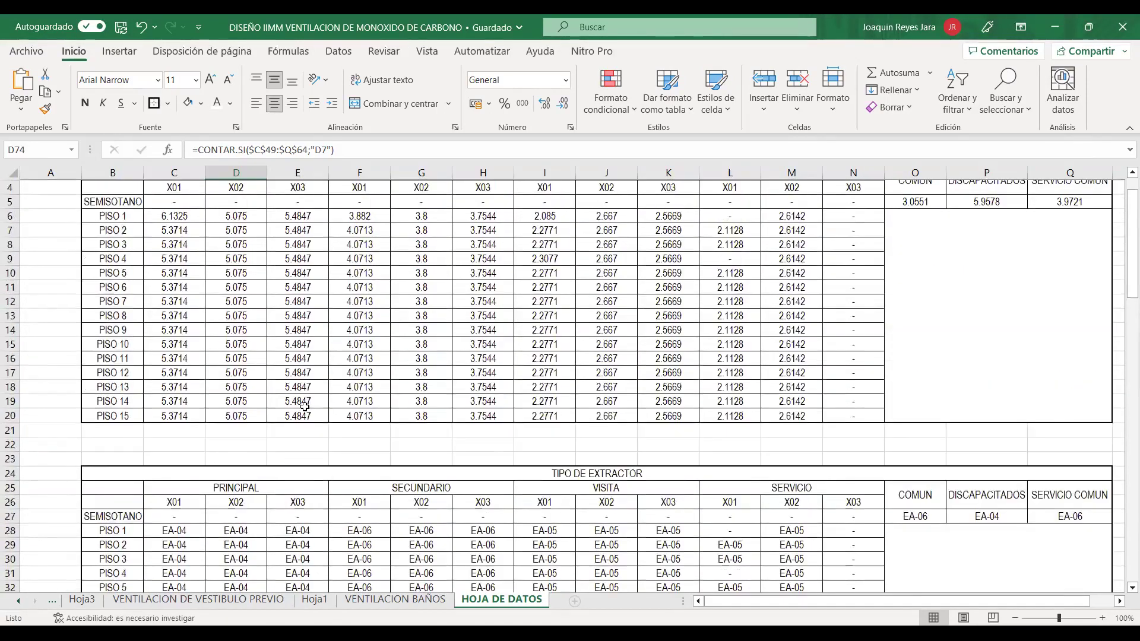
scroll(305, 407, "down", 16)
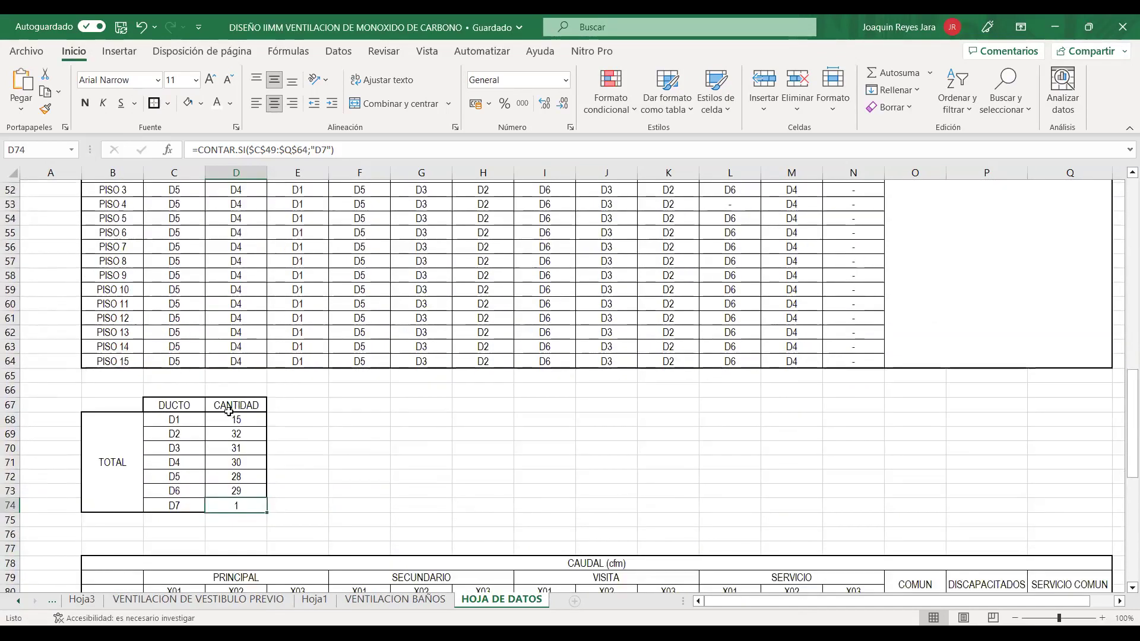
scroll(231, 365, "down", 1)
scroll(231, 365, "up", 5)
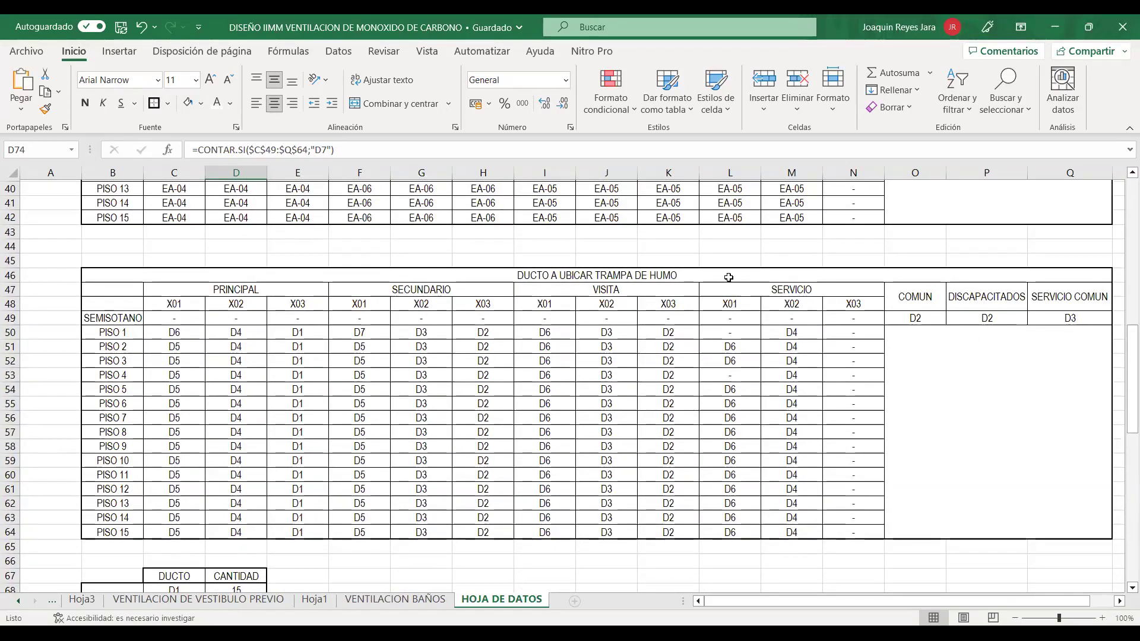
Go to the CAUDAL (cfm) table and examine the PISO 1 PRINCIPAL X01 formula in C82.
scroll(726, 282, "down", 6)
scroll(727, 283, "down", 5)
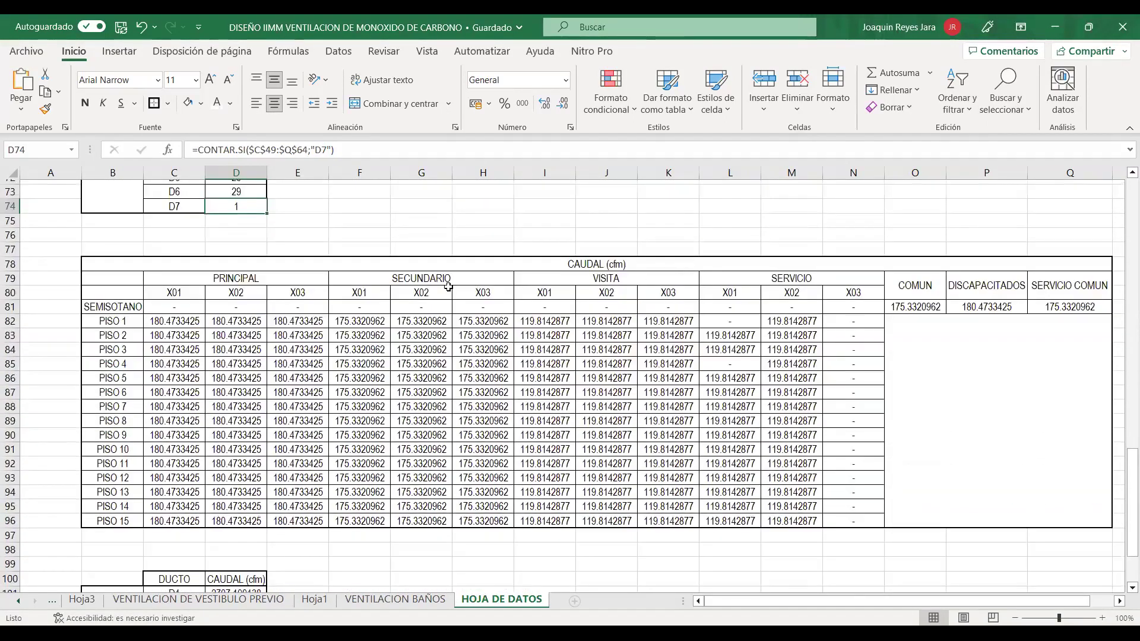
left_click(325, 247)
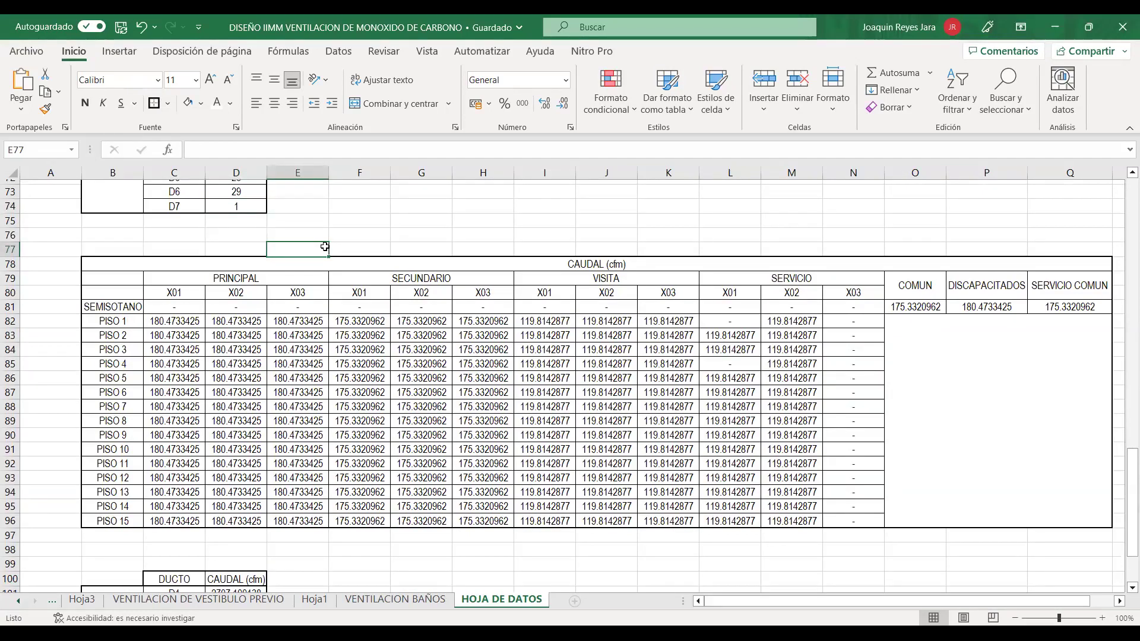
left_click(186, 321)
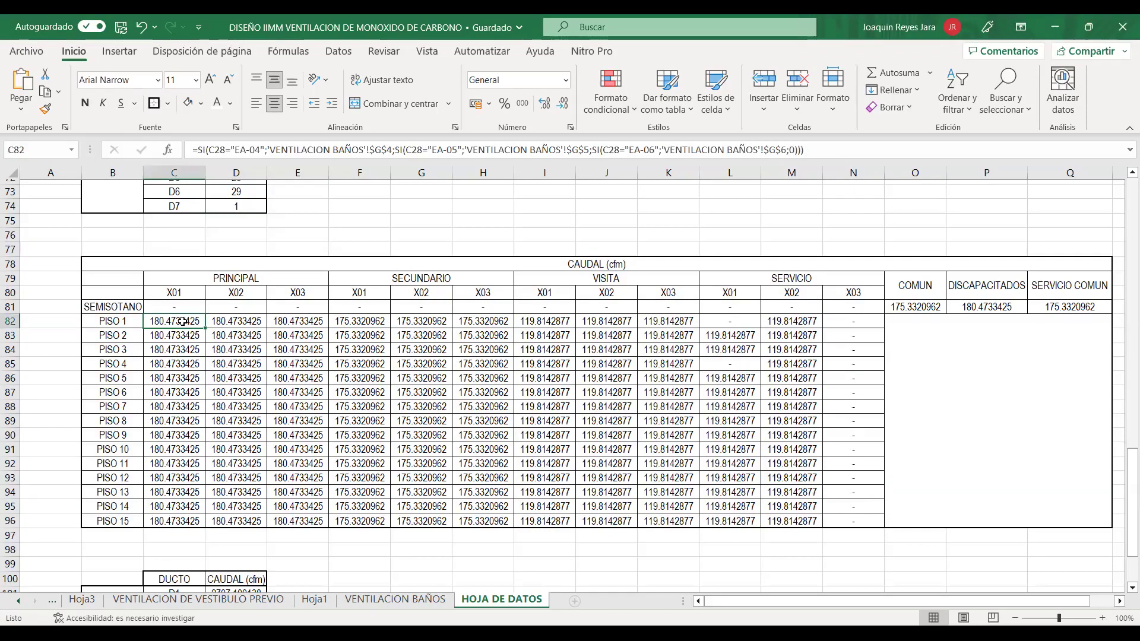
Compare the CAUDAL (cfm) table with its totals for ducts D1 to D7 and with the duct assignment table.
scroll(169, 241, "down", 1)
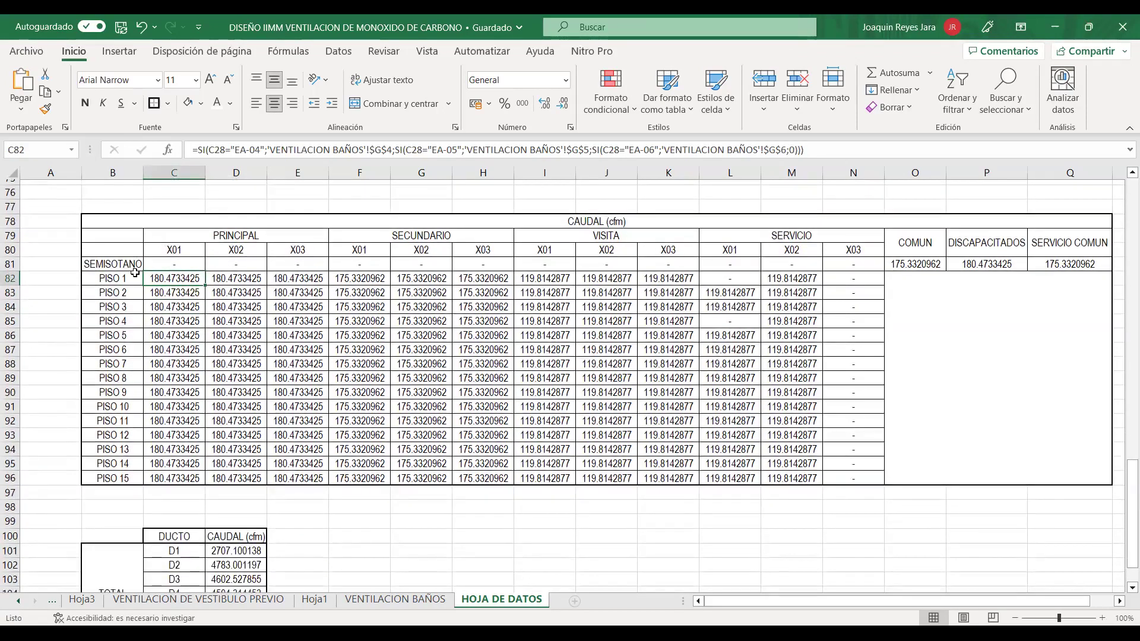
scroll(755, 469, "down", 2)
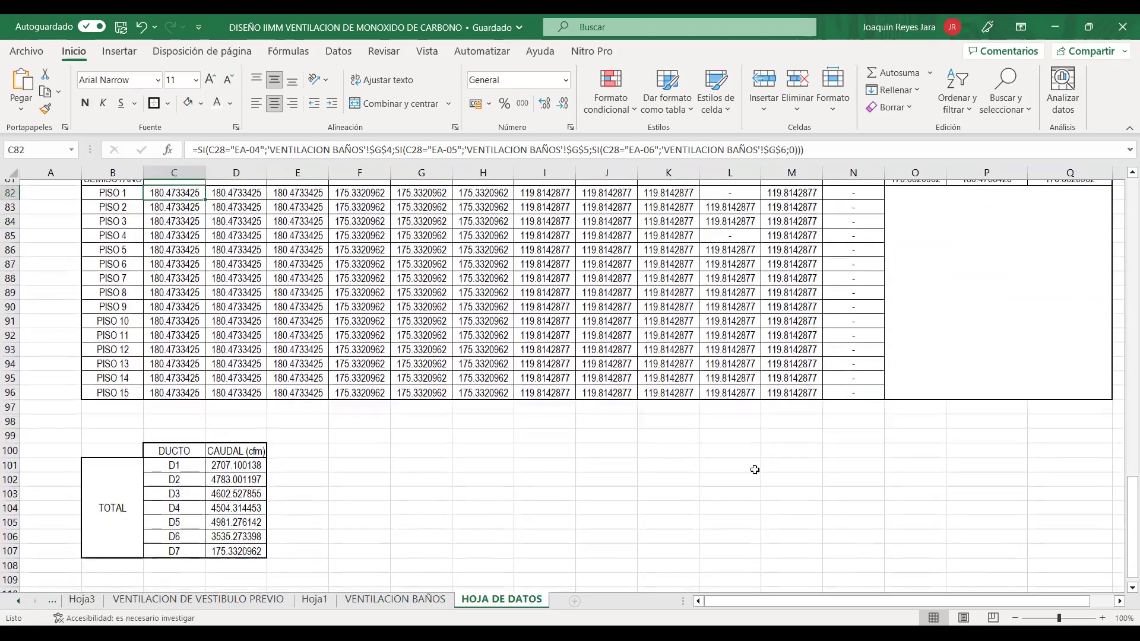
scroll(304, 458, "up", 2)
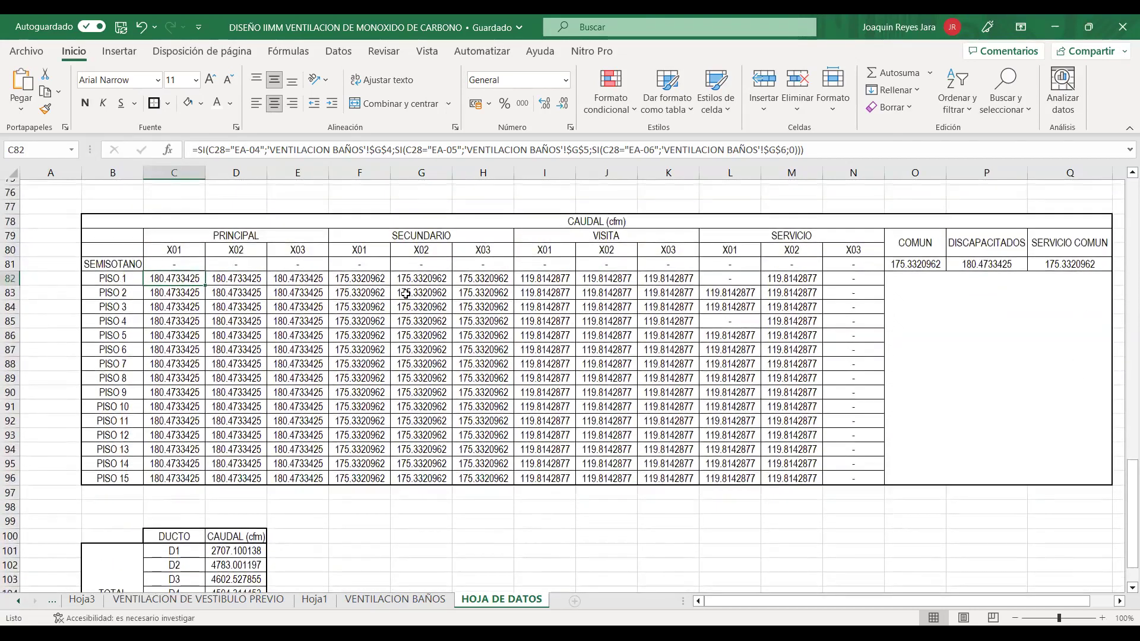
scroll(405, 294, "down", 3)
scroll(369, 321, "up", 12)
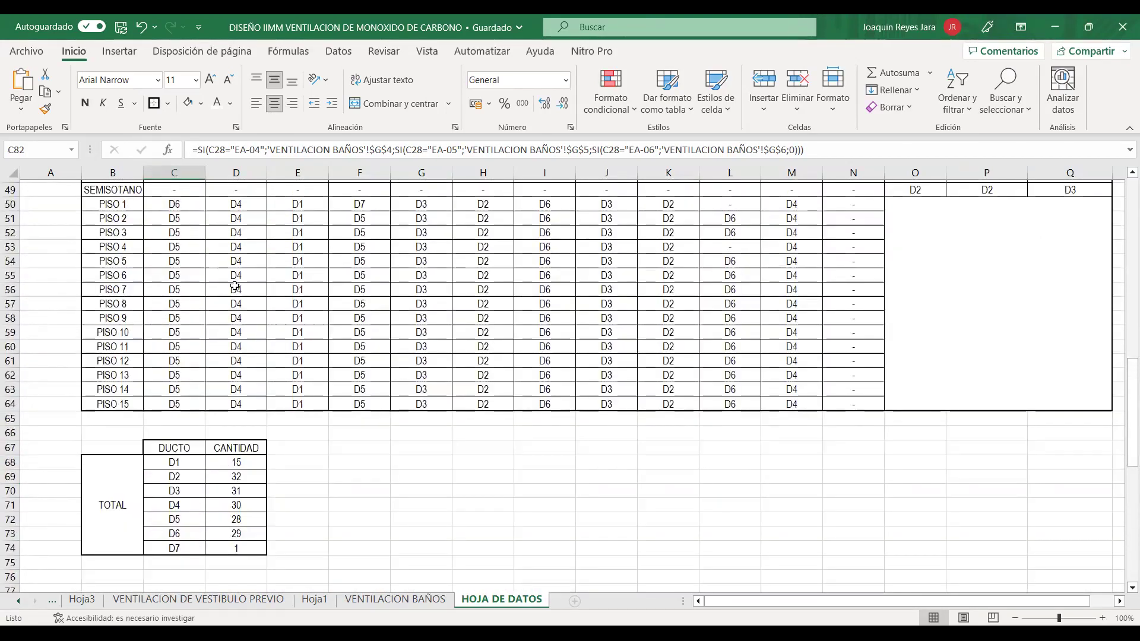
scroll(235, 287, "up", 1)
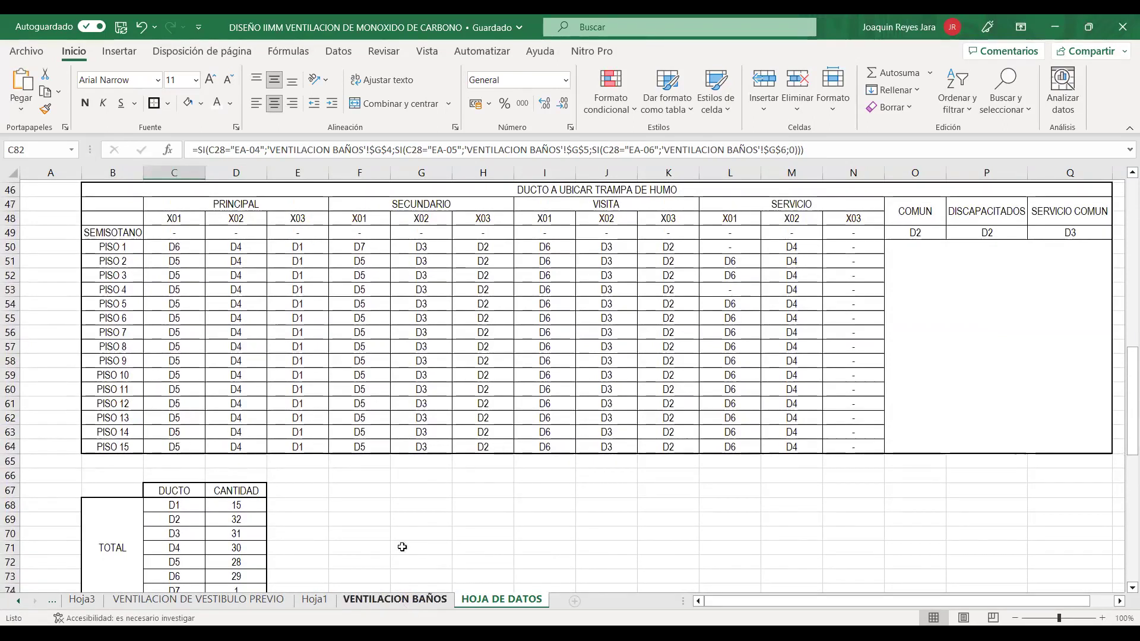
Open the VENTILACION BAÑOS sheet and select extractors EA-04 to EA-06 in B4:B6.
left_click(404, 600)
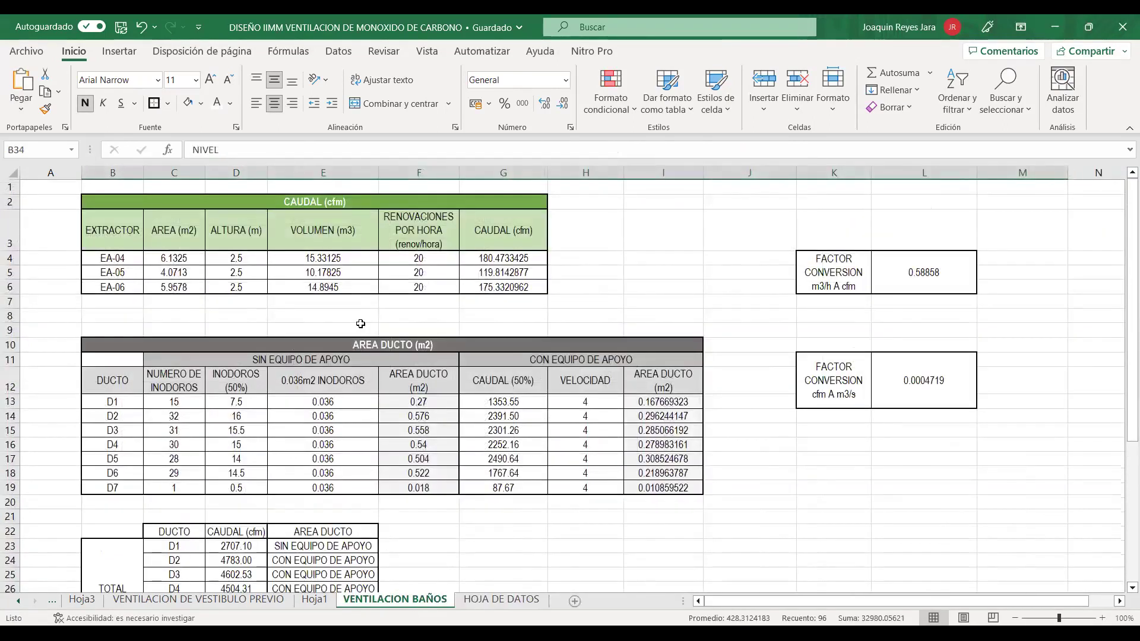
left_click(121, 259)
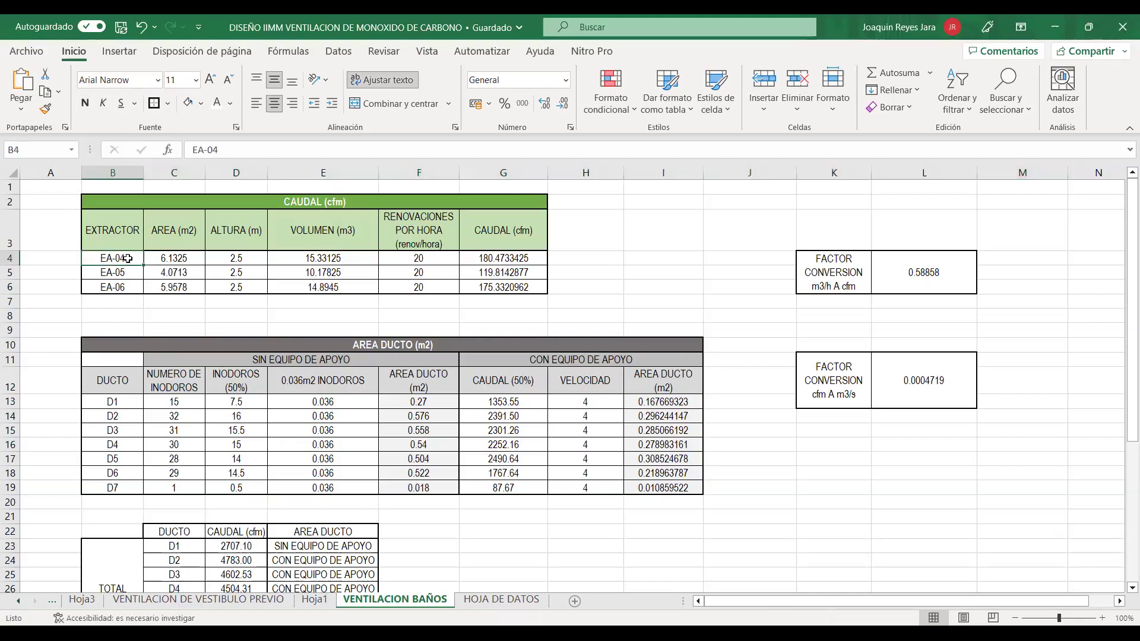
left_click_drag(131, 265, 135, 285)
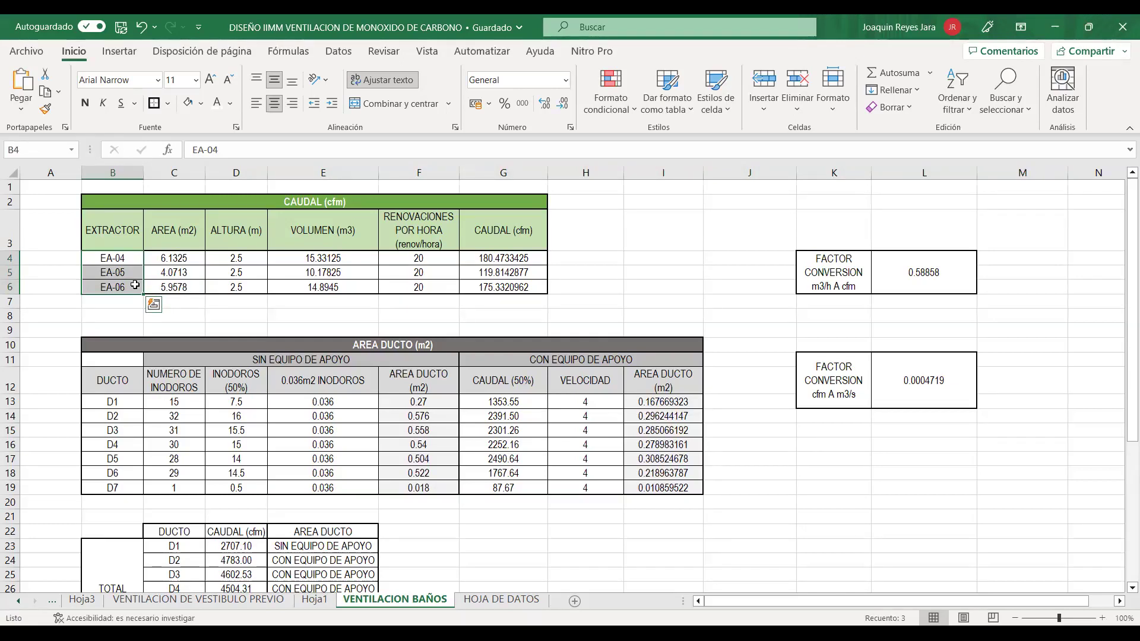
Examine the MAX area formulas in C4:C6 for extractors EA-04, EA-05 and EA-06.
left_click(165, 258)
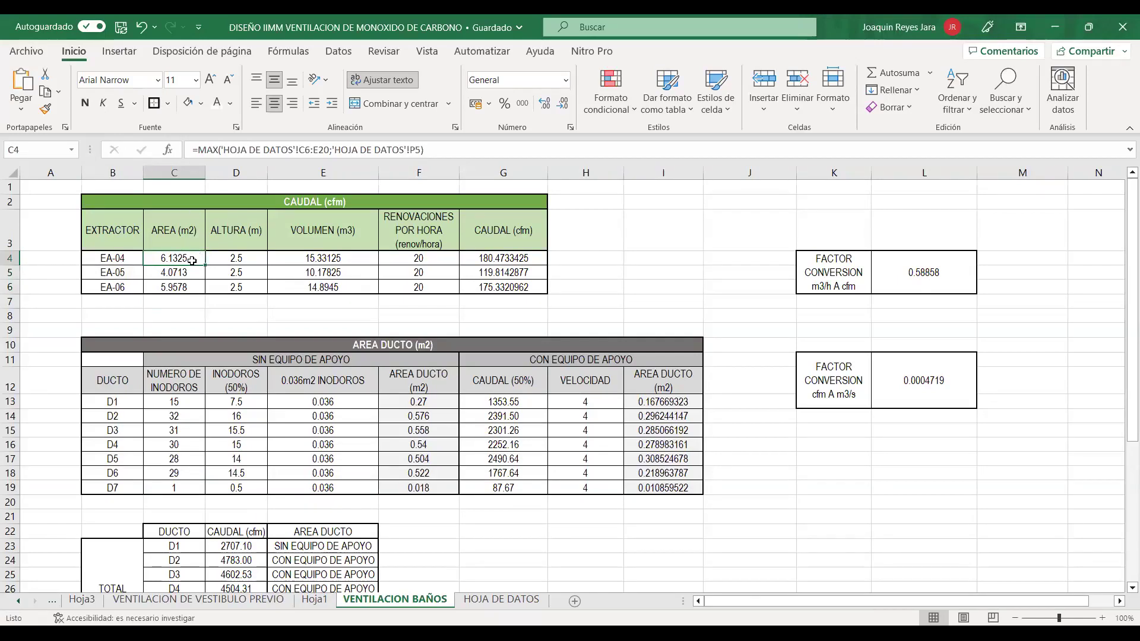
left_click(125, 259)
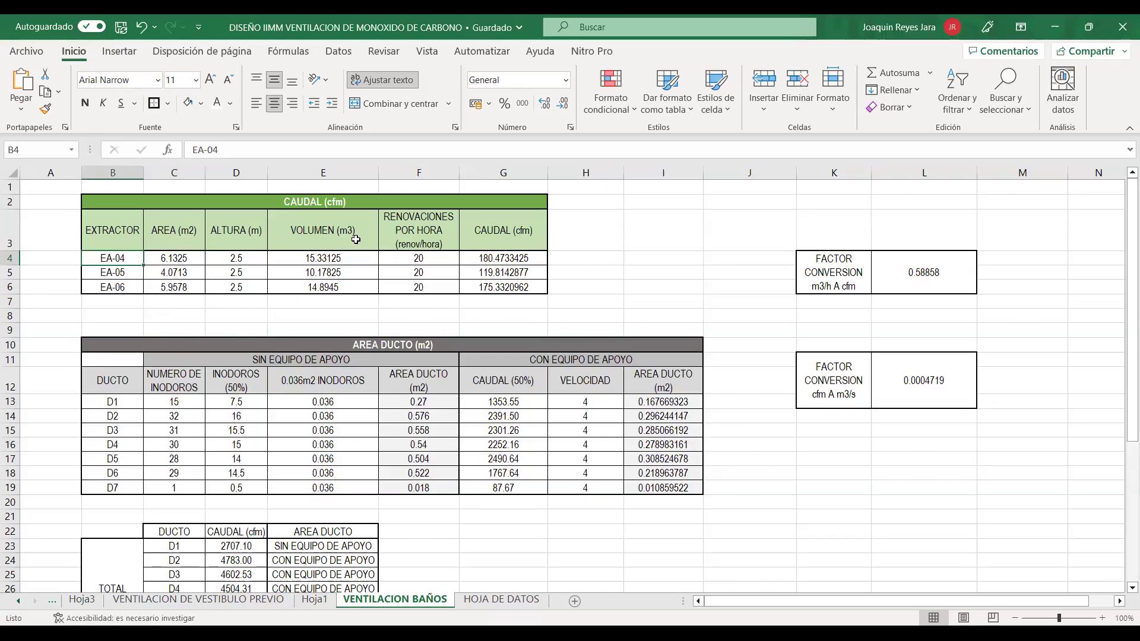
left_click(177, 259)
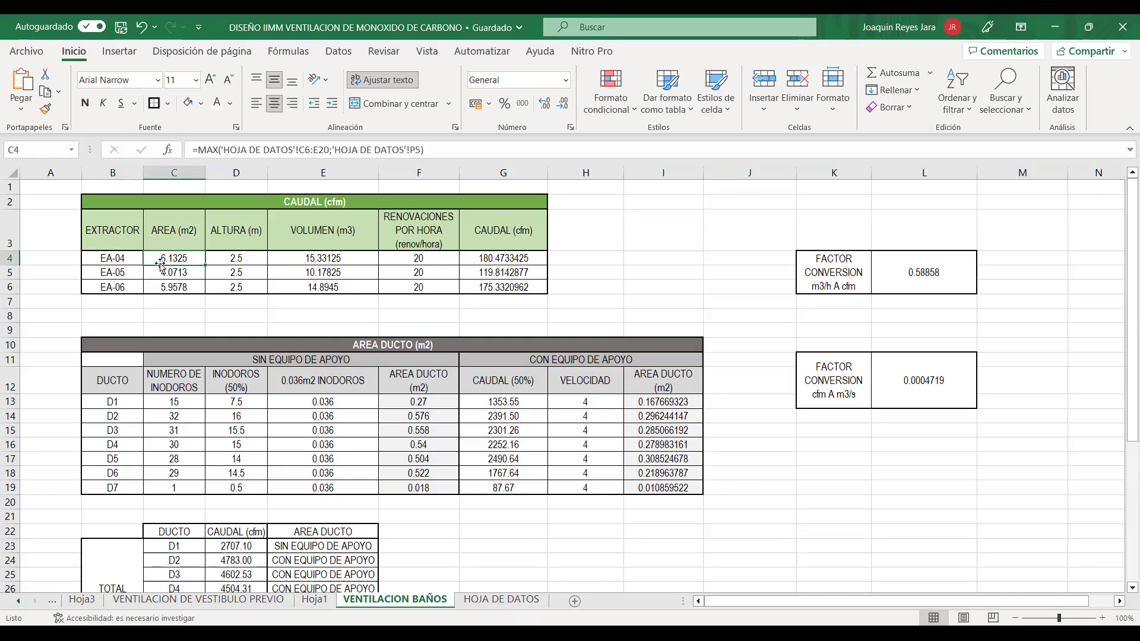
left_click(119, 275)
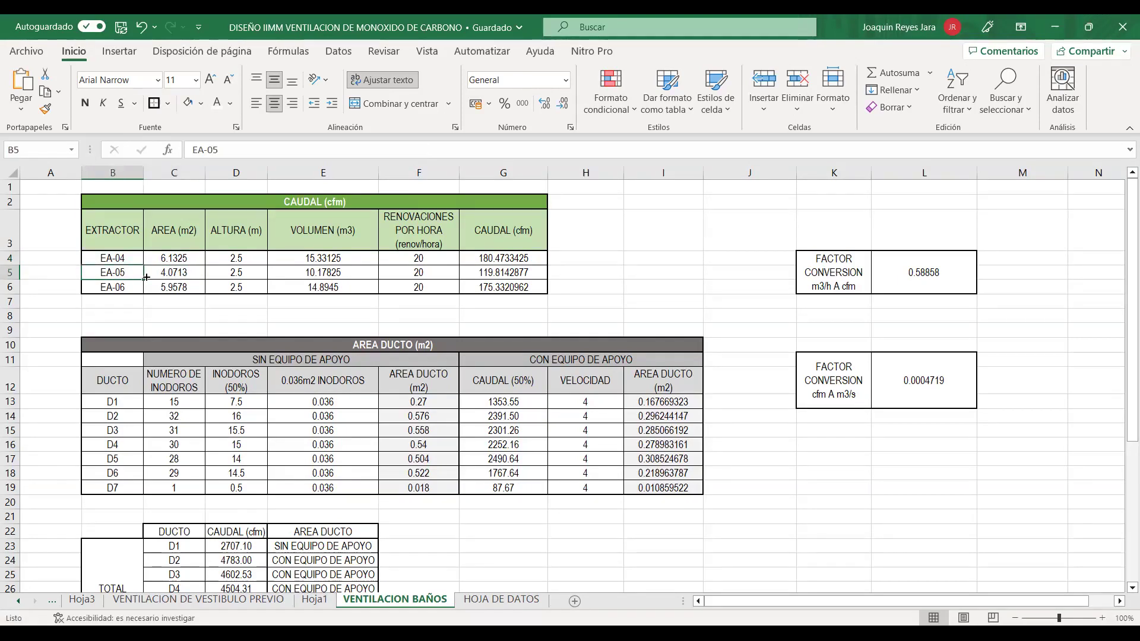
left_click(165, 277)
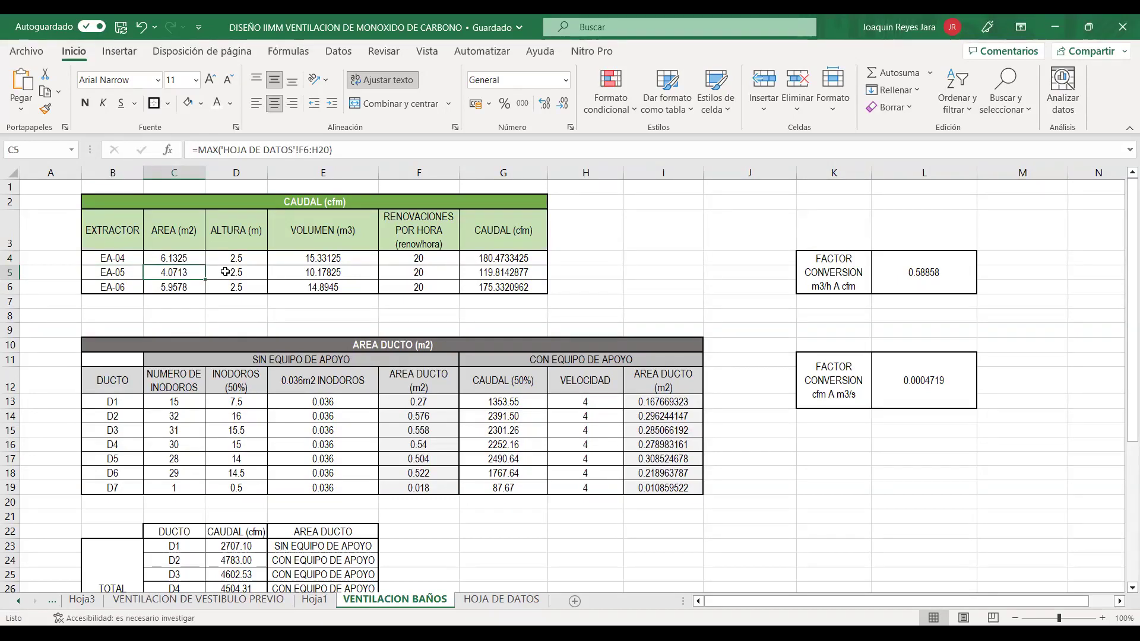
left_click(191, 289)
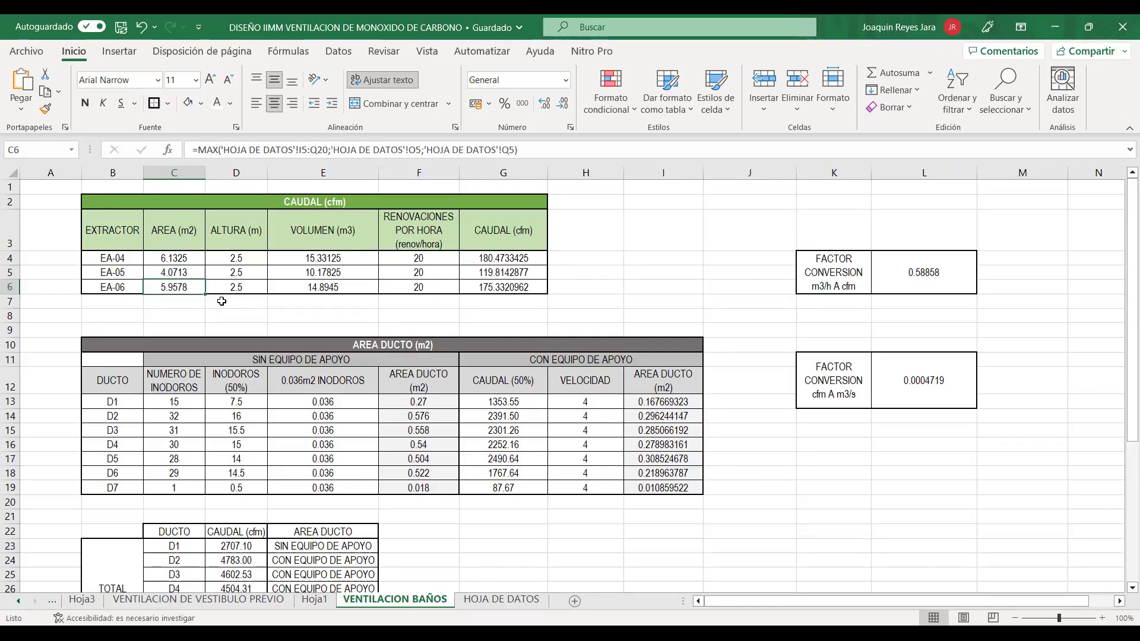
Examine the extractor heights in D4:D6 and the volume formula in E4 with its area and height references.
left_click(234, 256)
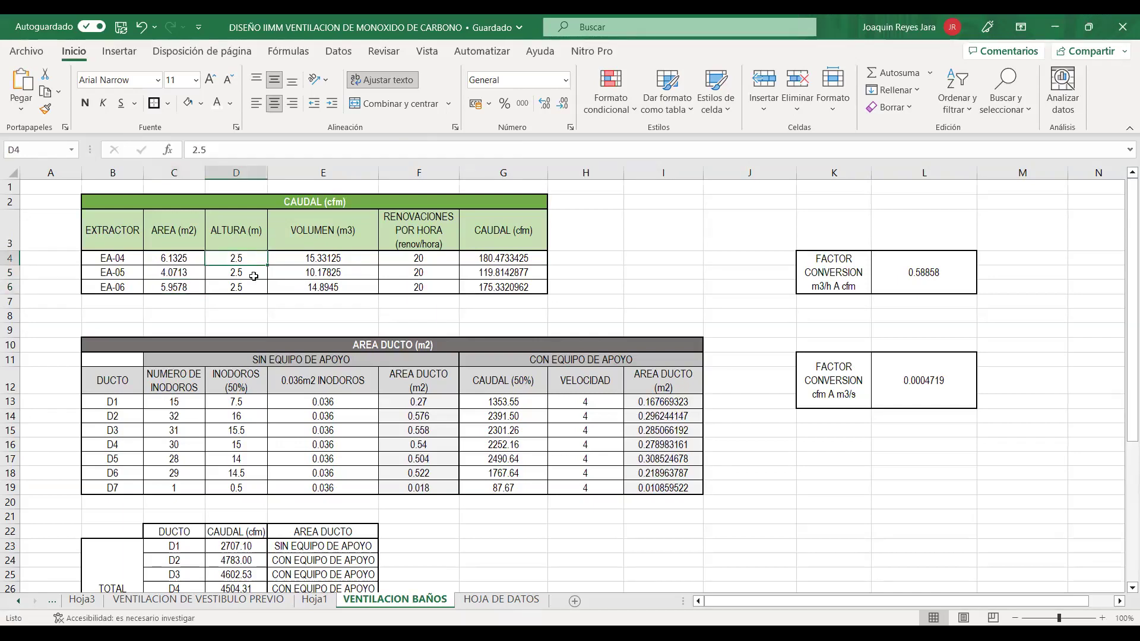
left_click(253, 272)
left_click(256, 289)
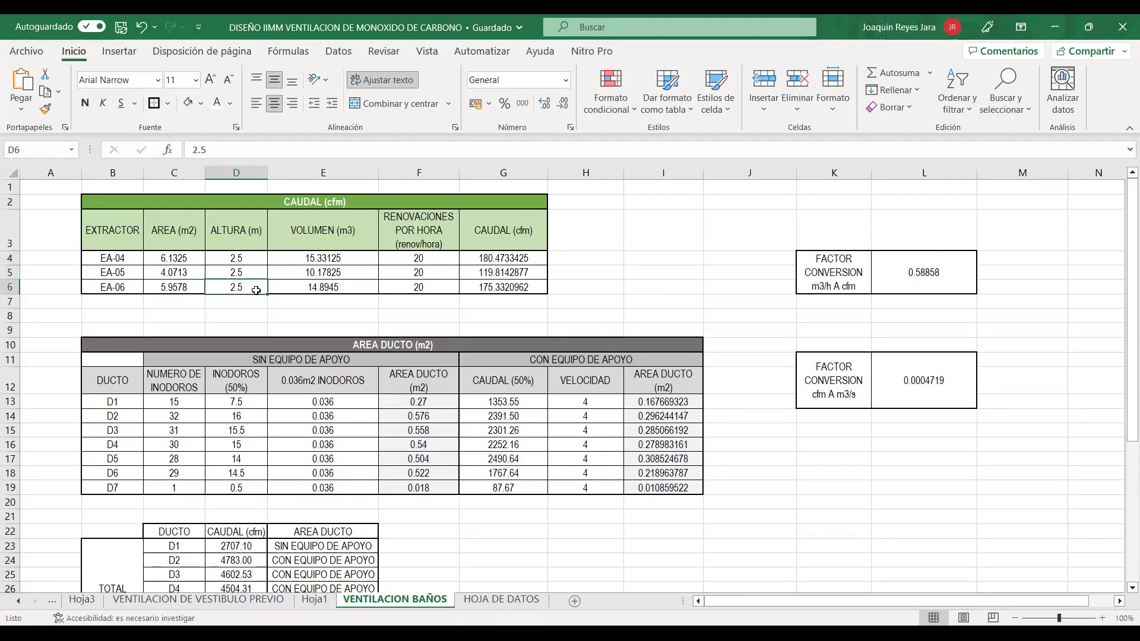
left_click(306, 256)
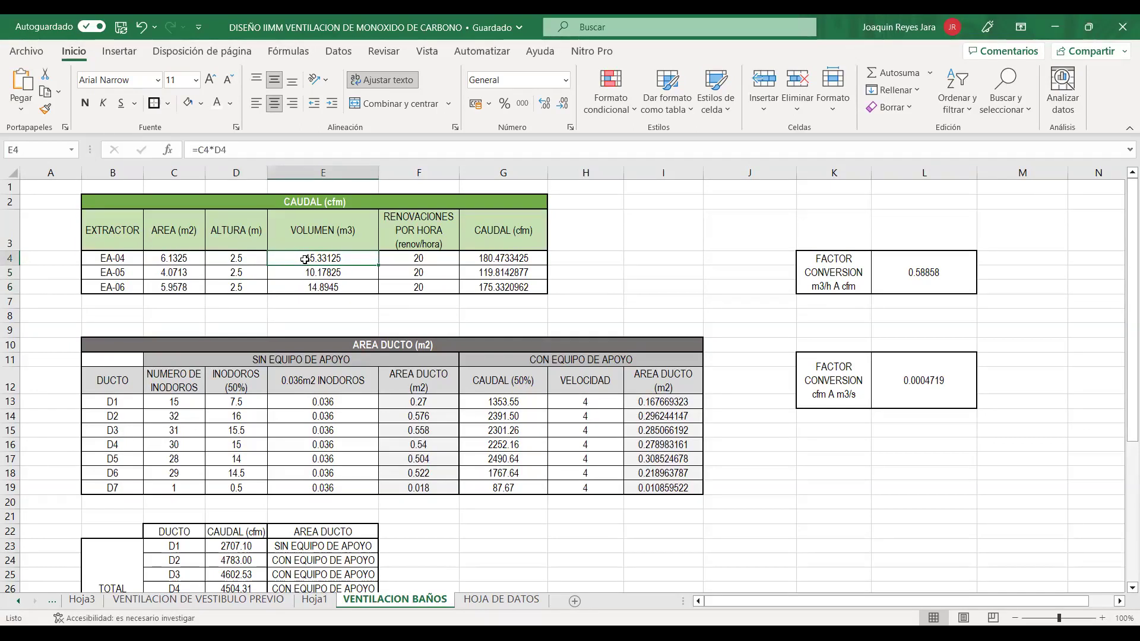
double_click(309, 255)
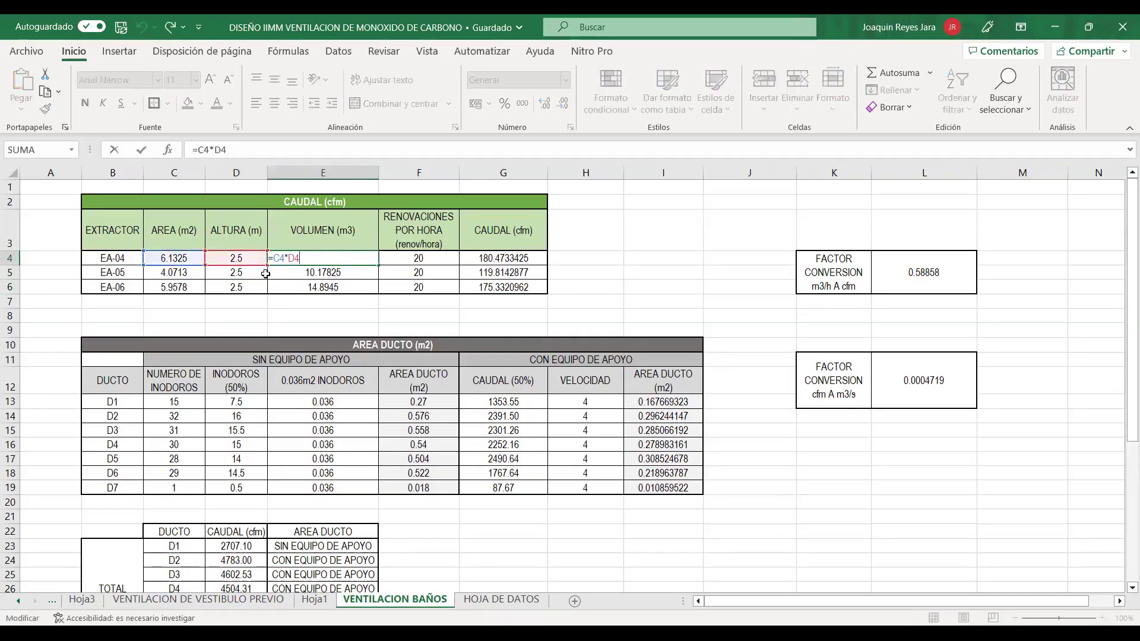
type("}")
key("Return")
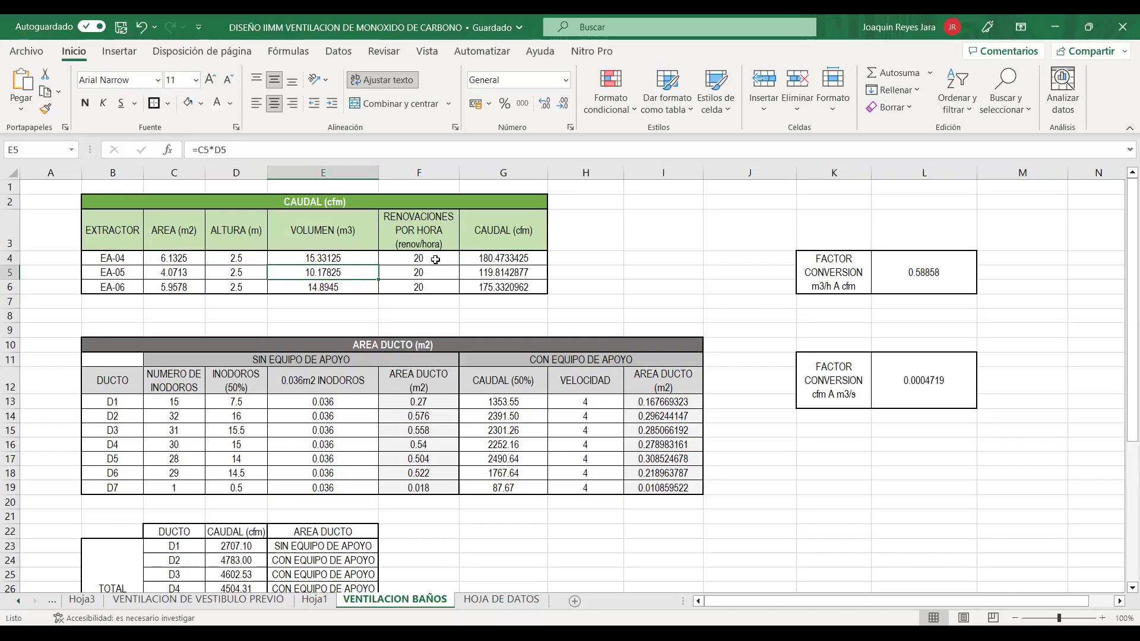
Examine the air changes per hour in F4:F6 and the EA-04 airflow formula in G4 with its conversion factor.
left_click_drag(432, 259, 435, 286)
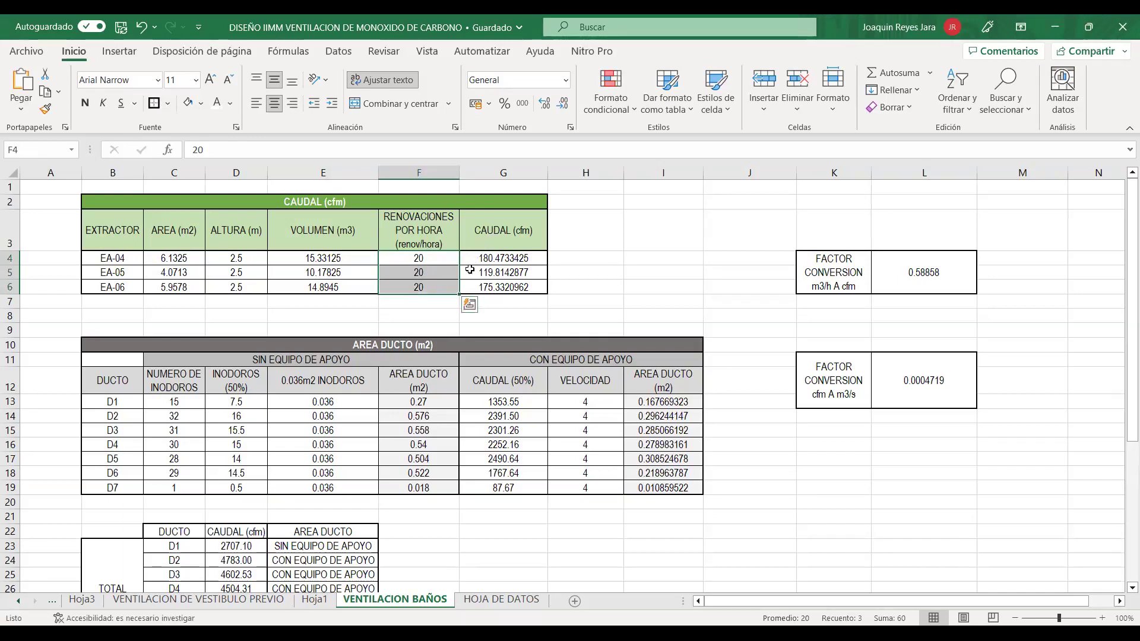
left_click(517, 259)
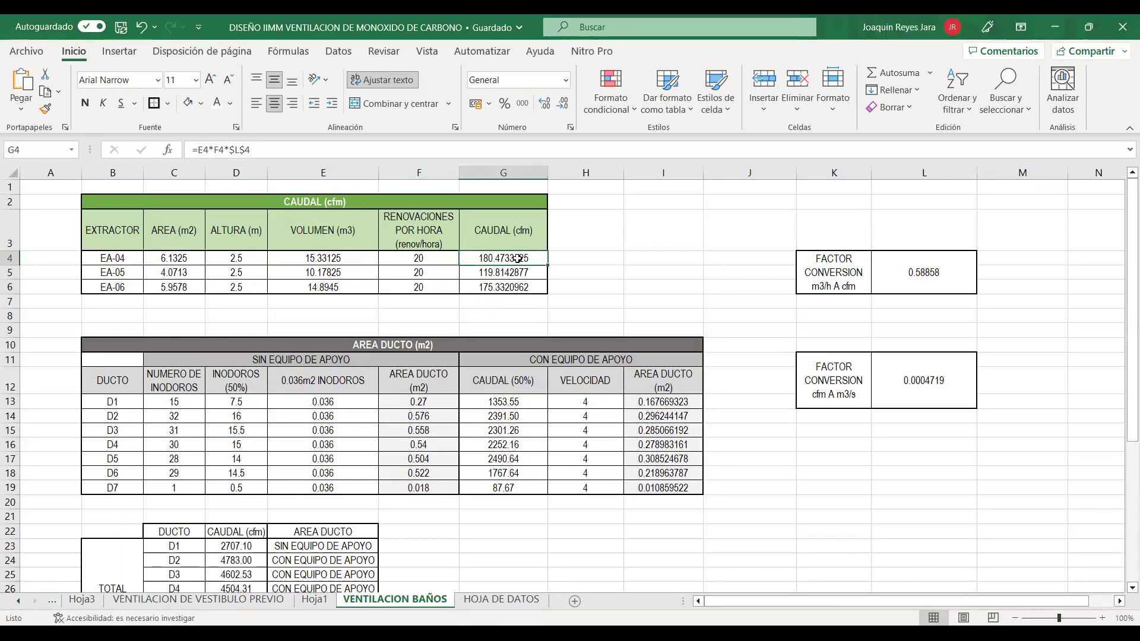
double_click(517, 259)
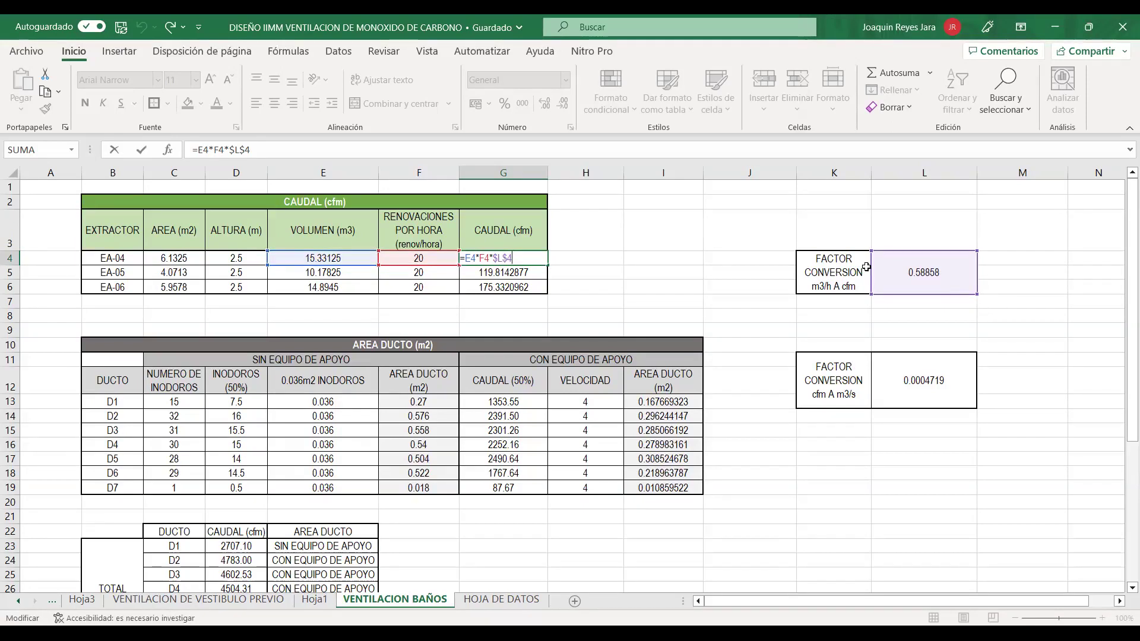
key("Return")
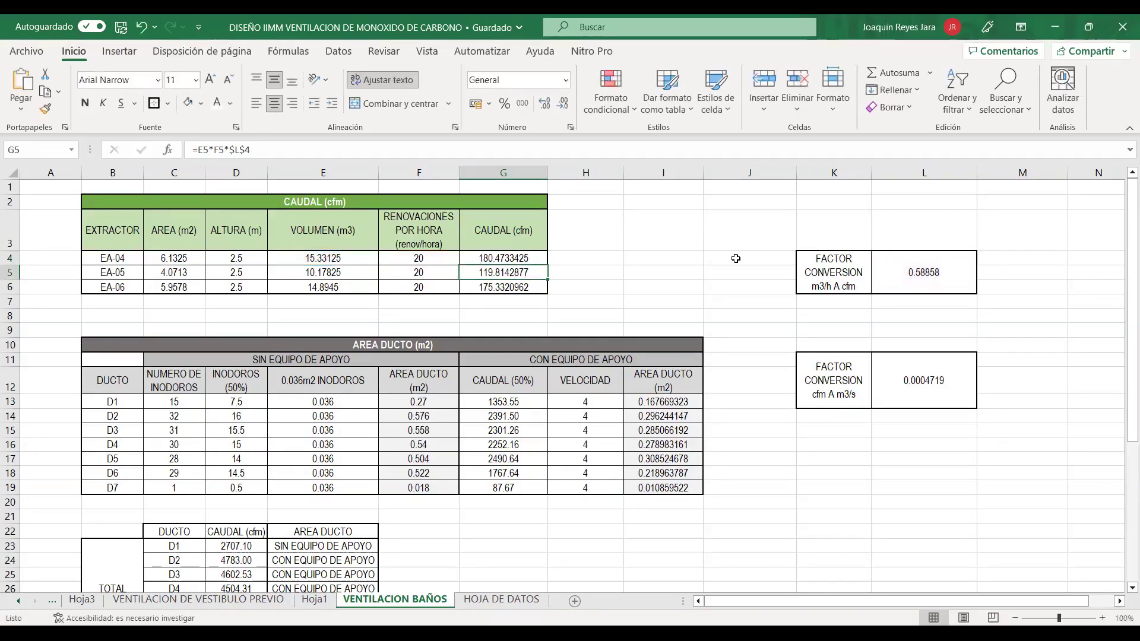
left_click(516, 259)
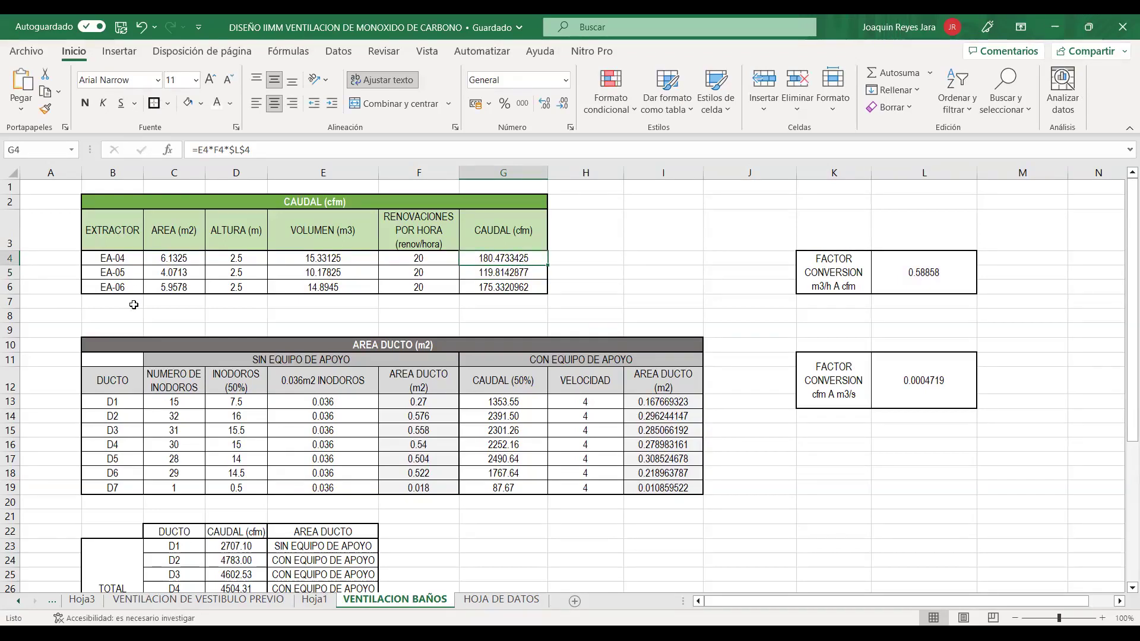
On the HOJA DE DATOS sheet, examine the C82 airflow formula and trace its reference to the extractor assigned in C28.
left_click(493, 601)
scroll(389, 310, "down", 10)
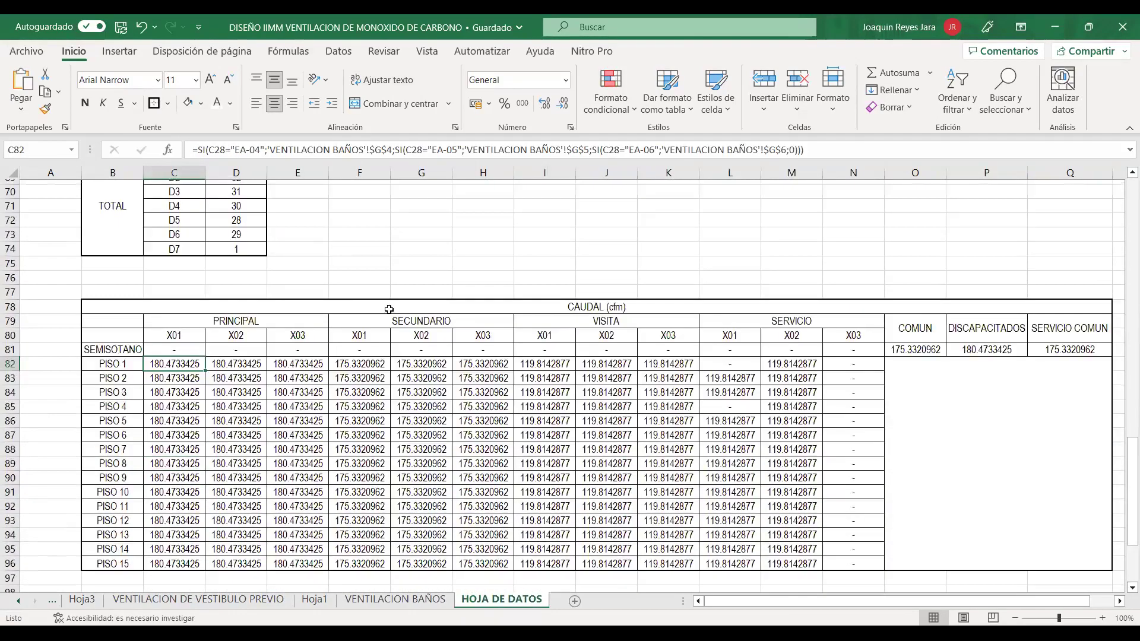
scroll(184, 357, "down", 1)
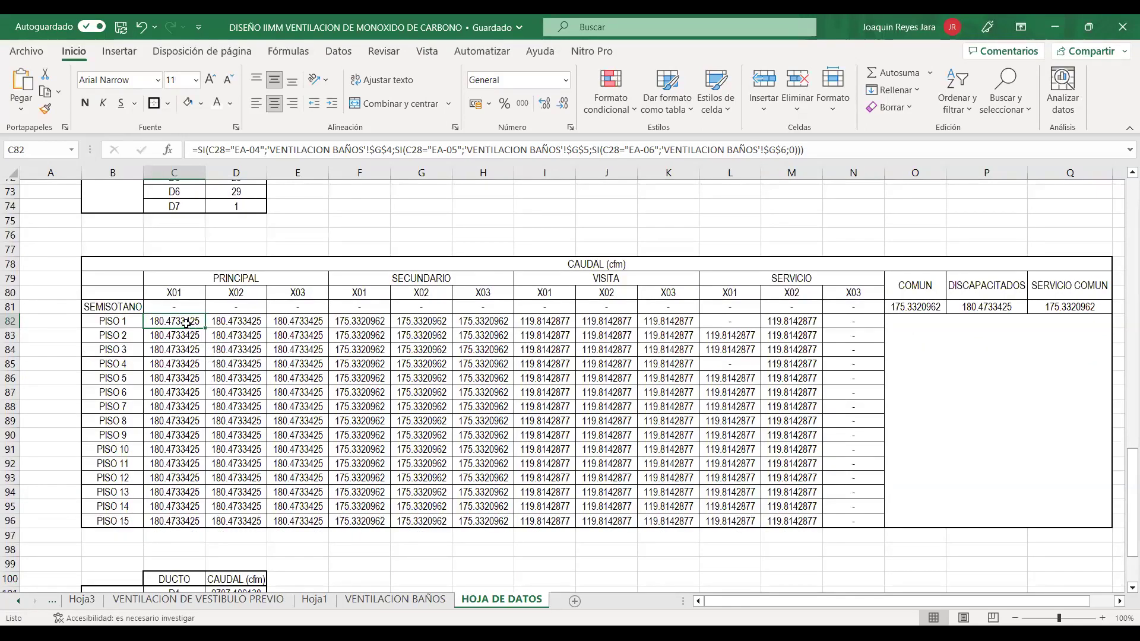
scroll(184, 323, "up", 1)
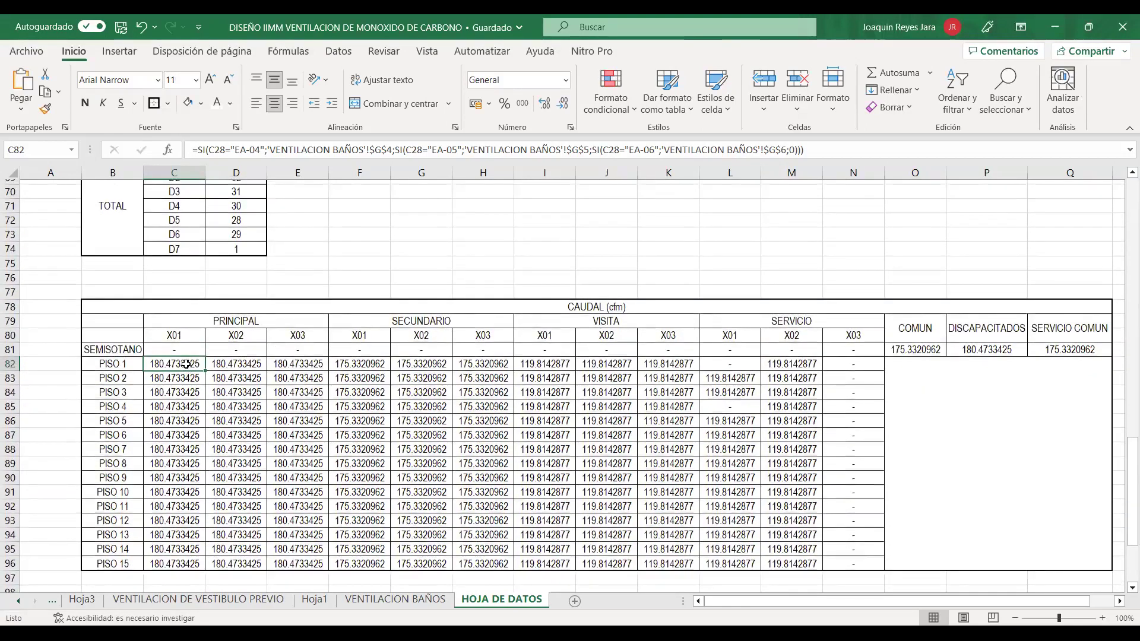
double_click(189, 364)
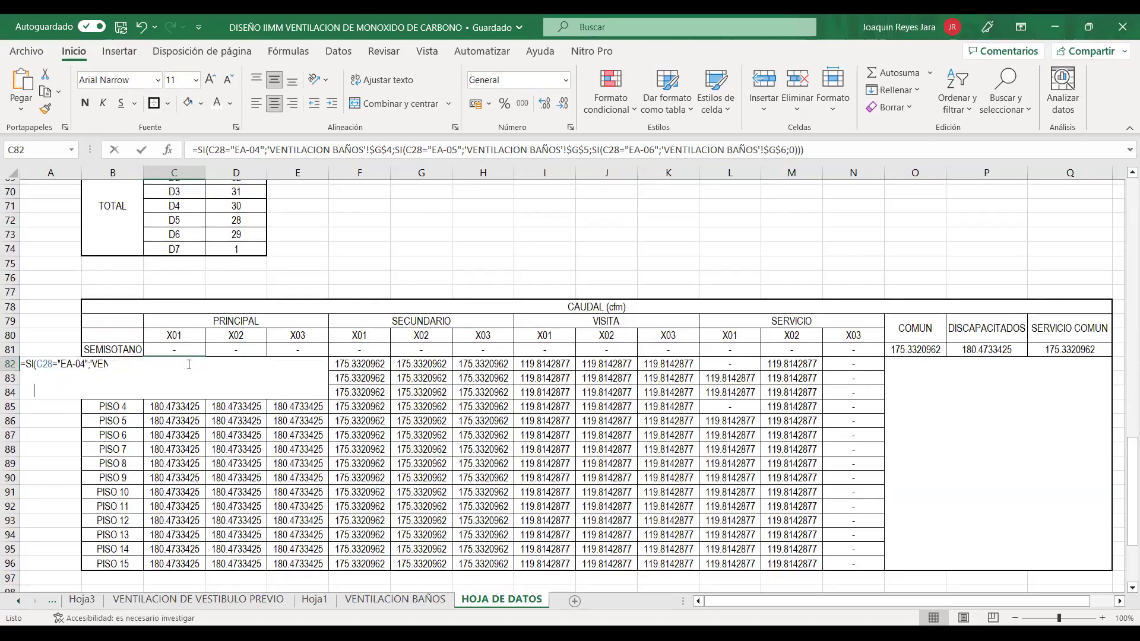
scroll(260, 304, "up", 8)
scroll(260, 305, "up", 9)
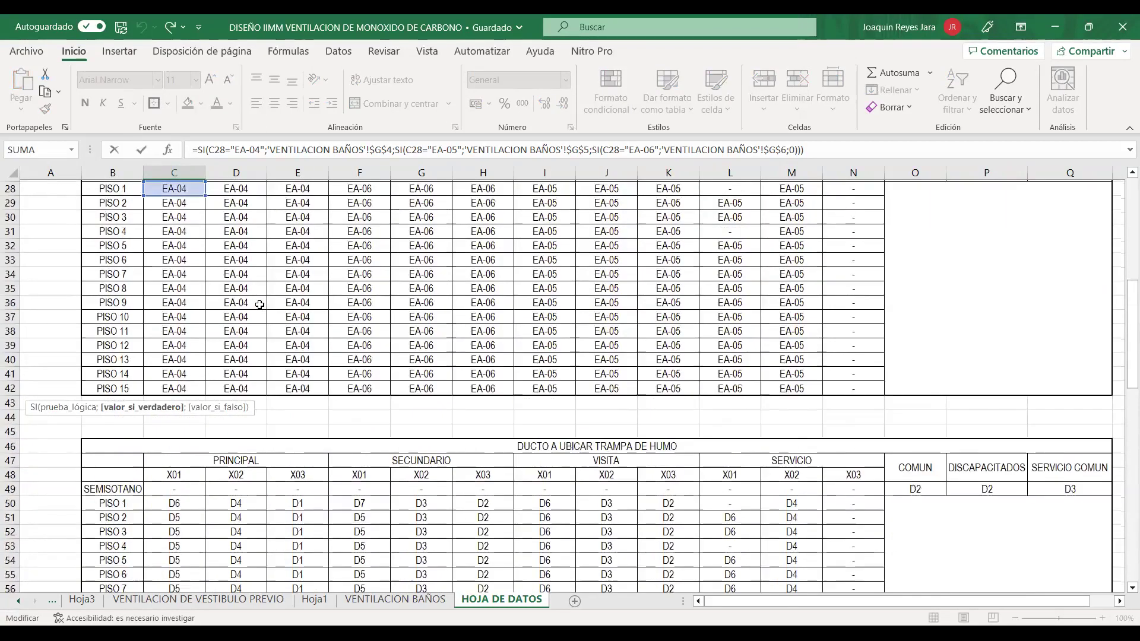
scroll(202, 327, "down", 6)
scroll(229, 333, "down", 9)
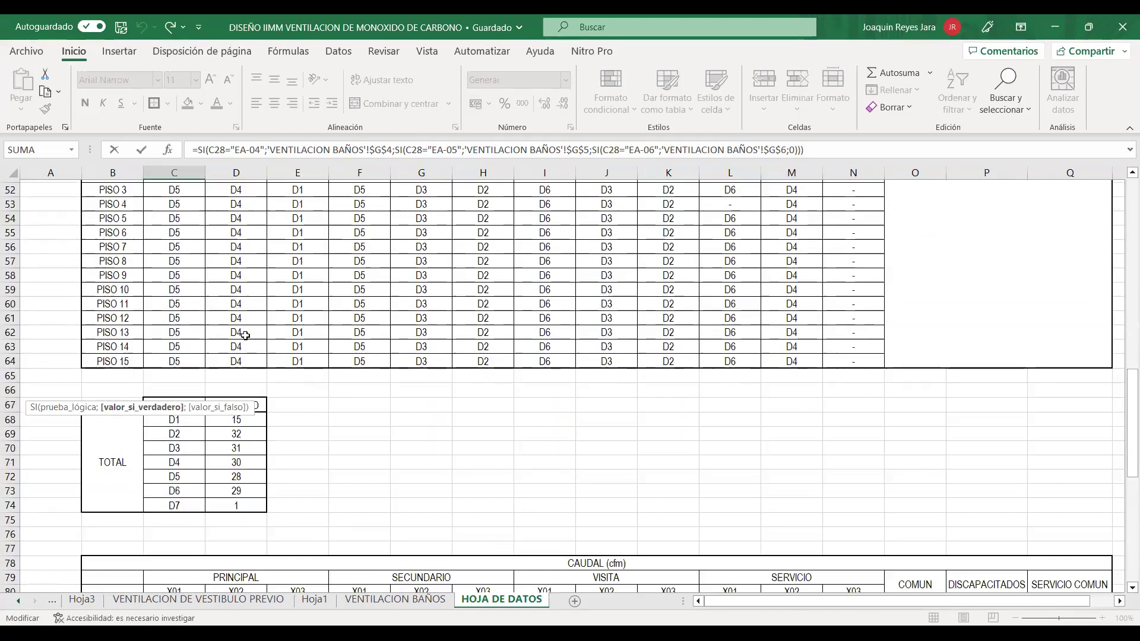
scroll(407, 556, "down", 5)
scroll(456, 593, "up", 1)
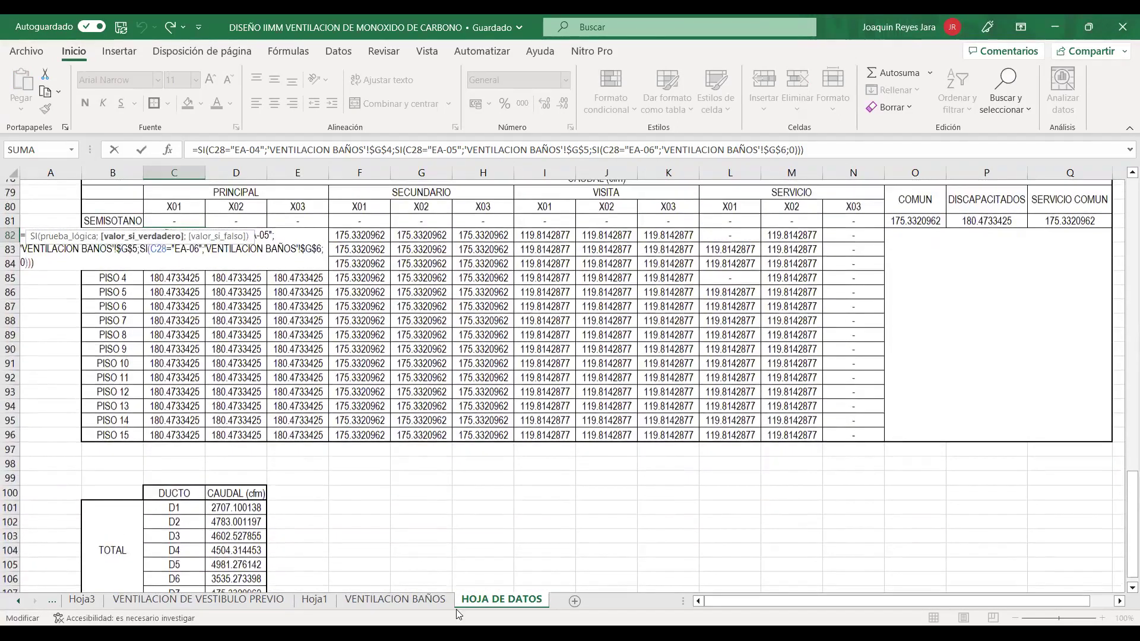
scroll(415, 593, "up", 2)
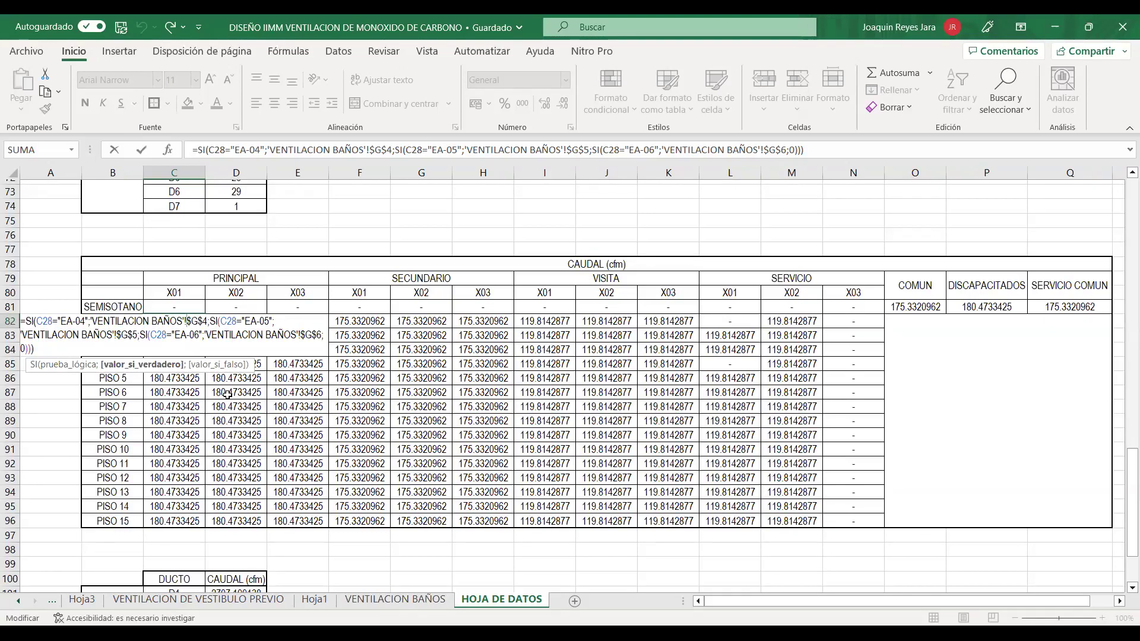
key("Return")
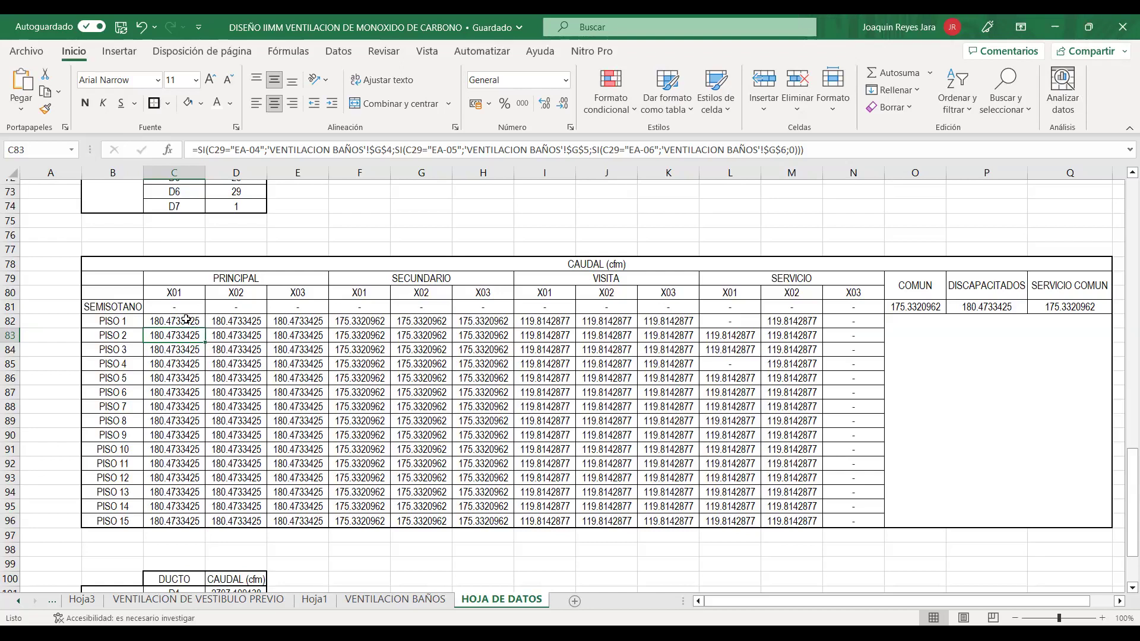
Review the airflow values of PISO 1 to PISO 15 in the CAUDAL (cfm) table, including the SECUNDARIO formulas in H83:H84 and F82.
left_click_drag(184, 320, 793, 523)
left_click(476, 335)
left_click_drag(512, 342, 484, 357)
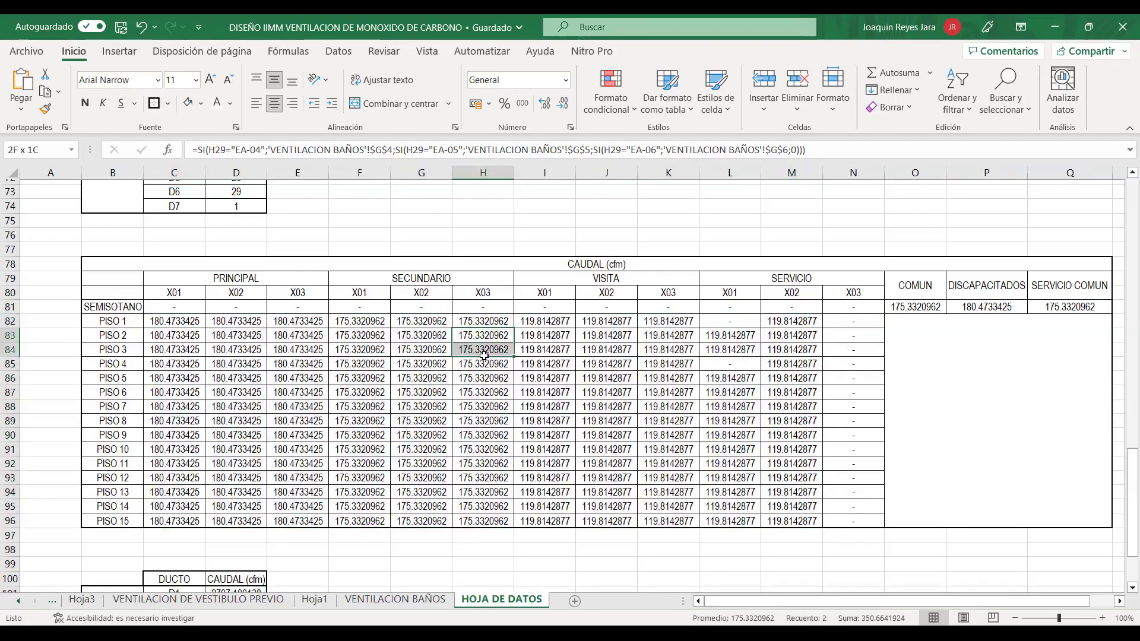
left_click(370, 327)
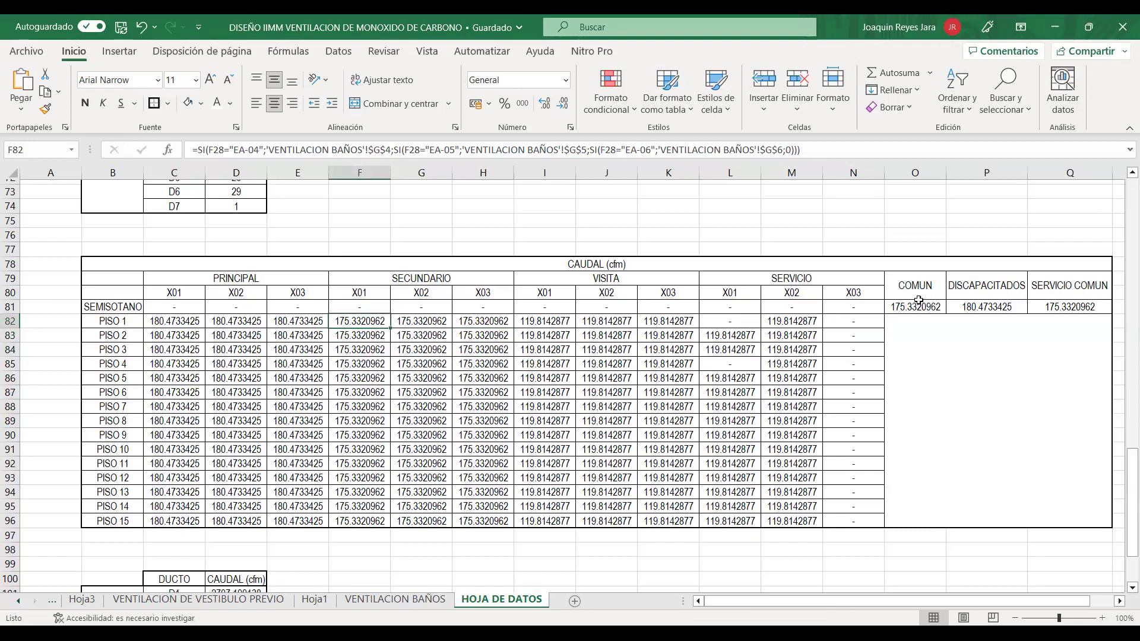
Examine the duct D1 total airflow formula in D101 and compare it with the CAUDAL (cfm) and duct assignment tables.
scroll(739, 297, "down", 4)
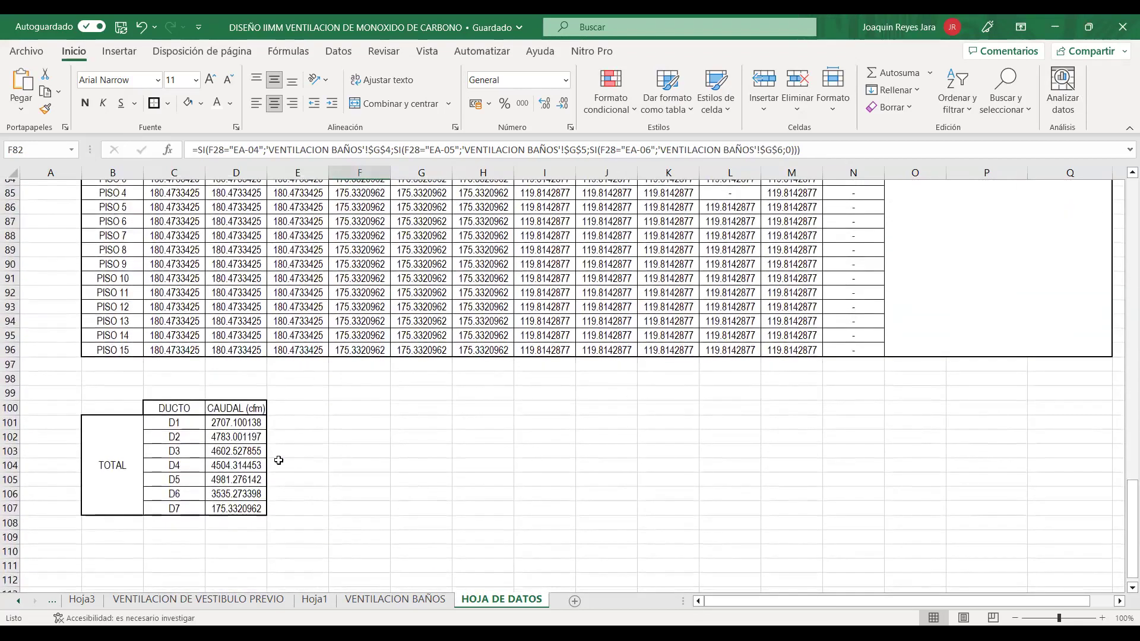
scroll(245, 462, "up", 1)
left_click(245, 464)
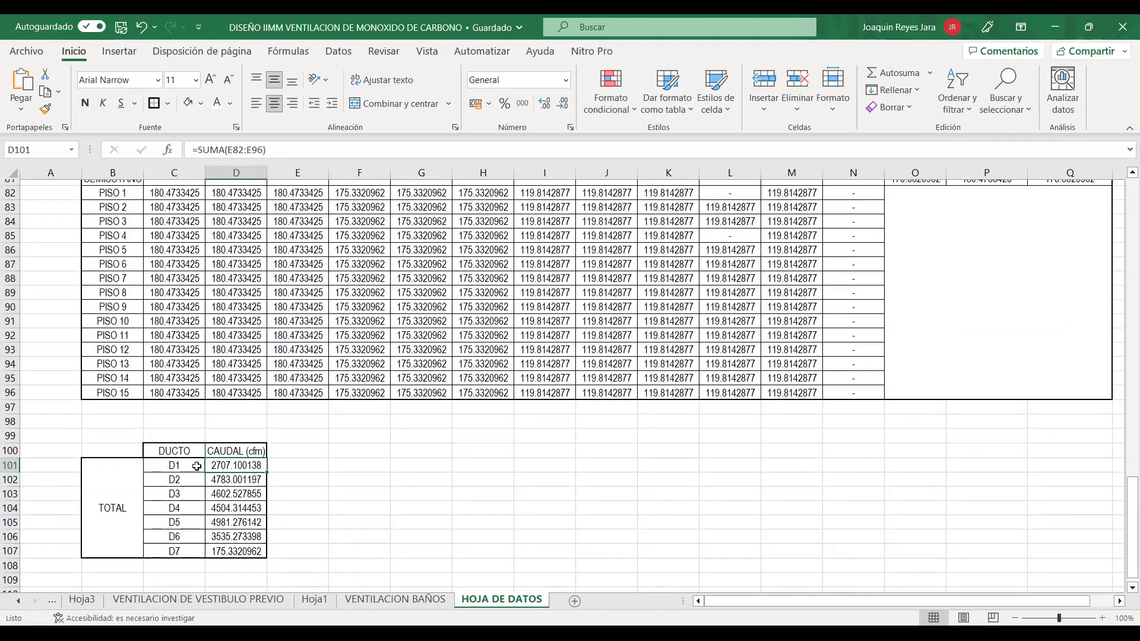
scroll(197, 467, "up", 1)
scroll(190, 492, "down", 1)
scroll(190, 491, "up", 1)
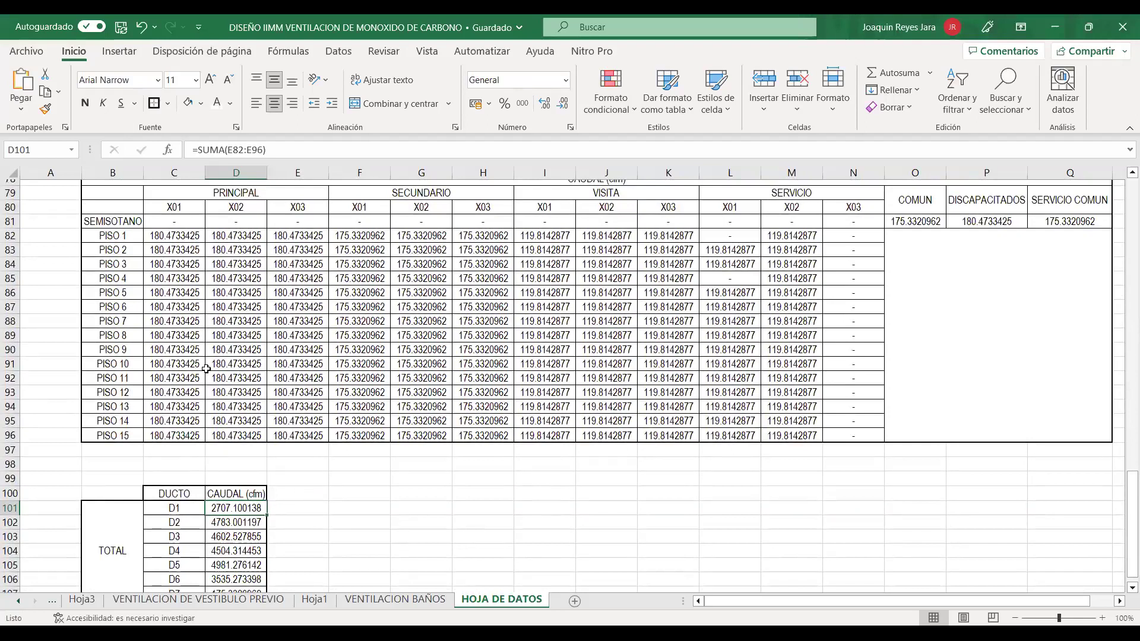
scroll(206, 368, "up", 5)
scroll(188, 369, "down", 2)
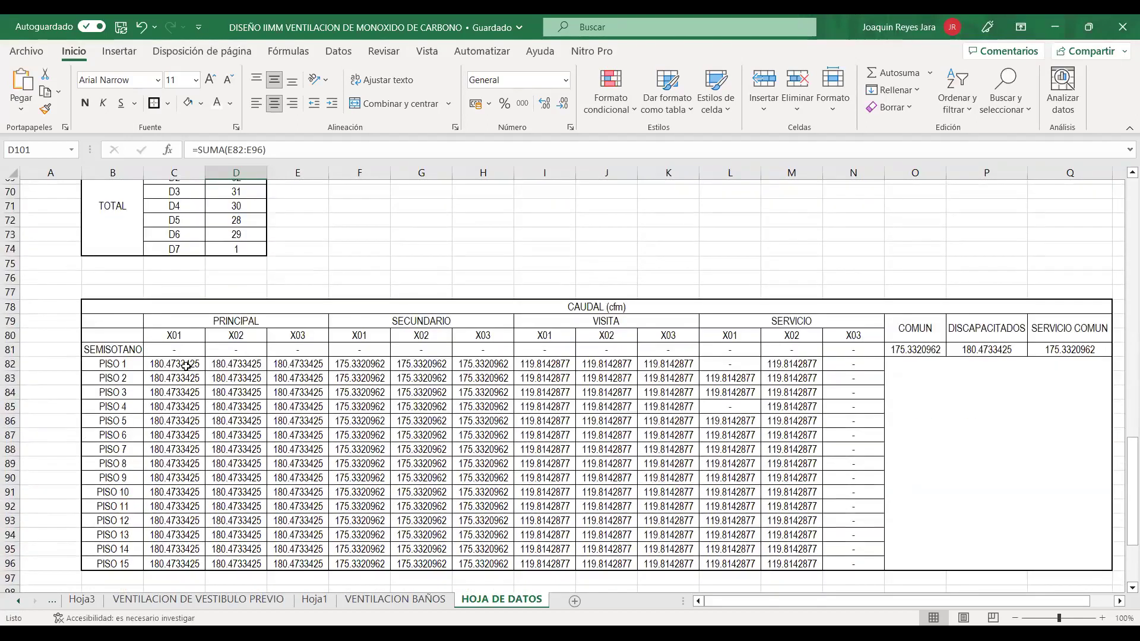
left_click(186, 365)
scroll(249, 333, "up", 6)
scroll(305, 261, "down", 7)
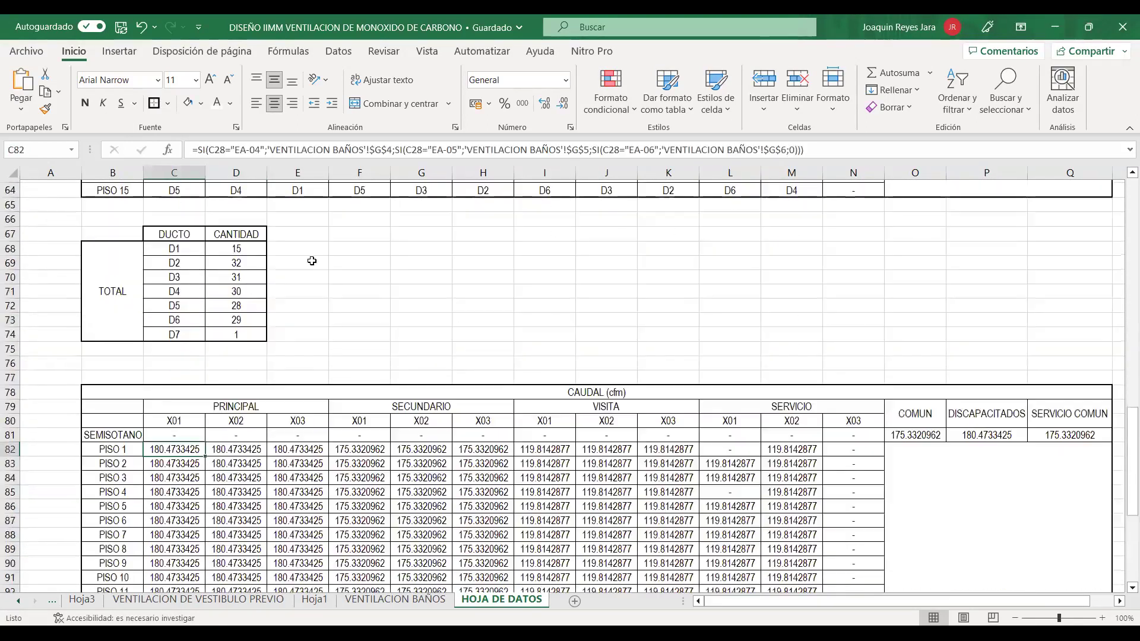
Examine the total airflow formulas for ducts D1 to D7 and select the range D101:D107.
scroll(227, 446, "down", 5)
left_click(227, 382)
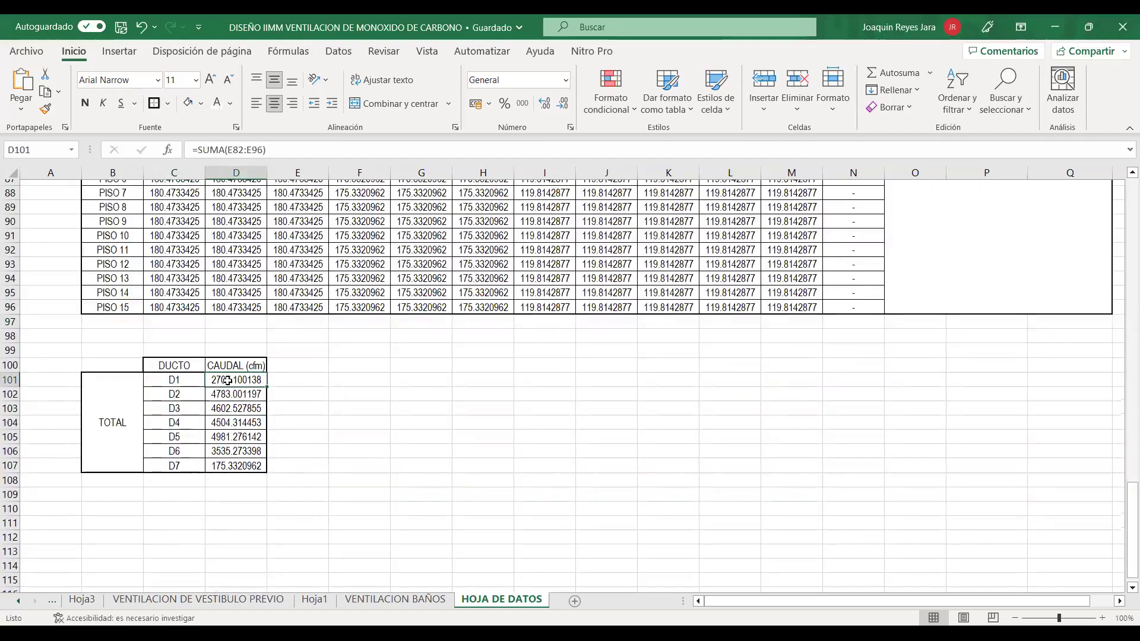
left_click(239, 394)
left_click(242, 406)
scroll(242, 412, "down", 4)
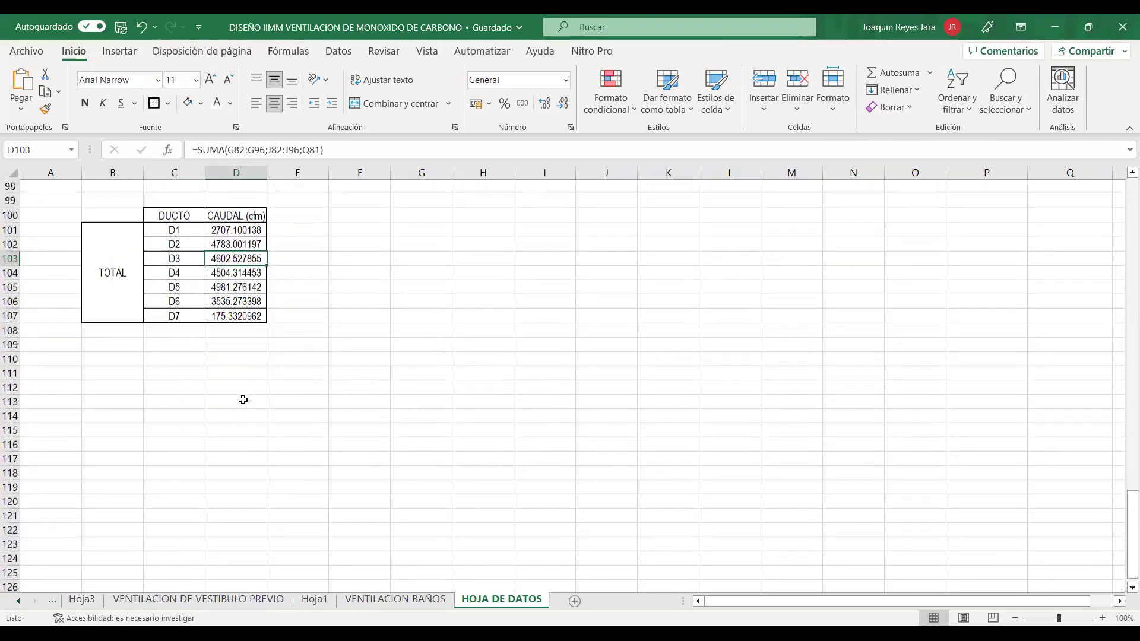
scroll(241, 413, "up", 6)
scroll(279, 374, "down", 2)
left_click(229, 422)
left_click(232, 437)
left_click(236, 454)
left_click(236, 466)
left_click_drag(231, 380, 233, 466)
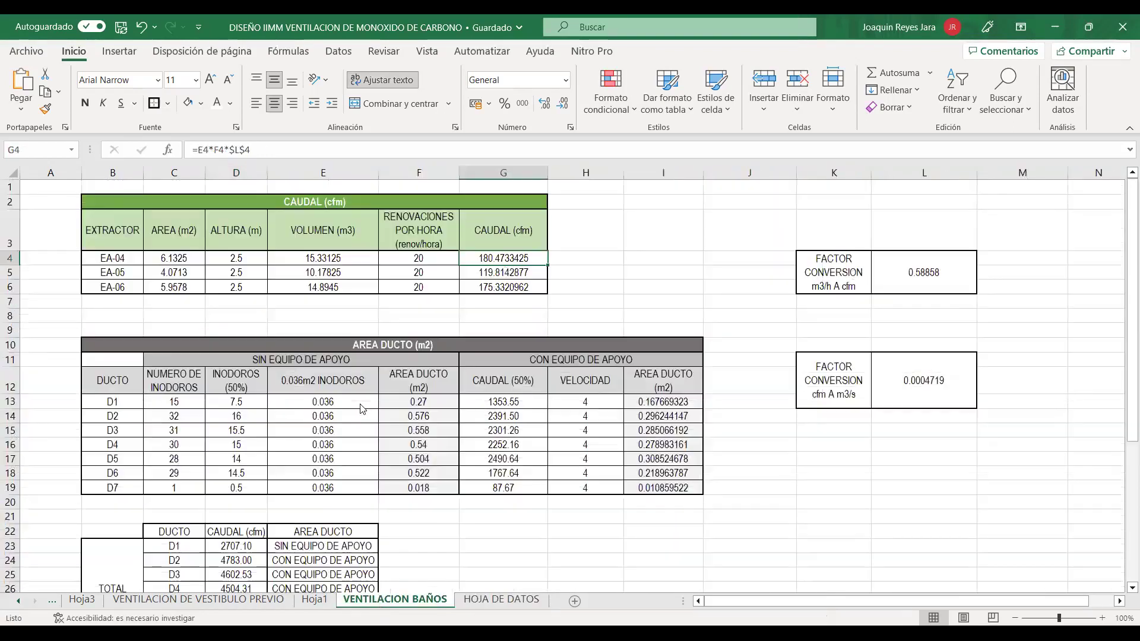
Compare the D1 row of the AREA DUCTO (m2) table with the toilet quantities per duct on the HOJA DE DATOS sheet.
scroll(344, 404, "down", 1)
scroll(344, 404, "up", 1)
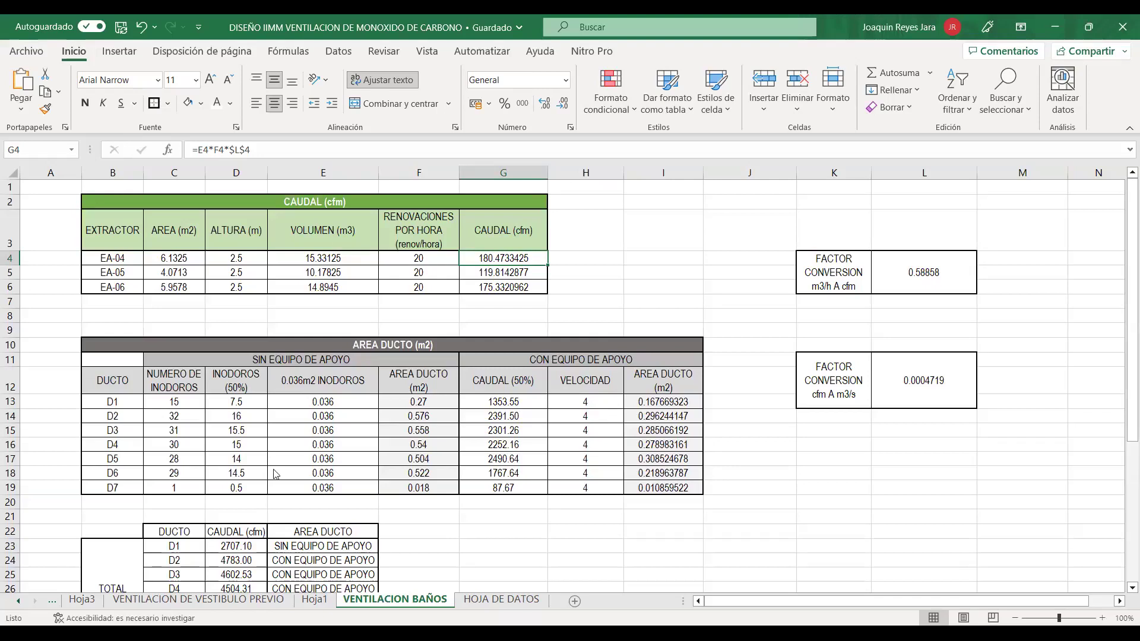
left_click(178, 402)
left_click(114, 403)
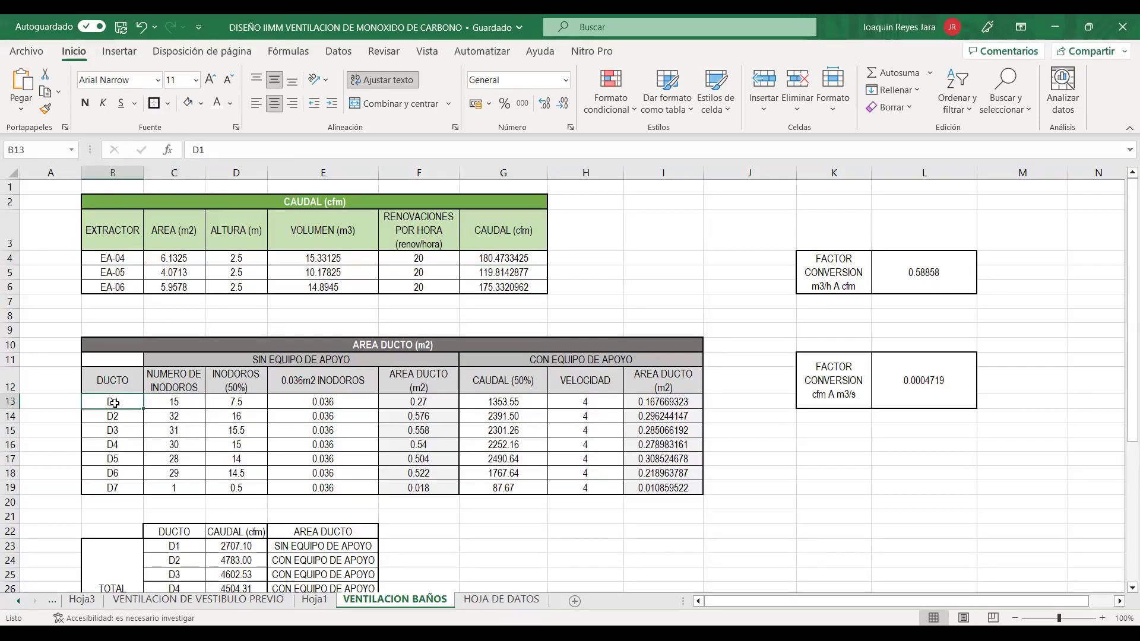
left_click(500, 601)
scroll(246, 399, "up", 10)
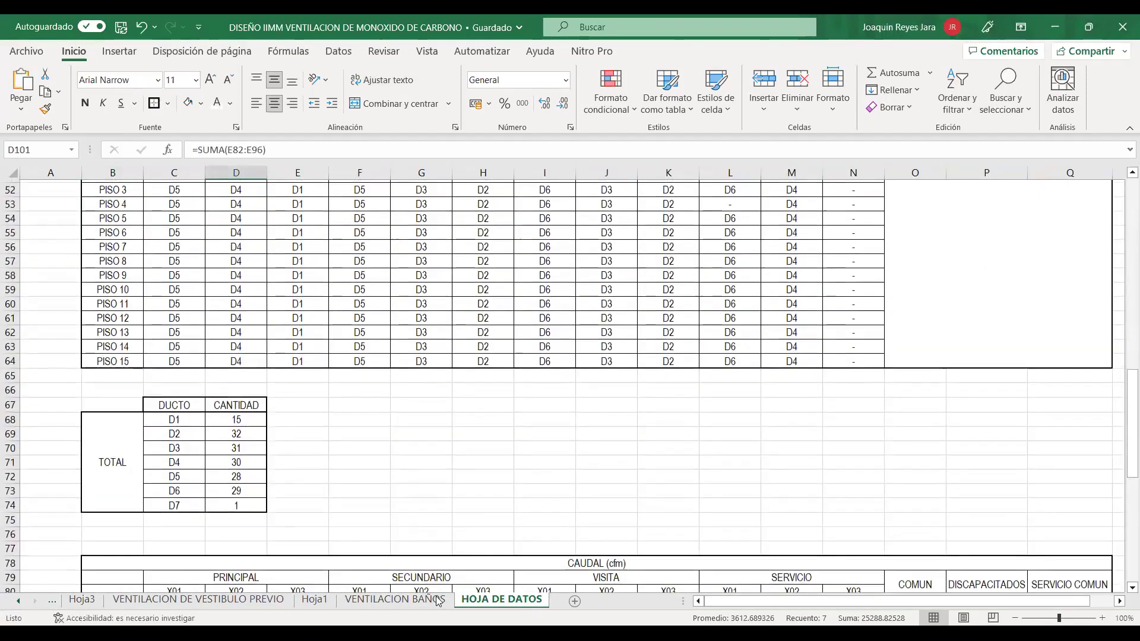
left_click(395, 600)
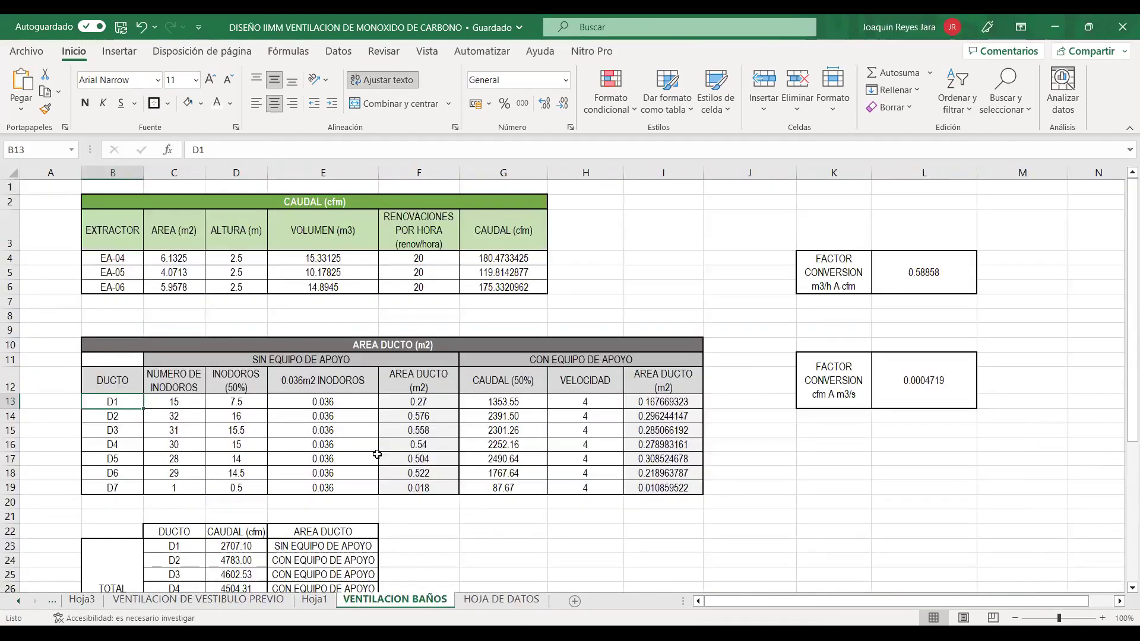
Examine the NUMERO DE INODOROS references for ducts D1 and D2 and select the range C13:C19.
left_click(185, 402)
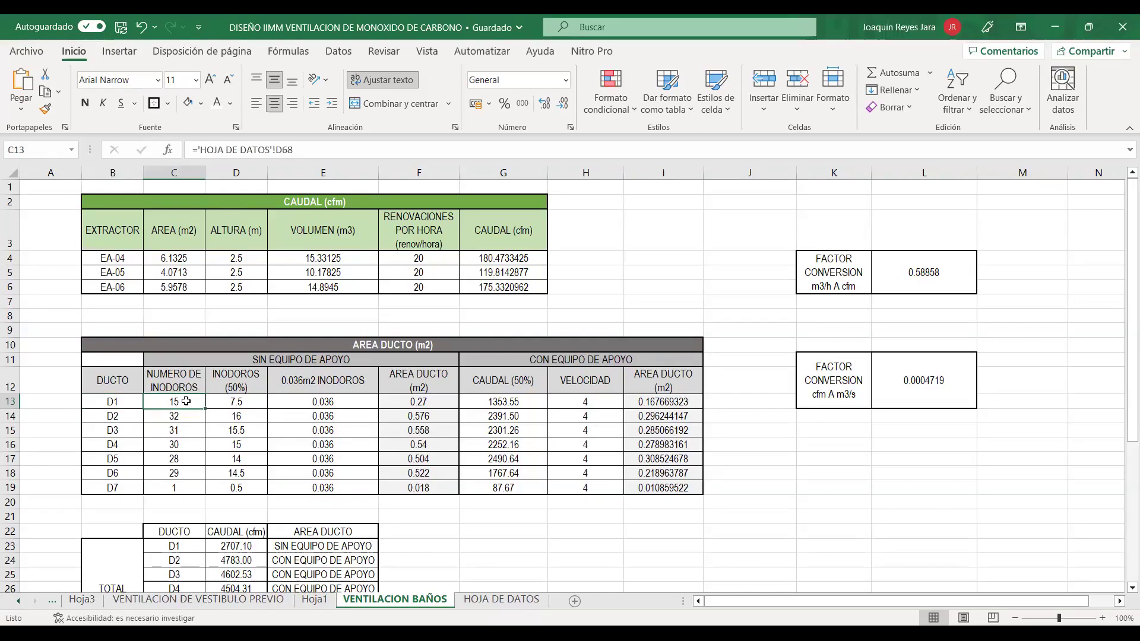
double_click(197, 385)
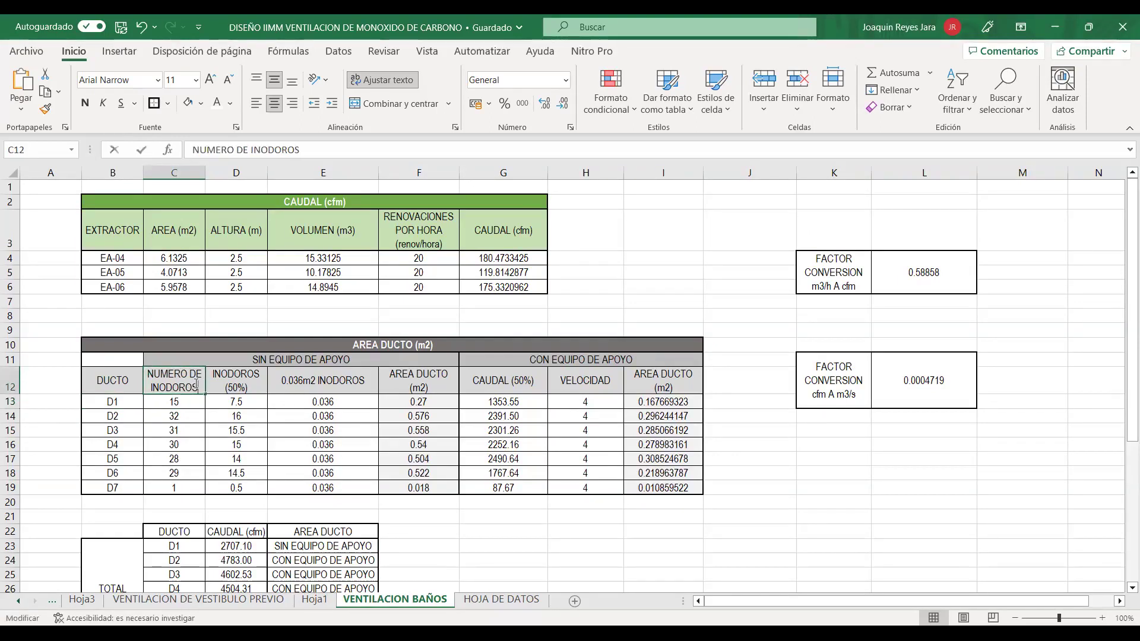
left_click(197, 417)
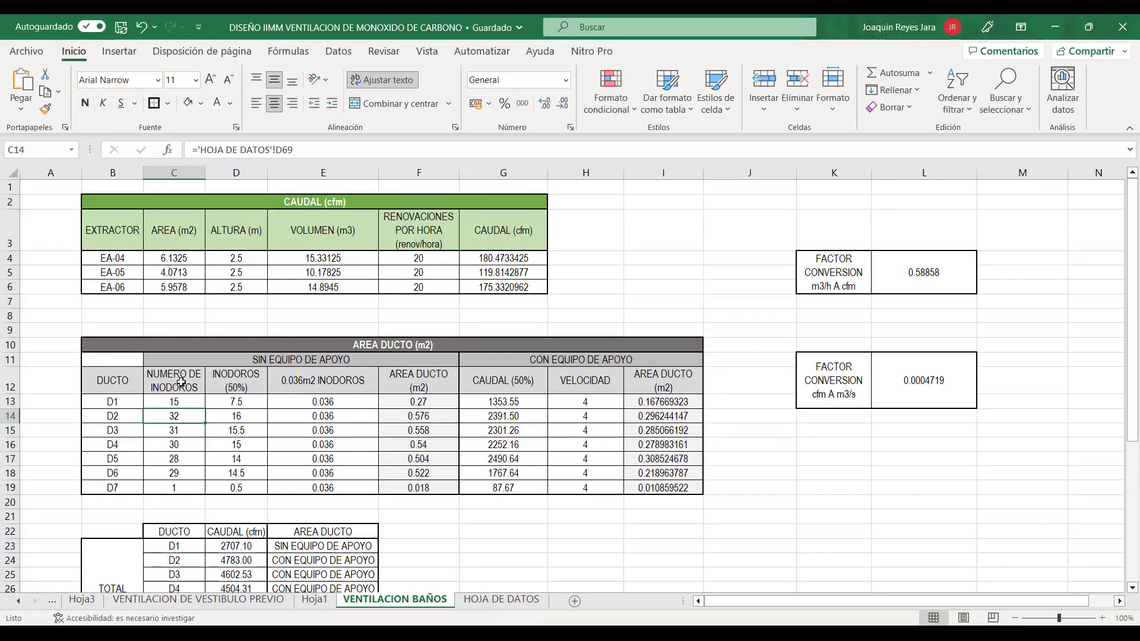
left_click(178, 403)
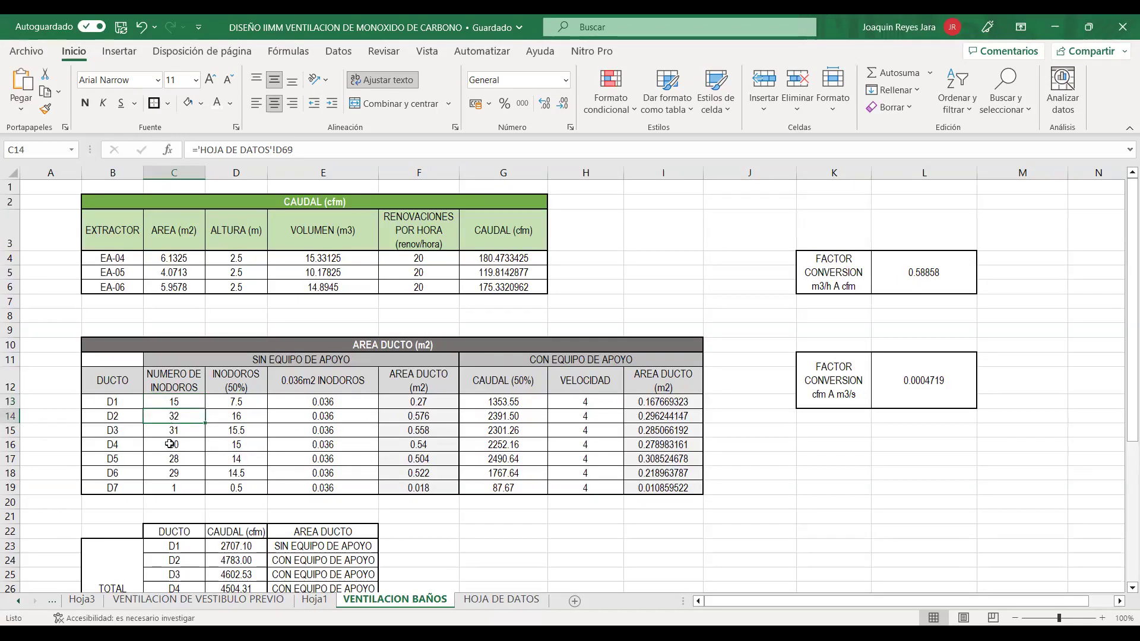
left_click_drag(196, 405, 178, 495)
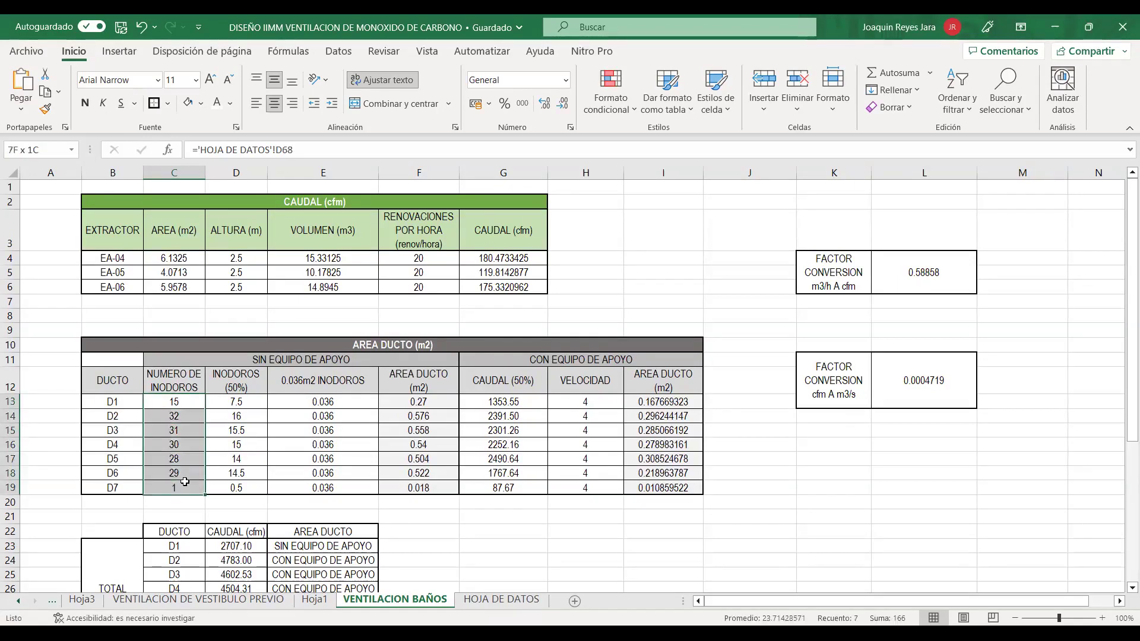
Examine the D1 formulas for INODOROS (50%) and 0.036m2 INODOROS, and select the SIN EQUIPO DE APOYO block.
double_click(240, 403)
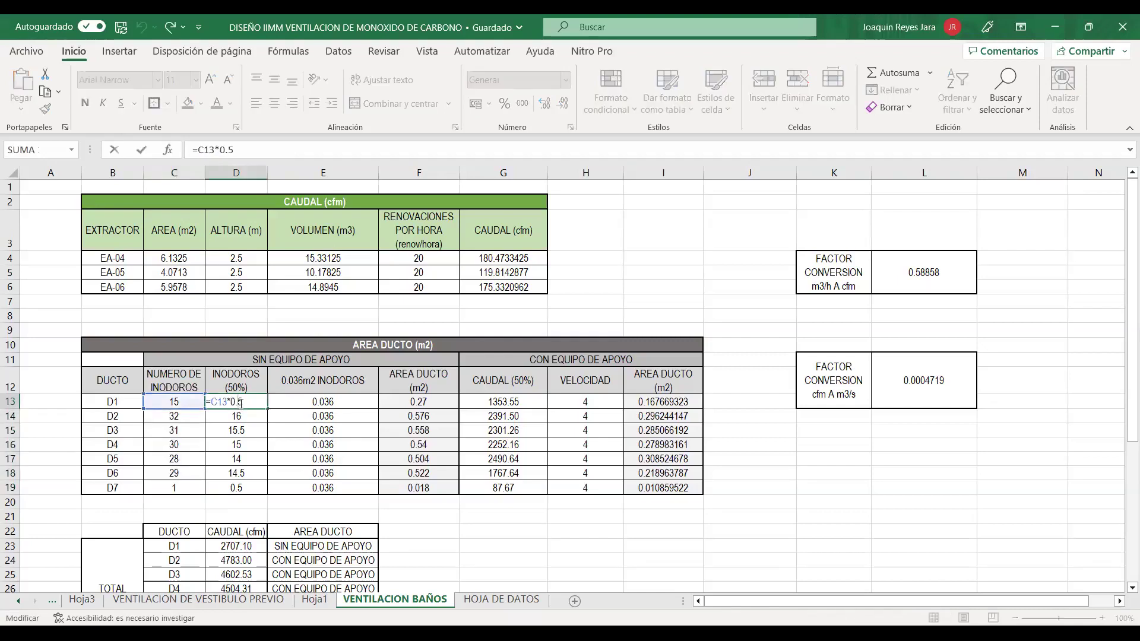
key("Return")
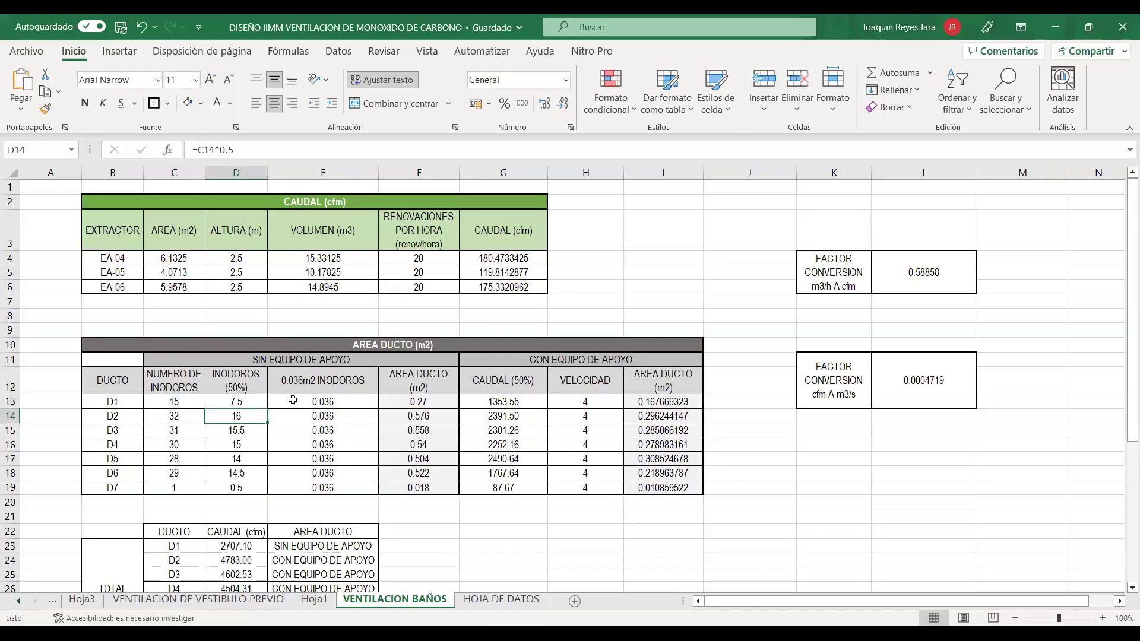
double_click(293, 401)
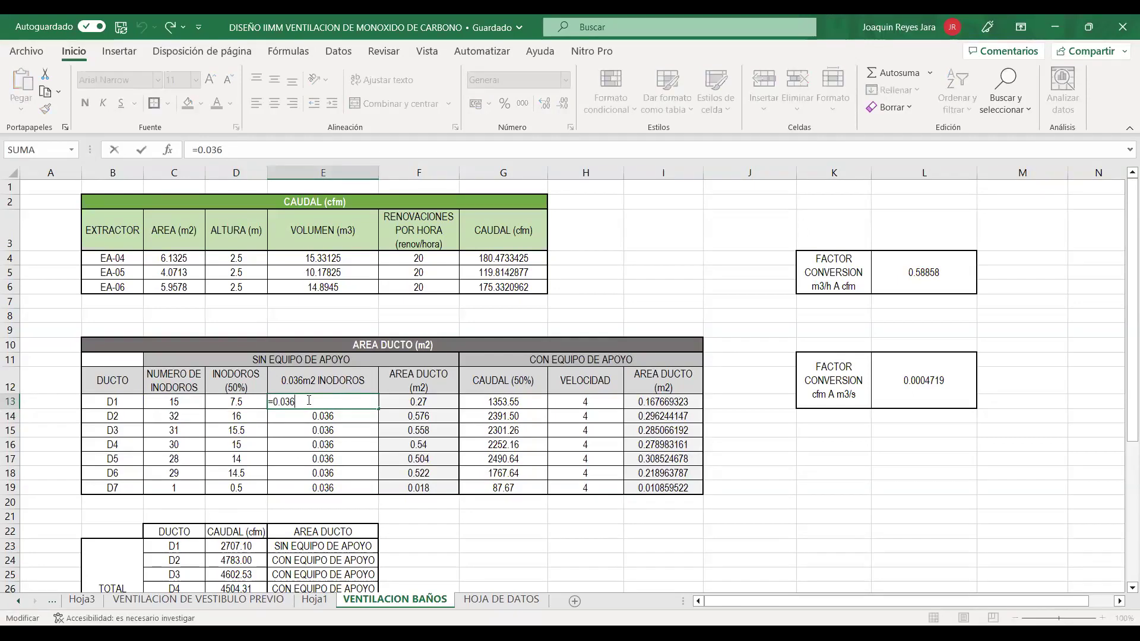
key("Return")
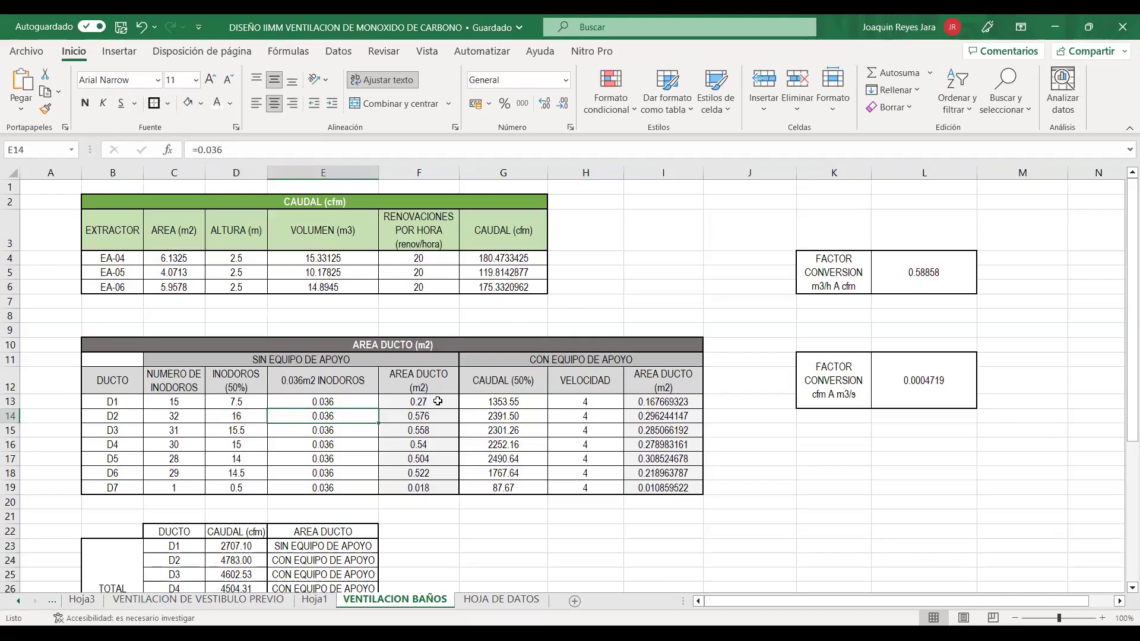
left_click_drag(295, 359, 342, 486)
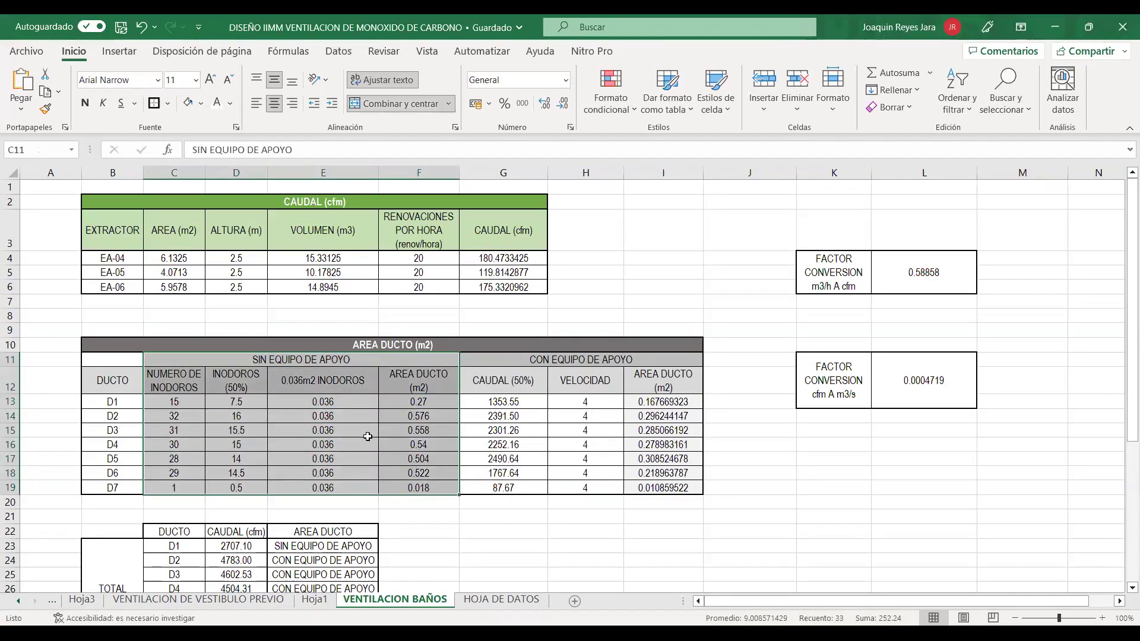
Examine the CAUDAL (50%) formula for duct D1 in G13 and compare it with the INODOROS (50%) formula in D13.
left_click(529, 405)
double_click(527, 404)
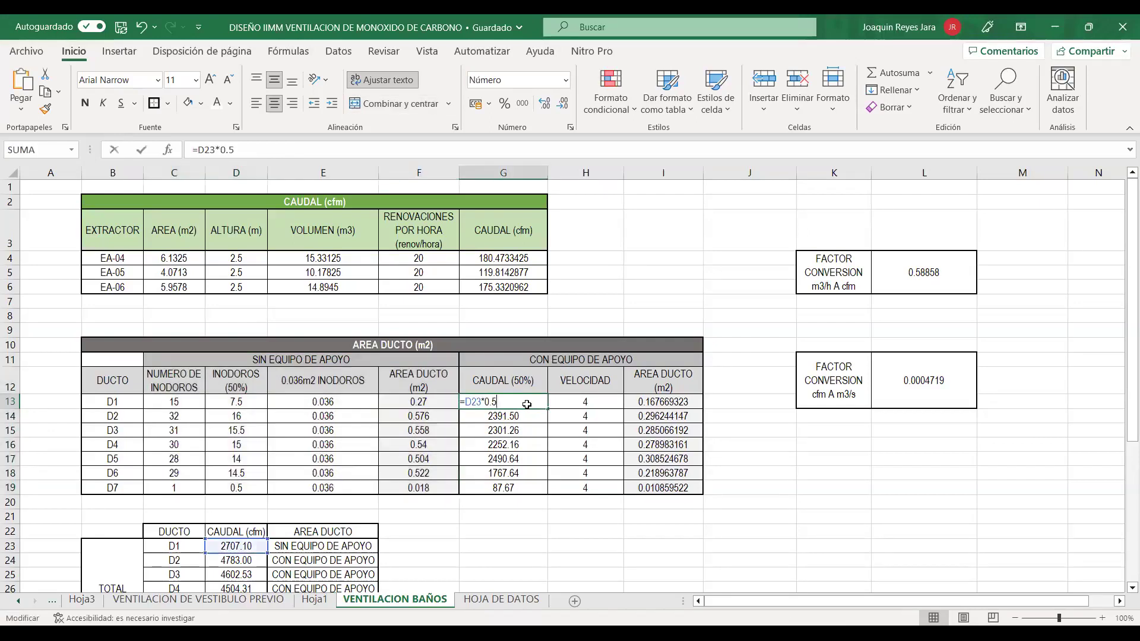
scroll(527, 404, "down", 1)
key("Return")
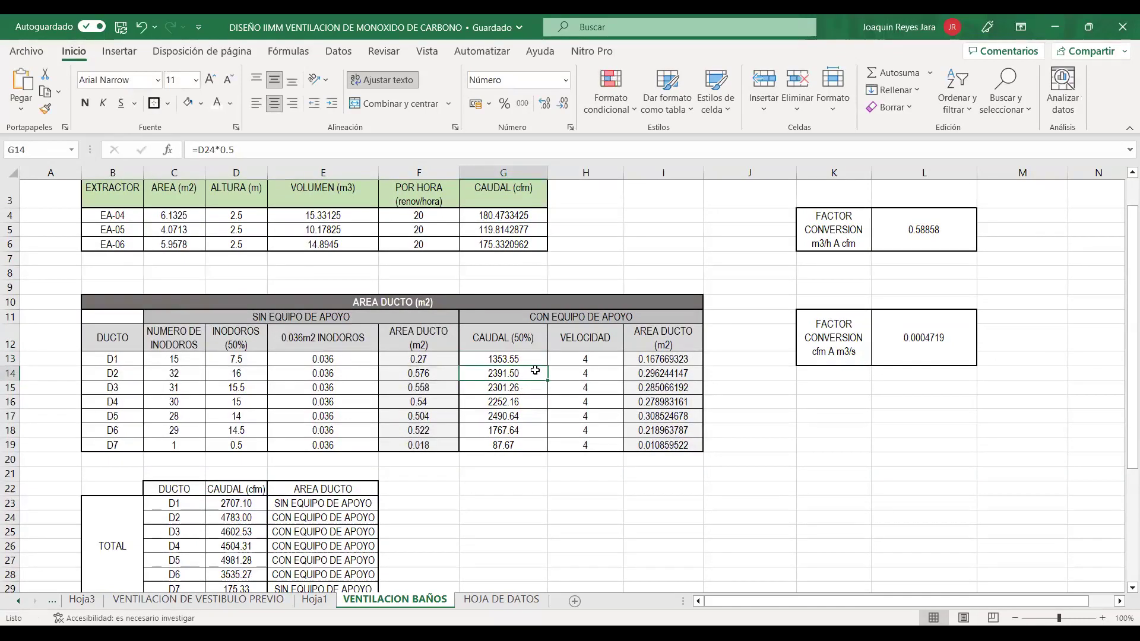
left_click(514, 358)
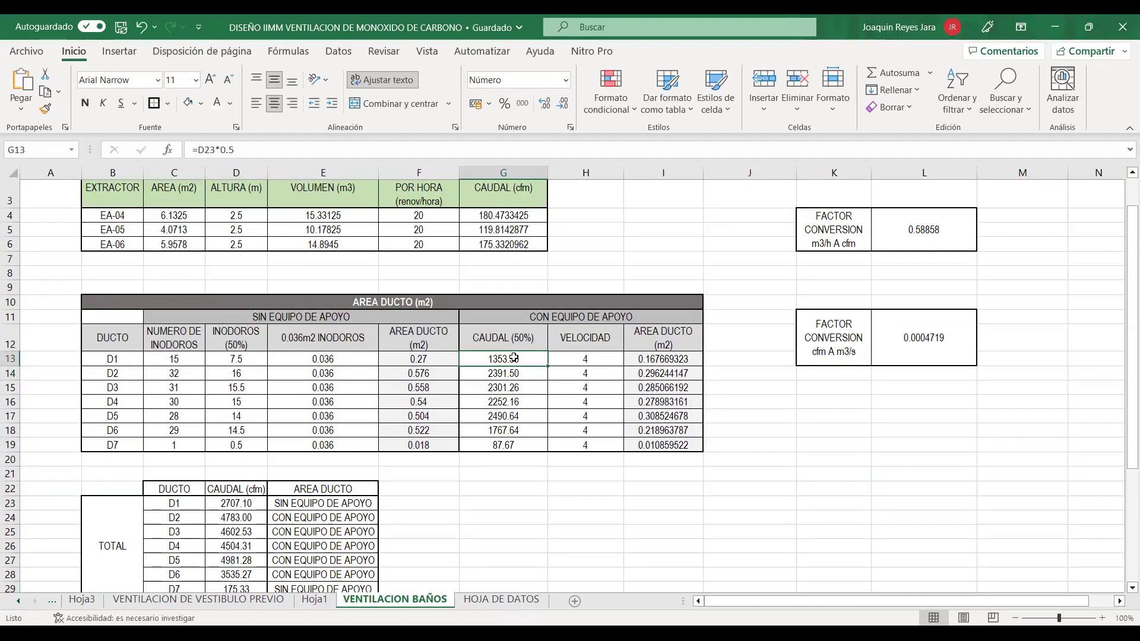
key("Left")
key("Left")
key("Left")
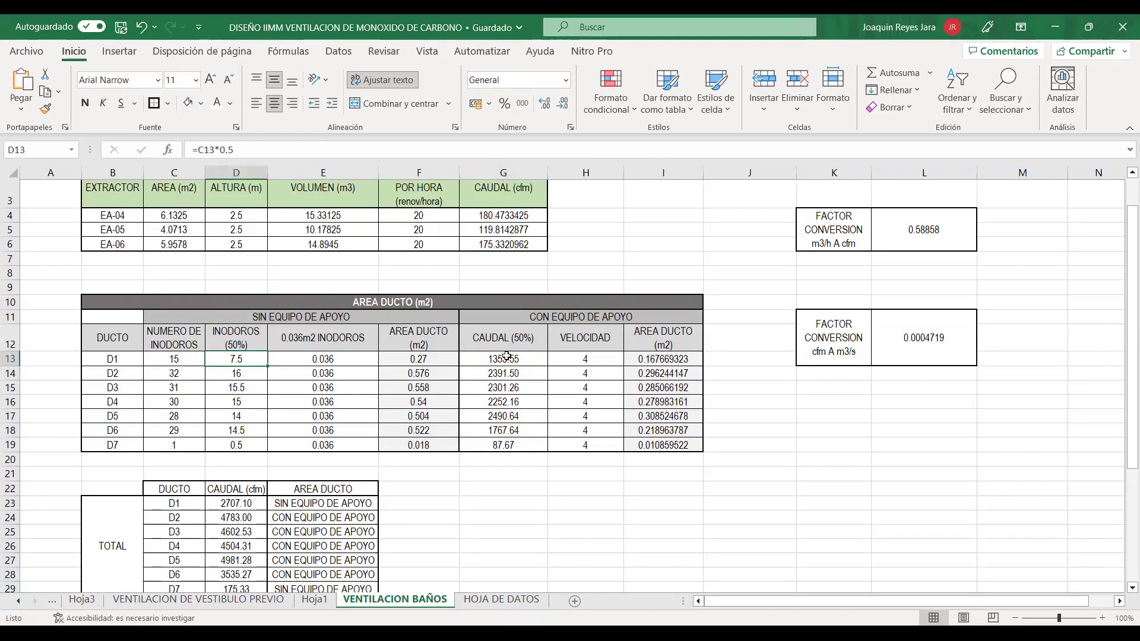
Review the total airflow per duct on the HOJA DE DATOS sheet and return to the VENTILACION BAÑOS sheet.
scroll(504, 475, "down", 1)
left_click(502, 599)
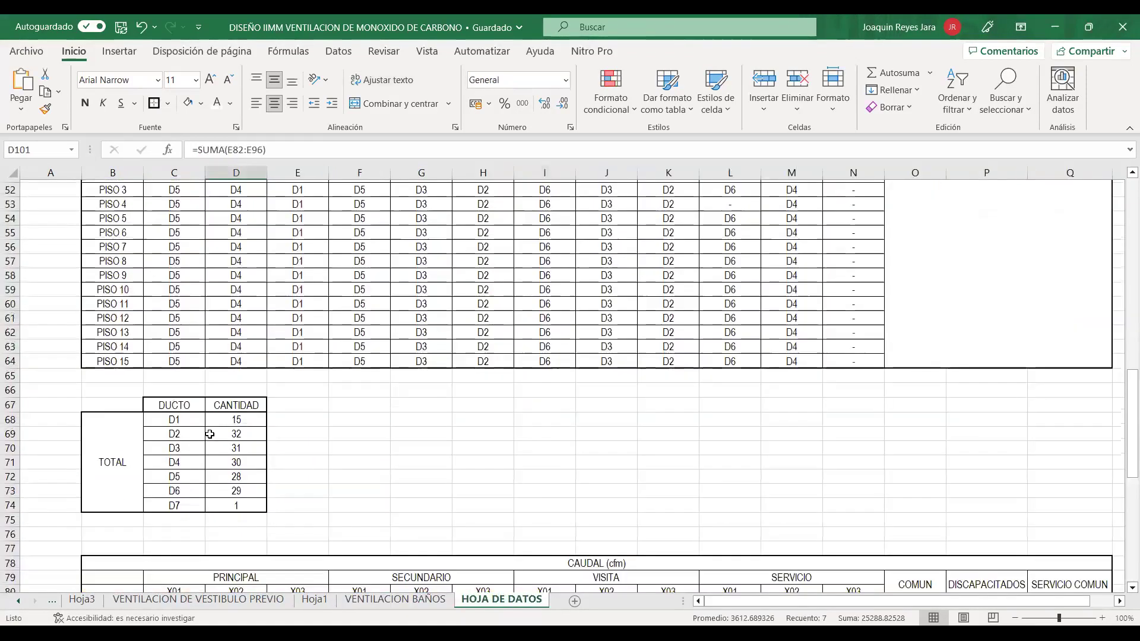
scroll(210, 435, "down", 5)
scroll(356, 559, "down", 7)
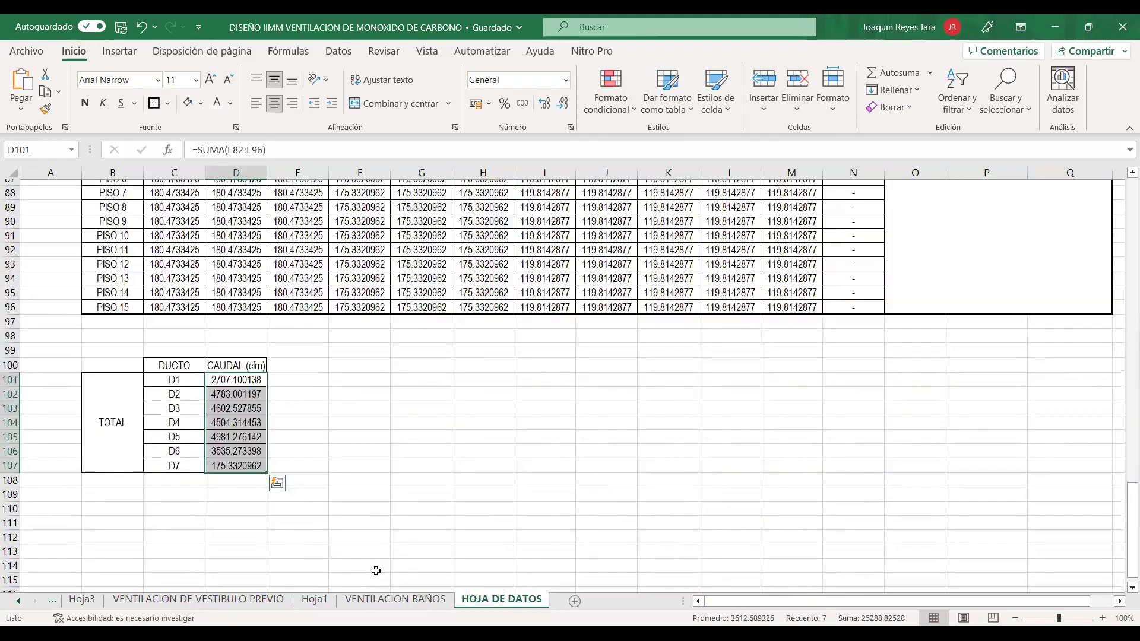
left_click(395, 599)
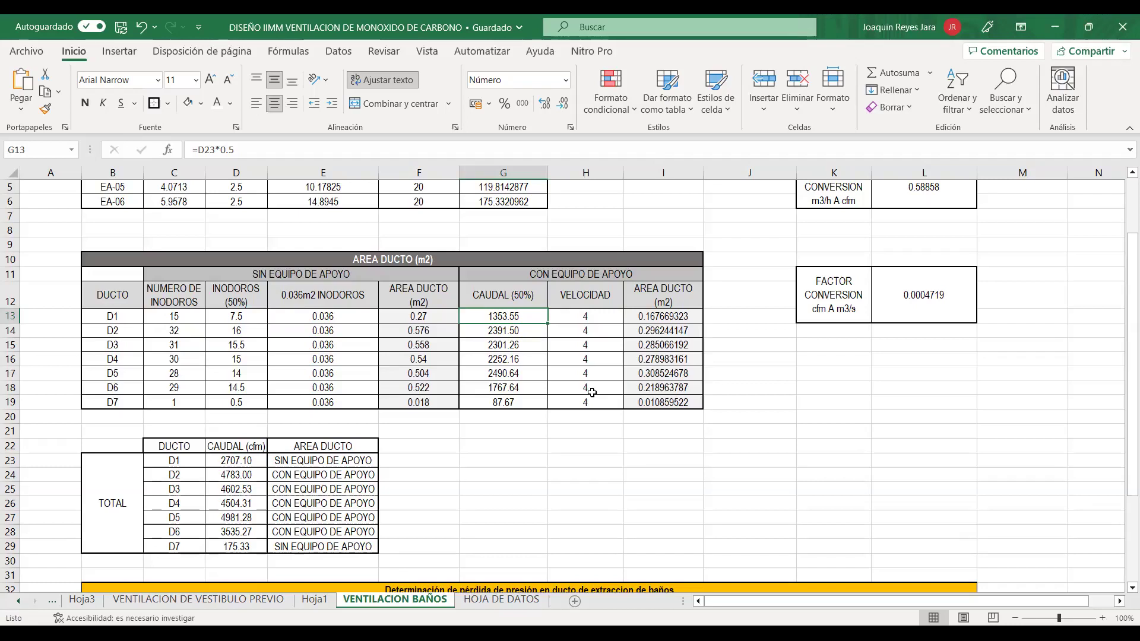
Examine the CON EQUIPO DE APOYO duct area formulas for D1 to D6 and the D6 total airflow reference in D28.
double_click(665, 318)
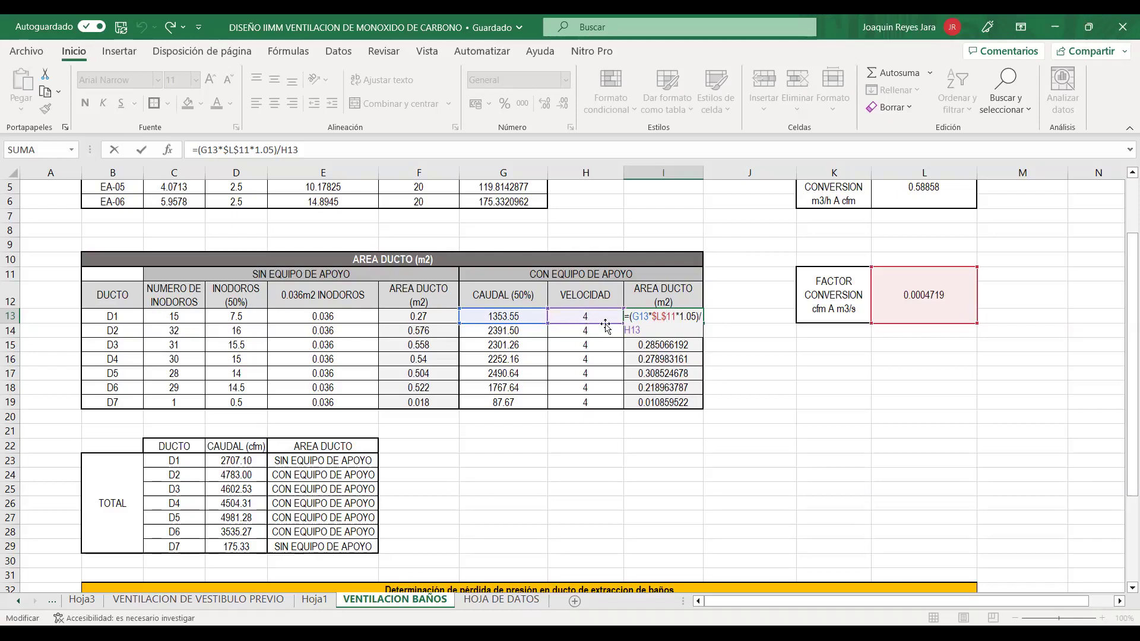
key("Return")
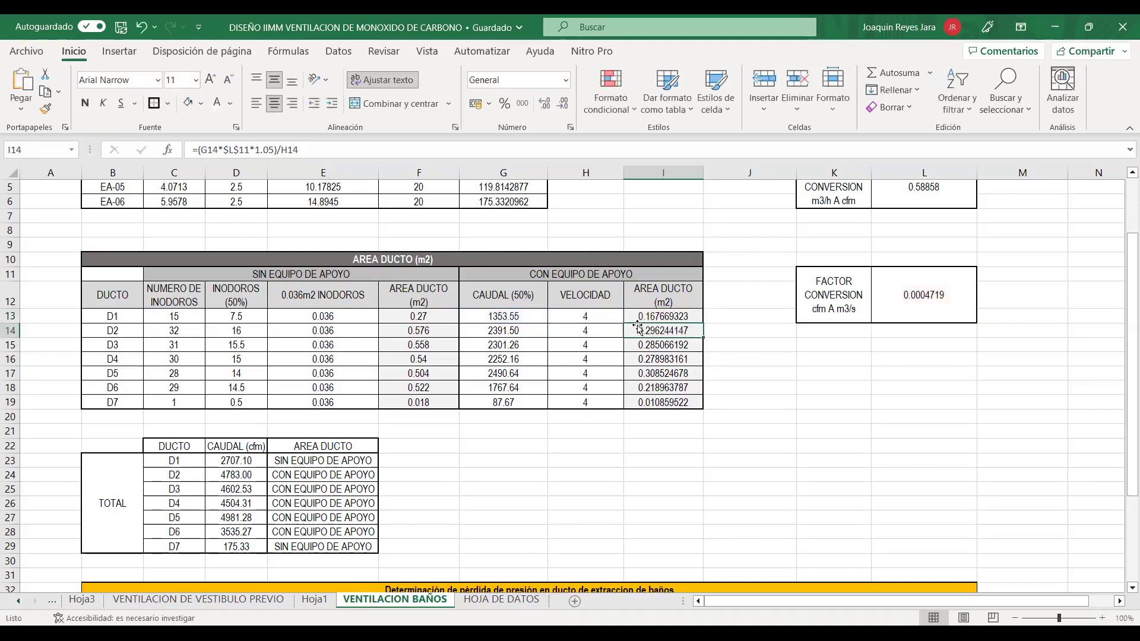
left_click(667, 318)
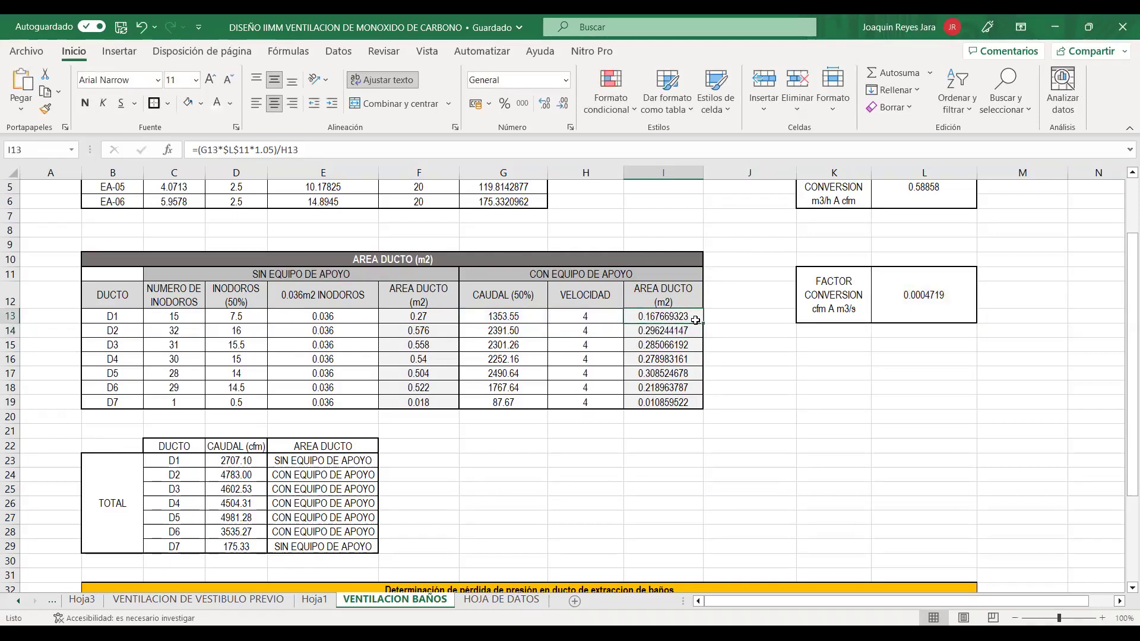
left_click(684, 345)
left_click(681, 359)
left_click(678, 374)
left_click(674, 390)
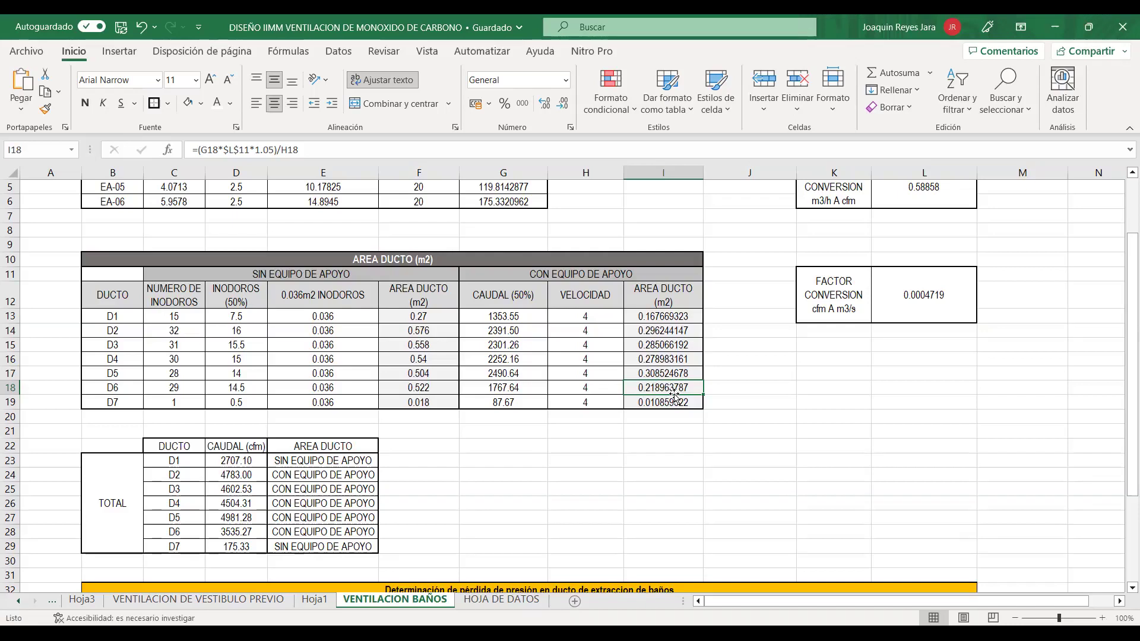
left_click(244, 533)
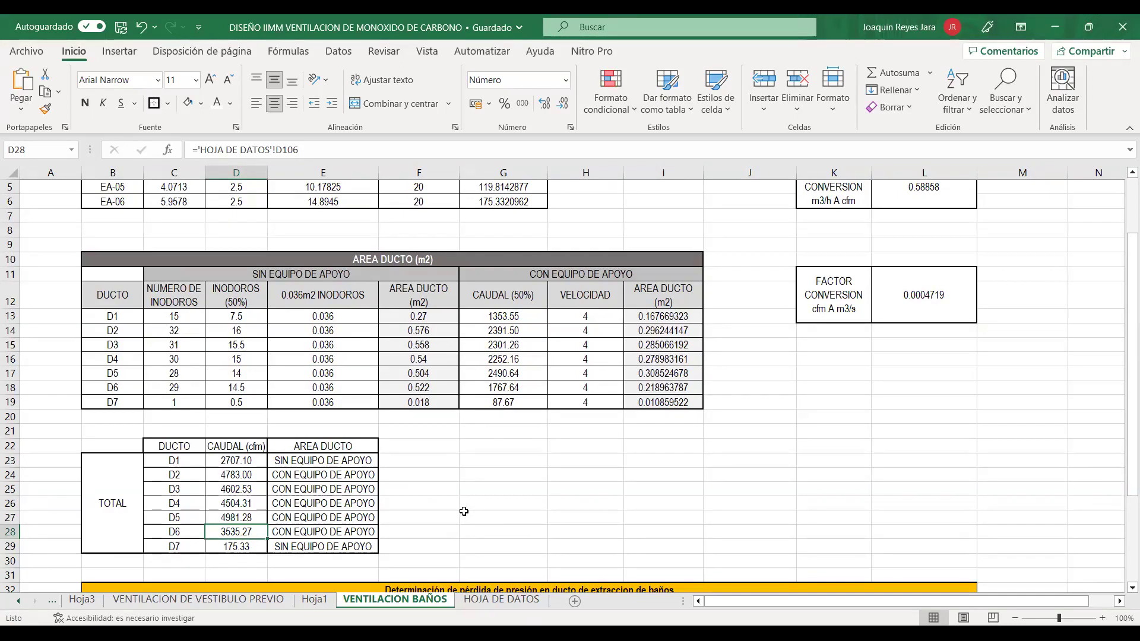
Enter the note "REQUIERE EQUIPO DE APOYO SI" in cell G24, beside the TOTAL airflow table.
left_click(494, 503)
left_click(543, 475)
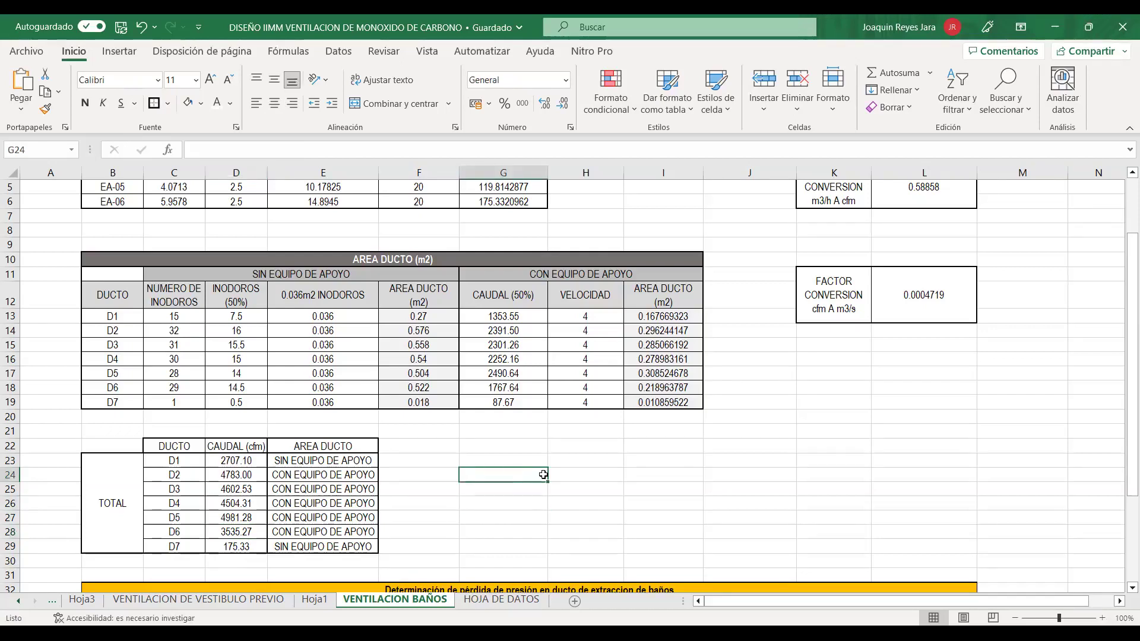
type("REQUIERE EQUIPO DE APOYO S")
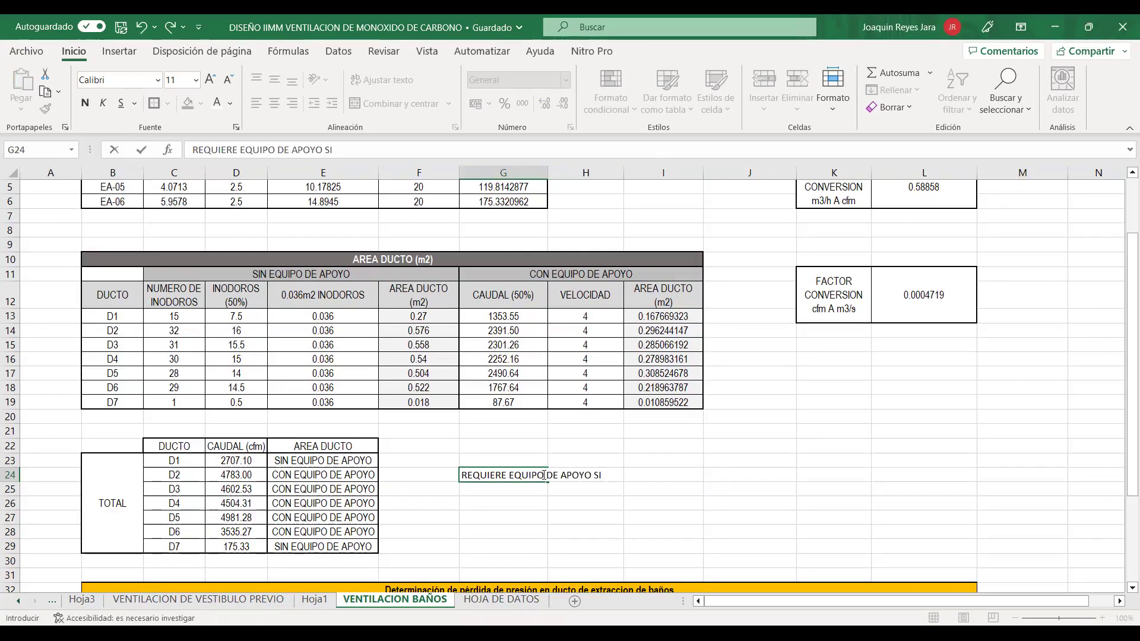
type("I")
Enter the area condition "A > 0.5m2" in cell I24, beside the support equipment note.
left_click(700, 472)
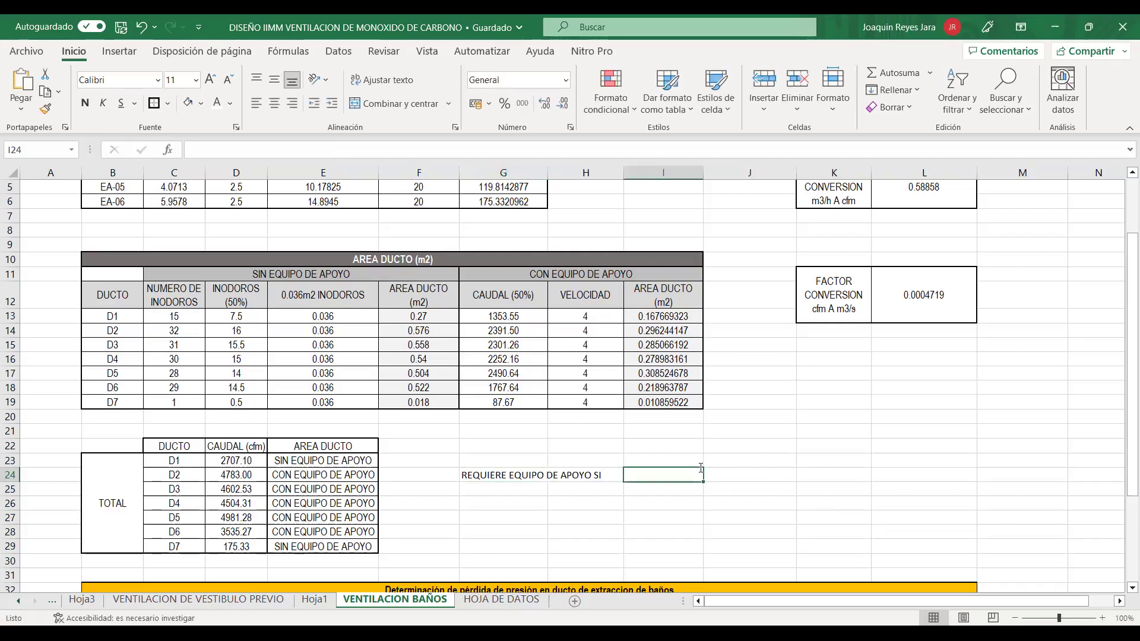
type("A>")
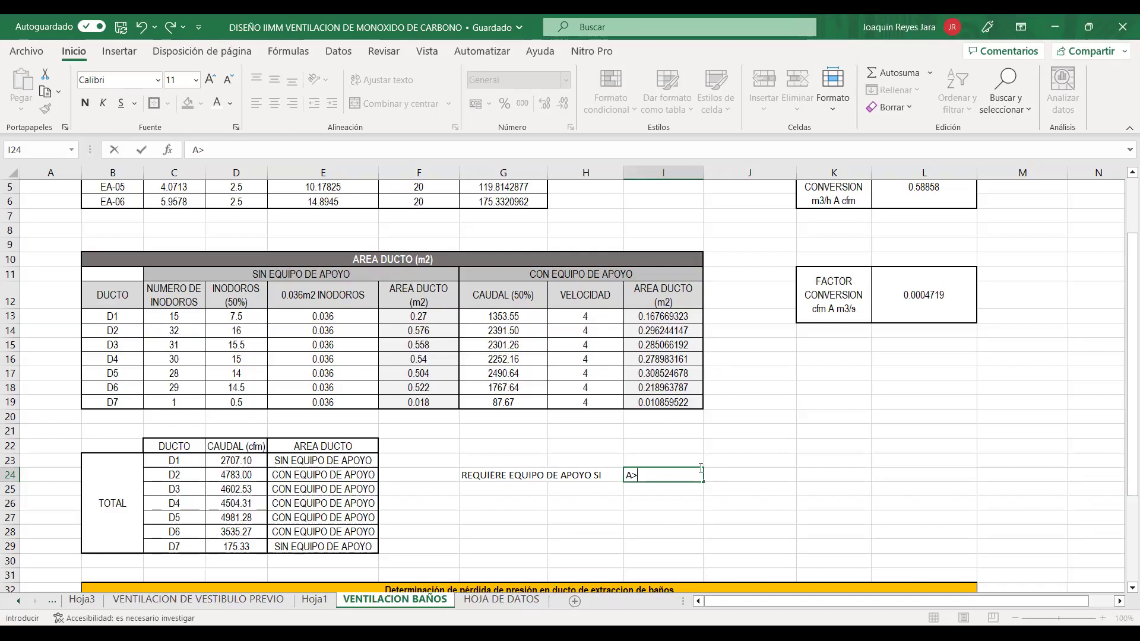
left_click(632, 475)
type("> 0.5")
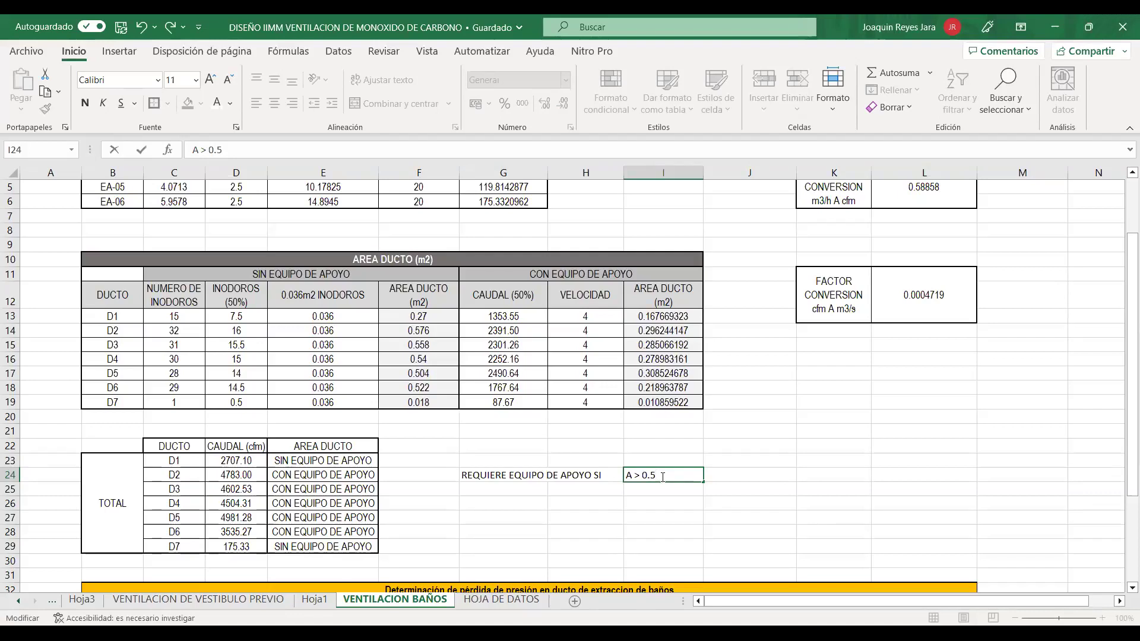
type("m2")
Enter the airflow condition "Q > 3000cfm" in cell I25, below the area condition.
left_click(668, 493)
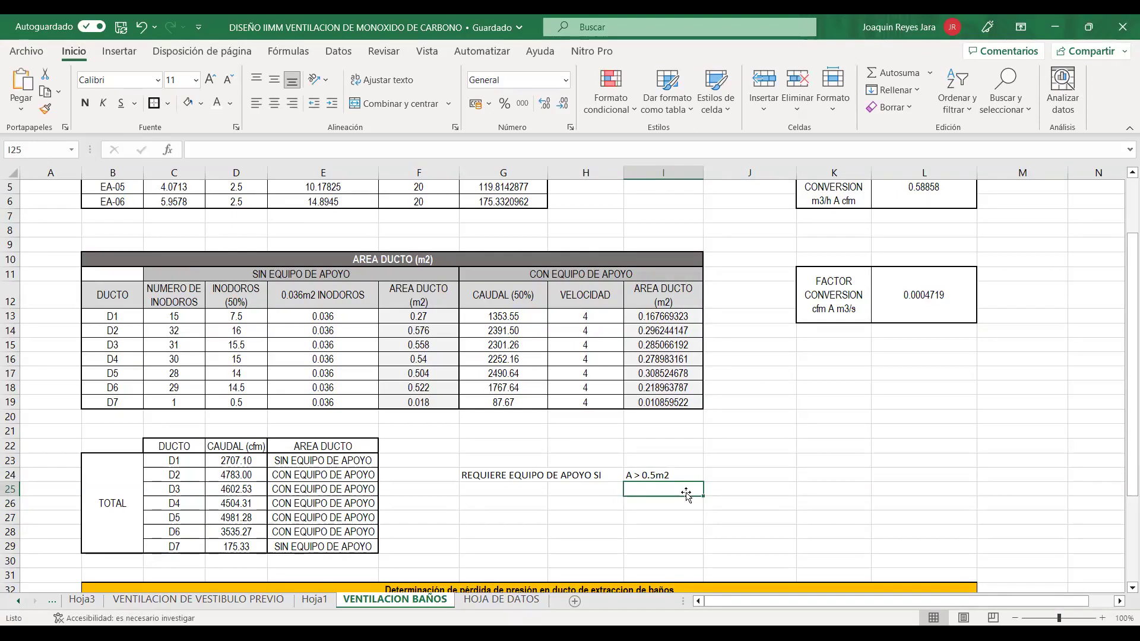
type("Q")
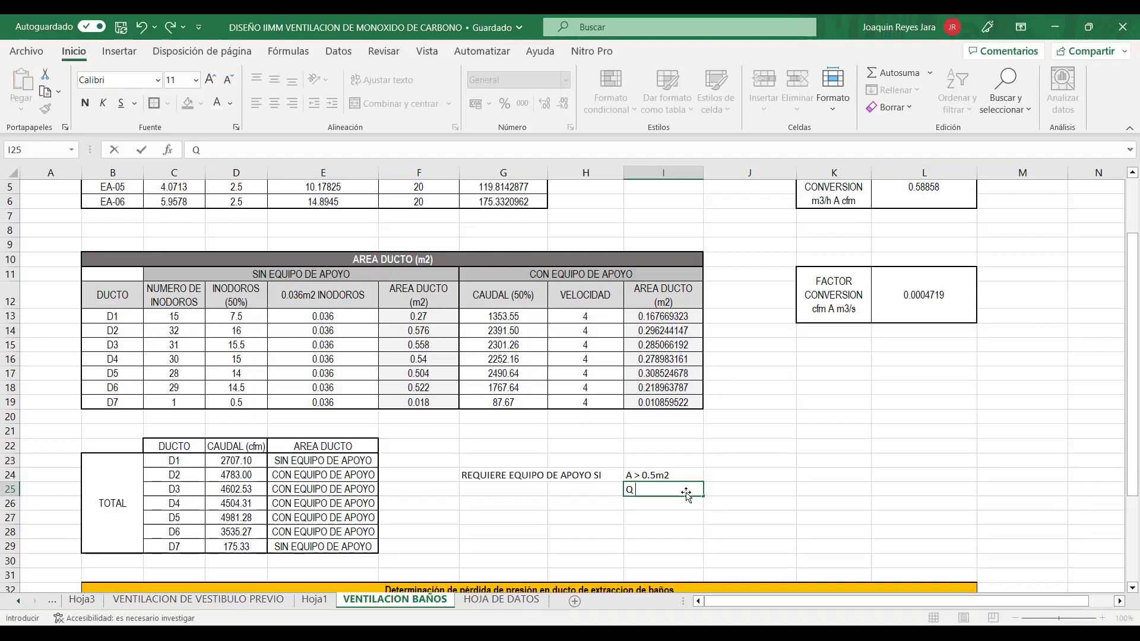
key("Up")
type("<")
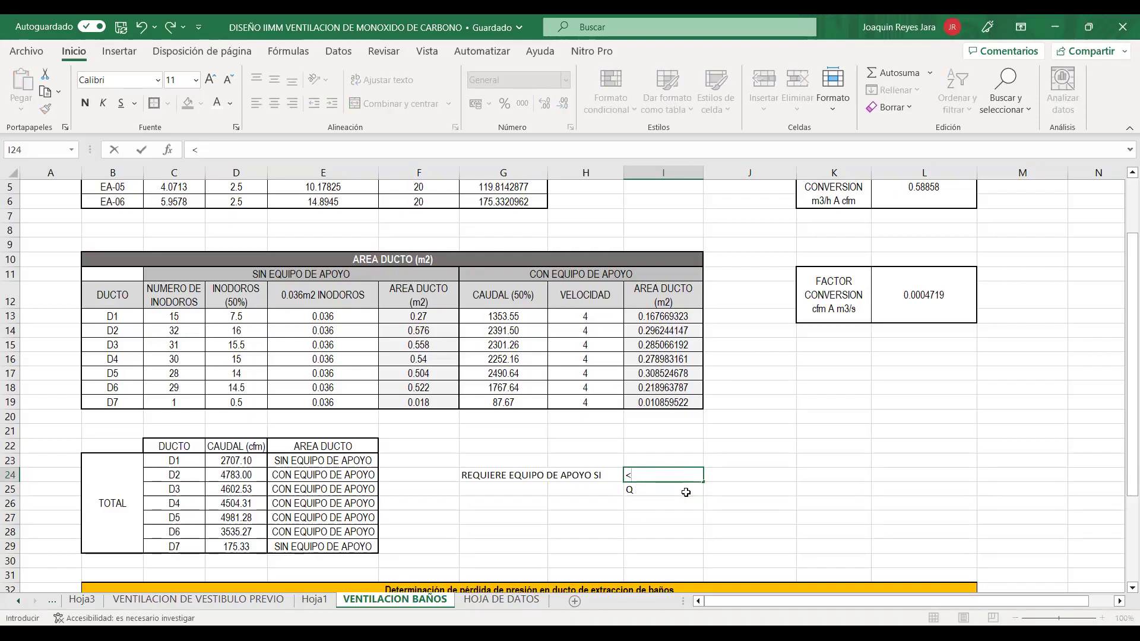
key("Escape")
double_click(678, 488)
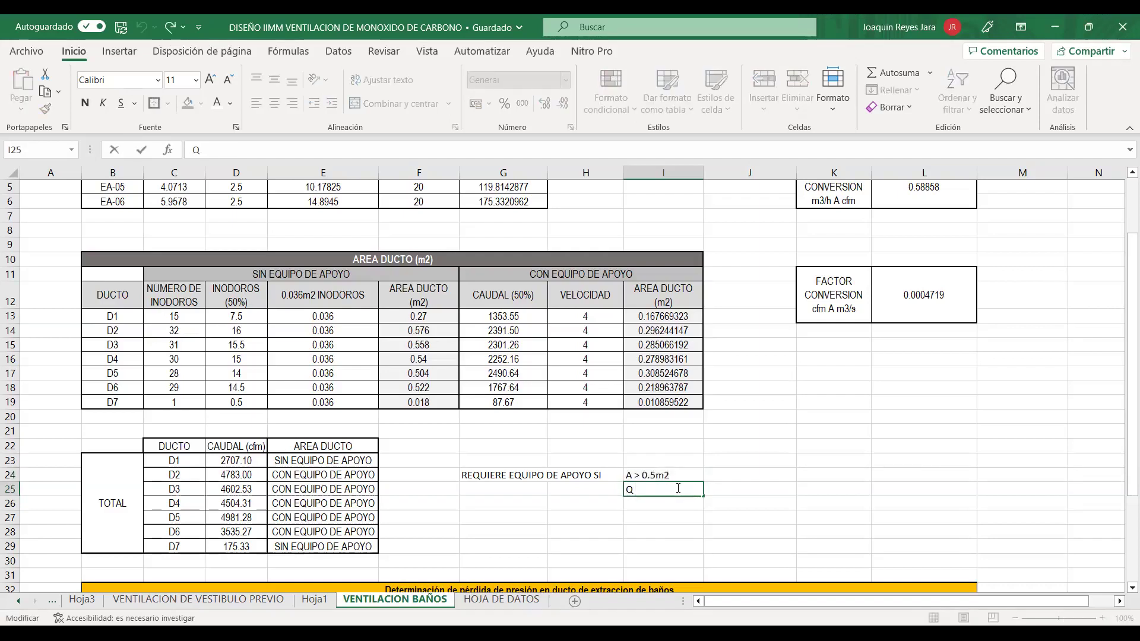
type("> 3000cfm")
left_click(765, 493)
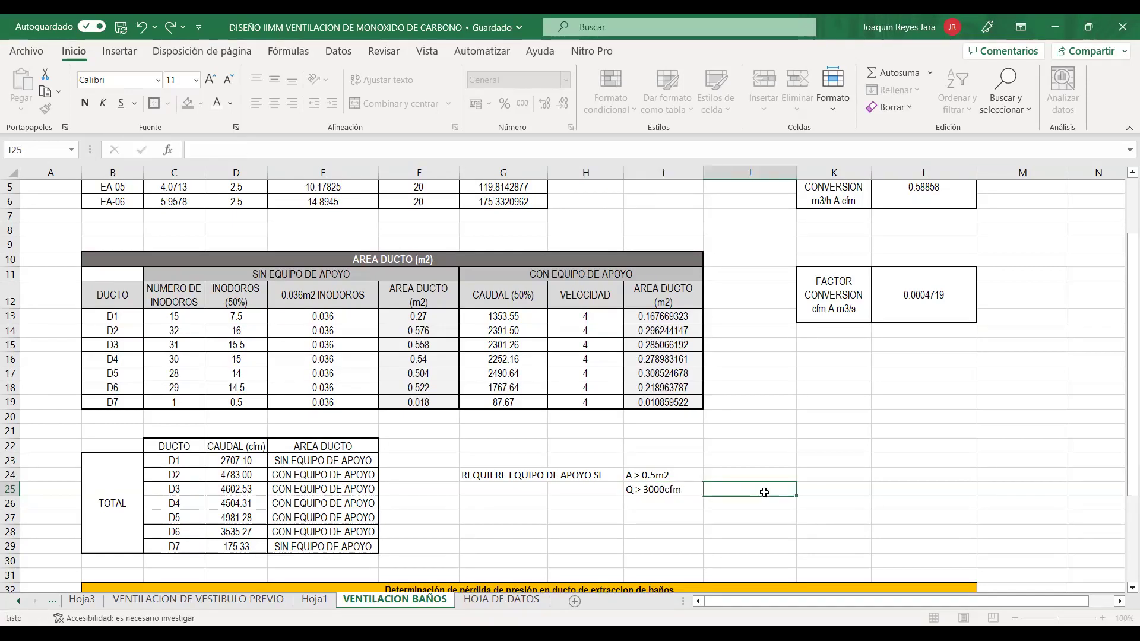
Merge G24:G25 for the support equipment note, wrap and centre its text, and format it in bold Arial Narrow.
left_click_drag(520, 475, 518, 486)
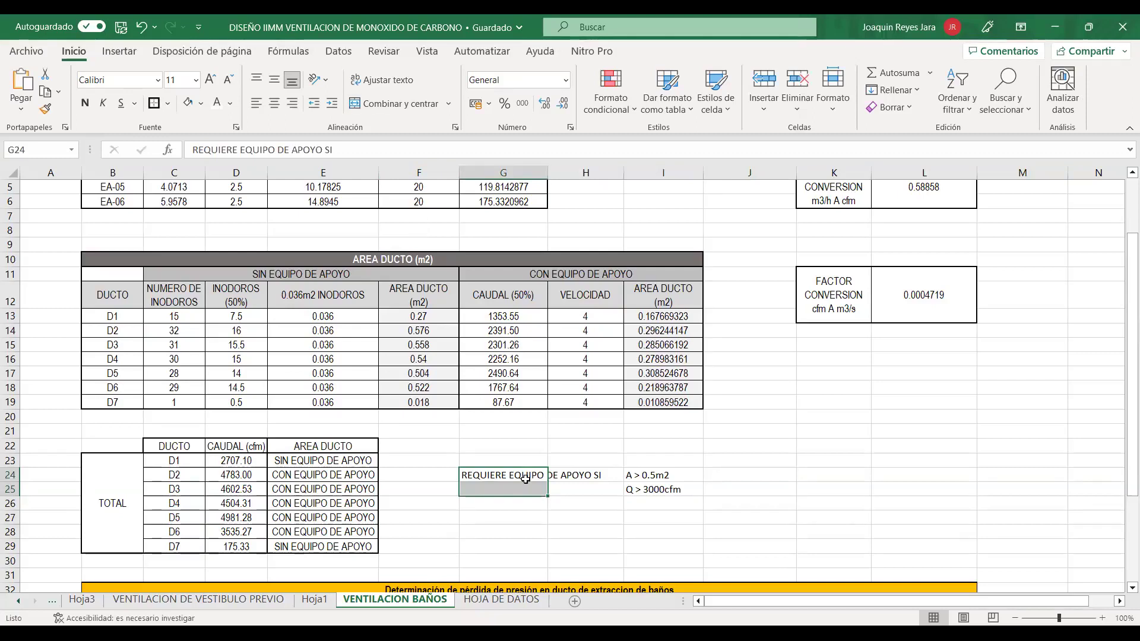
left_click(401, 103)
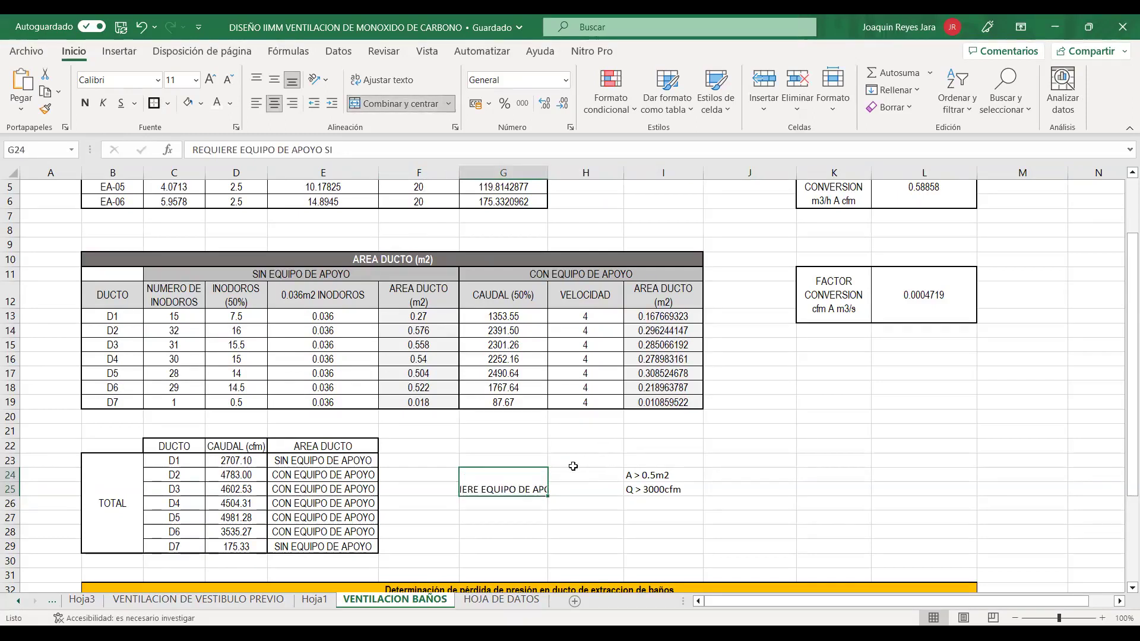
left_click(383, 80)
left_click(274, 79)
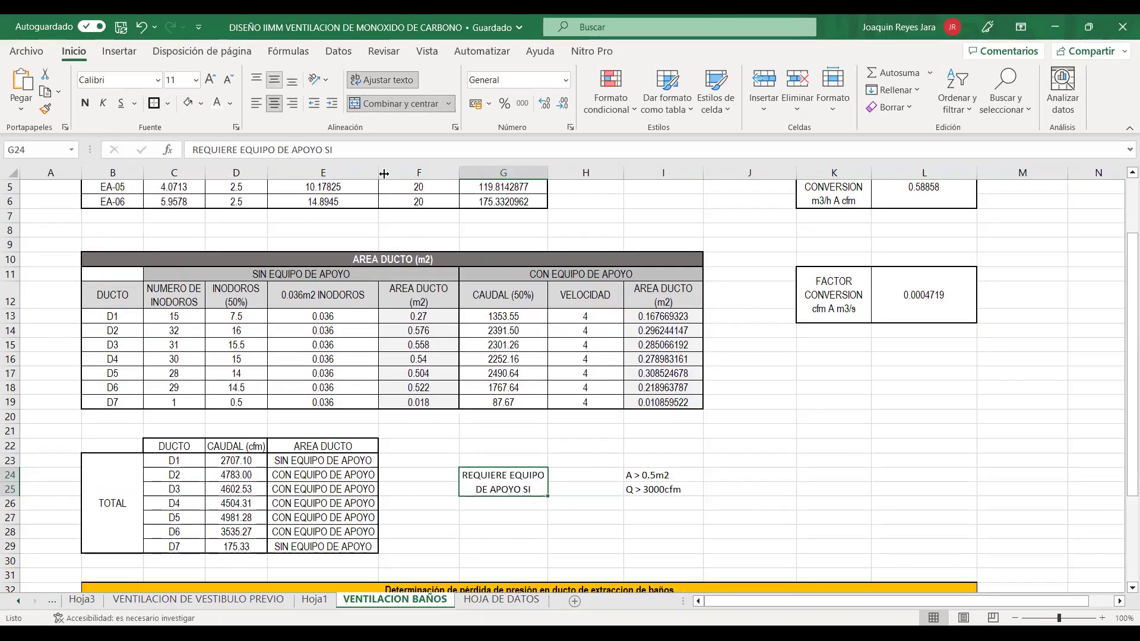
left_click(157, 79)
scroll(149, 267, "down", 3)
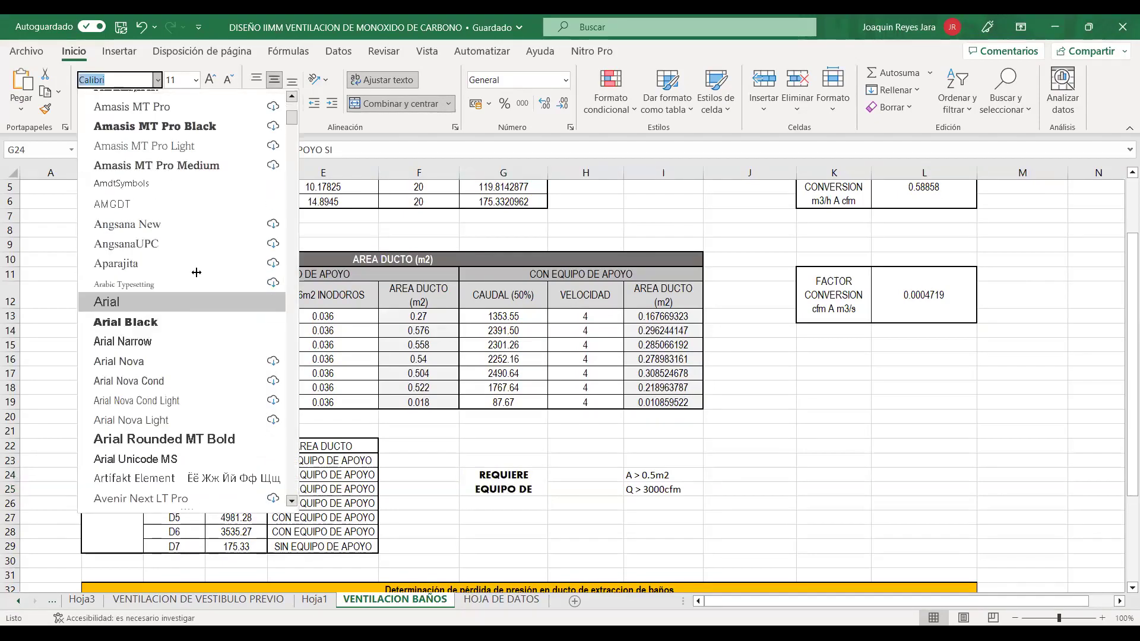
left_click(148, 350)
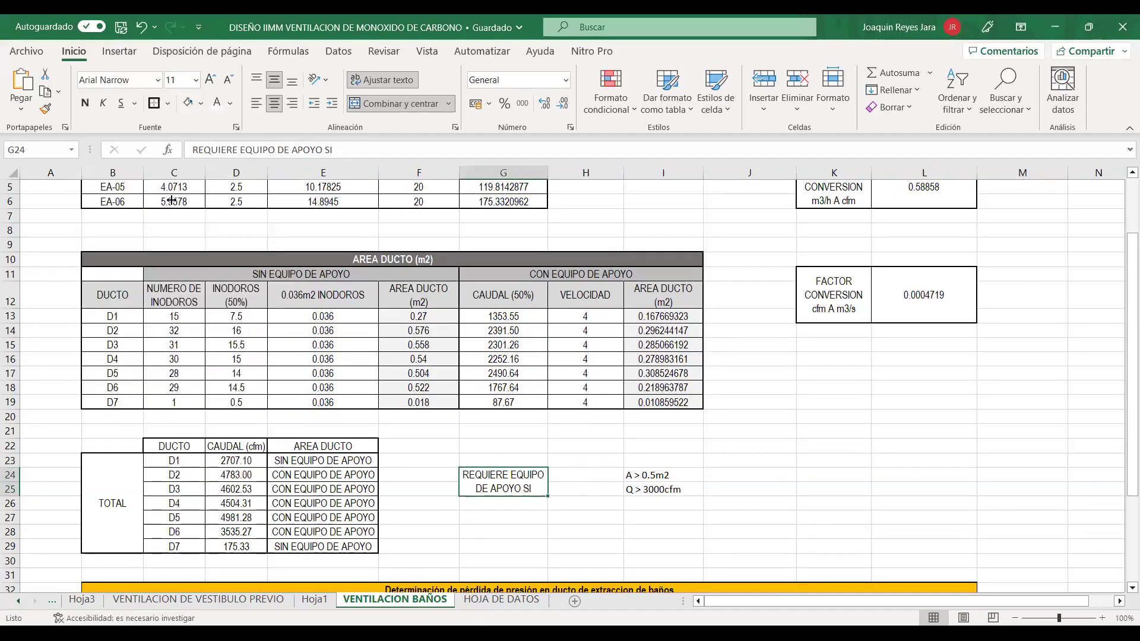
left_click(85, 103)
Move the two conditions to H24:H25 beside the note and format them in Arial Narrow, centred horizontally and vertically.
left_click_drag(674, 492, 649, 480)
left_click_drag(630, 475, 590, 484)
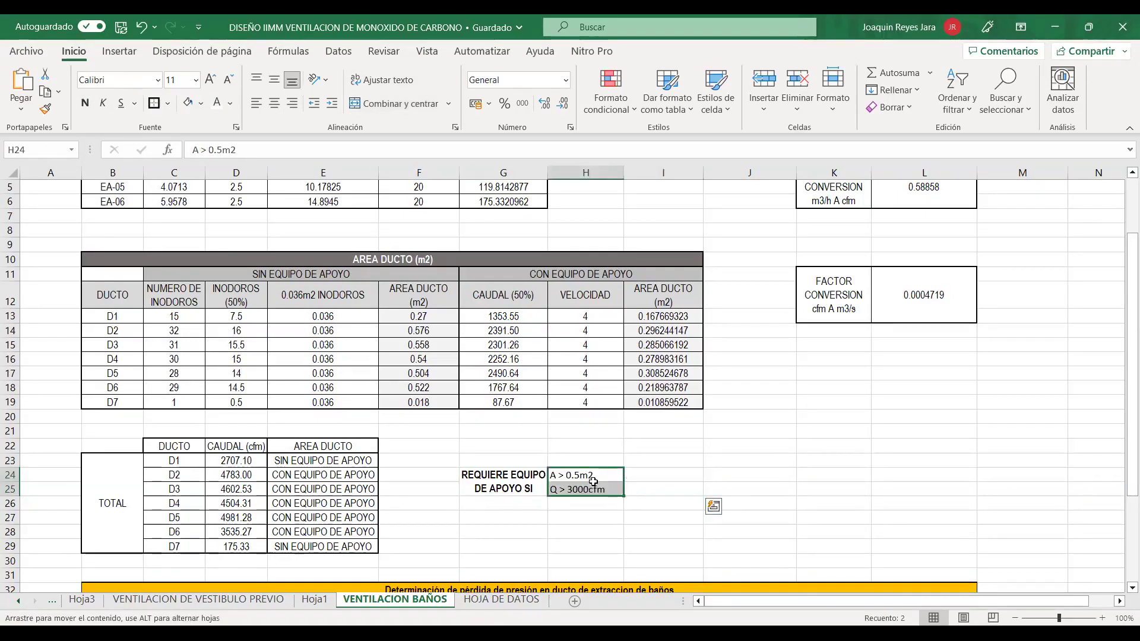
left_click(157, 79)
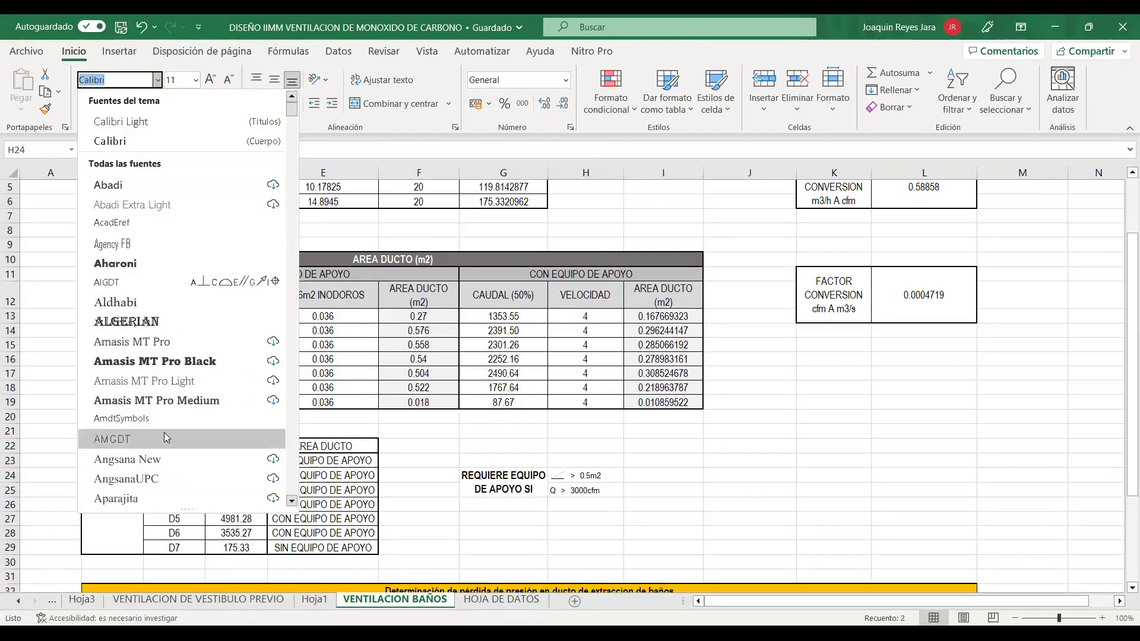
scroll(166, 436, "down", 3)
left_click(142, 461)
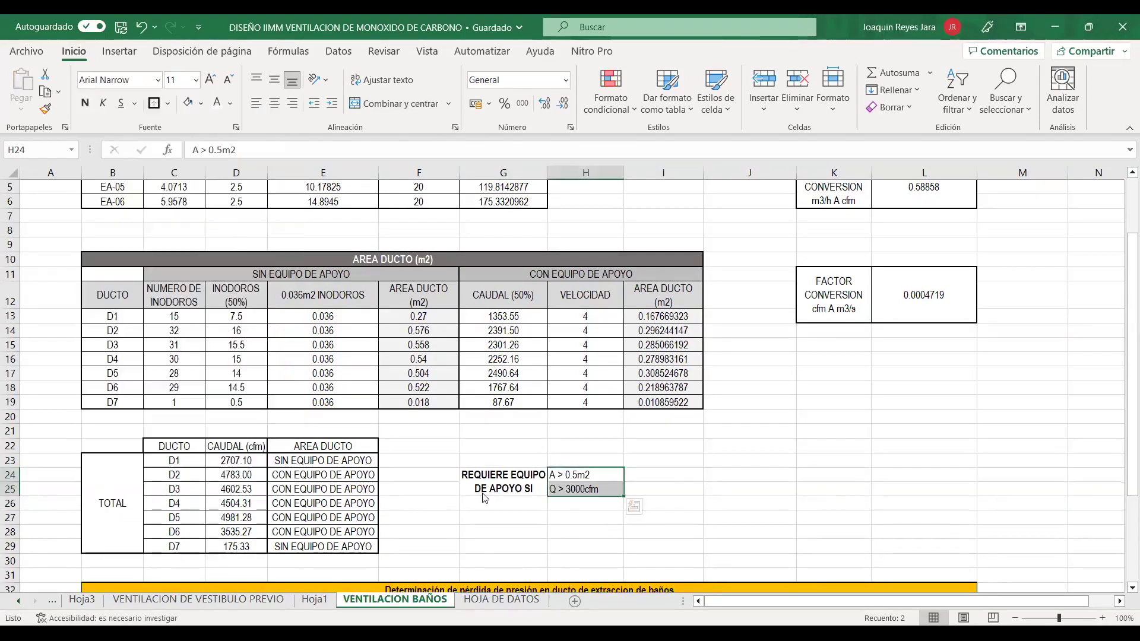
left_click(274, 79)
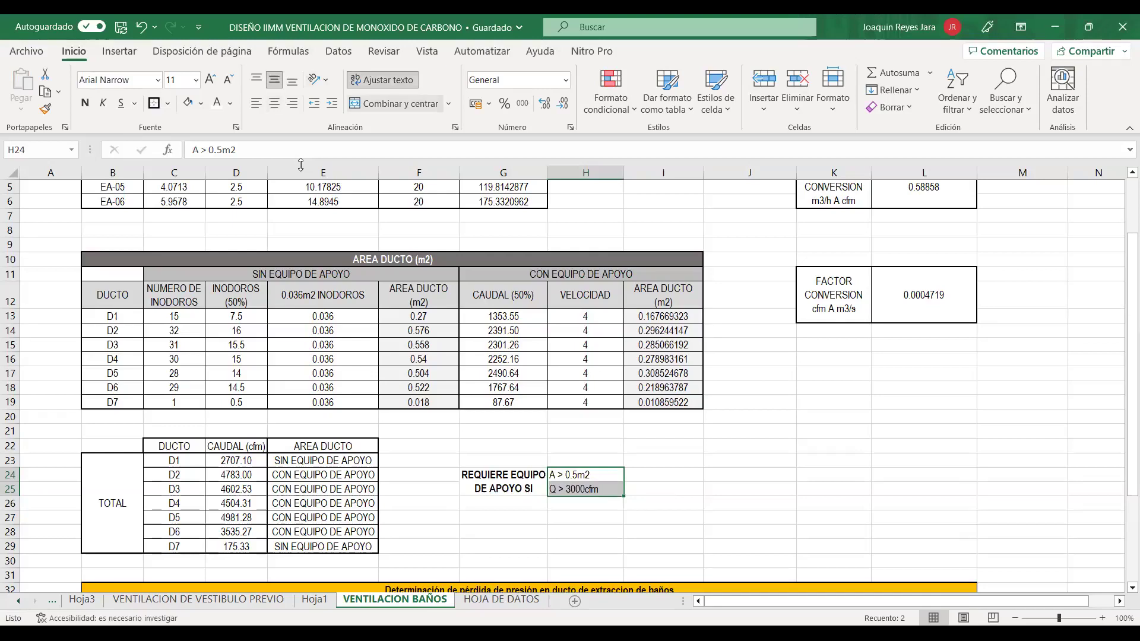
left_click(274, 104)
Apply inner borders and a thick outside border to the note and its conditions in G24:H25.
left_click_drag(503, 481, 585, 489)
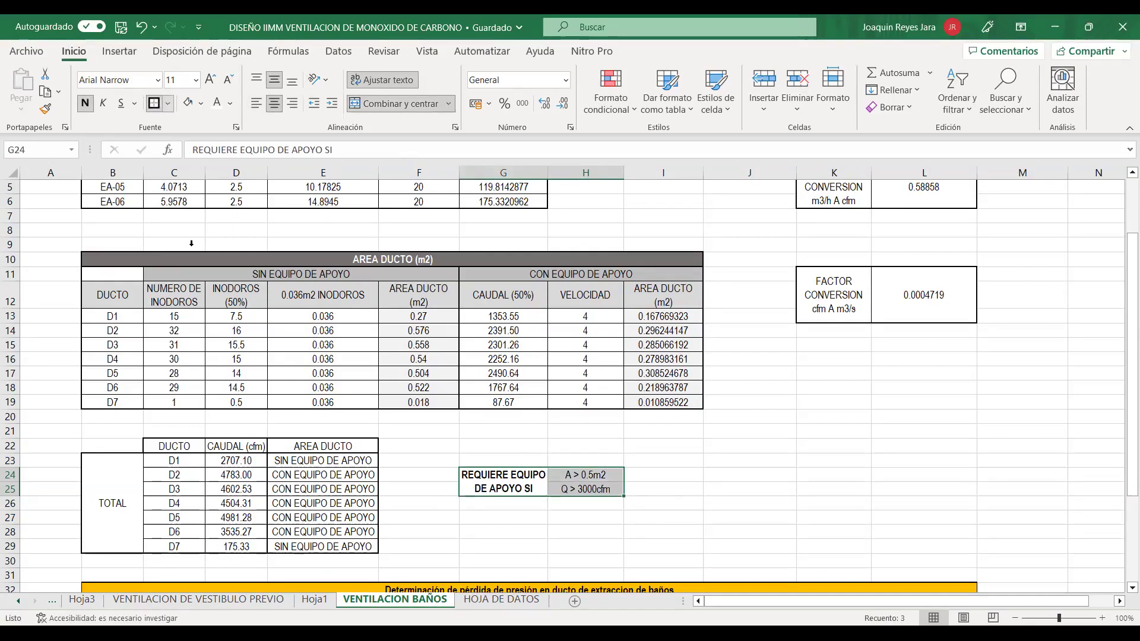
left_click(168, 104)
key("Down")
key("Down")
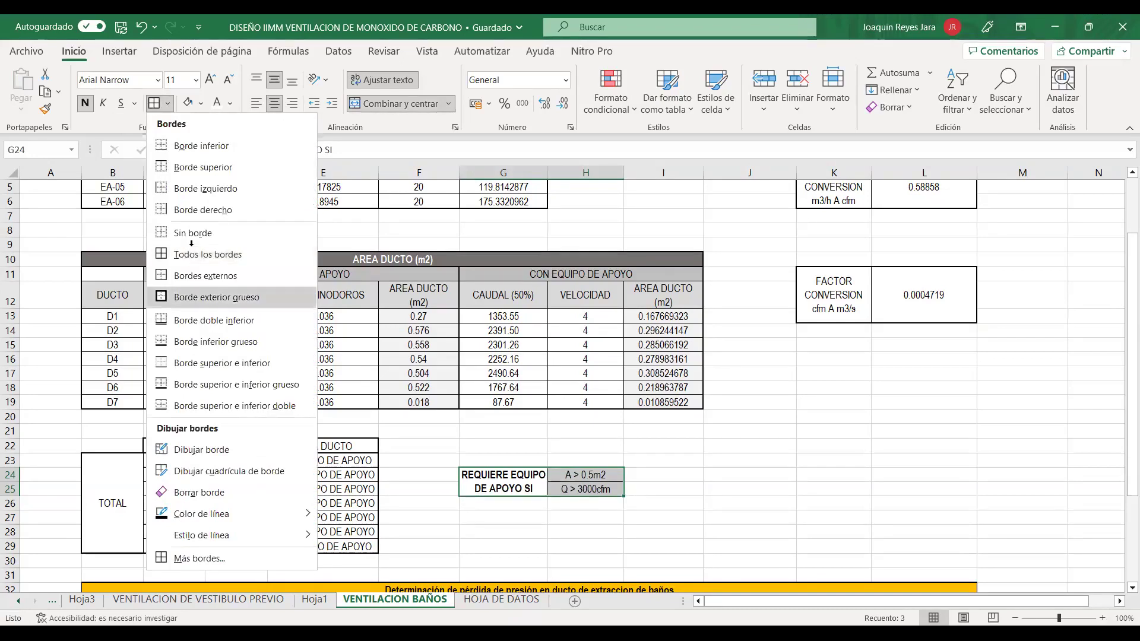
key("Return")
mouse_move(585, 475)
left_mouse_down()
mouse_move(612, 480)
mouse_move(594, 490)
left_mouse_up()
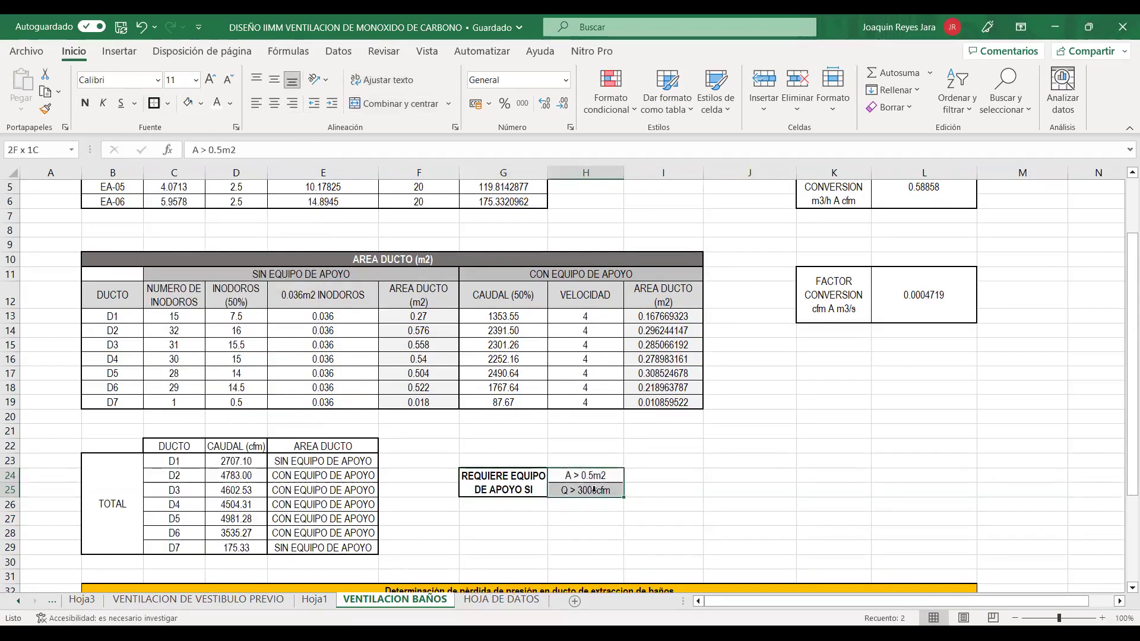
left_click(716, 491)
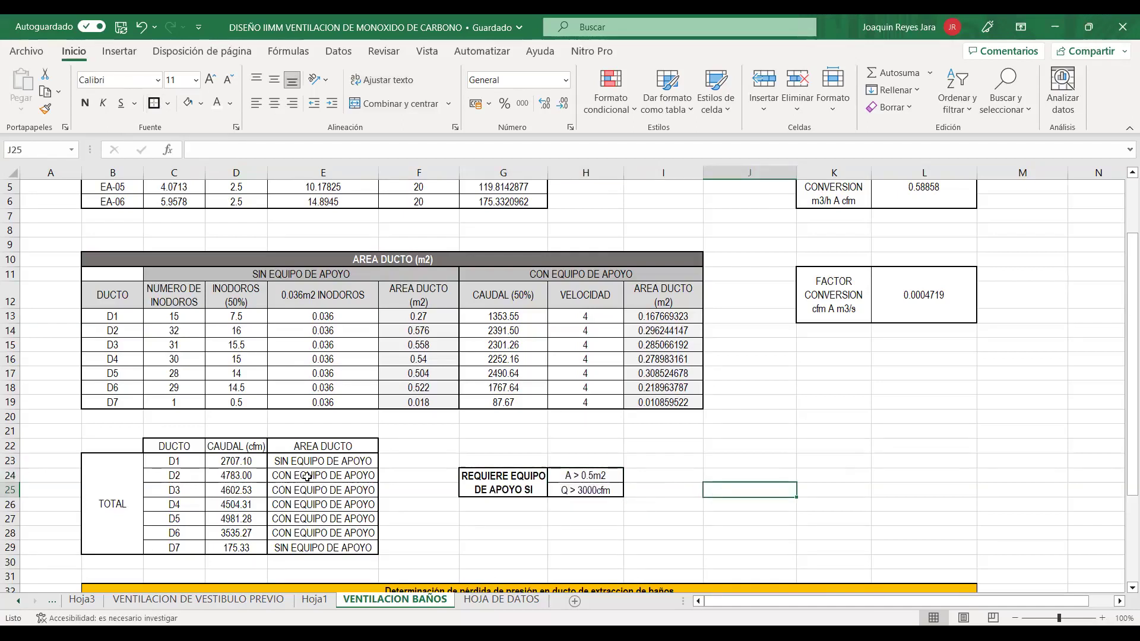
Compare the areas and total airflows of D1 to D6 with the support equipment conditions and check the resulting classification formulas.
left_click(188, 463)
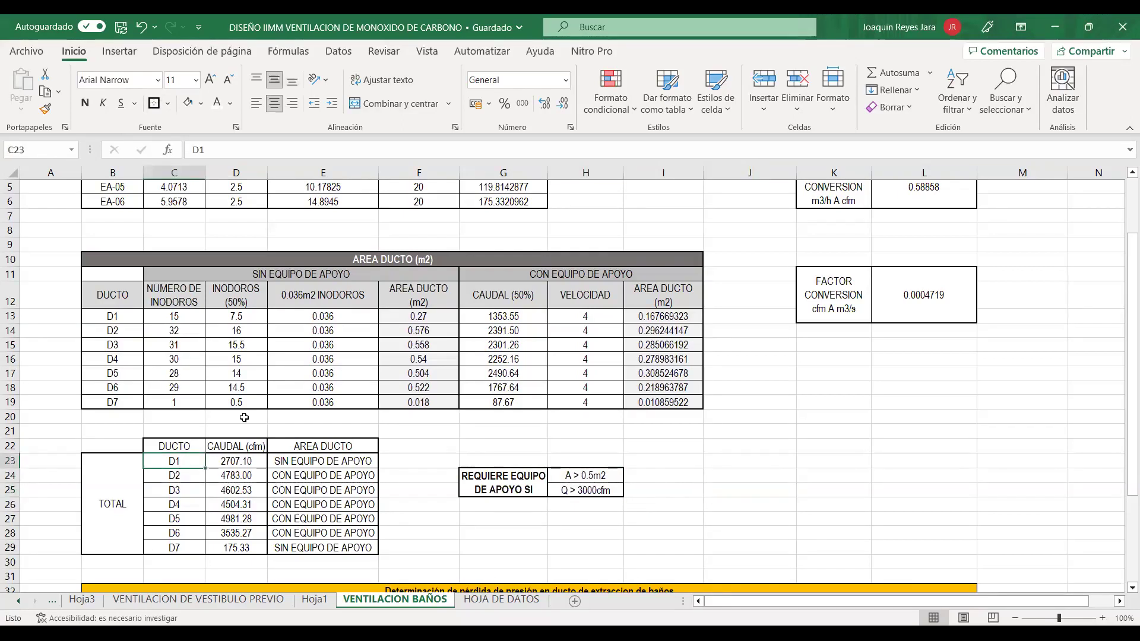
left_click(426, 316)
left_click(653, 317)
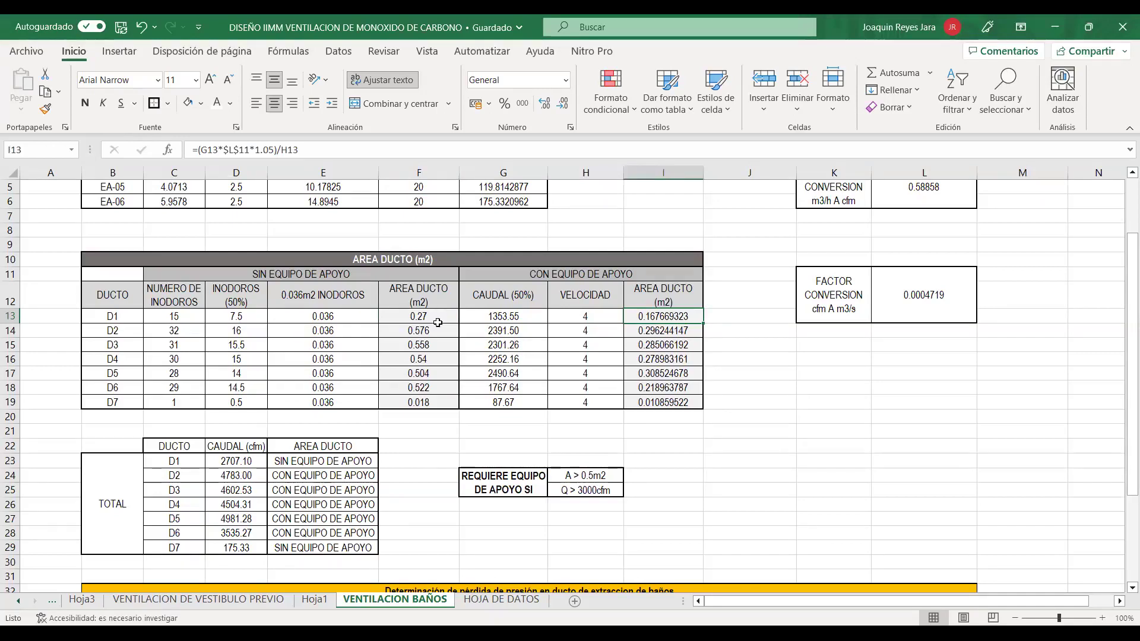
left_click_drag(438, 330, 448, 385)
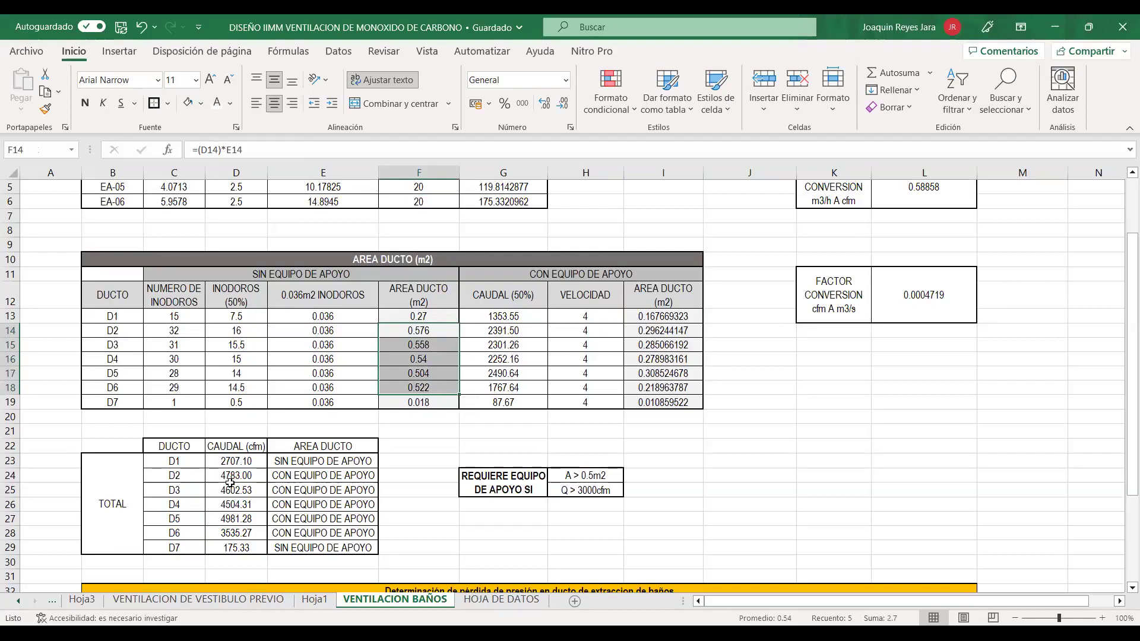
left_click_drag(252, 475, 253, 546)
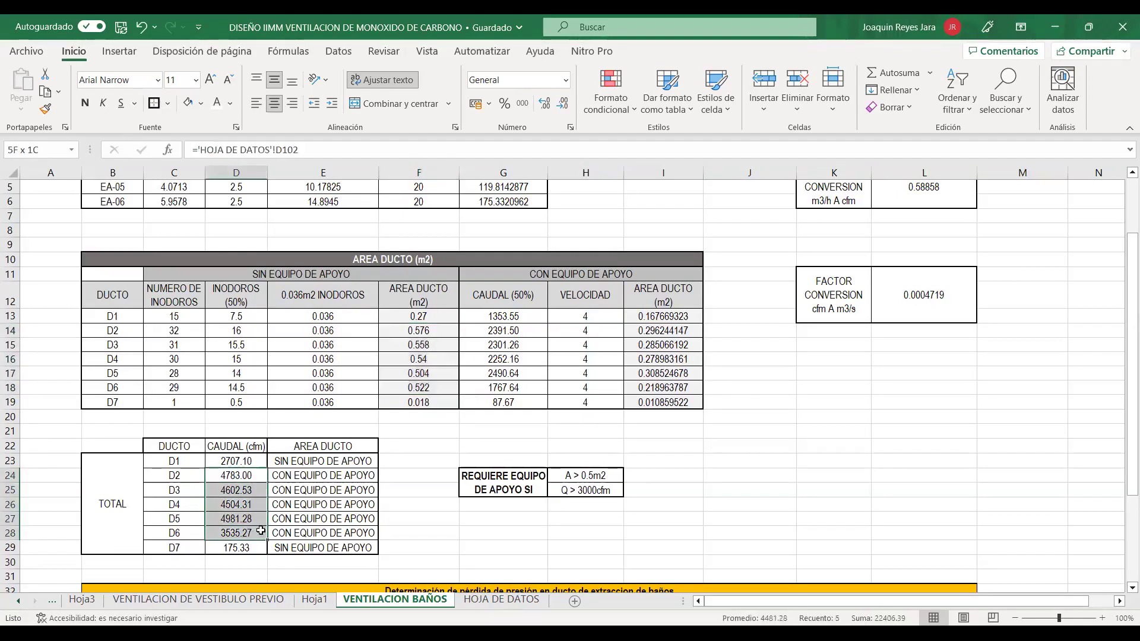
left_click(323, 478)
left_click_drag(323, 480, 325, 536)
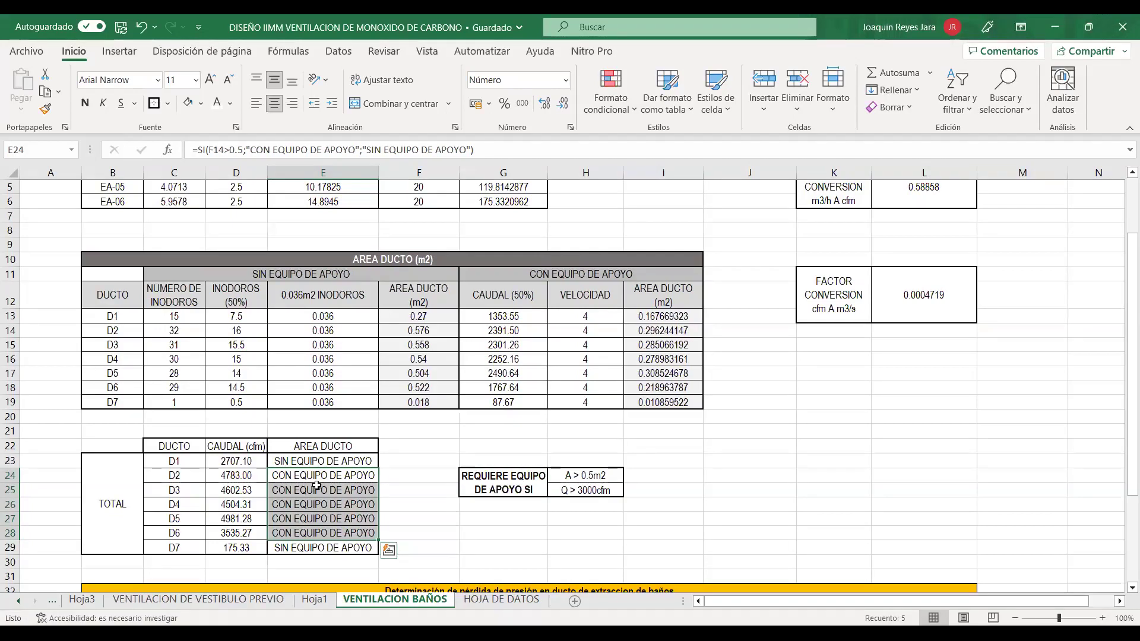
left_click(538, 334)
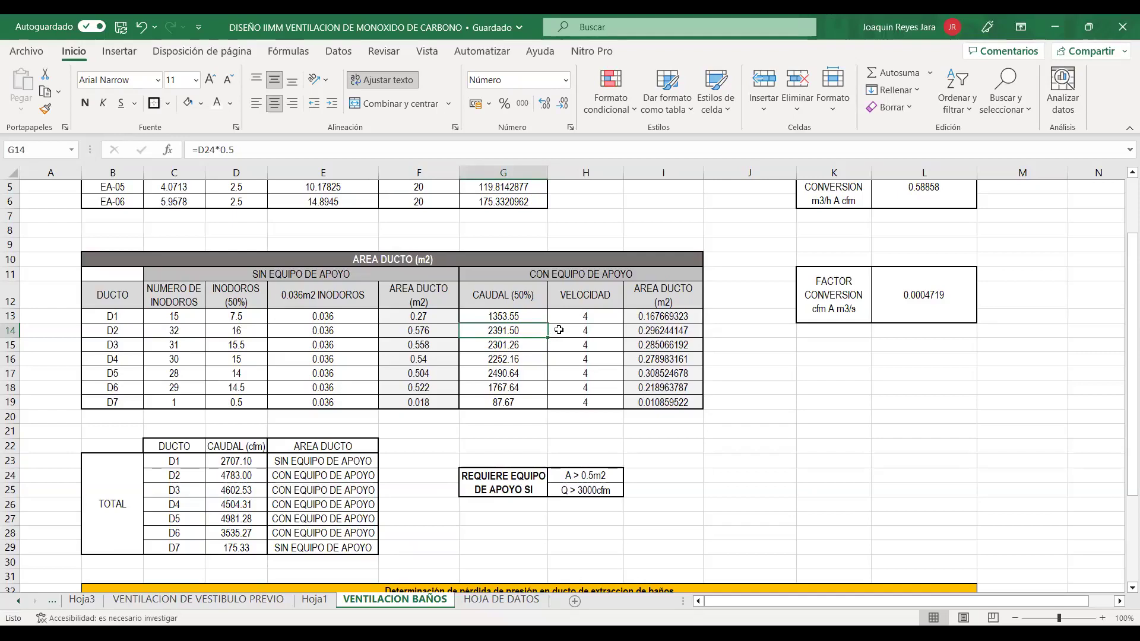
Examine the cfm airflow references and the m3/s conversion formula in the bathroom extraction duct pressure loss table.
scroll(559, 330, "down", 2)
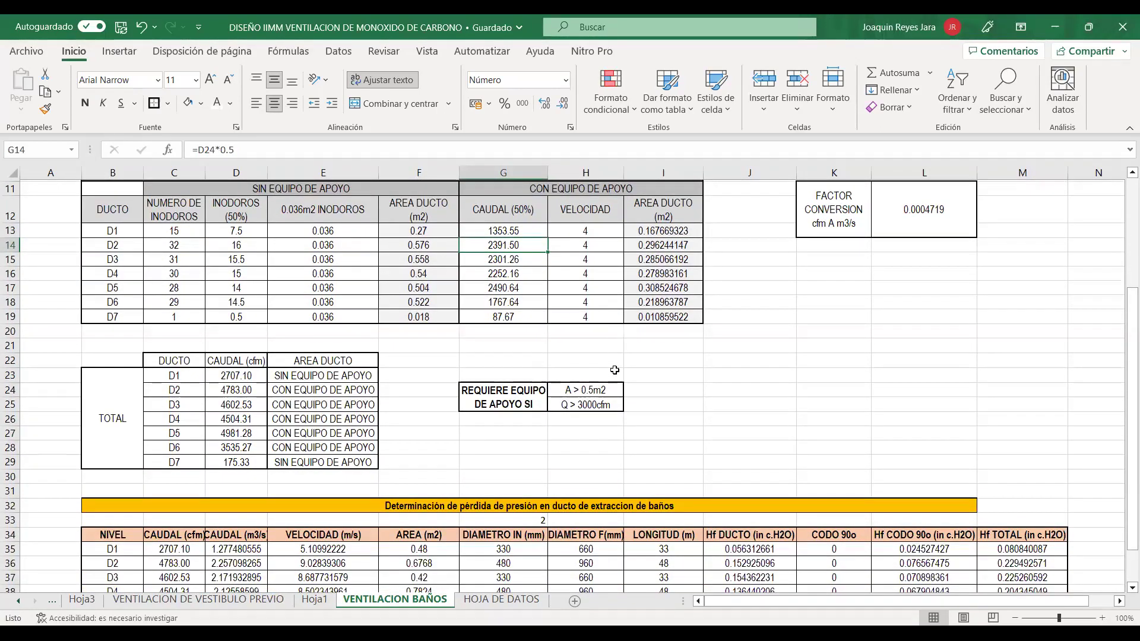
scroll(615, 369, "down", 4)
scroll(590, 340, "up", 1)
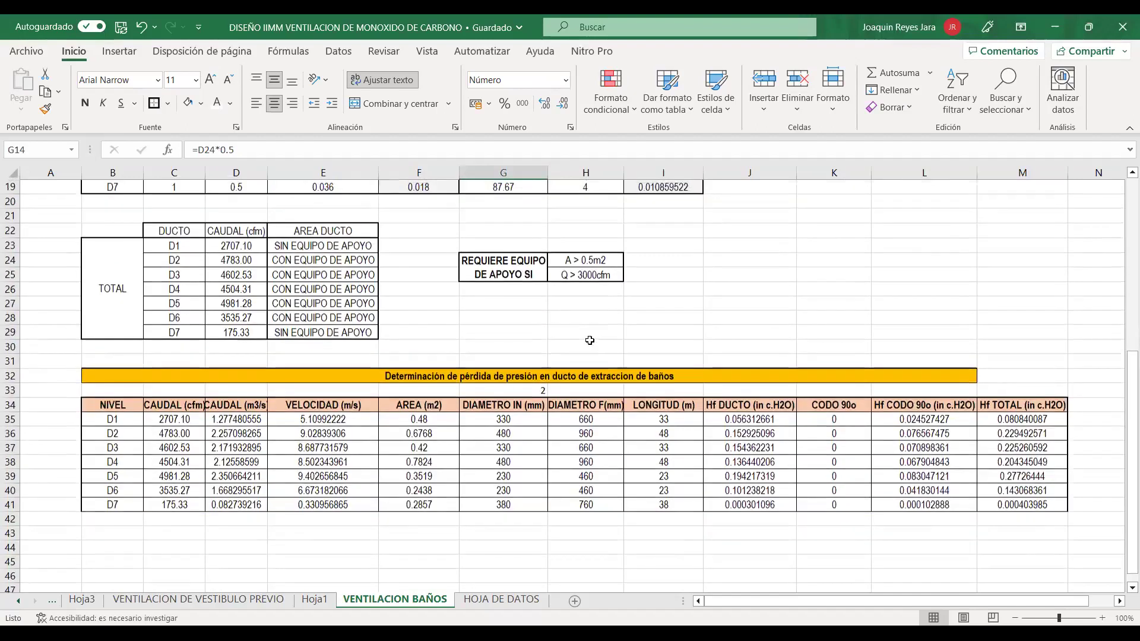
left_click(343, 424)
left_click(190, 421)
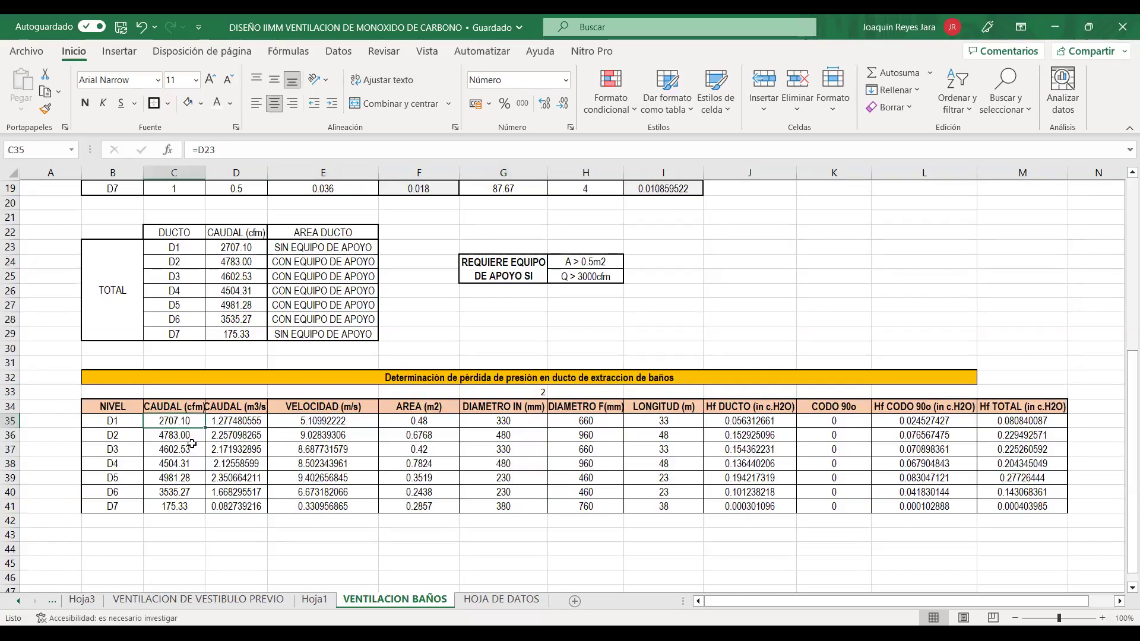
left_click(228, 423)
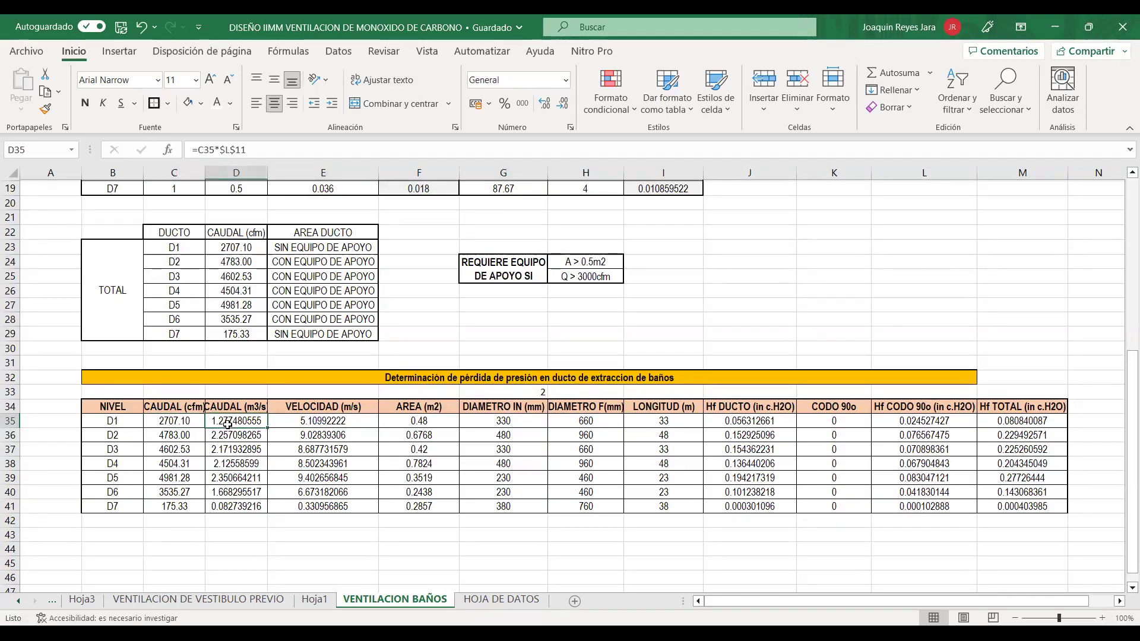
double_click(228, 424)
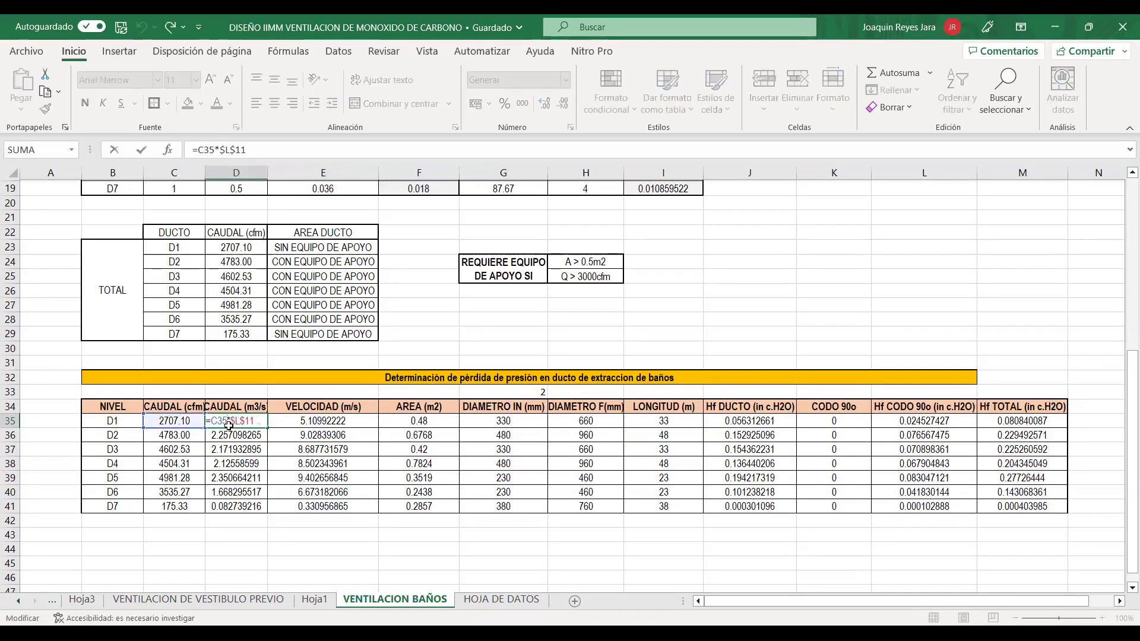
key("Escape")
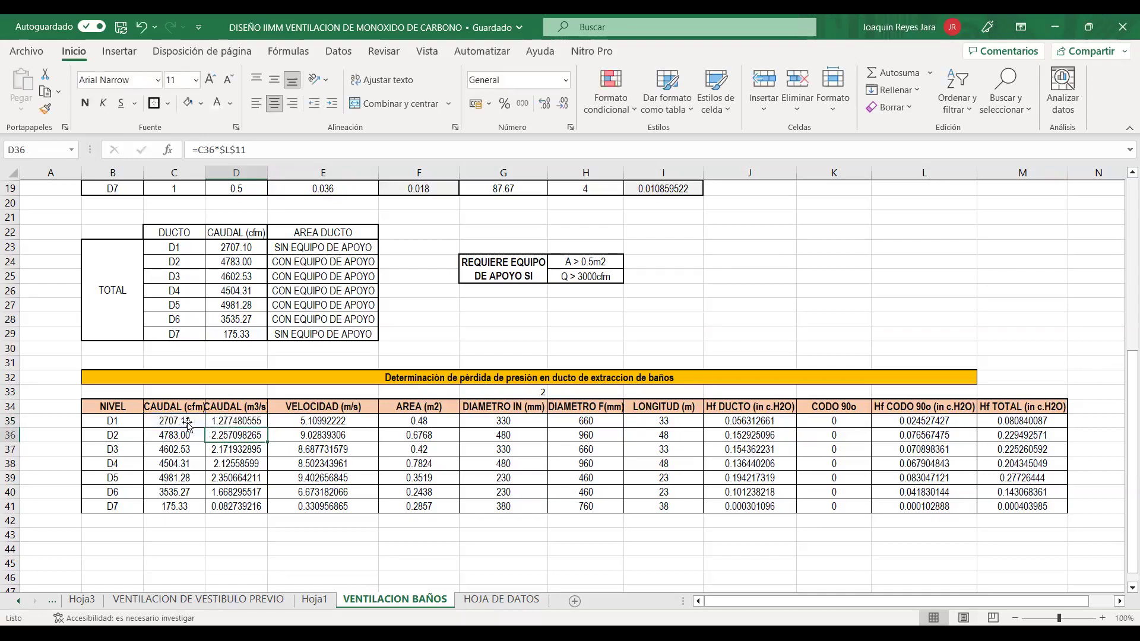
left_click(187, 423)
key("Down")
key("Down")
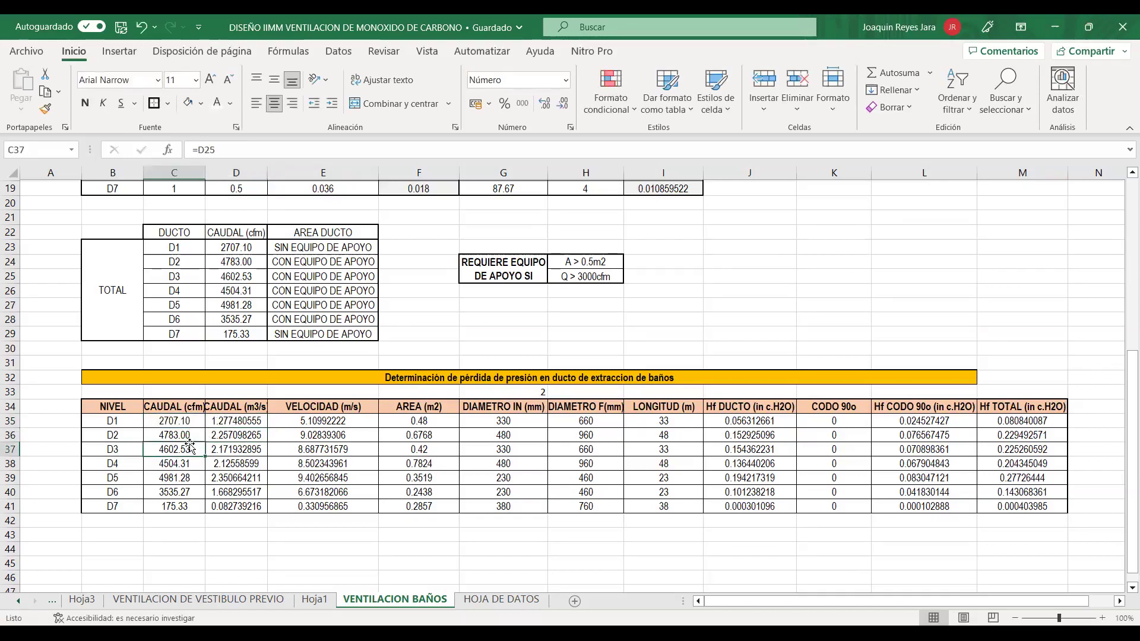
double_click(181, 423)
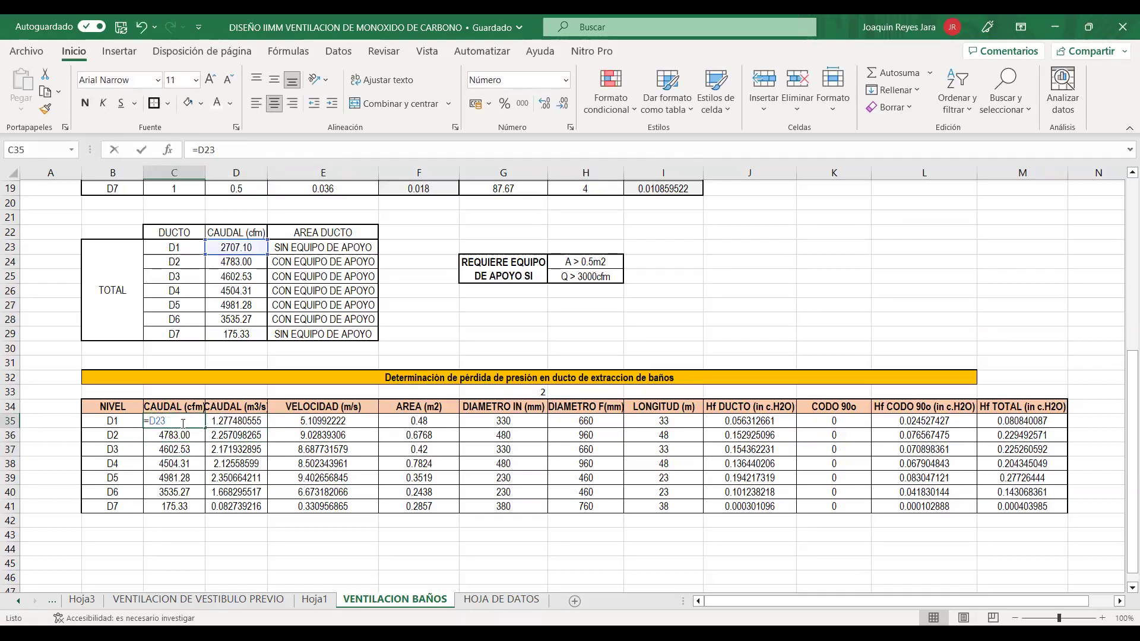
key("Return")
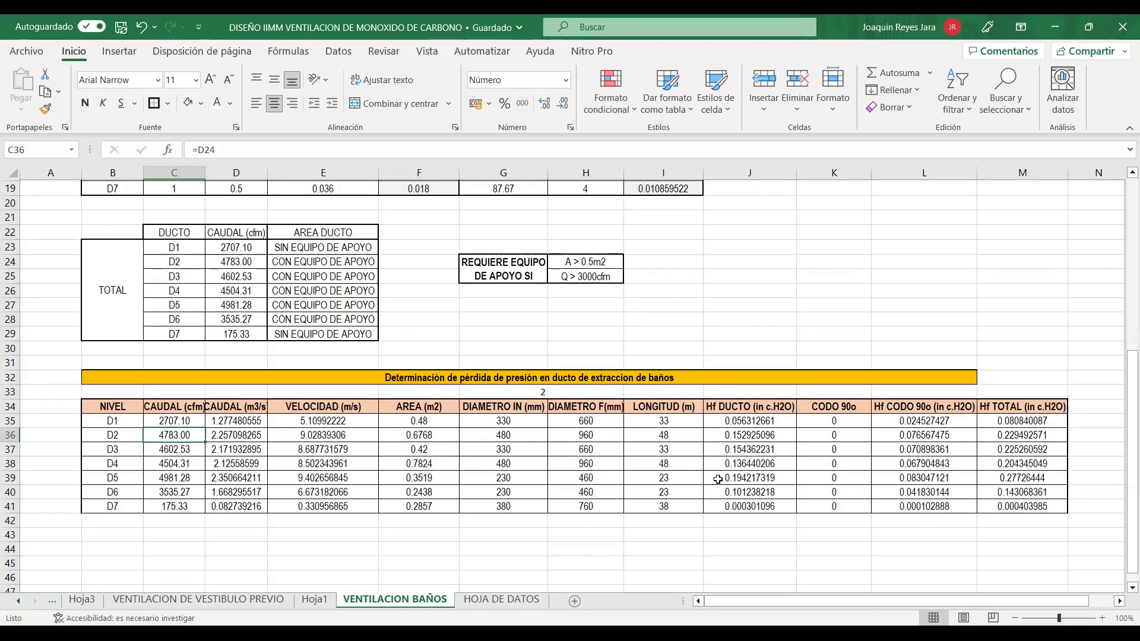
Examine the Hf DUCTO formula for D1, its 90° elbow count and the full pressure loss table in B34:M41.
left_click(737, 423)
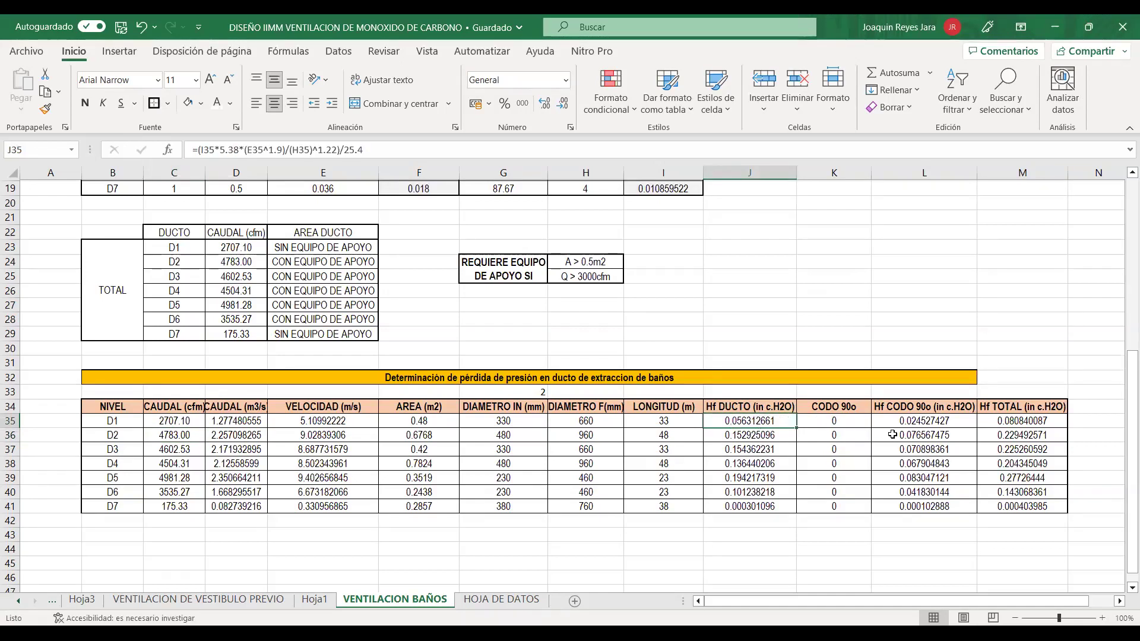
left_click(849, 424)
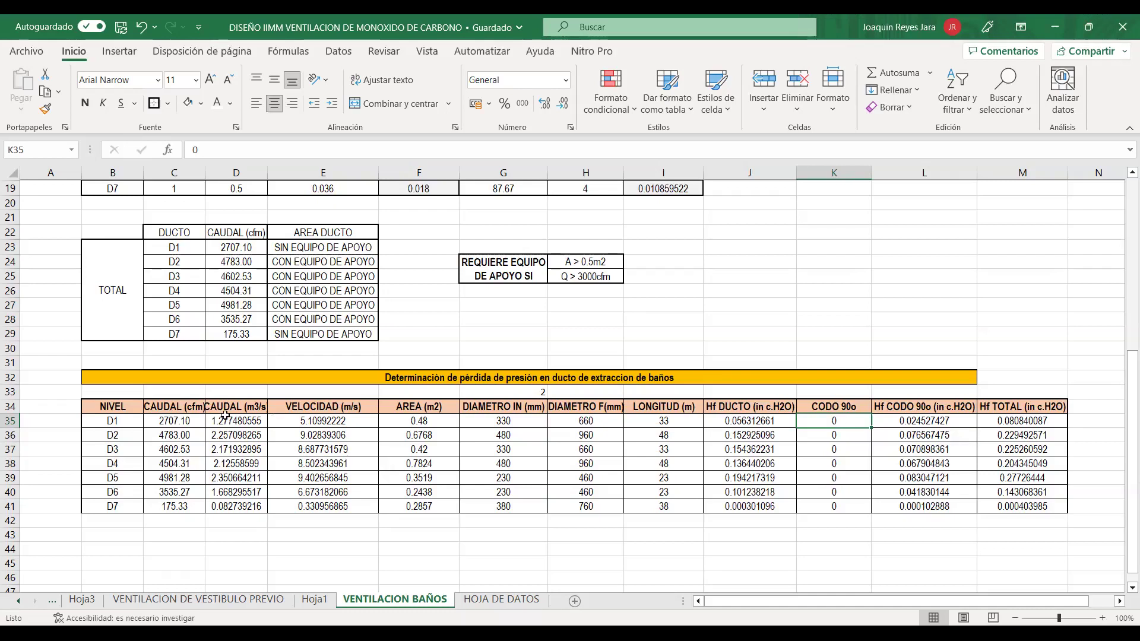
left_click_drag(129, 406, 1022, 505)
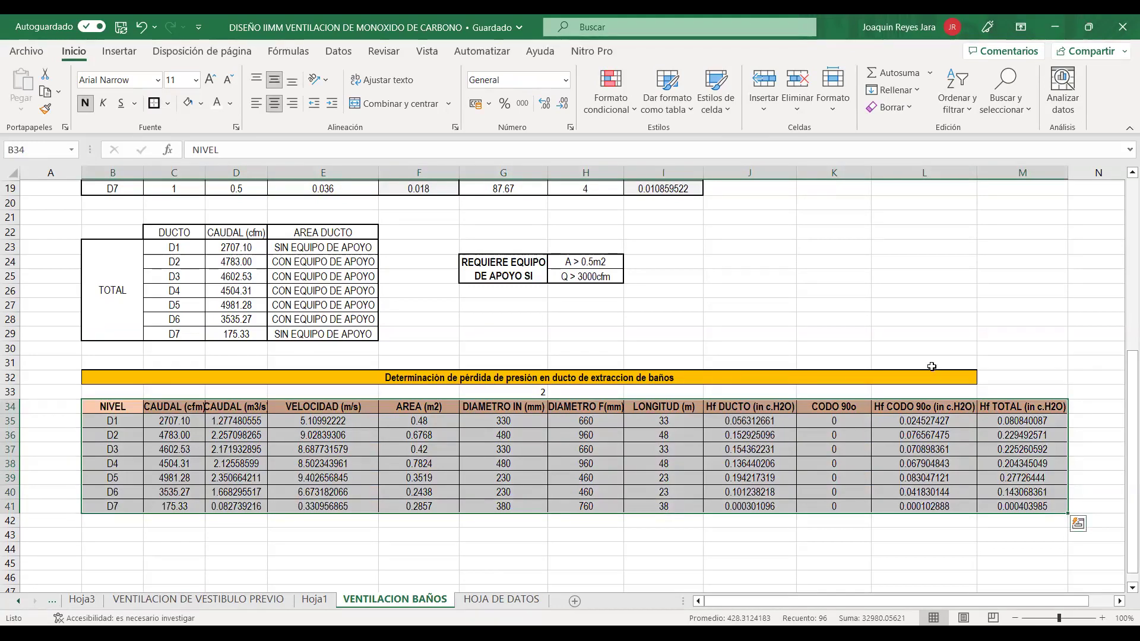
Save the workbook with the bathroom ventilation calculations.
scroll(930, 365, "up", 6)
left_click(750, 359)
left_click(120, 28)
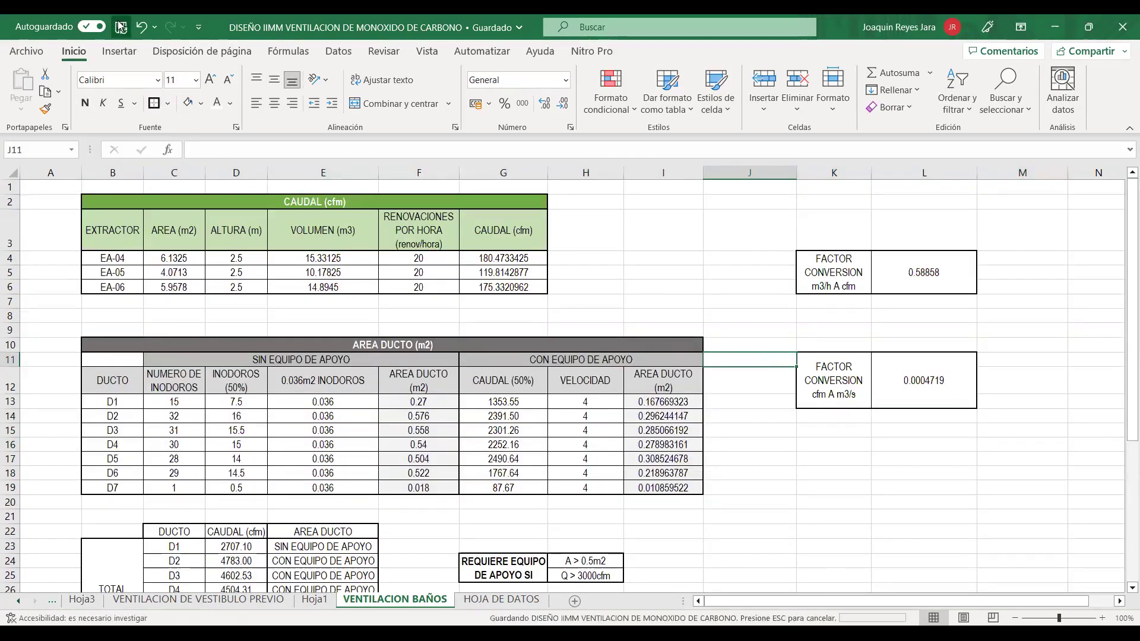
Compare the per-floor airflow table in HOJA DE DATOS with the extractor airflows in G4:G6 of VENTILACION BAÑOS.
left_click(496, 599)
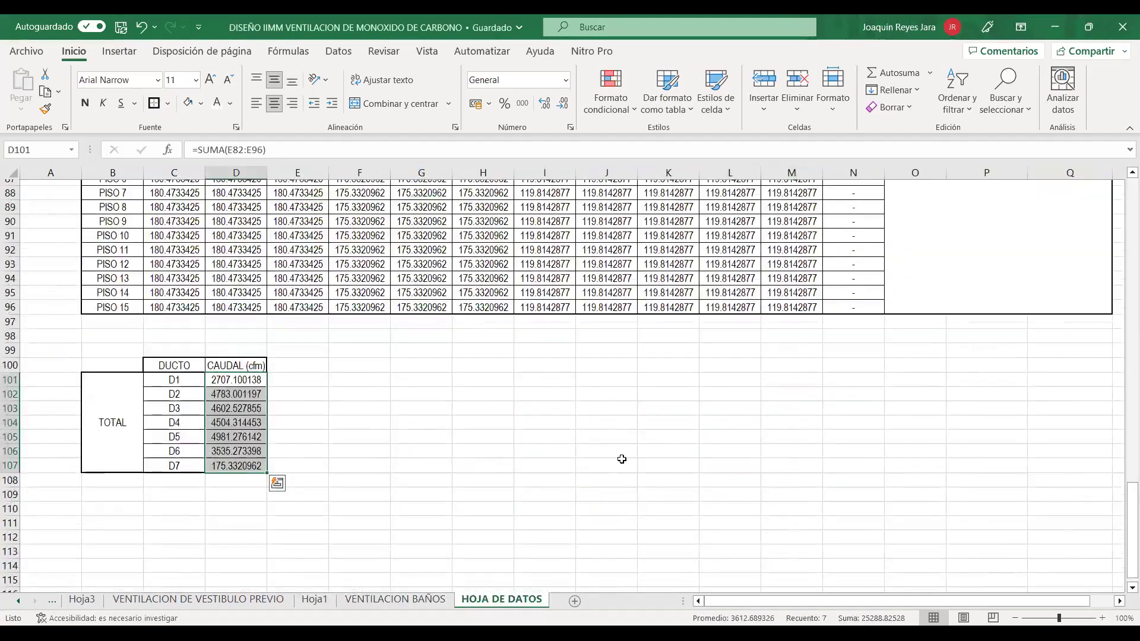
scroll(689, 486, "up", 4)
left_click(689, 490)
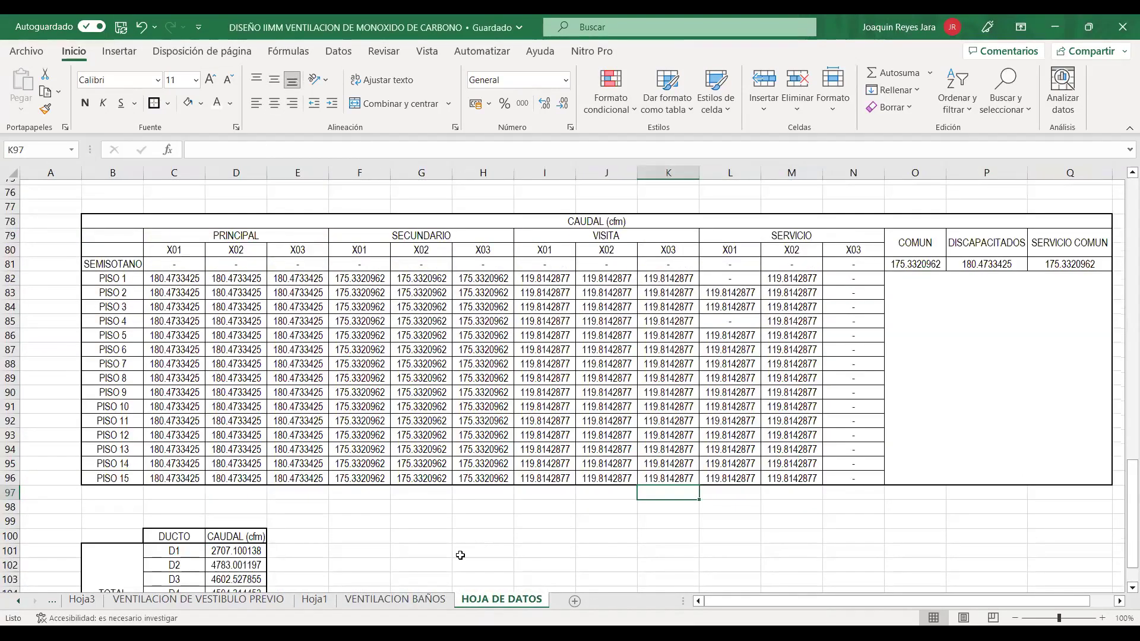
left_click(396, 599)
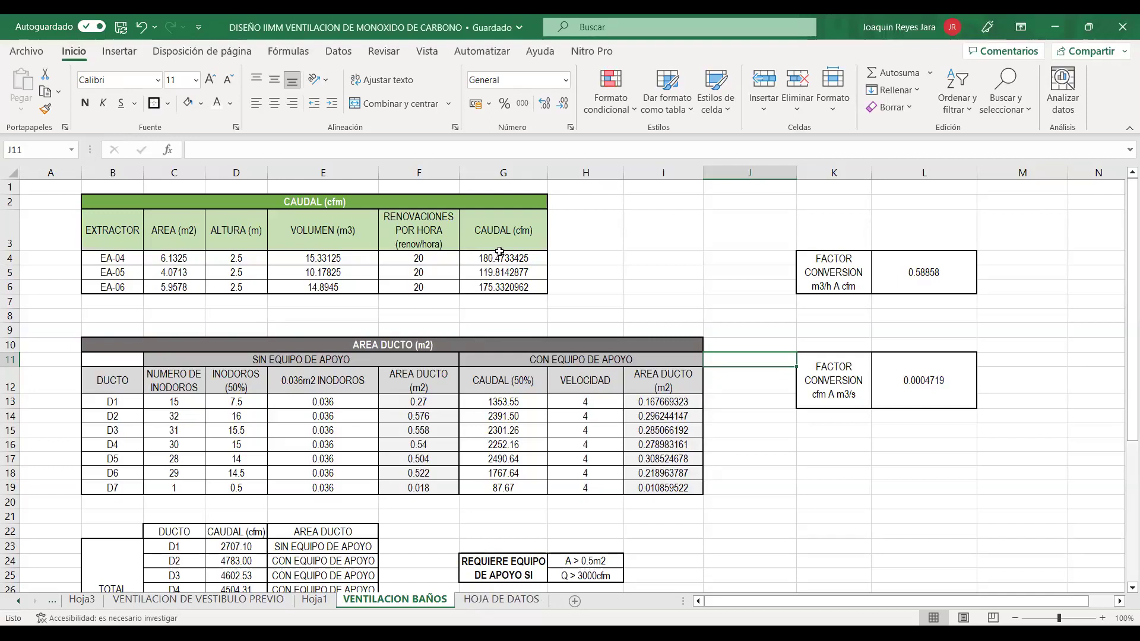
left_click_drag(498, 253, 521, 283)
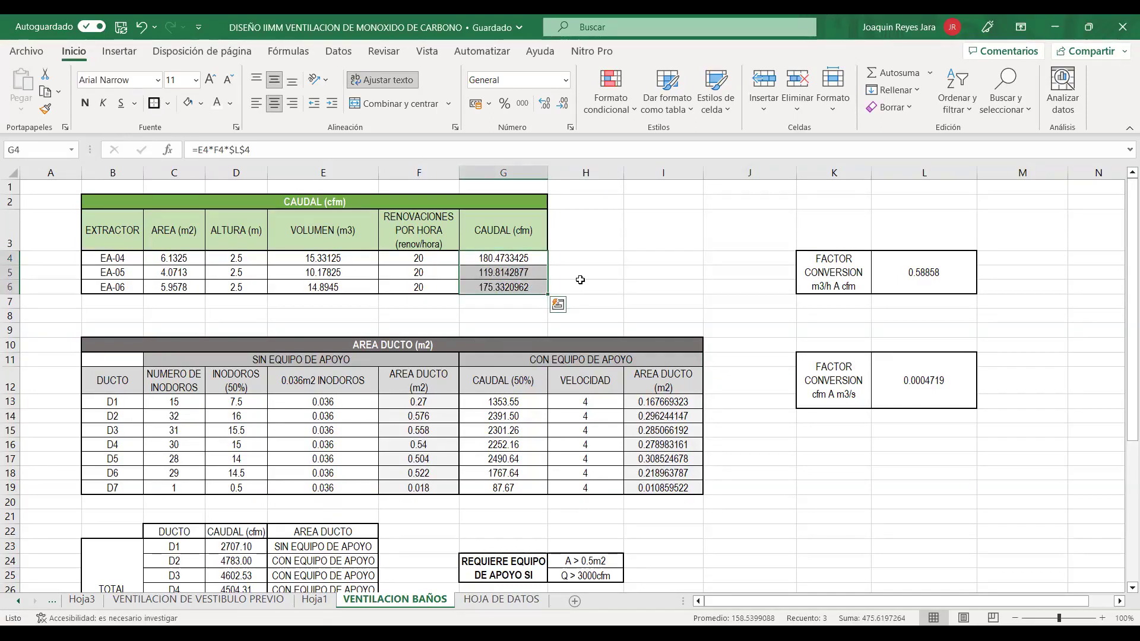
left_click(602, 272)
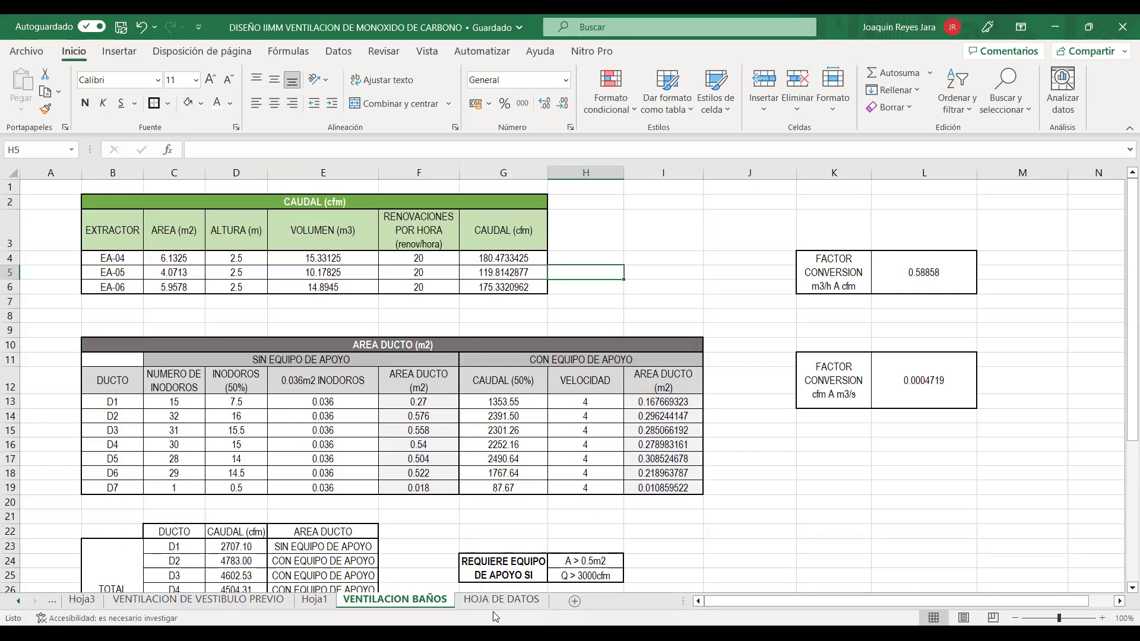
Check the 50% airflow formula for D2 and look over the duct area and total airflow tables in VENTILACION BAÑOS.
left_click(496, 414)
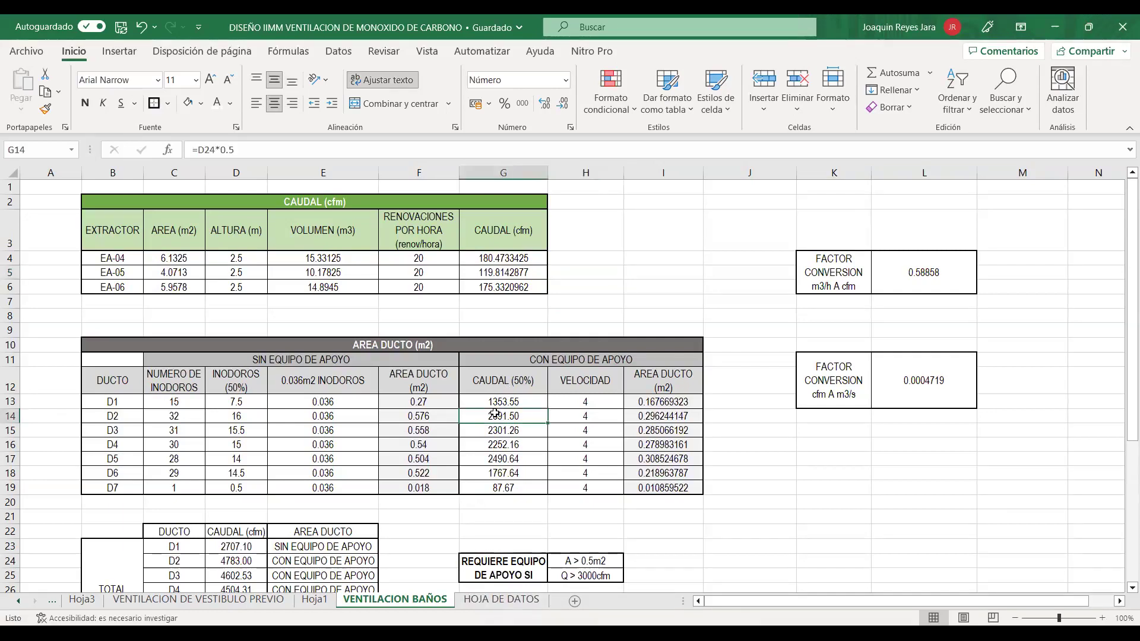
left_click_drag(111, 202, 798, 437)
scroll(797, 437, "down", 2)
left_click(798, 434)
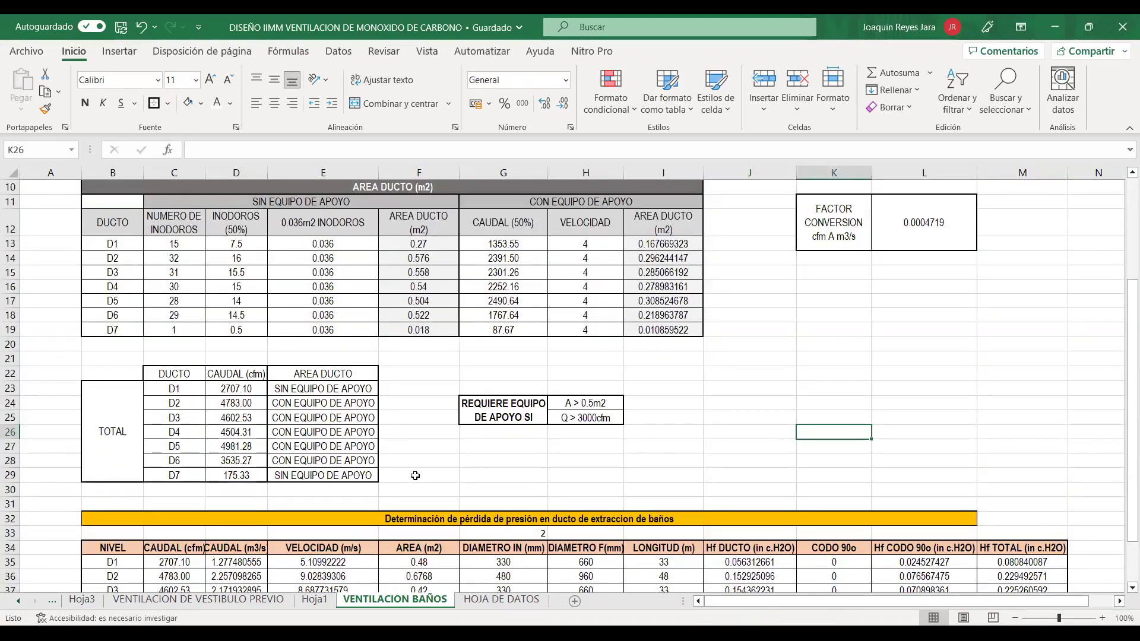
Review the floor area, extractor type and smoke trap duct tables in HOJA DE DATOS alongside the VENTILACION BAÑOS calculations.
left_click(500, 600)
scroll(550, 426, "up", 20)
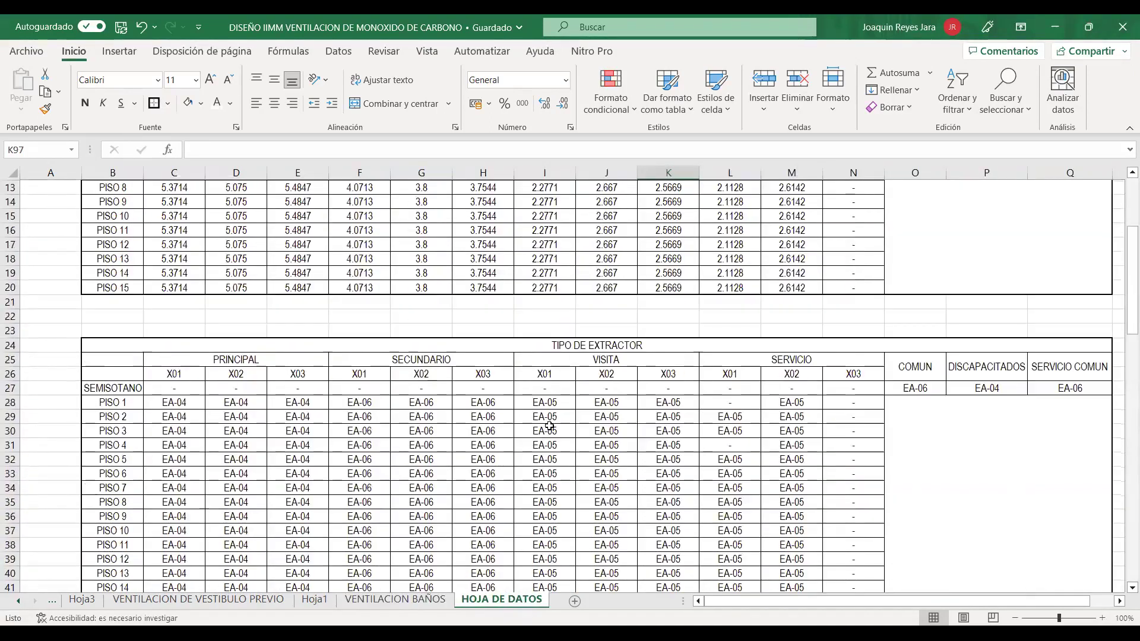
scroll(549, 426, "up", 4)
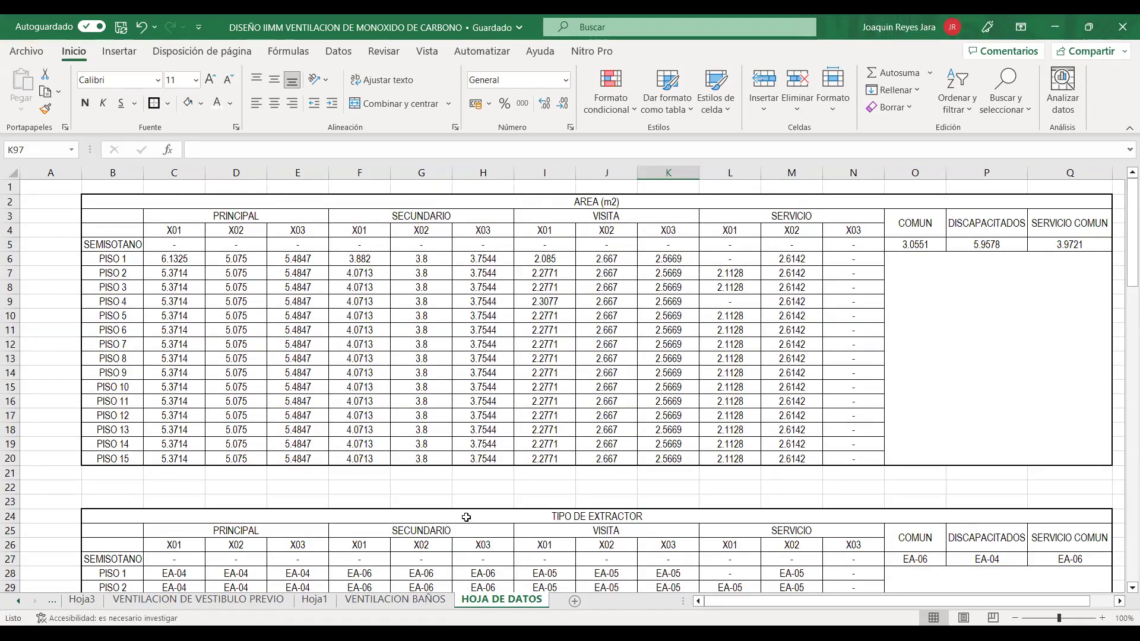
left_click(423, 600)
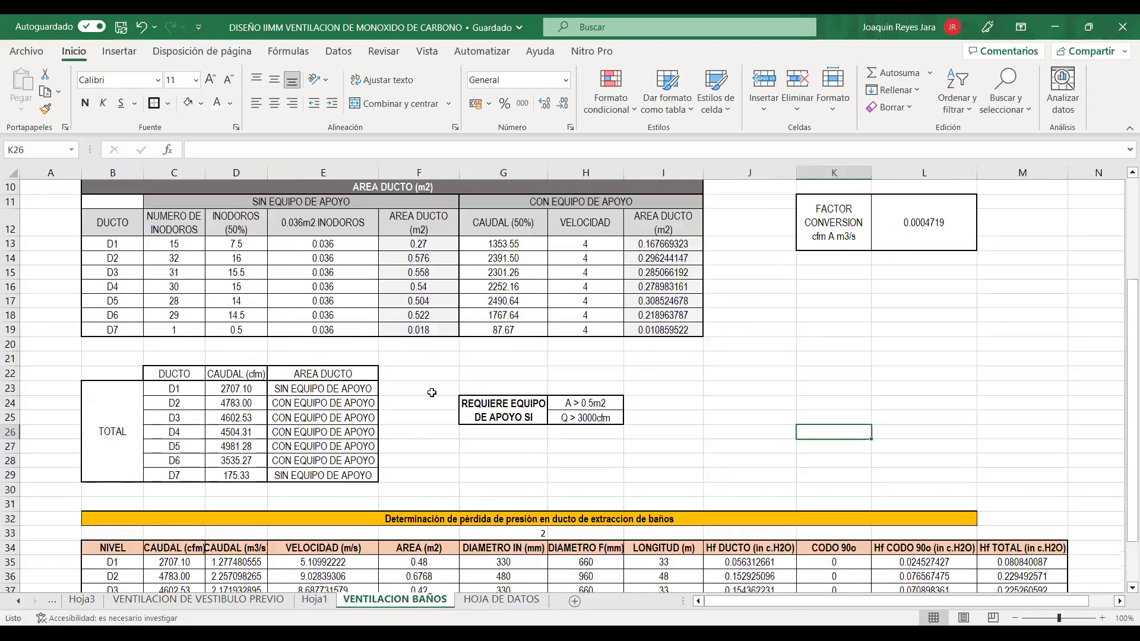
scroll(432, 393, "up", 3)
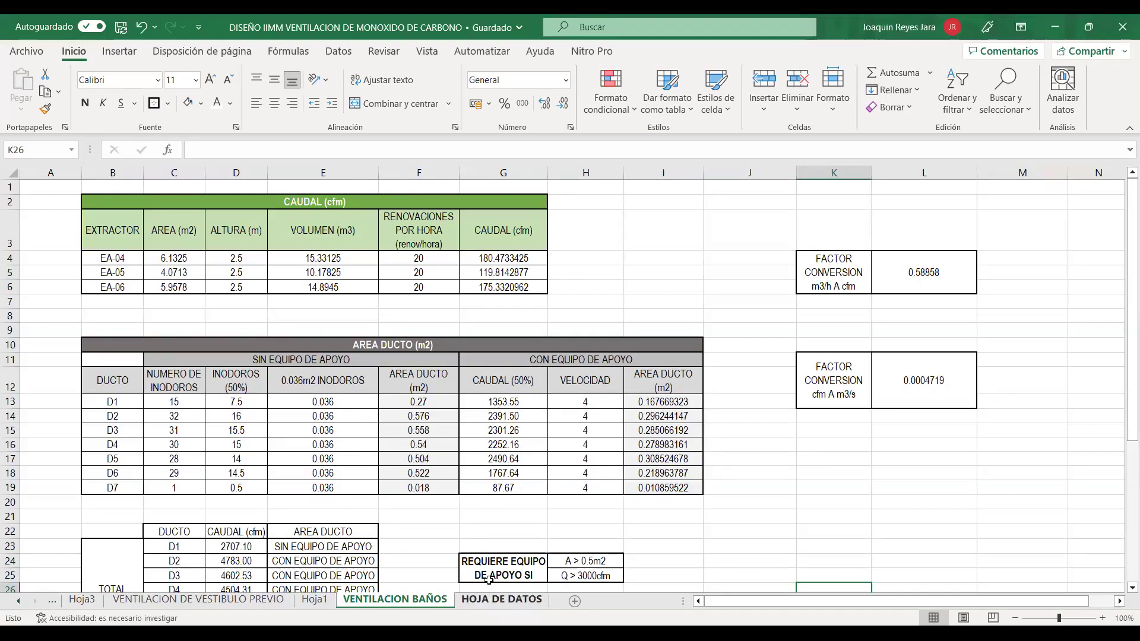
left_click(498, 599)
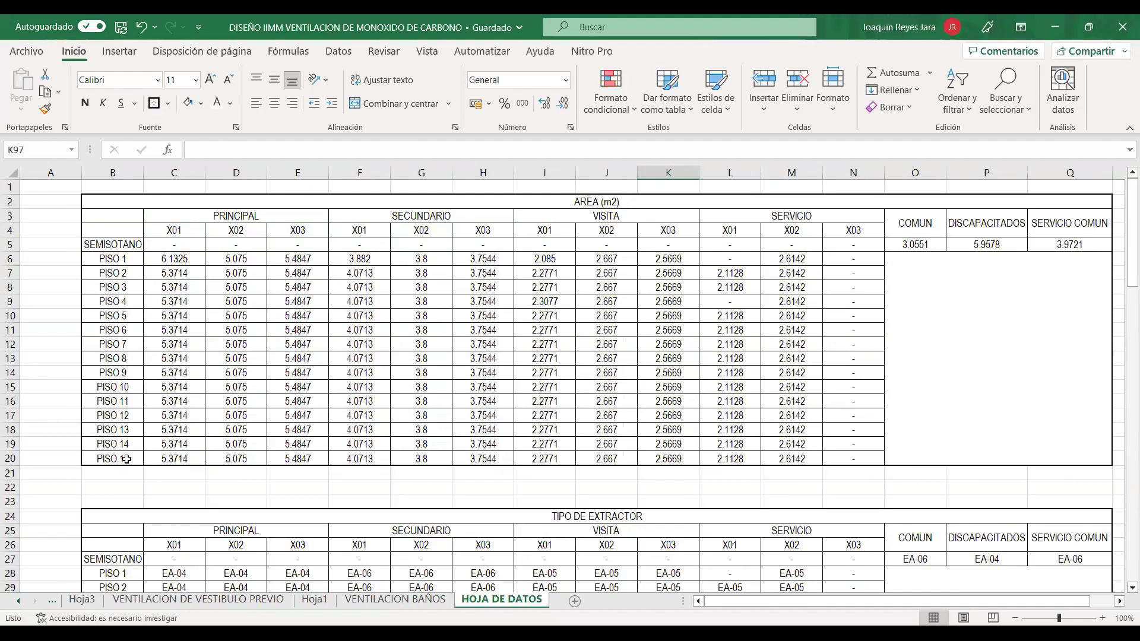
scroll(202, 446, "down", 3)
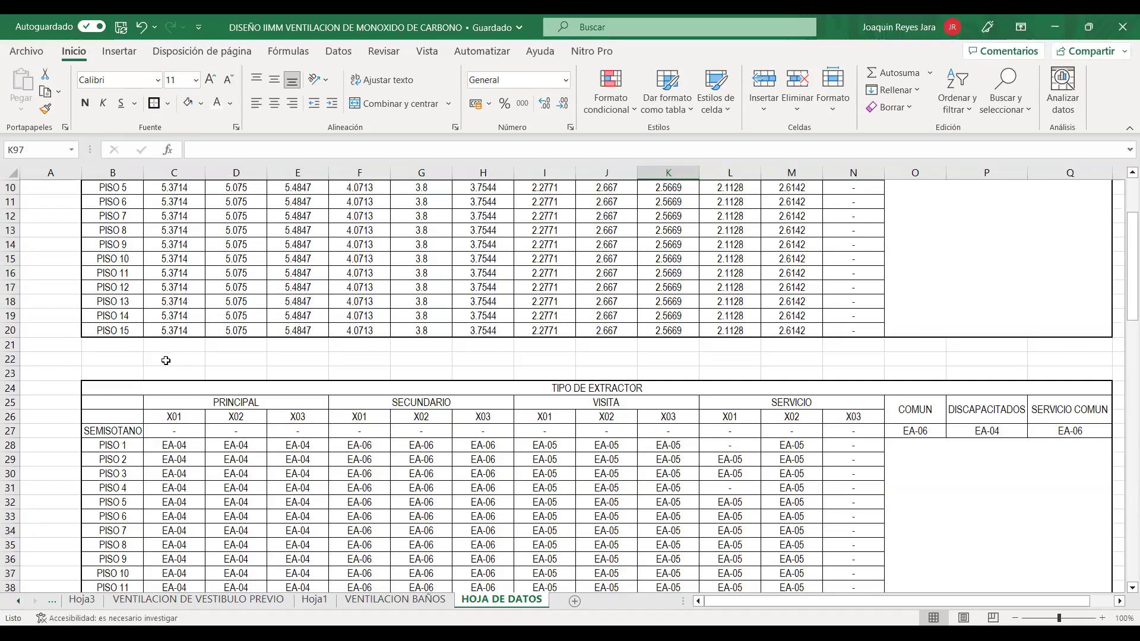
scroll(179, 394, "down", 1)
scroll(183, 402, "down", 3)
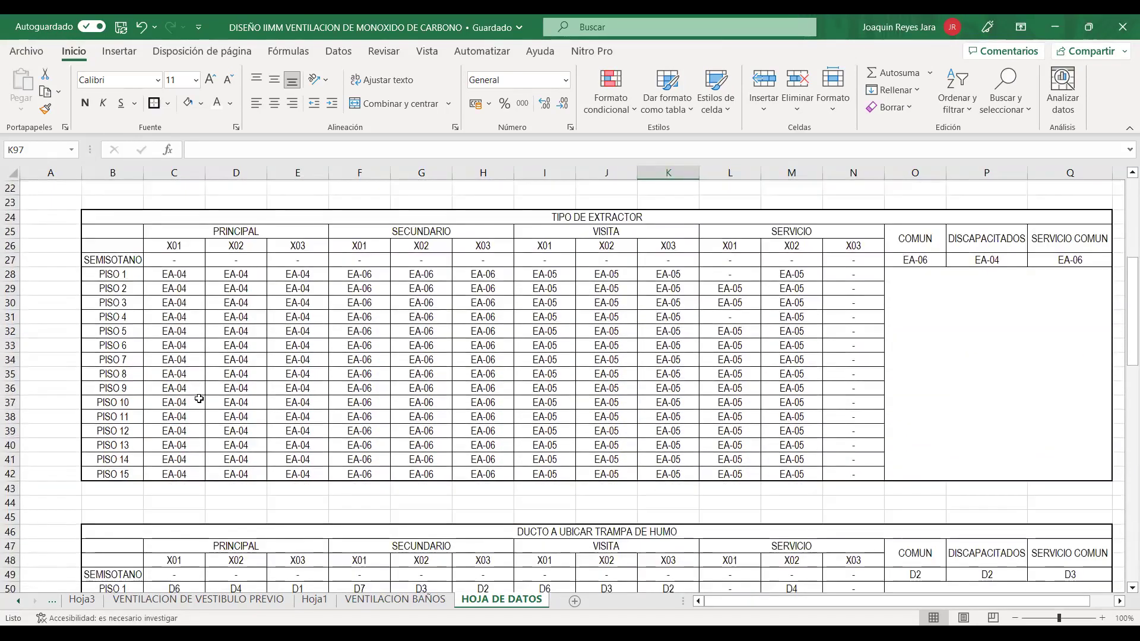
scroll(204, 473, "down", 3)
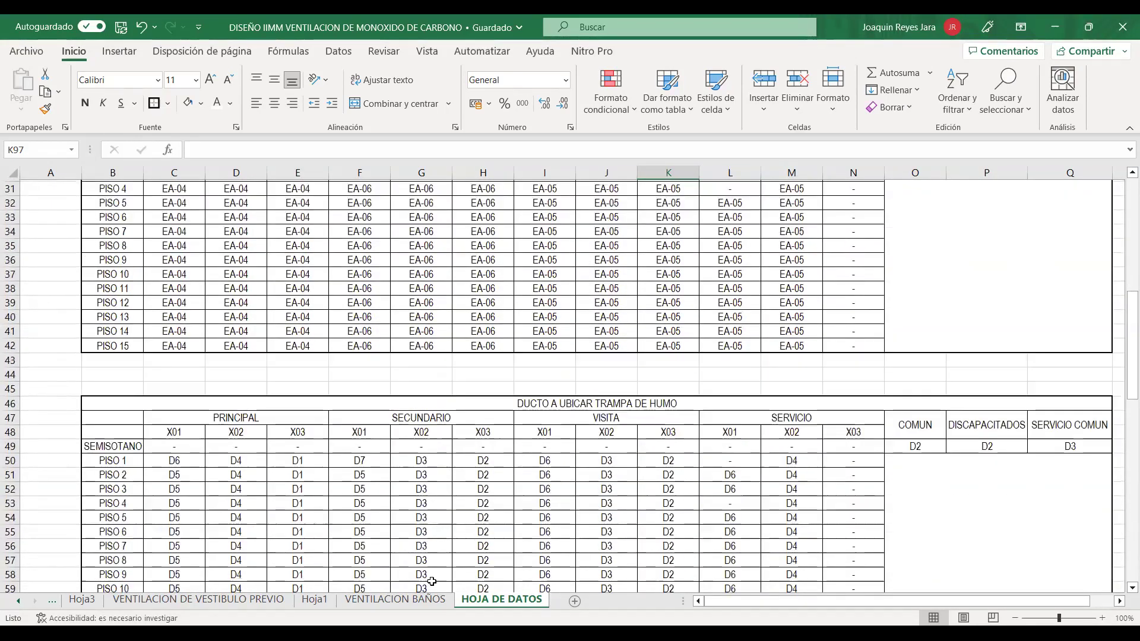
Review the VENTILACION BAÑOS sequence from extractor airflow through duct areas and support equipment classification to duct pressure loss.
left_click(395, 599)
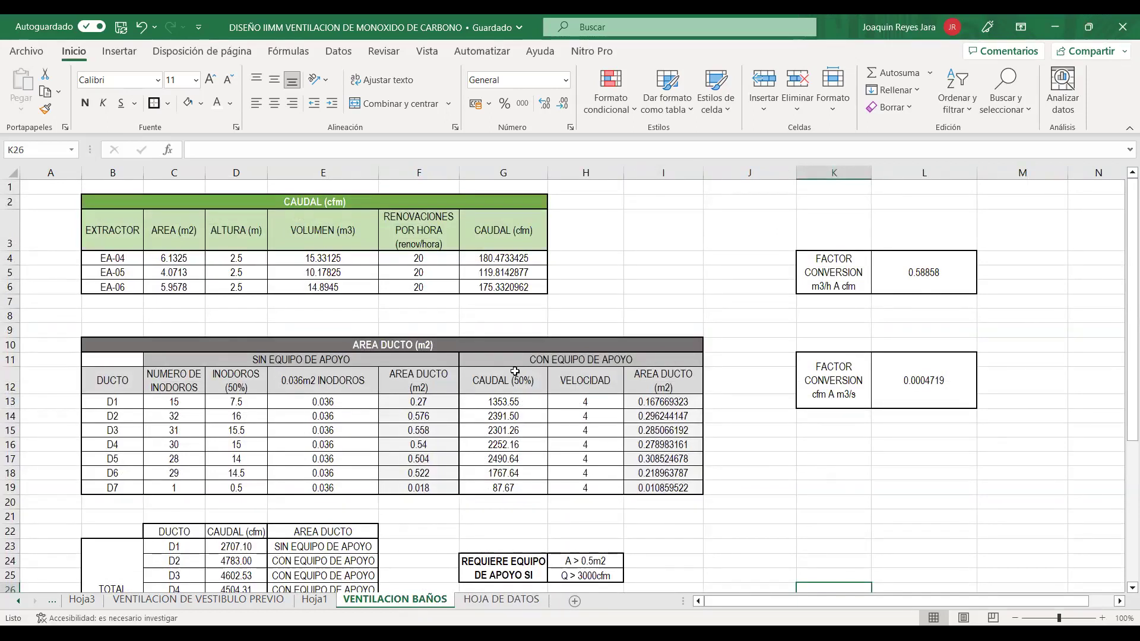
scroll(510, 389, "down", 1)
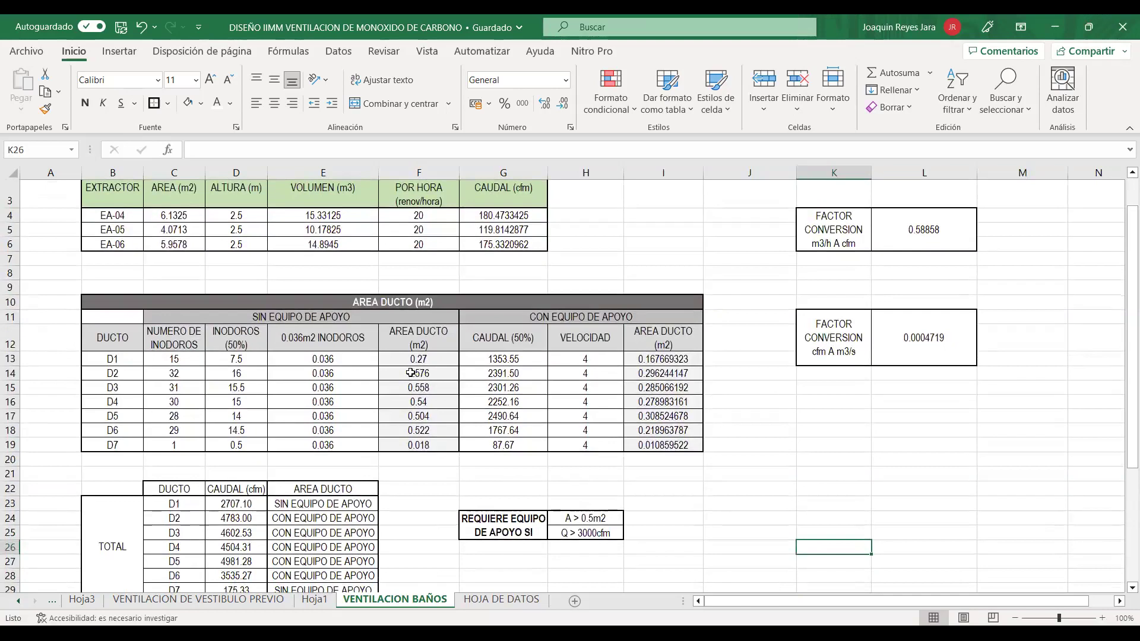
scroll(303, 474, "down", 2)
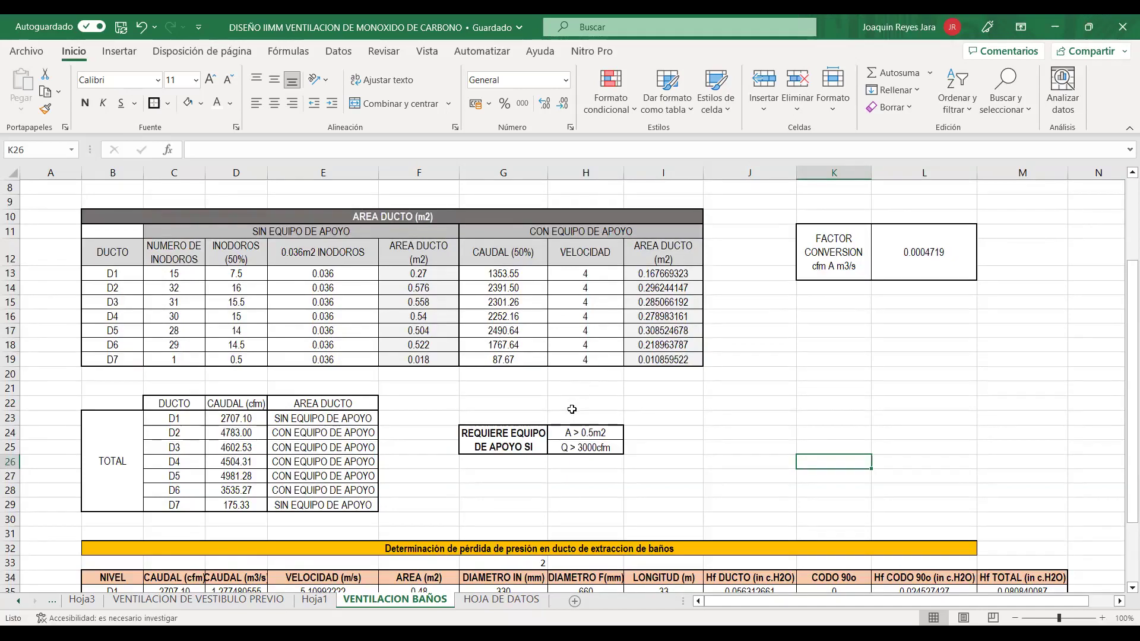
scroll(430, 401, "down", 3)
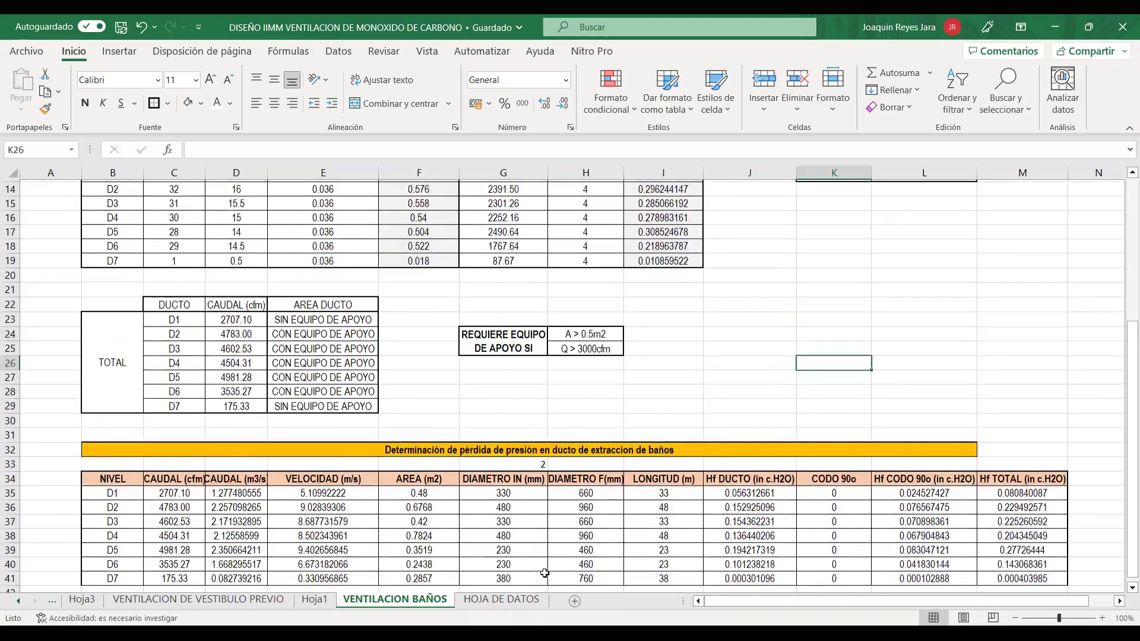
scroll(538, 552, "up", 5)
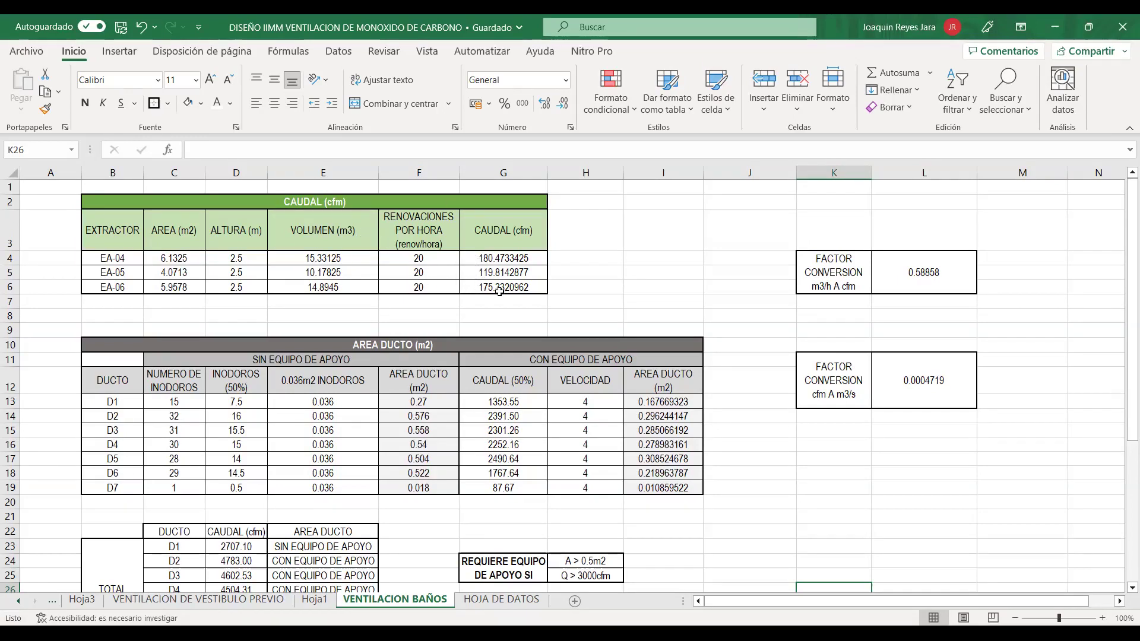
scroll(588, 346, "down", 1)
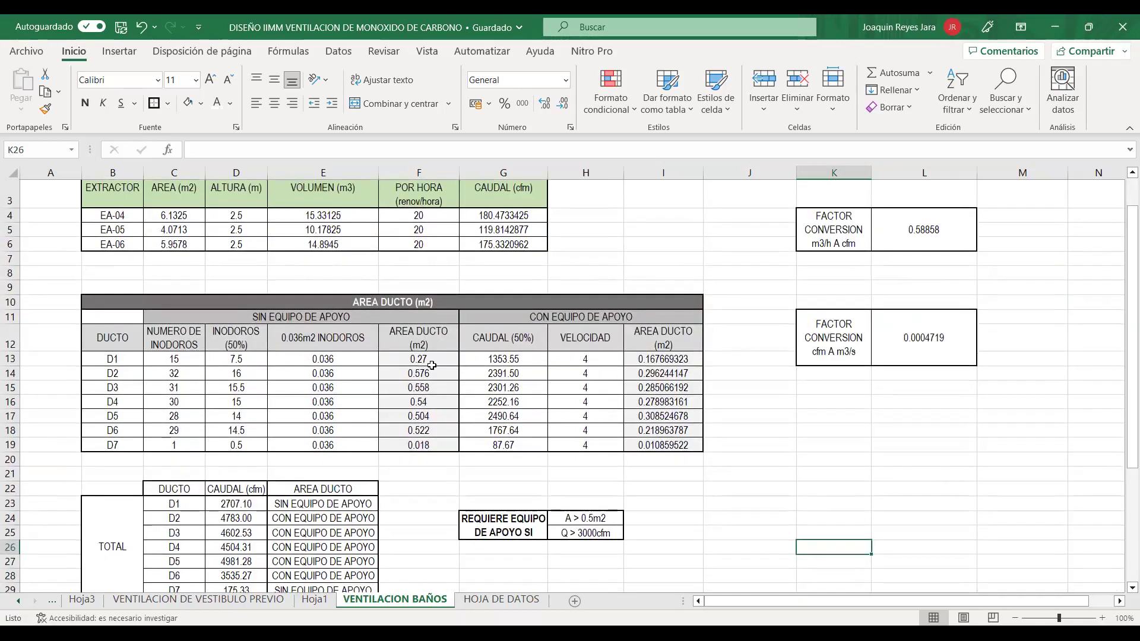
scroll(621, 391, "down", 1)
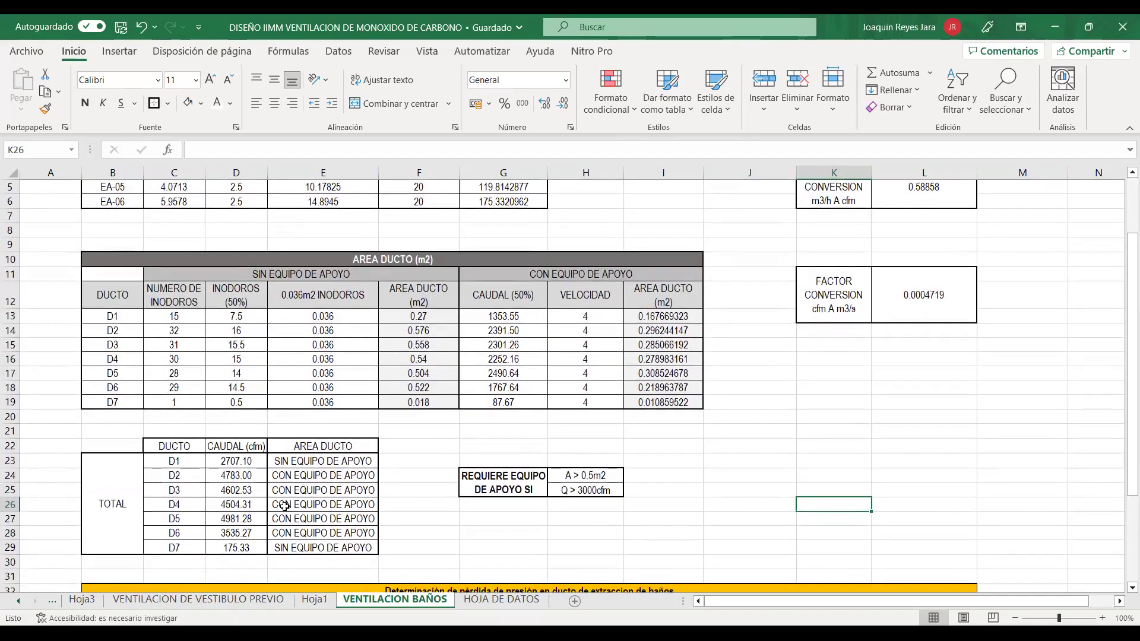
scroll(302, 484, "up", 2)
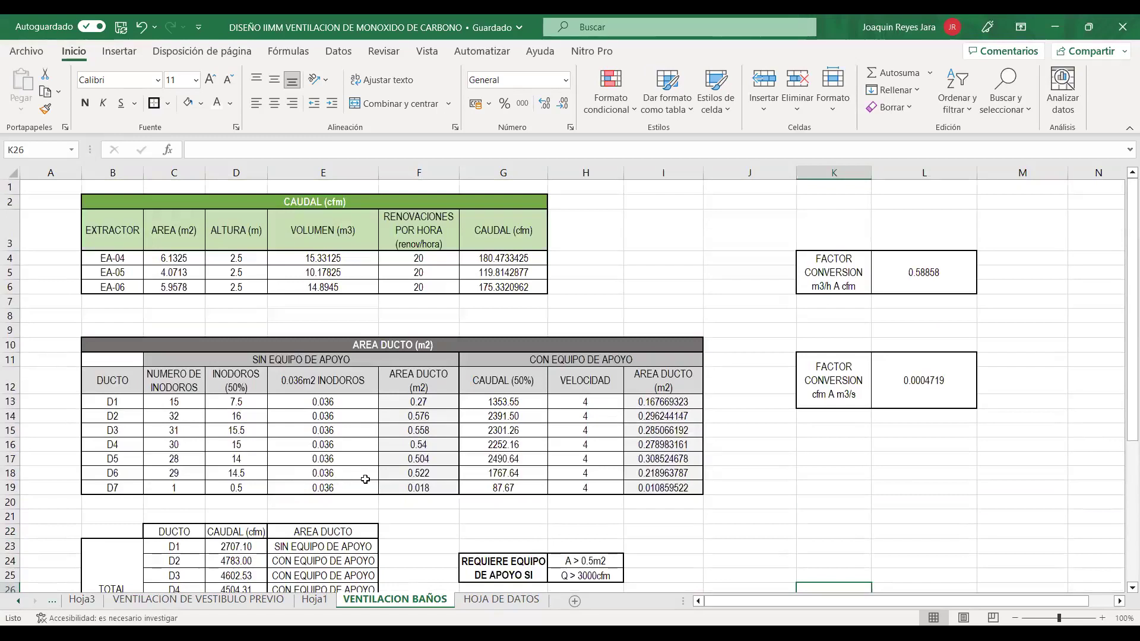
left_click(735, 500)
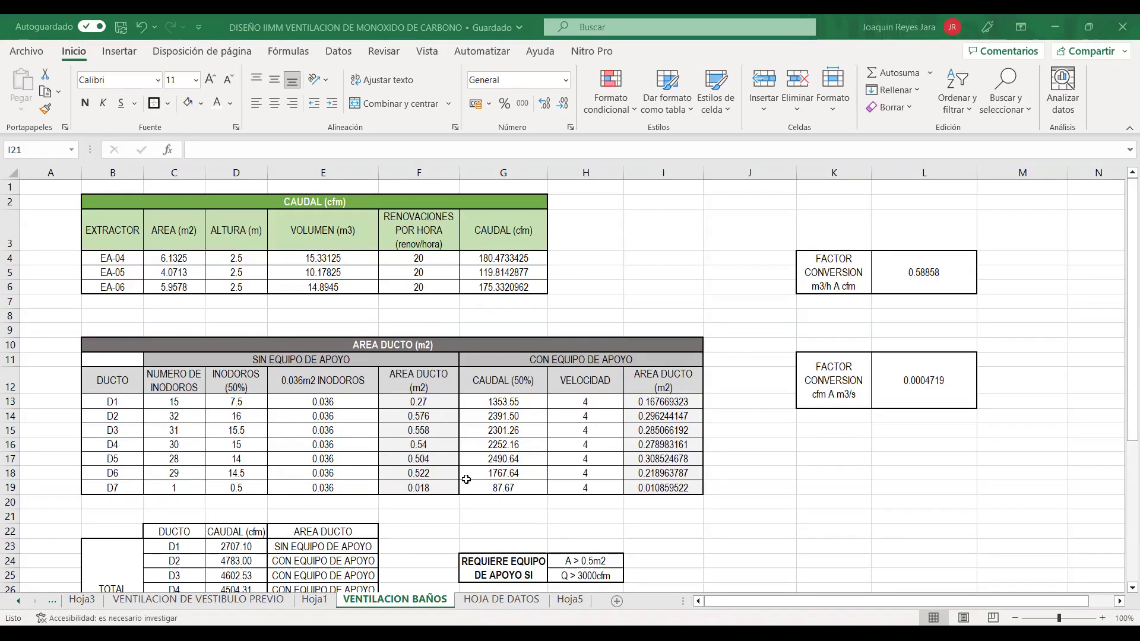
Examine the bathroom areas for PISO 16 and PISO 17 and the smoke trap duct assignments in Hoja5.
left_click(471, 600)
left_click(510, 358)
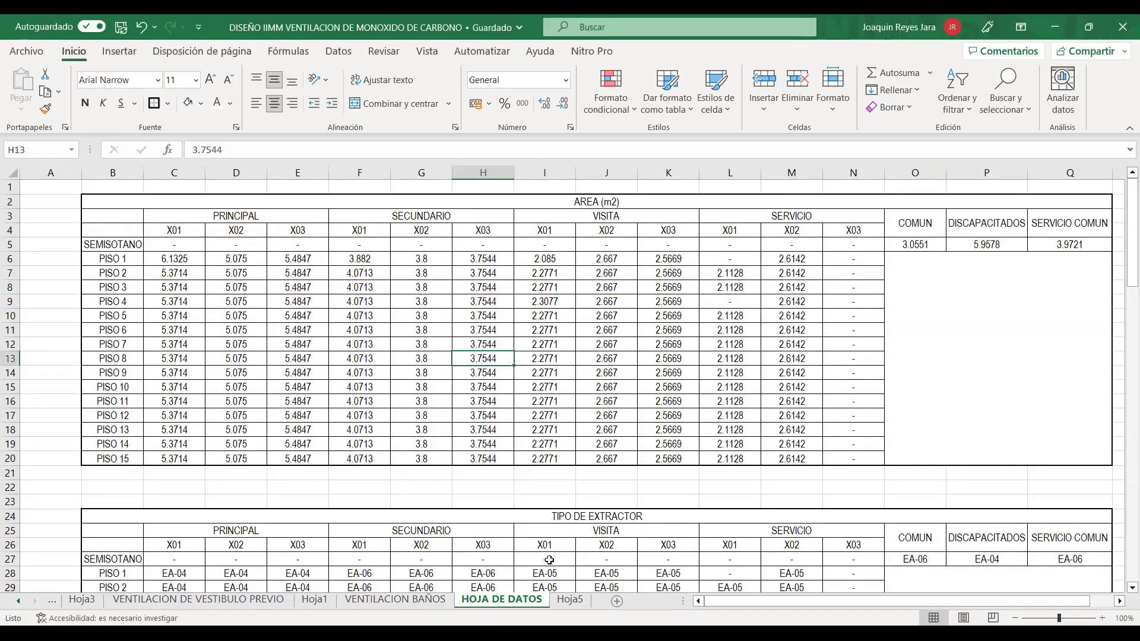
left_click(565, 601)
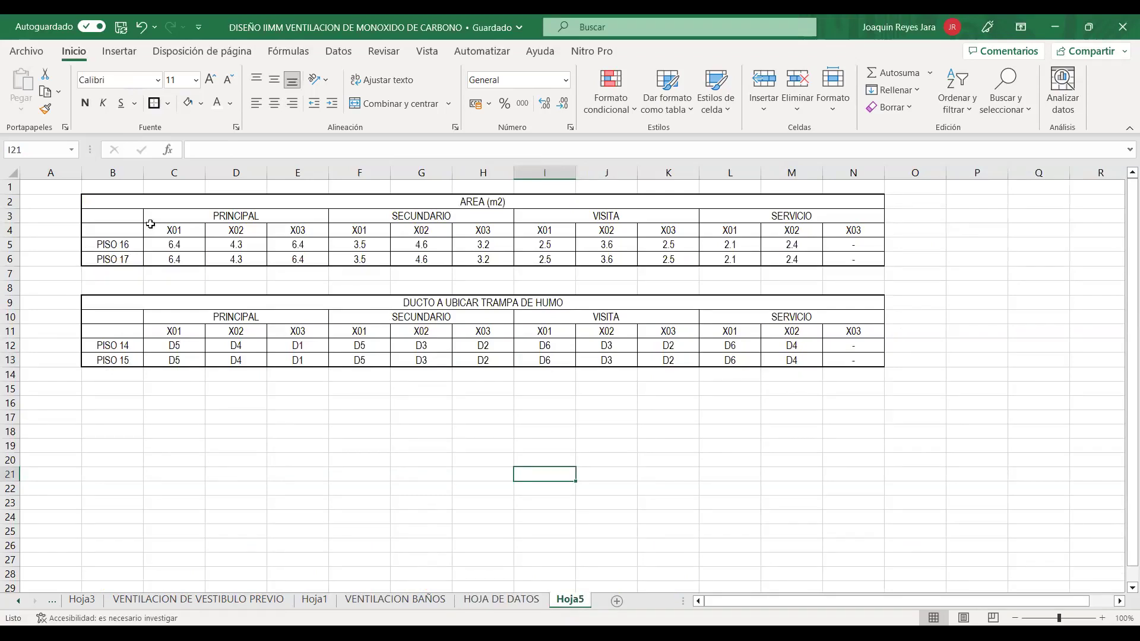
left_click_drag(9, 245, 10, 260)
left_click_drag(197, 244, 850, 262)
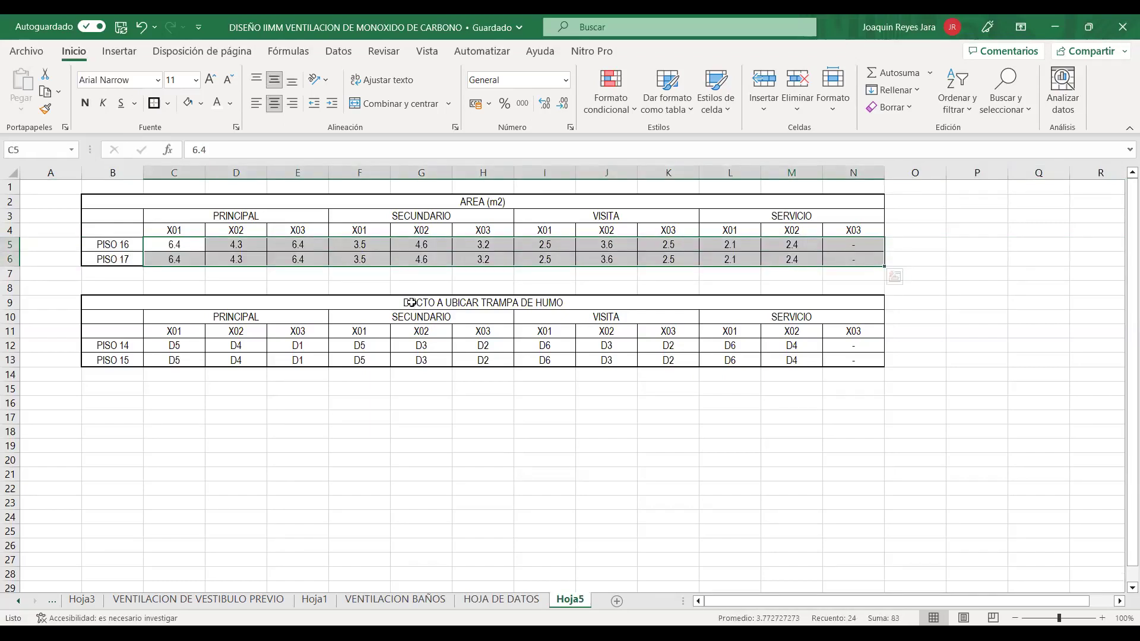
left_click_drag(191, 343, 846, 356)
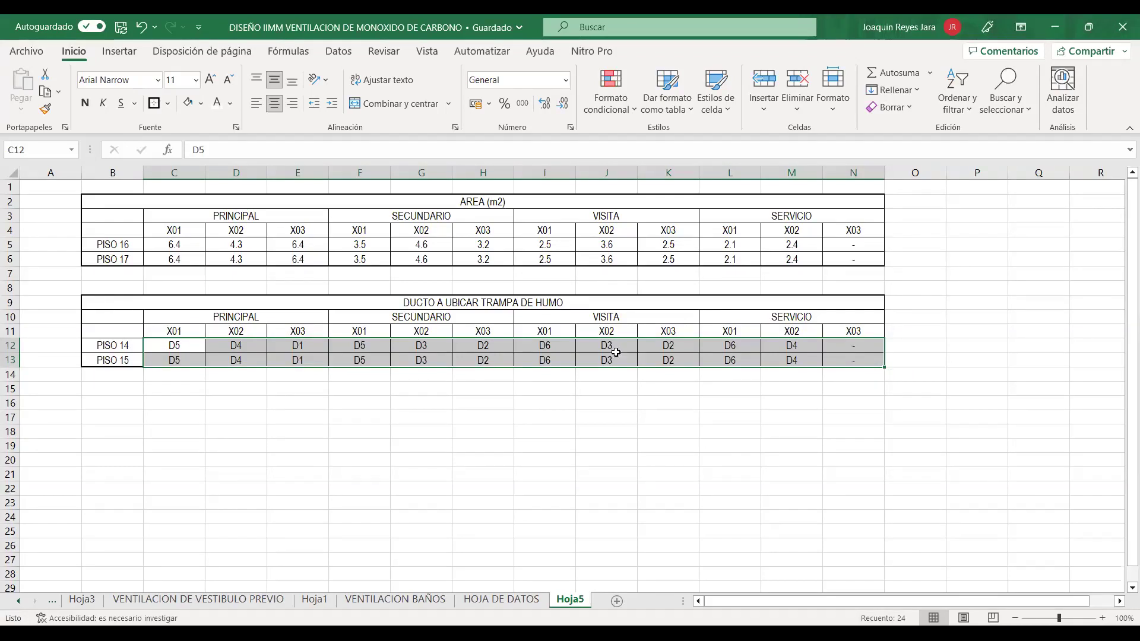
Review the extractor type and smoke trap duct tables in HOJA DE DATOS for the floors up to PISO 15.
left_click(501, 600)
scroll(134, 339, "down", 9)
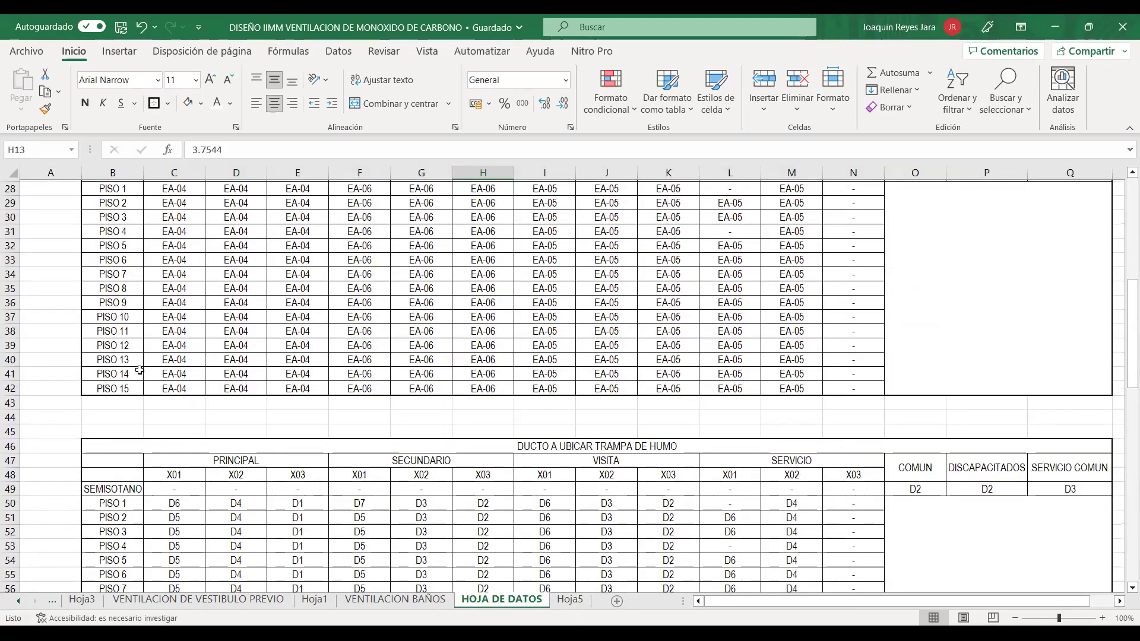
scroll(330, 352, "up", 5)
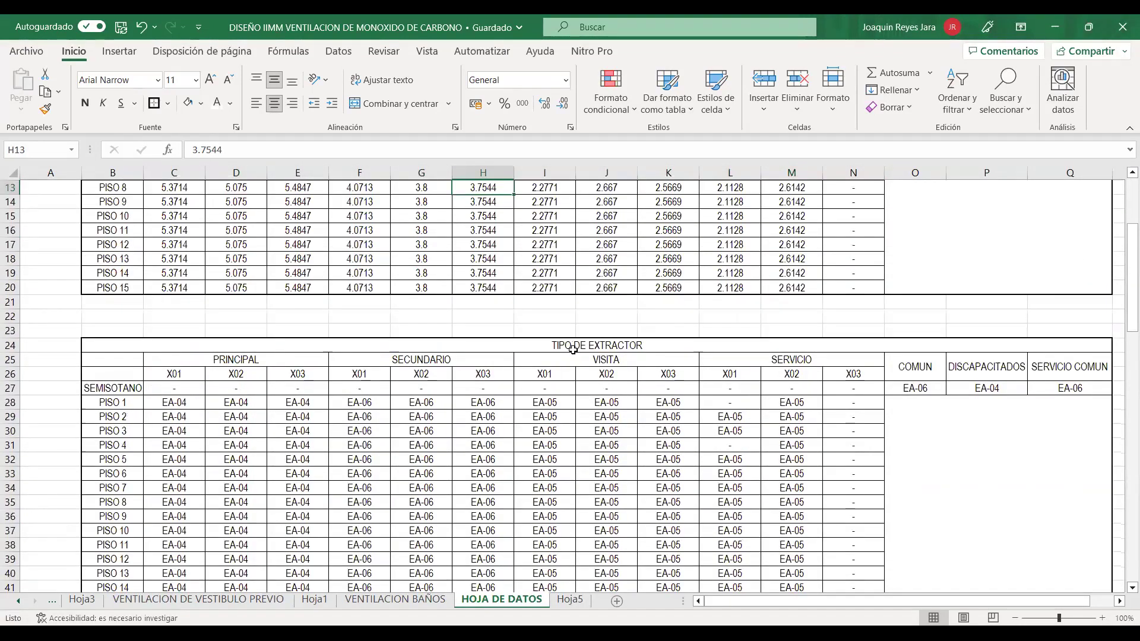
scroll(329, 352, "down", 9)
scroll(493, 263, "down", 2)
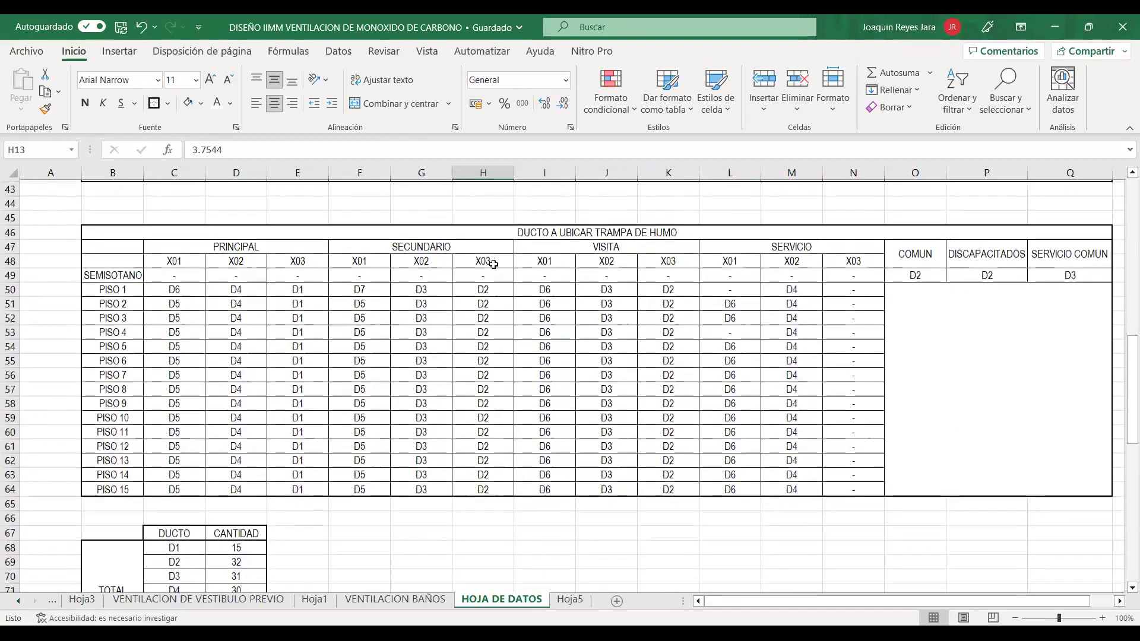
Review the duct quantities, CAUDAL (cfm) by floor and total airflow per duct in HOJA DE DATOS alongside the Hoja5 floor data.
scroll(485, 273, "down", 9)
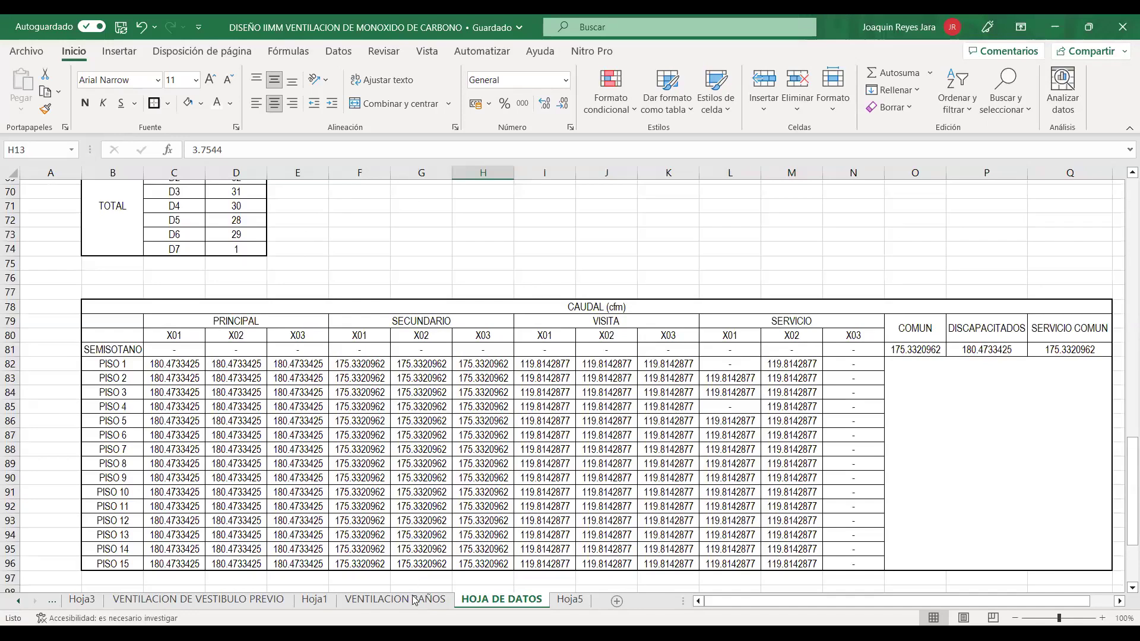
left_click(395, 600)
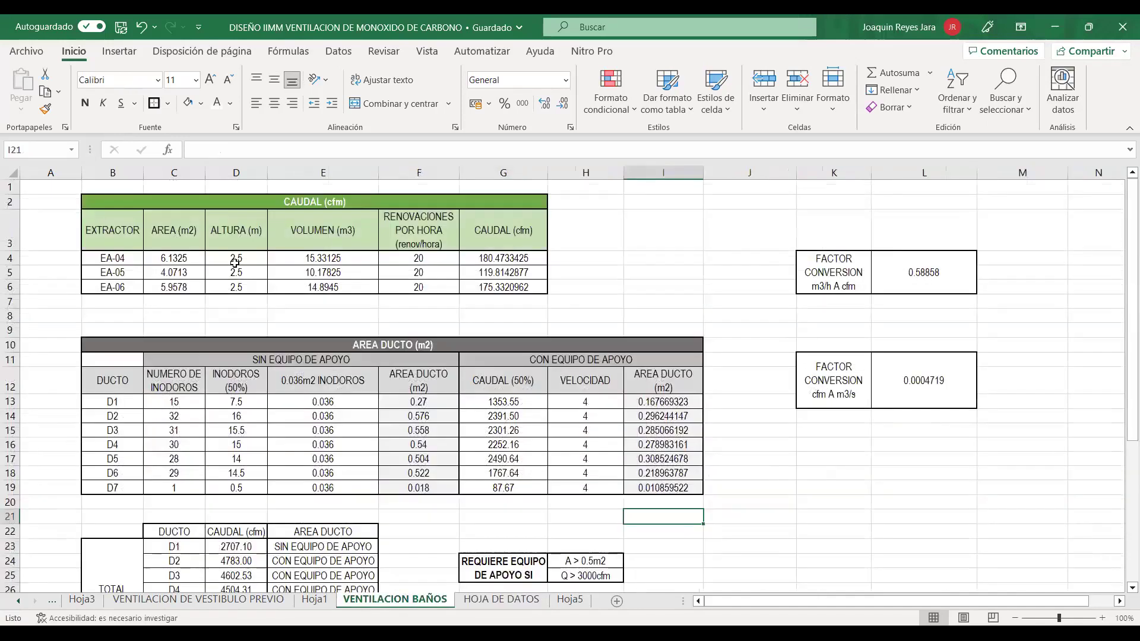
left_click(569, 601)
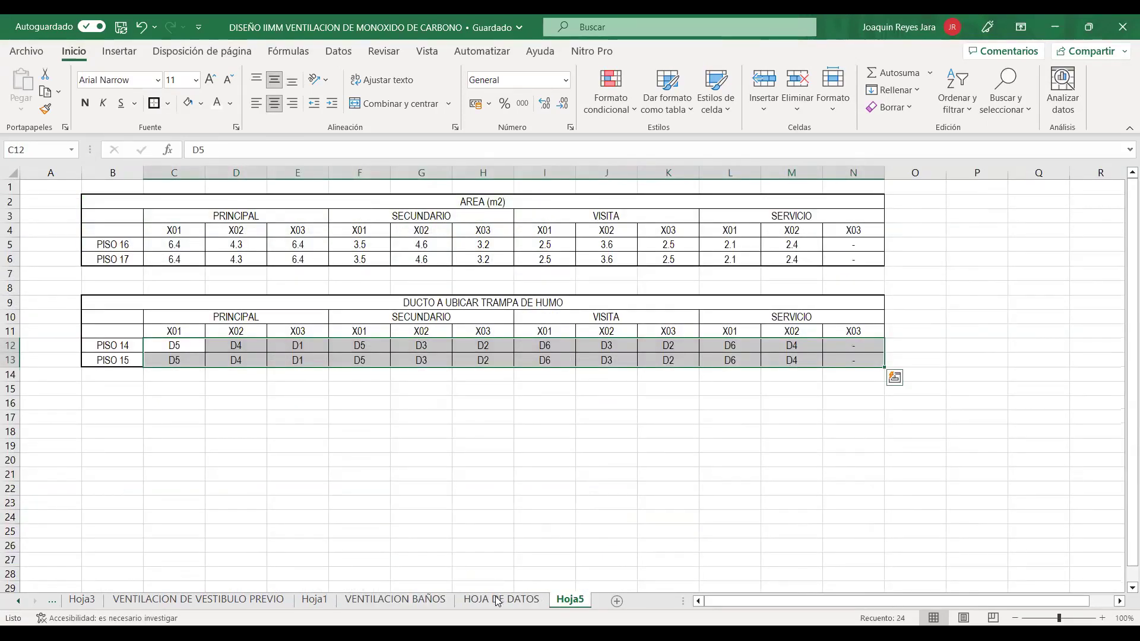
key("ctrl+Page_Up")
scroll(305, 317, "down", 4)
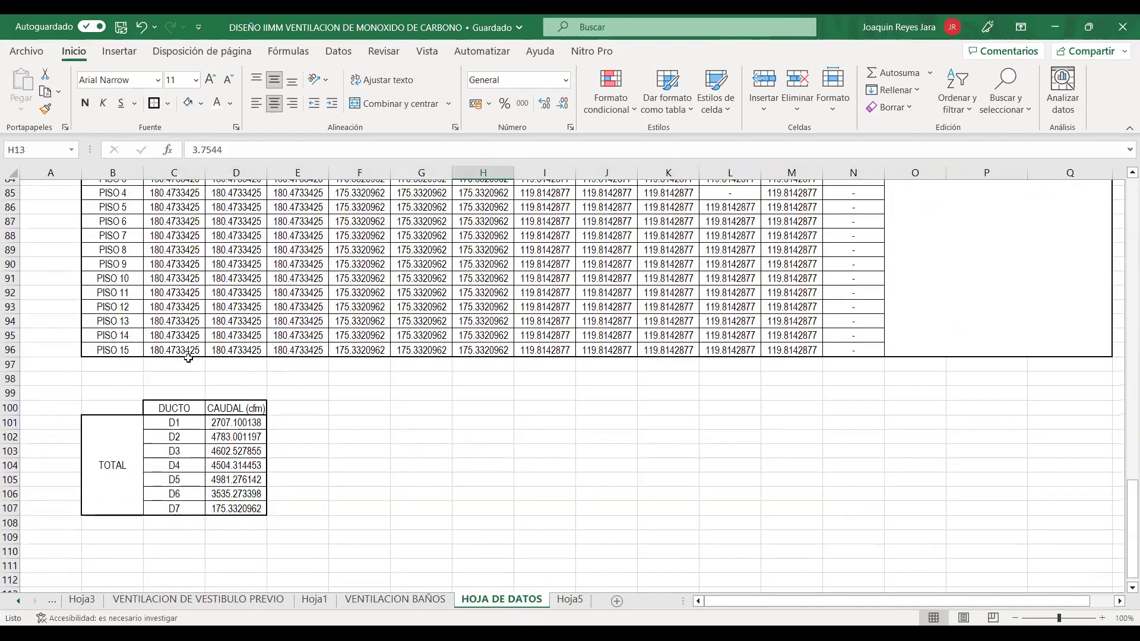
Inspect the NUMERO DE INODOROS source references for ducts D1 and D2 in VENTILACION BAÑOS, along with the duct areas and support equipment classification.
key("ctrl+Page_Up")
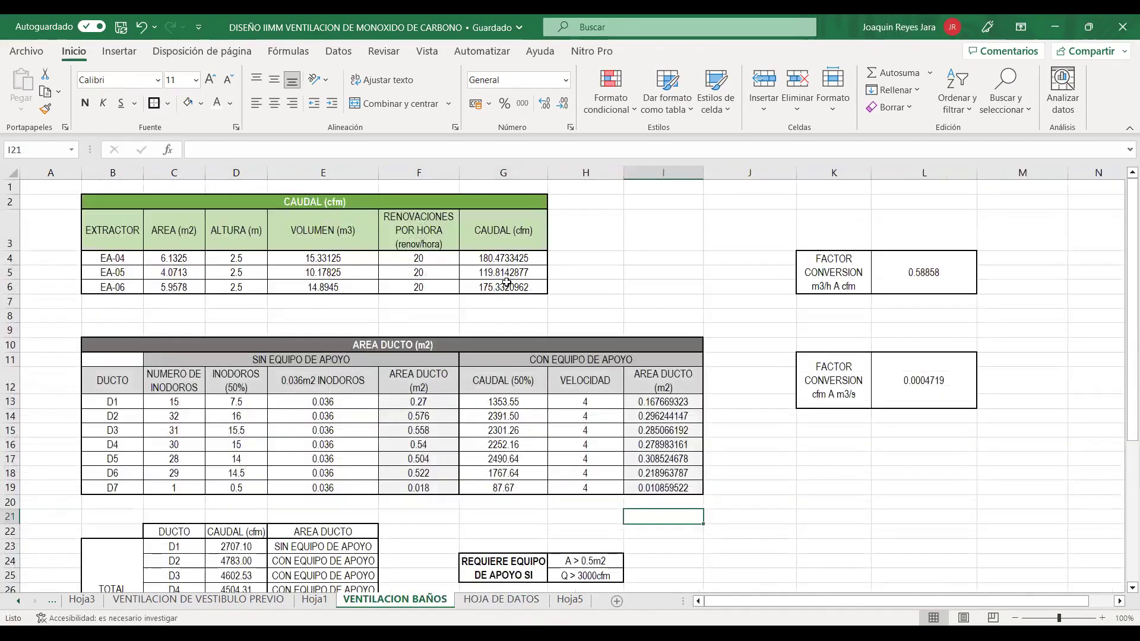
scroll(505, 282, "down", 1)
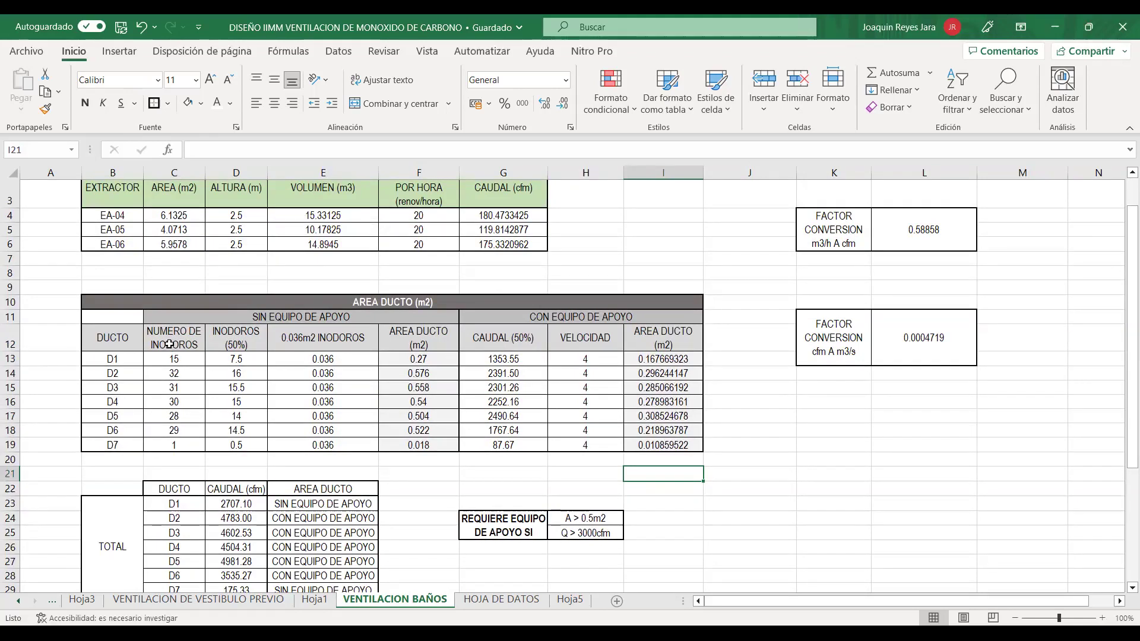
left_click(178, 363)
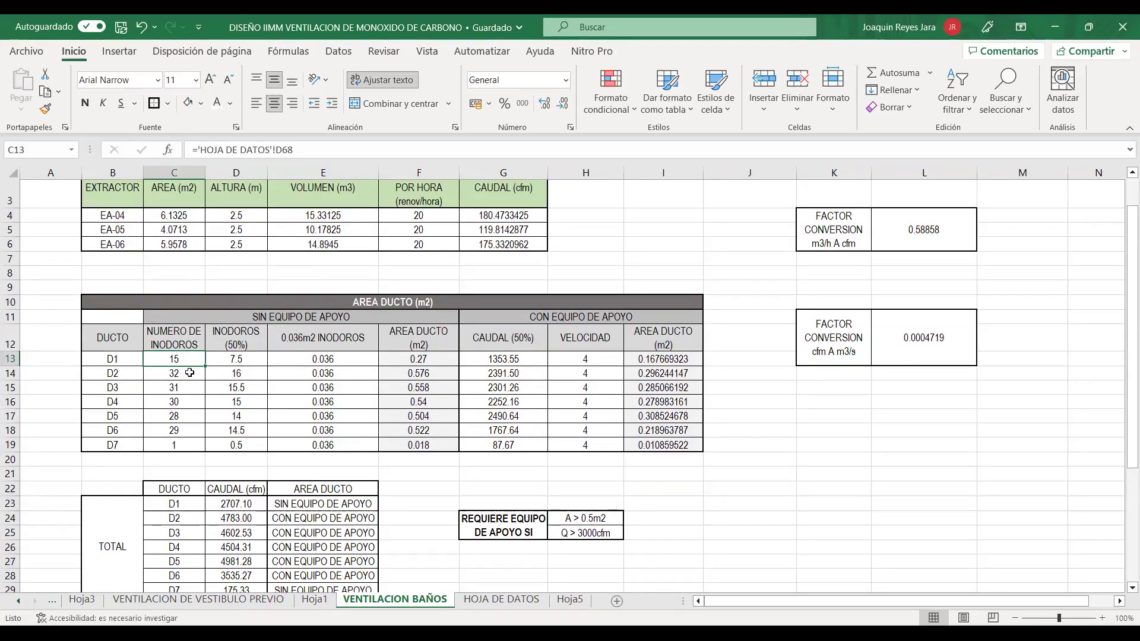
left_click(185, 372)
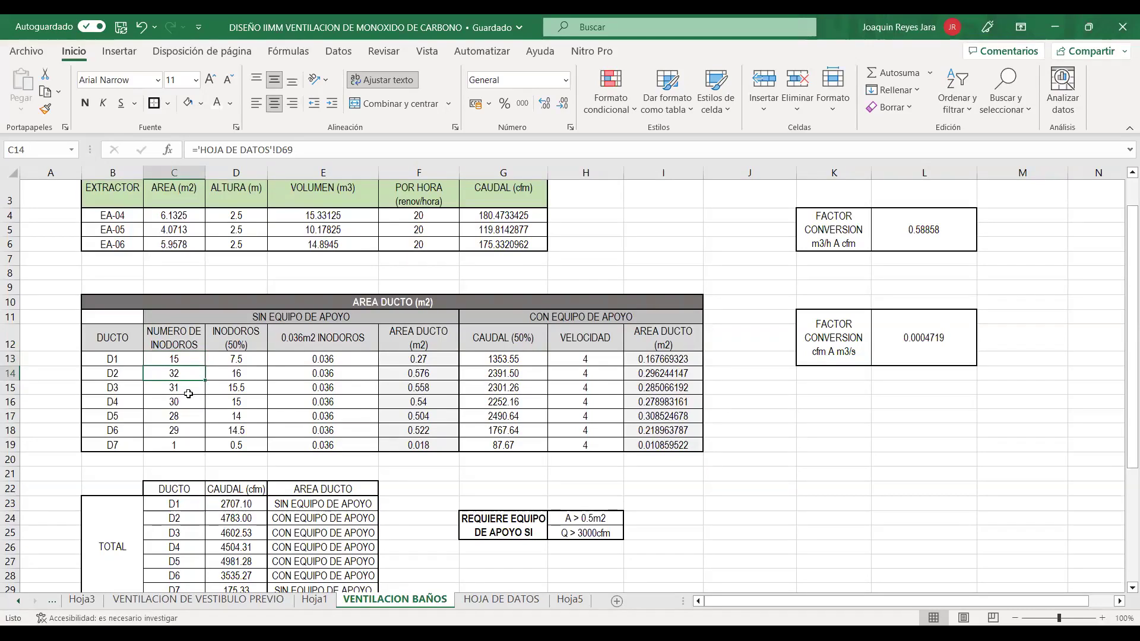
scroll(551, 351, "down", 1)
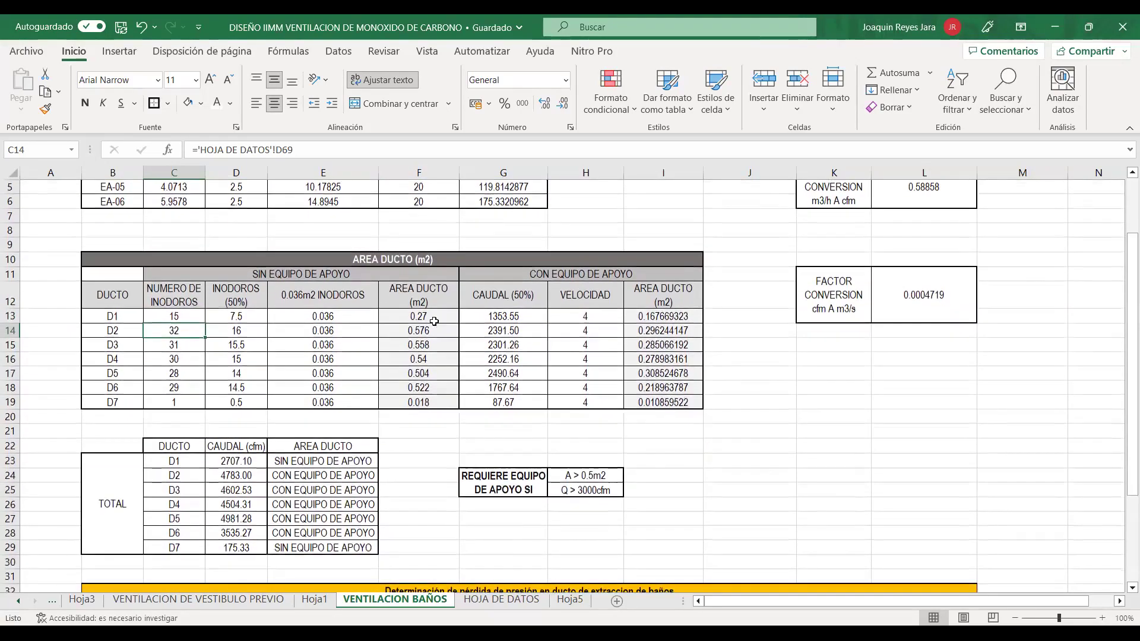
scroll(671, 331, "up", 2)
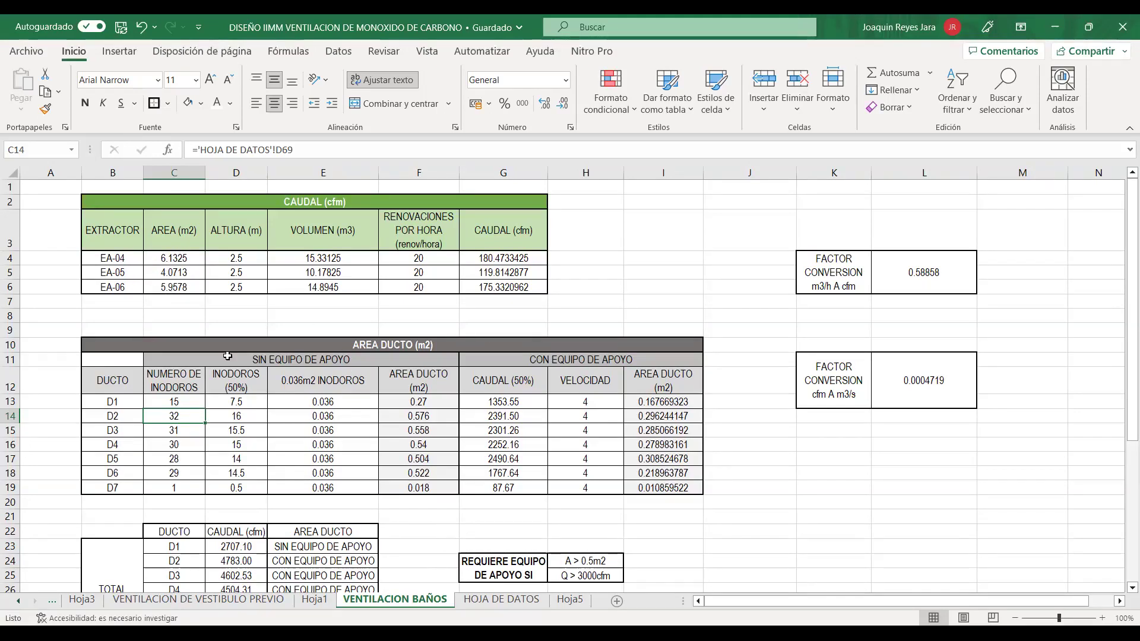
Compare the Hoja5 area and smoke trap tables with the VENTILACION BAÑOS calculations and the AREA (m2) table in HOJA DE DATOS.
left_click(565, 600)
left_click(538, 599)
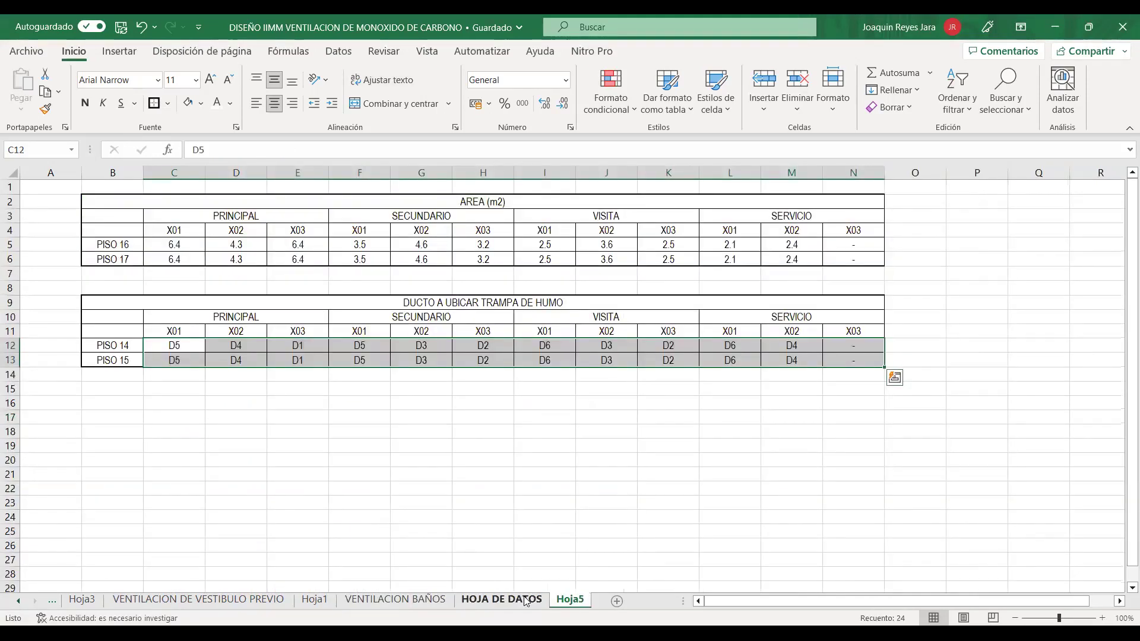
left_click(395, 599)
scroll(420, 349, "down", 3)
scroll(420, 349, "up", 3)
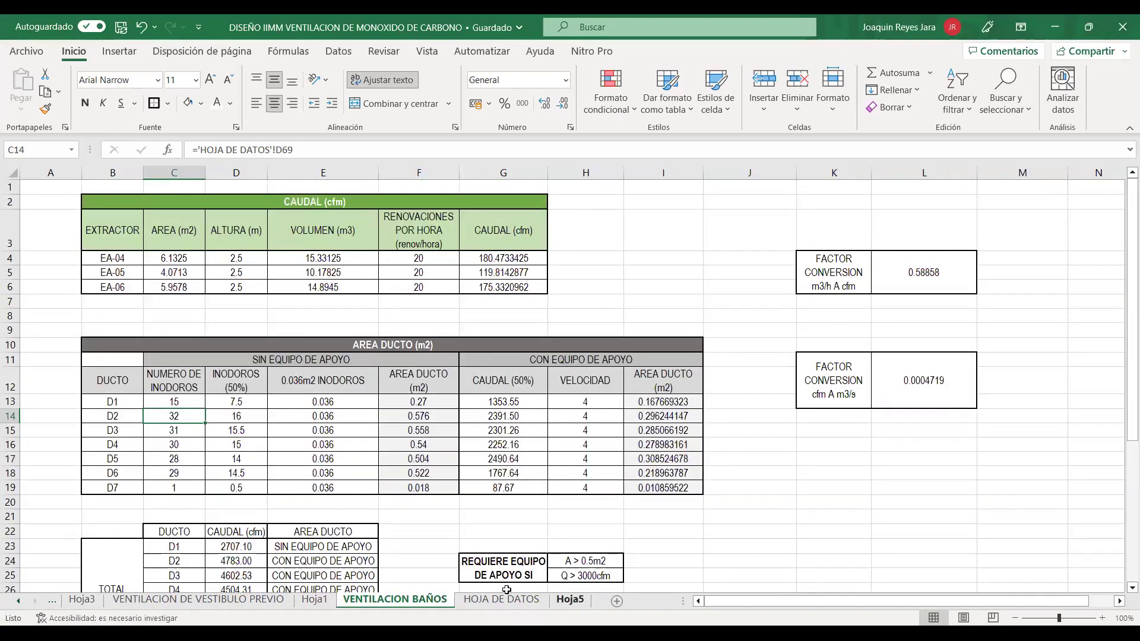
key("ctrl+Page_Down")
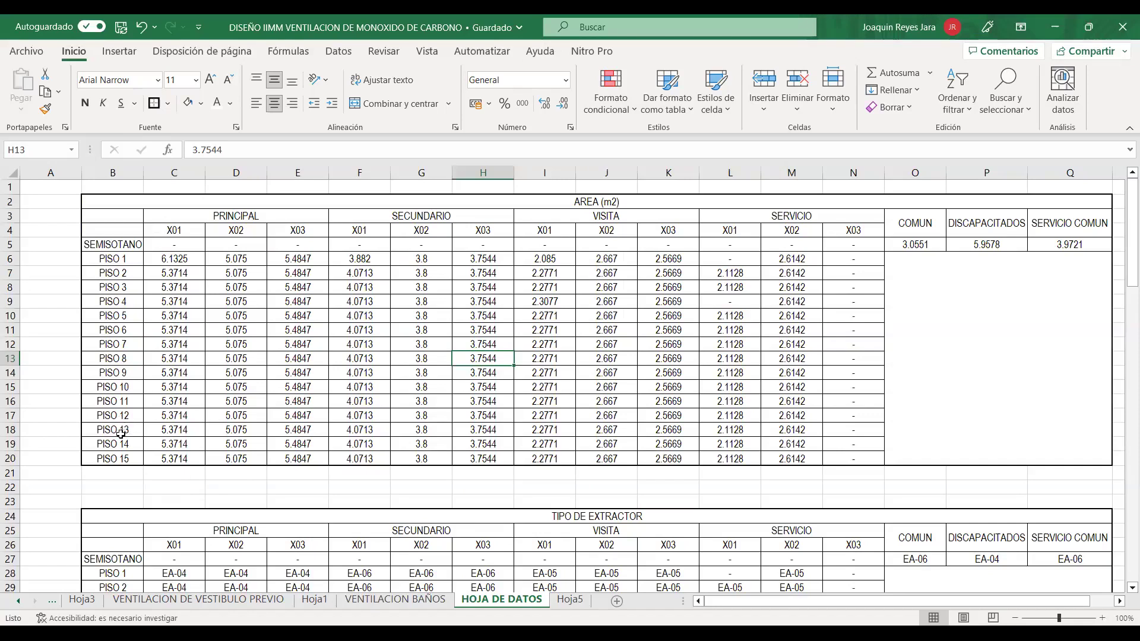
Review the bathroom extraction tables on the HOJA DE DATOS, VENTILACION BAÑOS and Hoja5 sheets, including duct areas, airflow and pressure losses.
scroll(121, 434, "down", 9)
left_click(395, 600)
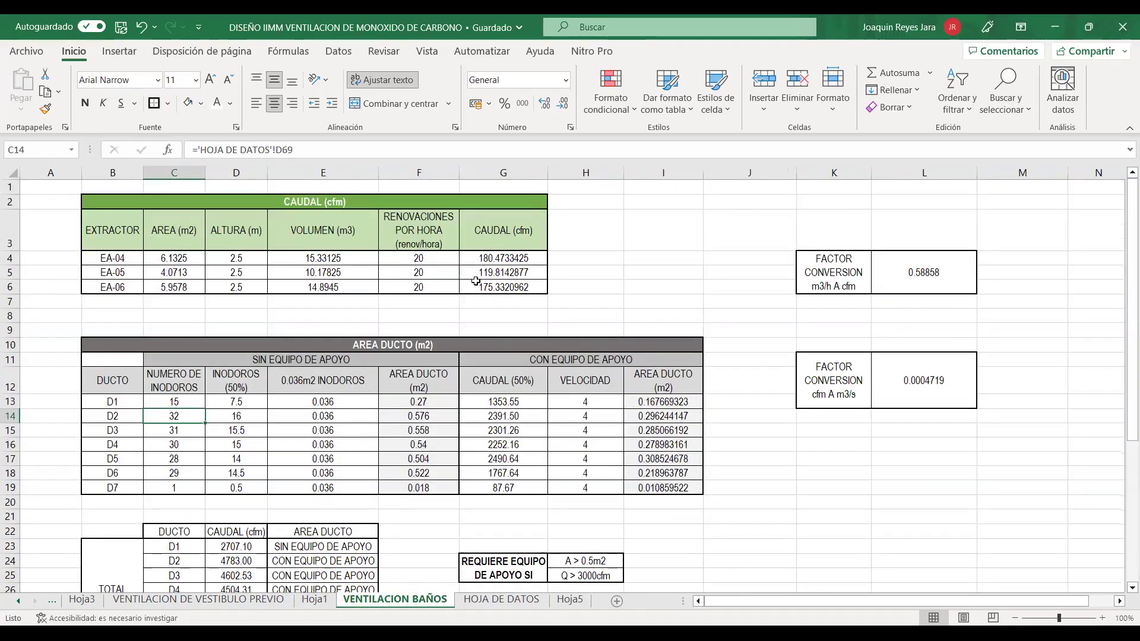
scroll(476, 281, "down", 1)
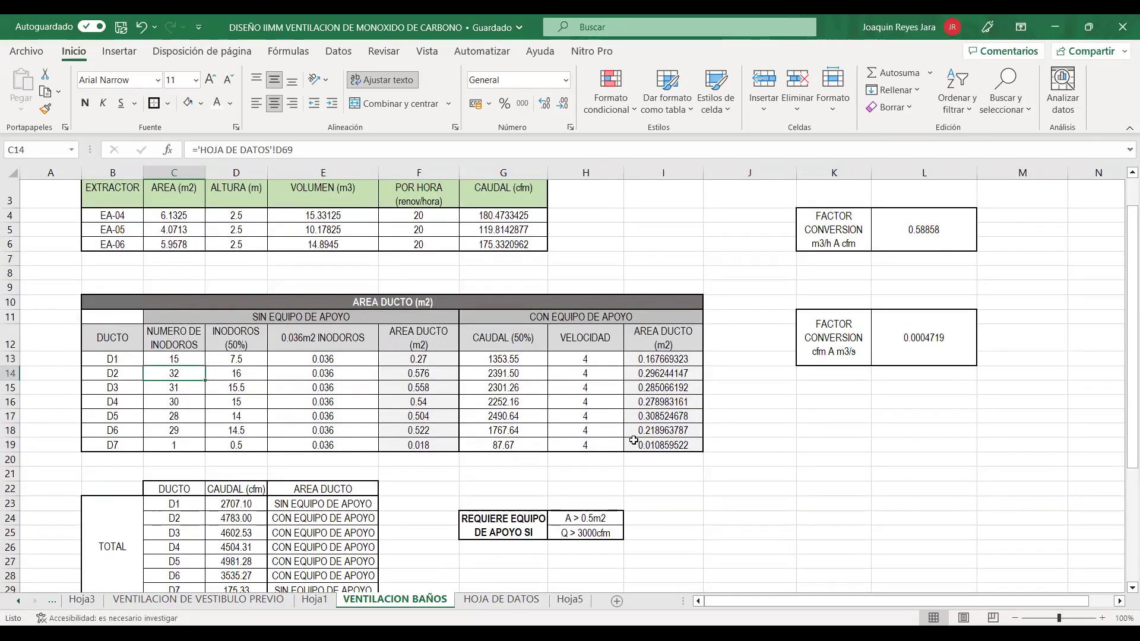
scroll(609, 406, "down", 5)
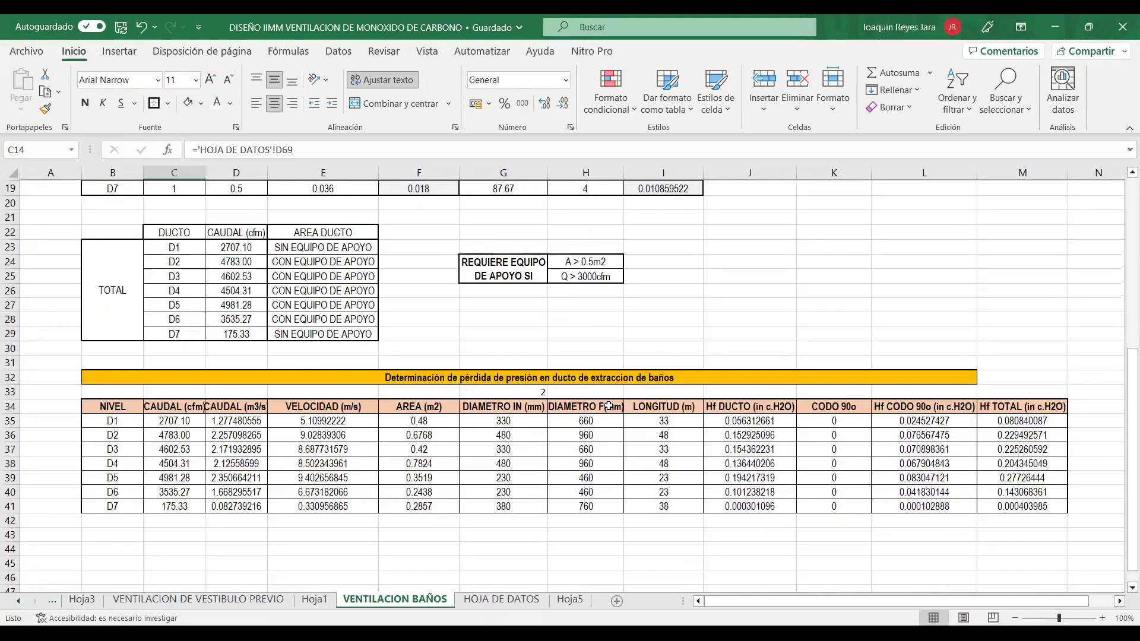
scroll(543, 451, "up", 3)
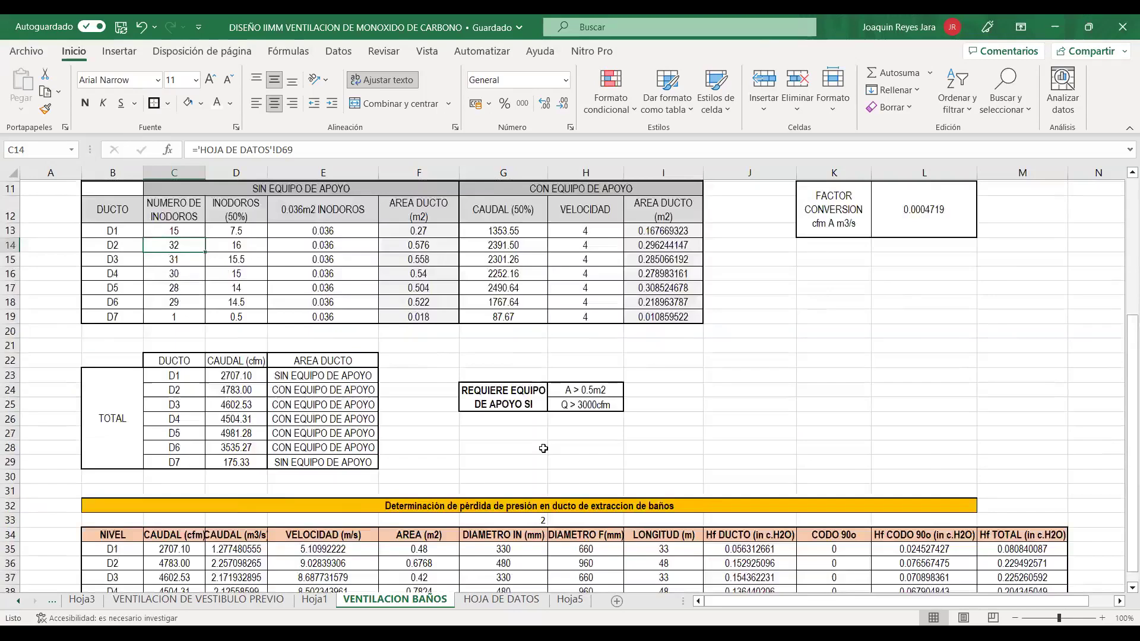
scroll(543, 449, "up", 3)
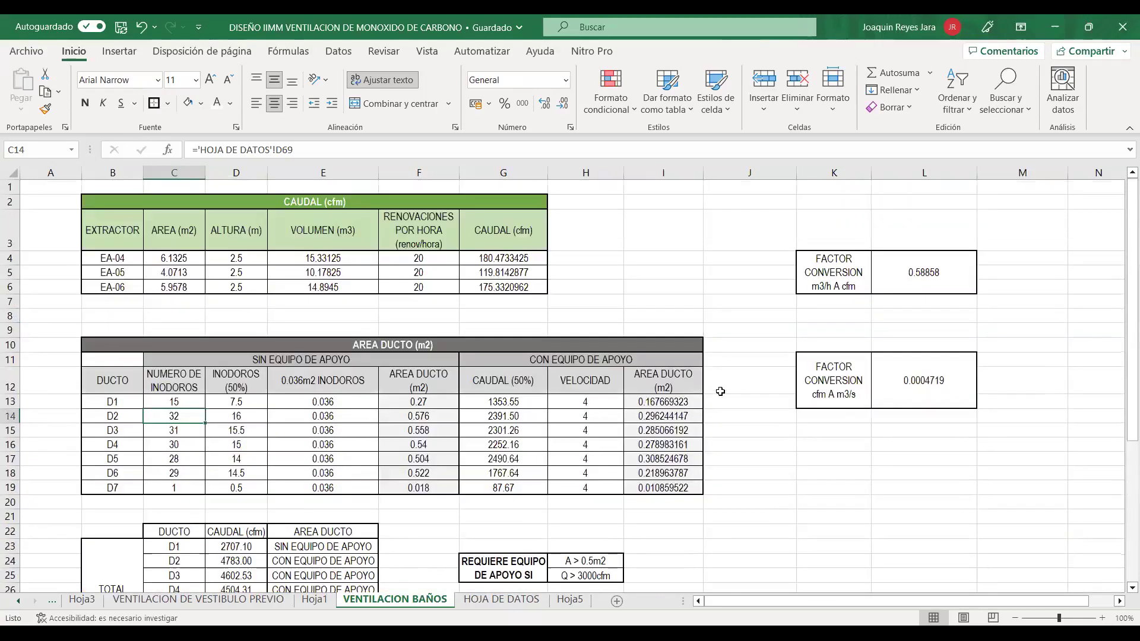
left_click(569, 600)
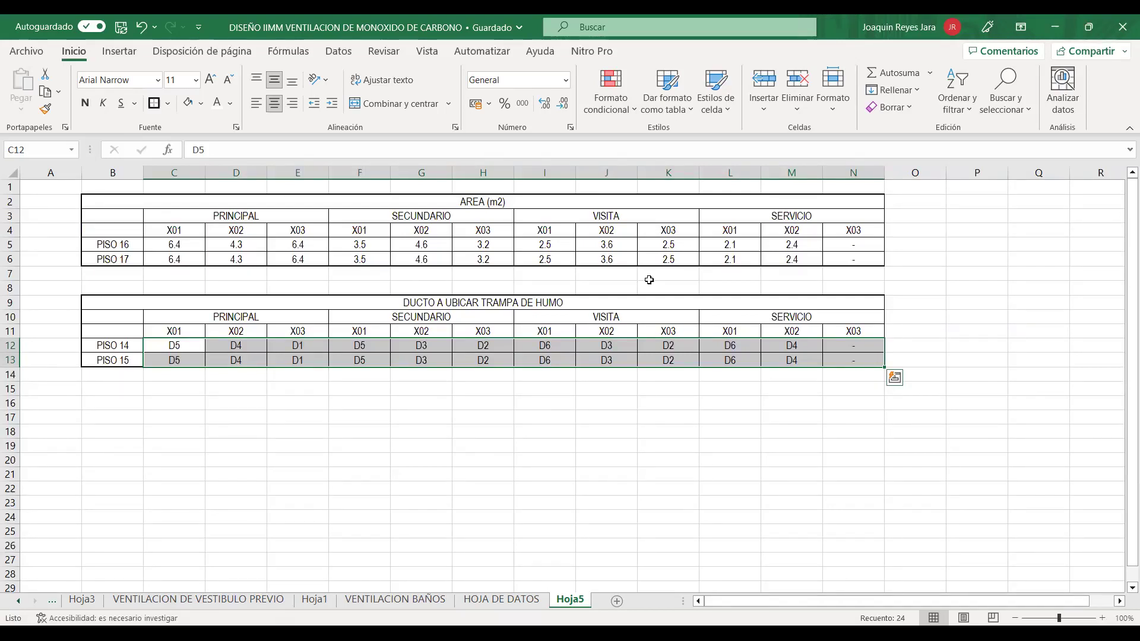
key("Escape")
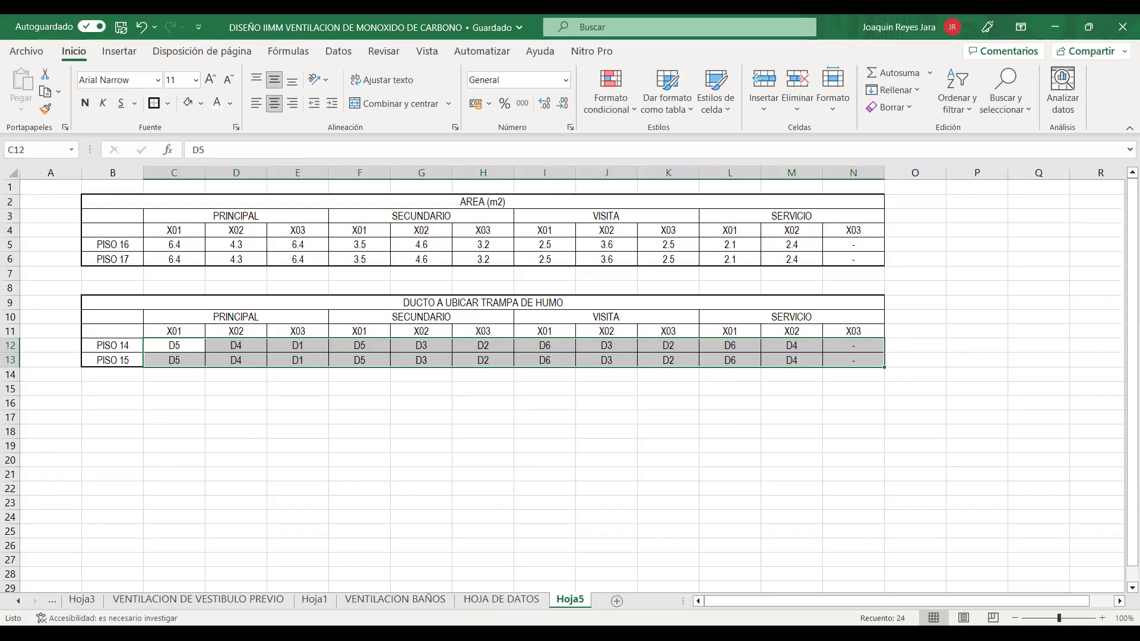
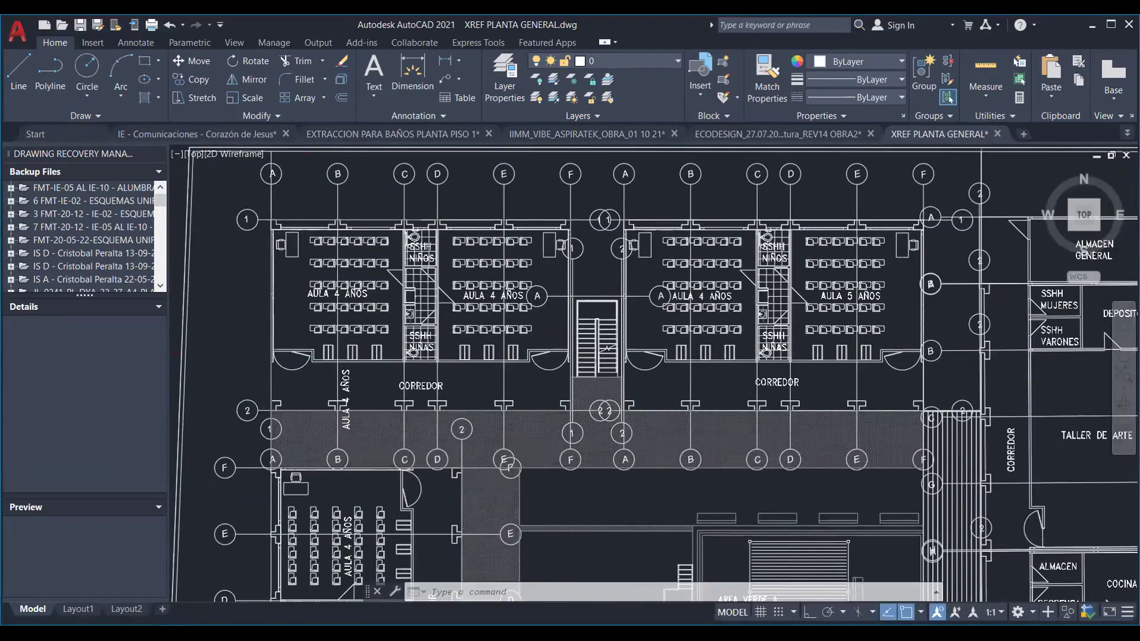
In AutoCAD, survey the XREF PLANTA GENERAL drawing across the classrooms, taller de arte, comedor and administration block with its SH restrooms.
scroll(499, 280, "down", 2)
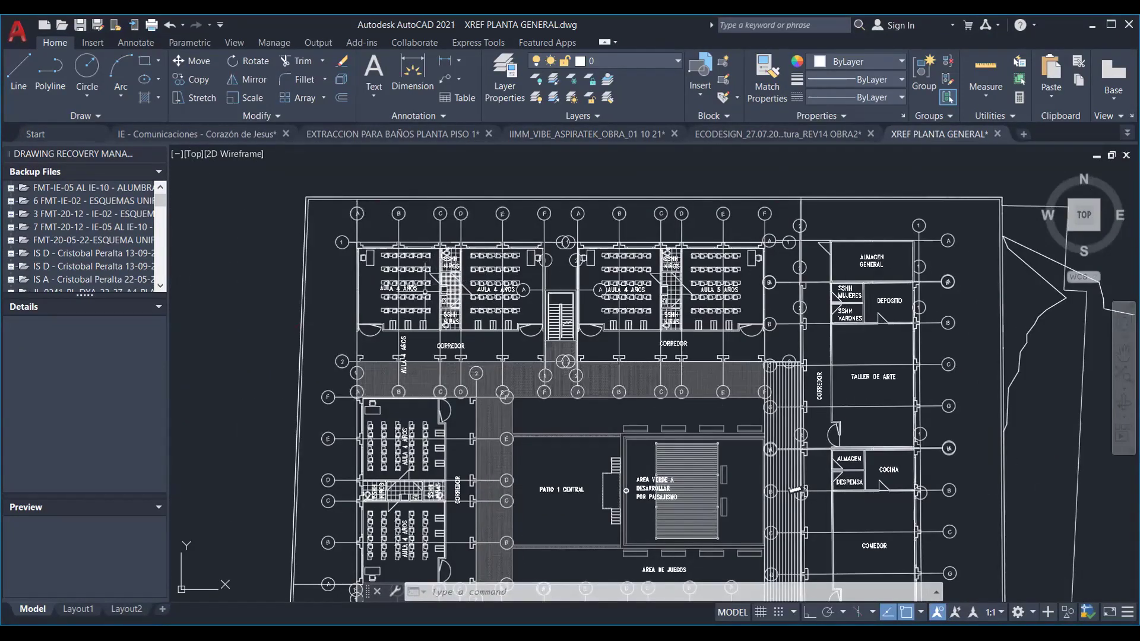
middle_click_drag(500, 280, 493, 161)
middle_click_drag(570, 368, 450, 433)
mouse_move(711, 262)
middle_mouse_down()
mouse_move(681, 255)
mouse_move(729, 259)
middle_mouse_up()
scroll(680, 255, "up", 2)
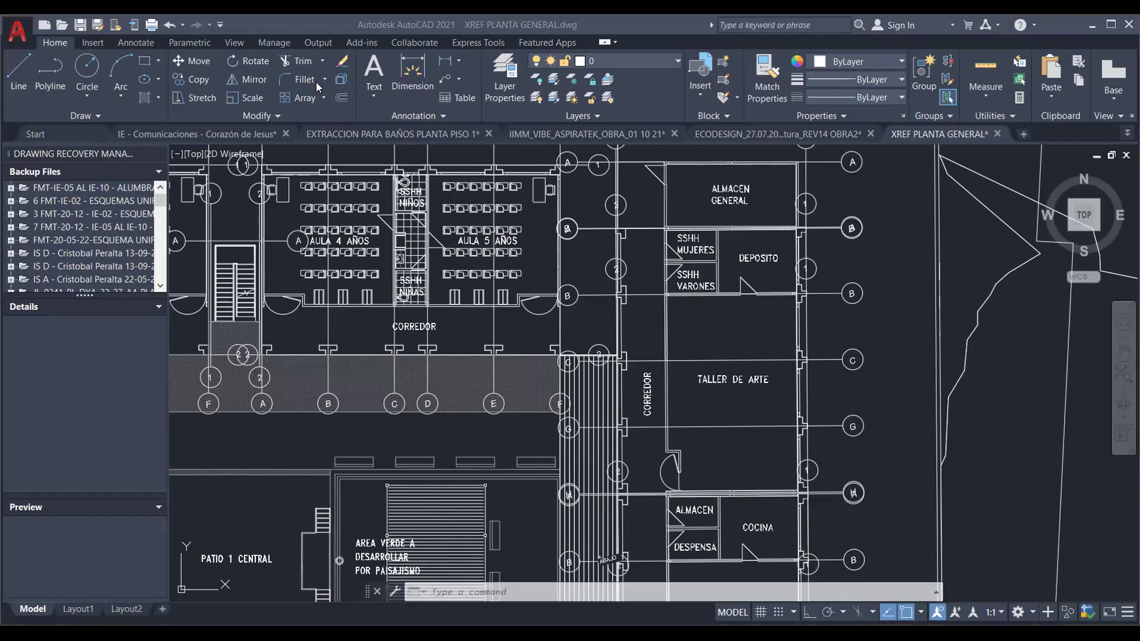
scroll(565, 485, "down", 5)
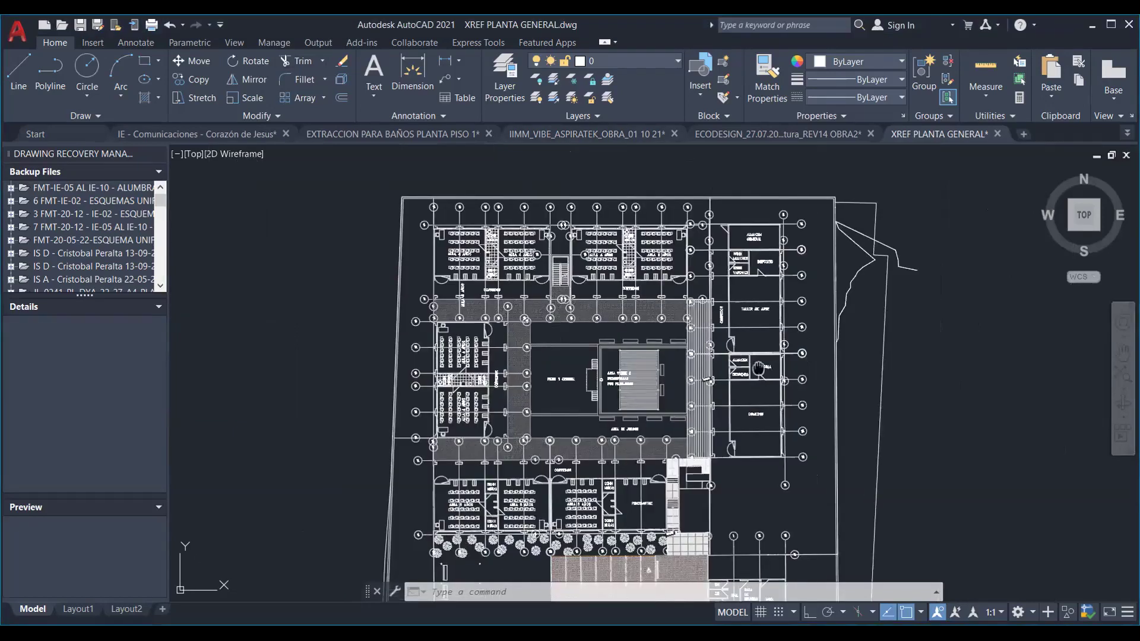
scroll(566, 485, "up", 6)
scroll(565, 485, "down", 2)
scroll(565, 485, "down", 2)
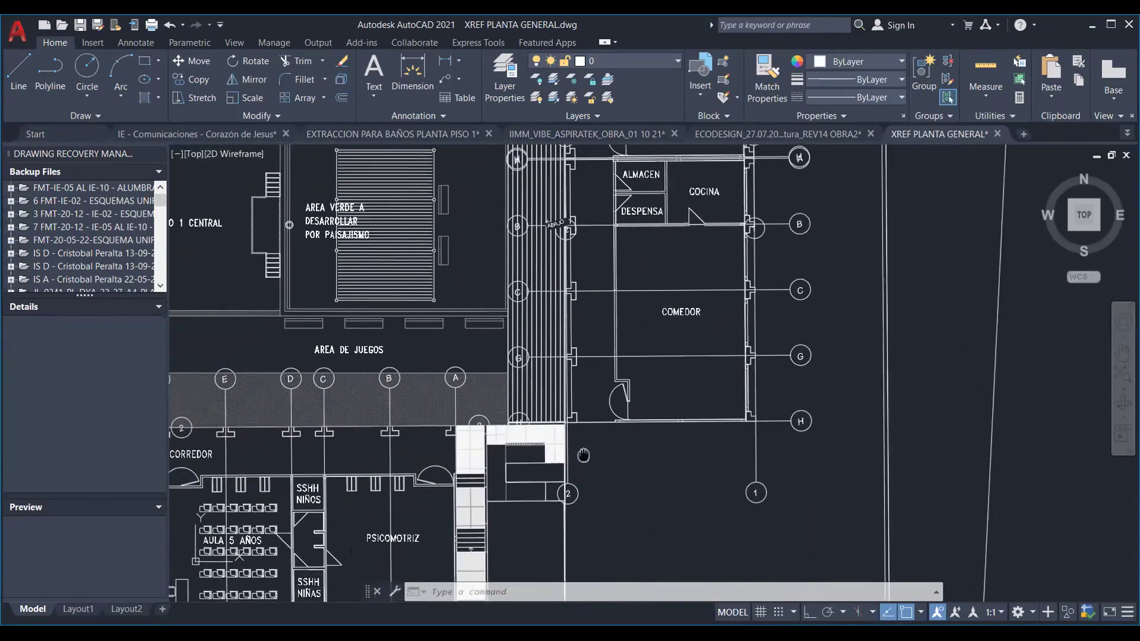
scroll(566, 486, "up", 2)
mouse_move(633, 298)
middle_mouse_down()
mouse_move(680, 321)
mouse_move(685, 178)
middle_mouse_up()
scroll(689, 404, "down", 2)
scroll(689, 404, "up", 4)
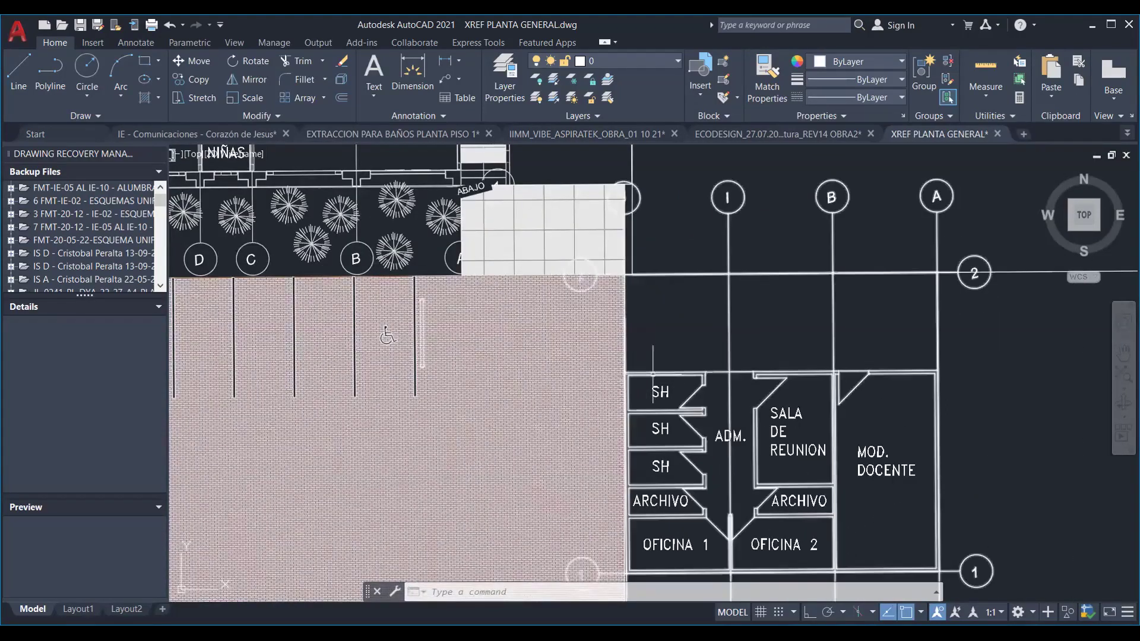
Examine the SSHH NIÑOS and SSHH NIÑAS restrooms and their exterior wall between axes C and D in the block beside Patio 1 Central.
mouse_move(387, 335)
middle_mouse_down()
mouse_move(594, 443)
mouse_move(706, 529)
mouse_move(819, 525)
middle_mouse_up()
scroll(772, 510, "down", 3)
scroll(609, 464, "up", 6)
scroll(609, 464, "down", 3)
scroll(410, 255, "up", 3)
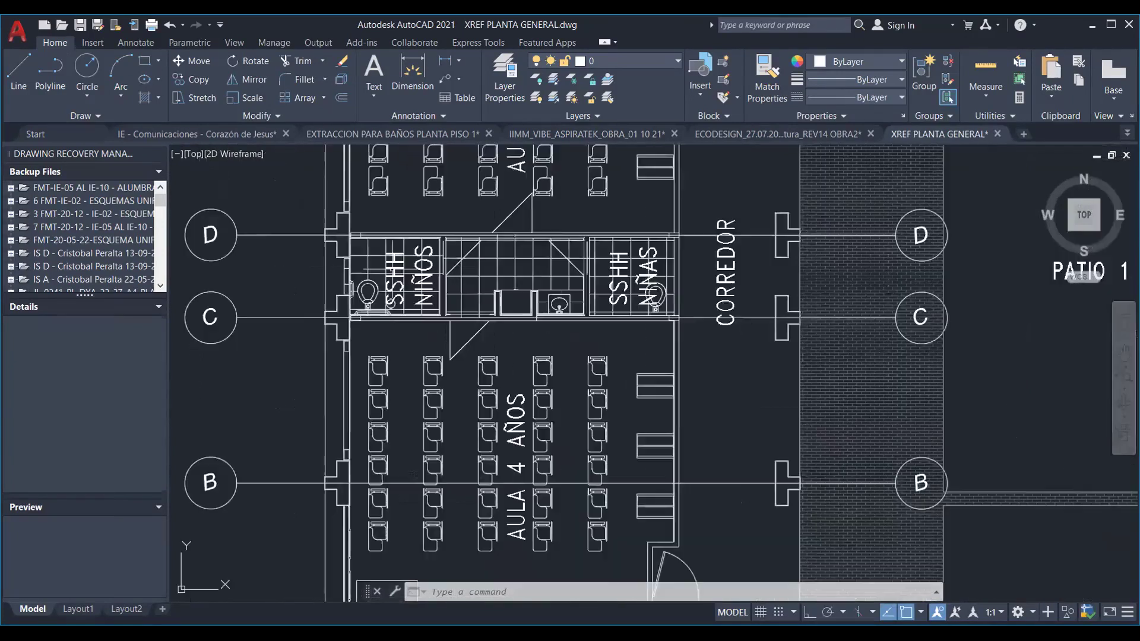
scroll(357, 261, "up", 2)
middle_click_drag(356, 261, 455, 269)
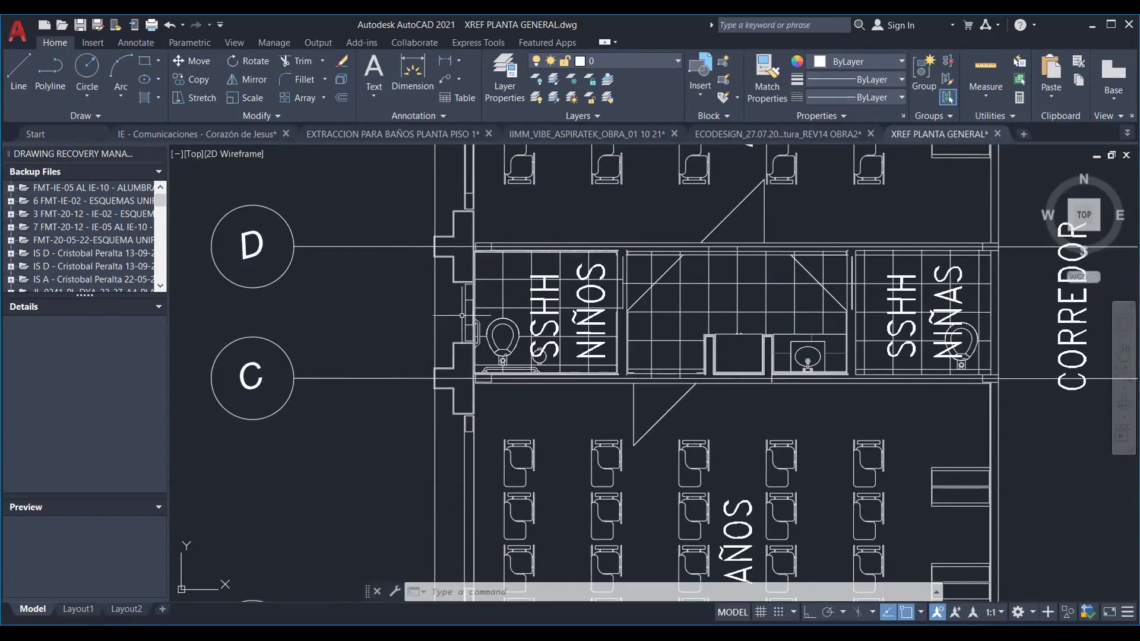
scroll(463, 316, "up", 5)
scroll(464, 294, "down", 4)
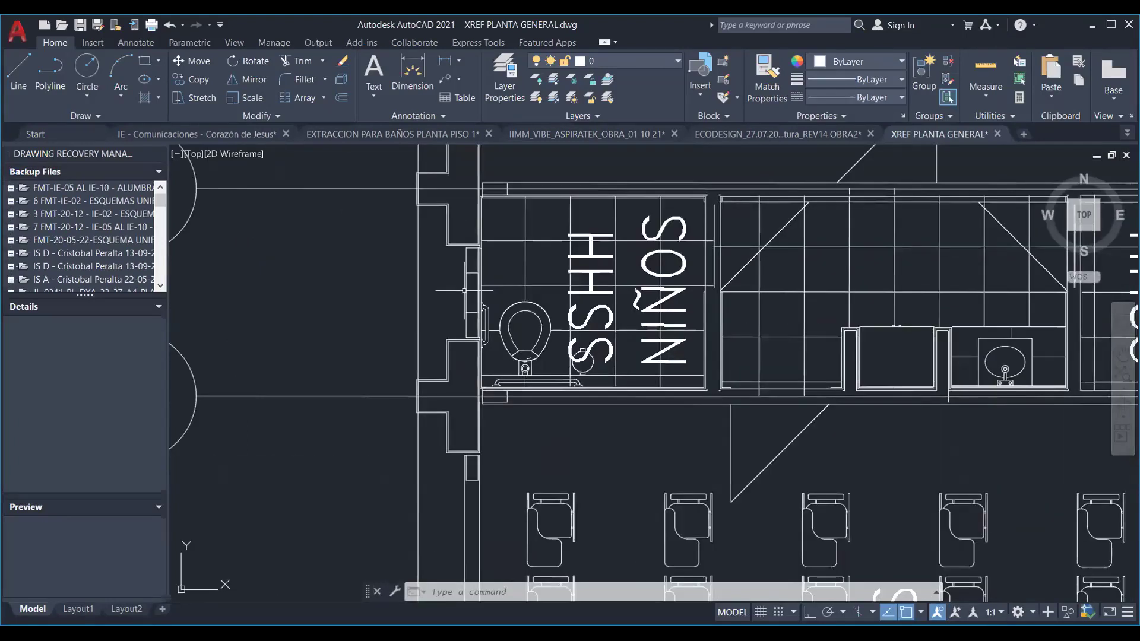
middle_click_drag(471, 267, 332, 300)
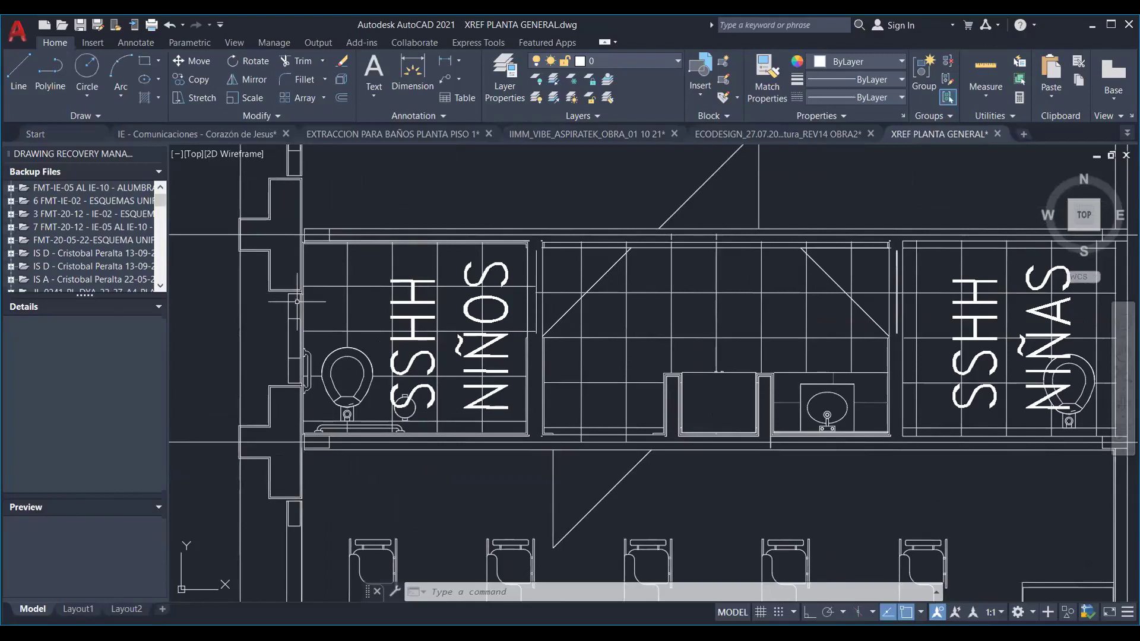
scroll(298, 308, "down", 4)
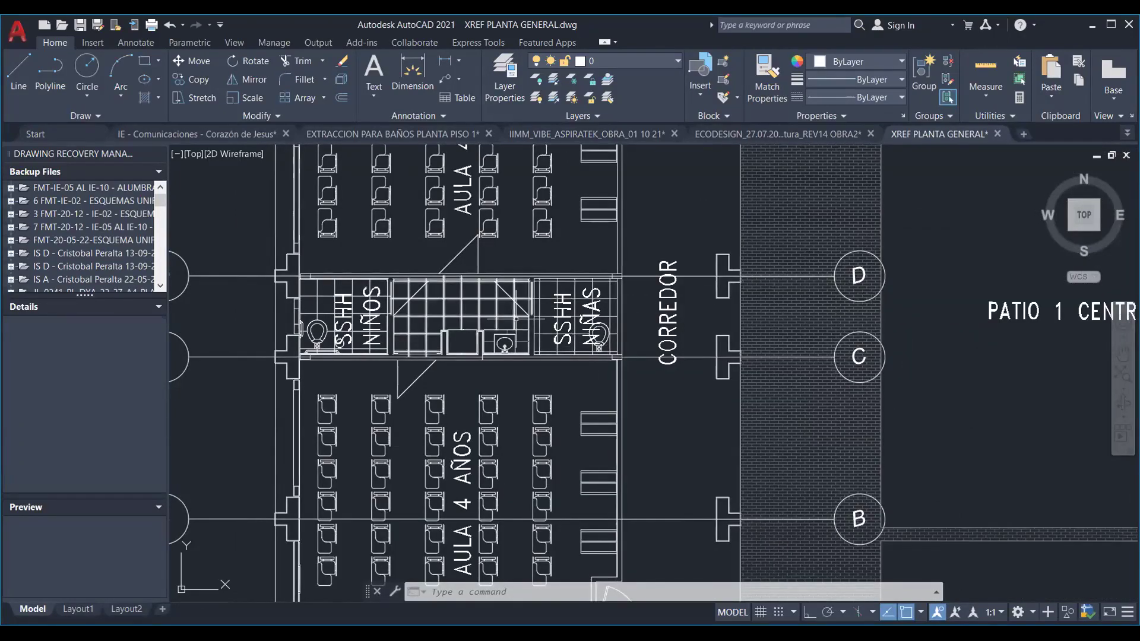
middle_click_drag(339, 288, 497, 333)
scroll(428, 337, "down", 5)
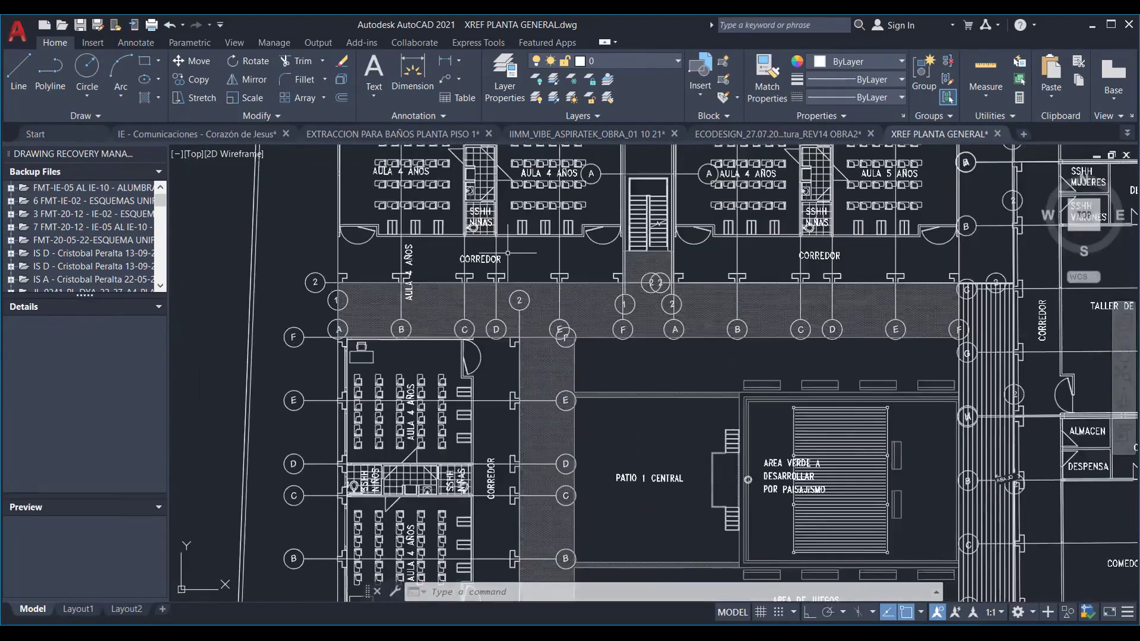
Inspect the restrooms between the AULA 4 AÑOS classrooms along axis 1, including the exterior wall at SSHH NIÑOS and the site boundary.
middle_click_drag(508, 252, 480, 356)
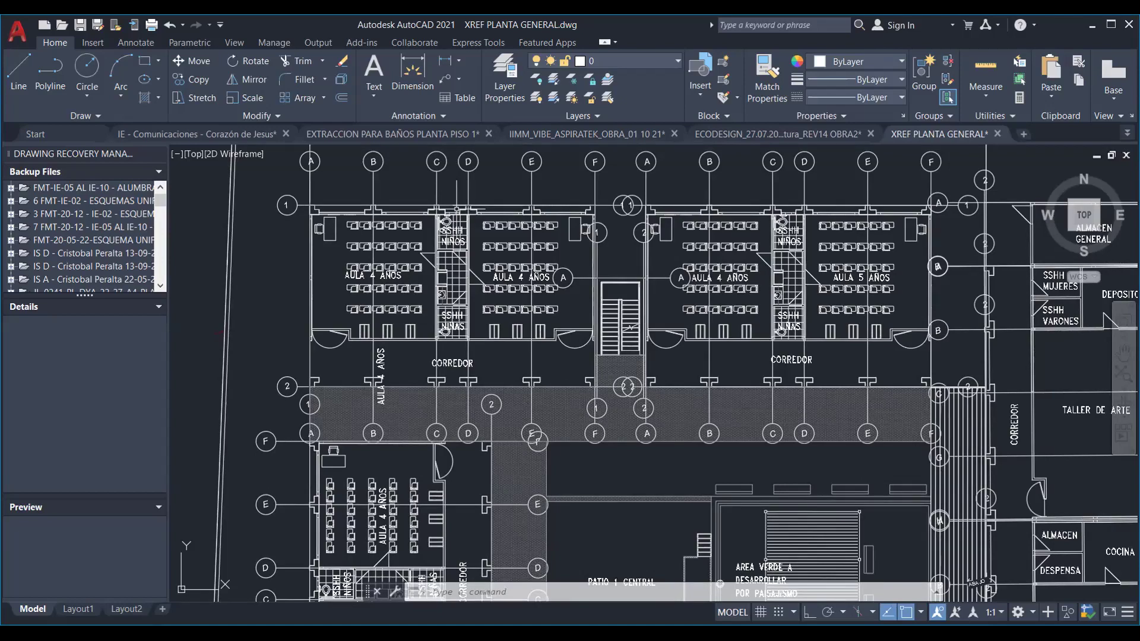
scroll(462, 208, "up", 6)
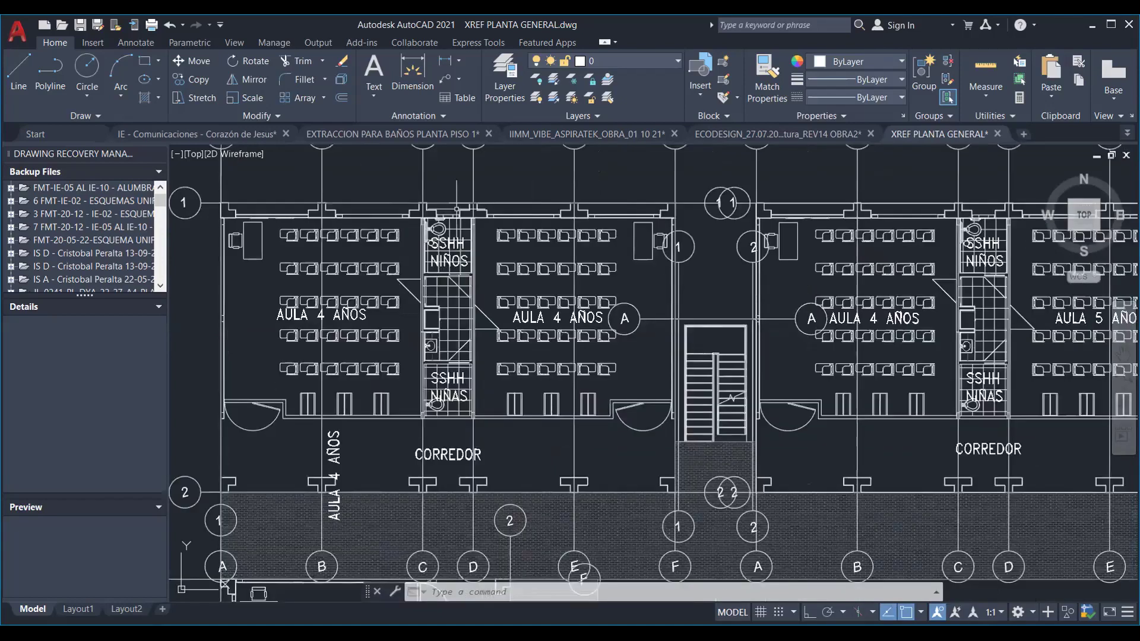
scroll(462, 208, "down", 2)
scroll(488, 275, "down", 3)
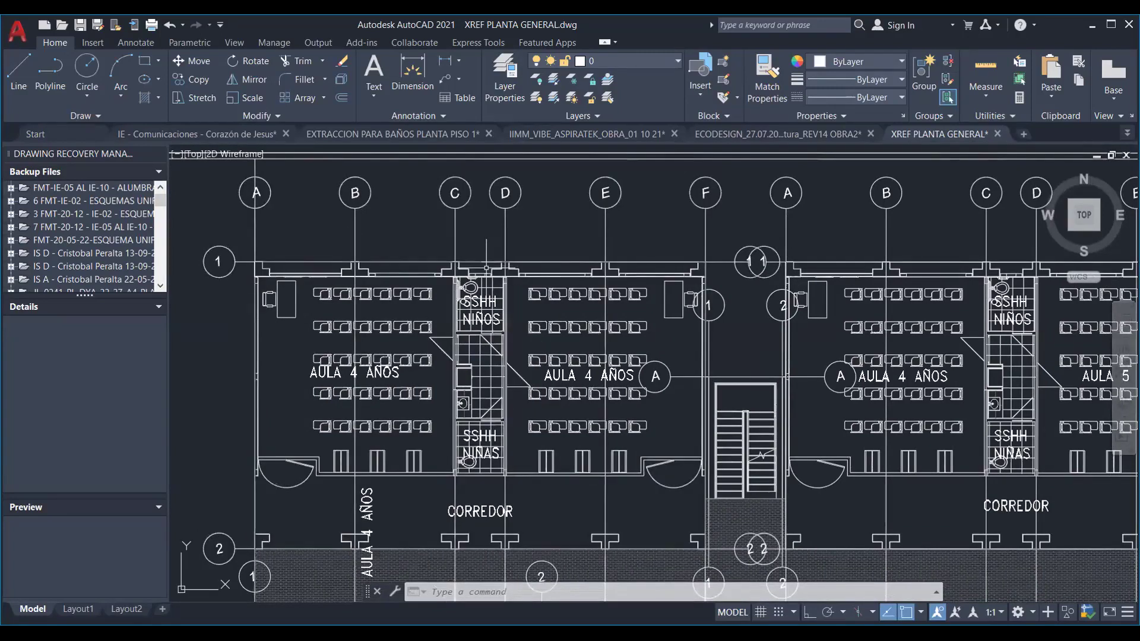
scroll(485, 270, "up", 5)
middle_click_drag(480, 259, 510, 317)
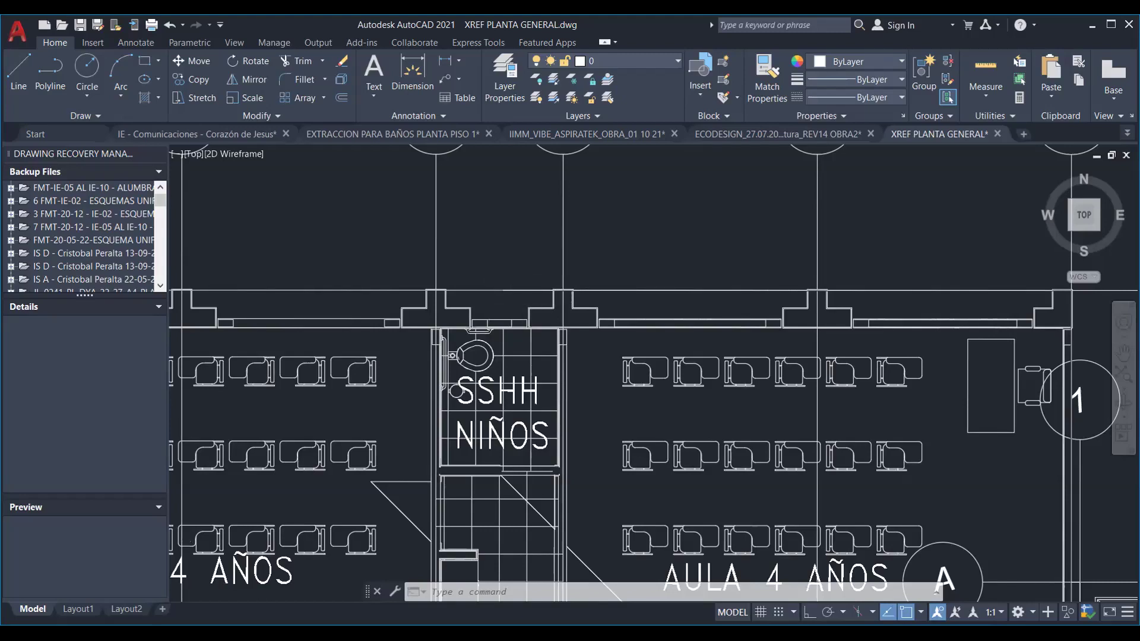
scroll(512, 277, "down", 4)
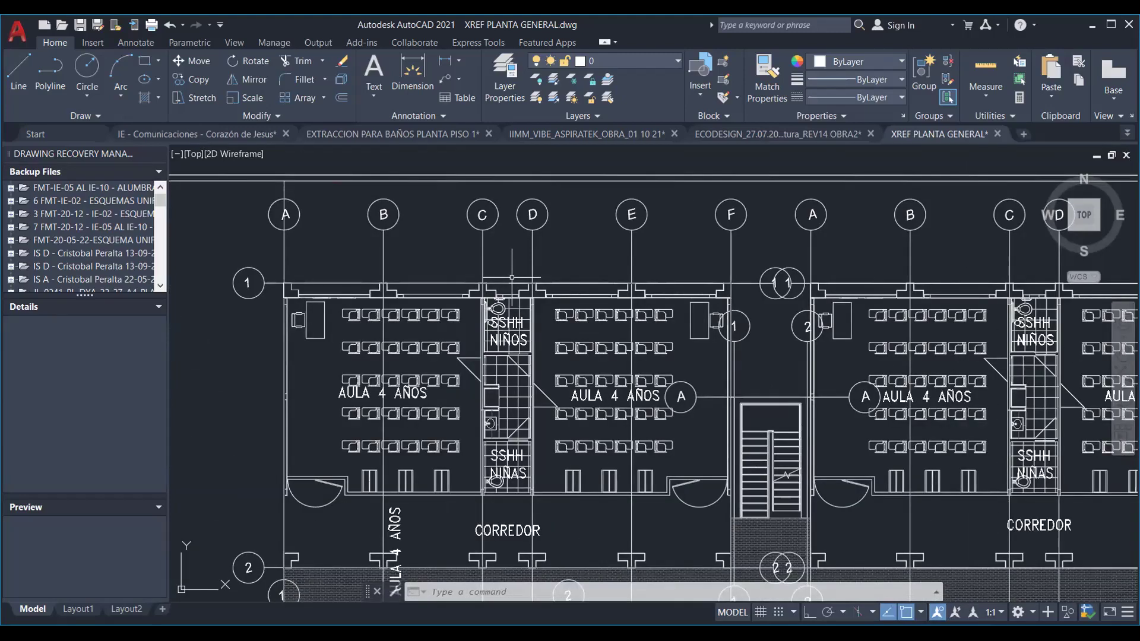
mouse_move(737, 306)
middle_mouse_down()
mouse_move(722, 312)
mouse_move(680, 292)
mouse_move(657, 269)
mouse_move(659, 250)
middle_mouse_up()
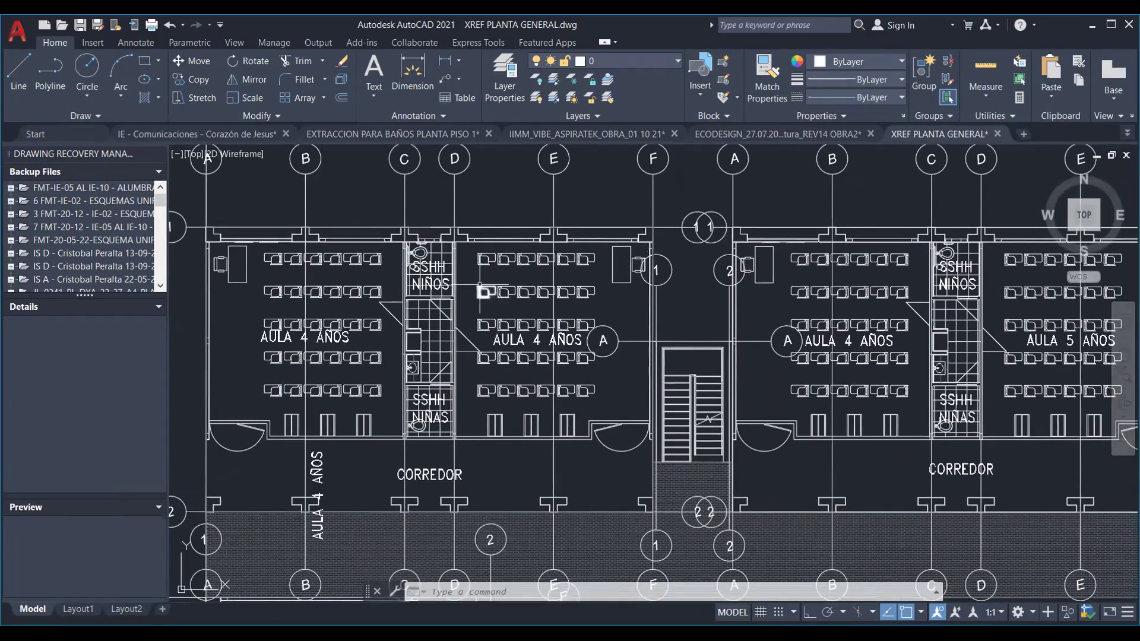
middle_click_drag(484, 291, 845, 321)
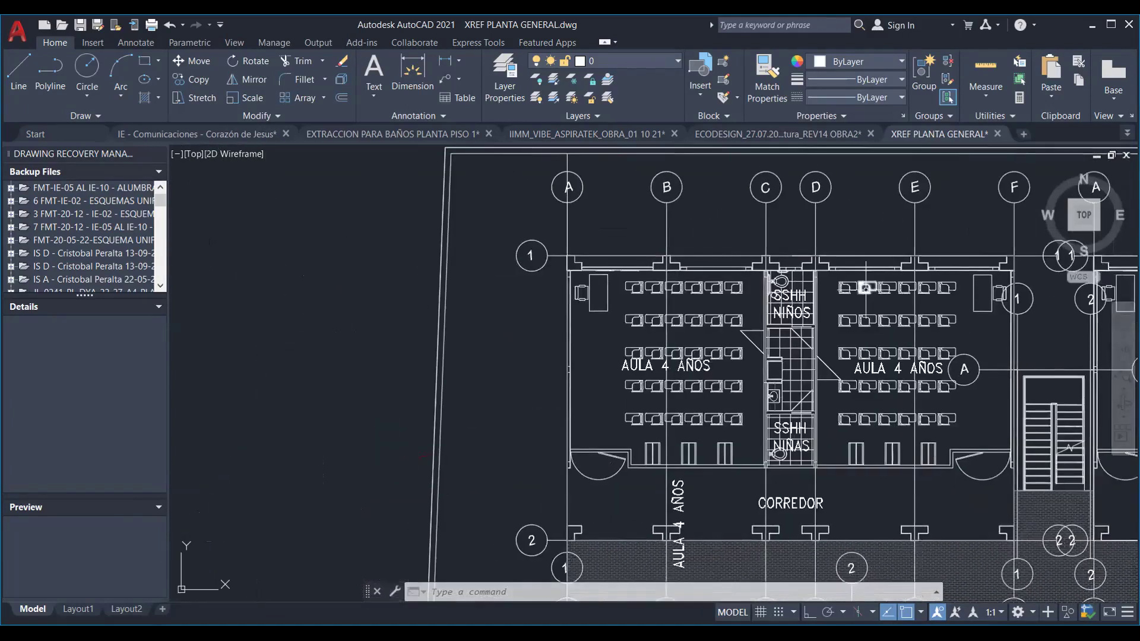
Sketch a long orange duct rectangle with two small blue grille rectangles beneath it in the empty area above the plan.
scroll(506, 264, "down", 5)
middle_click_drag(452, 240, 570, 350)
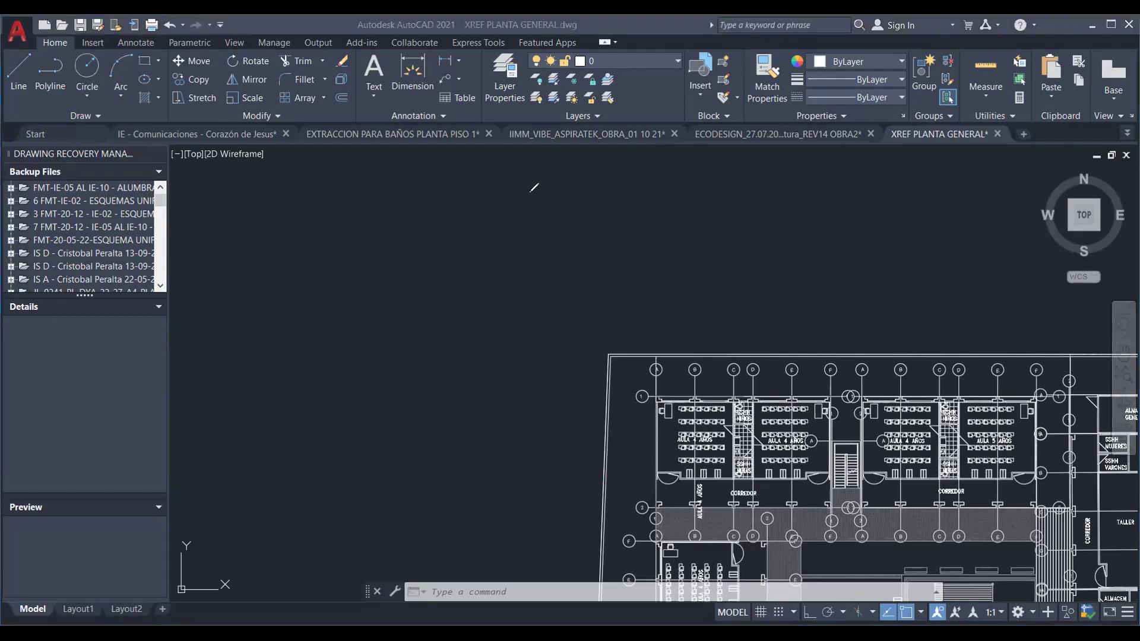
mouse_move(377, 228)
left_mouse_down()
mouse_move(408, 255)
mouse_move(479, 262)
mouse_move(696, 255)
left_mouse_up()
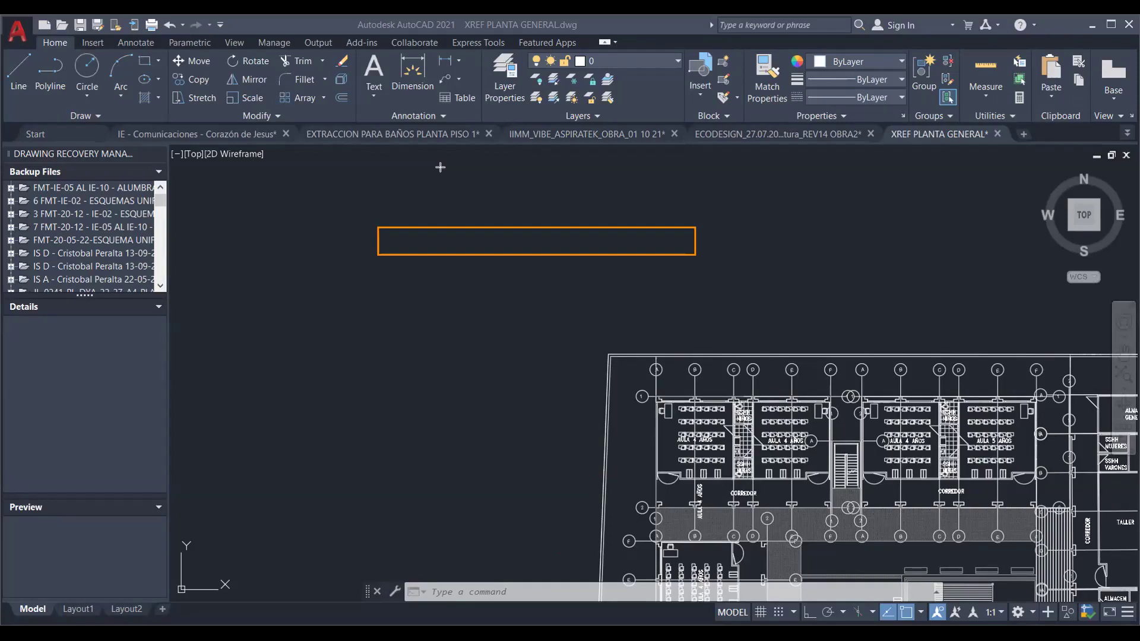
left_click_drag(404, 254, 461, 270)
key("space")
left_click(608, 255)
left_click(663, 272)
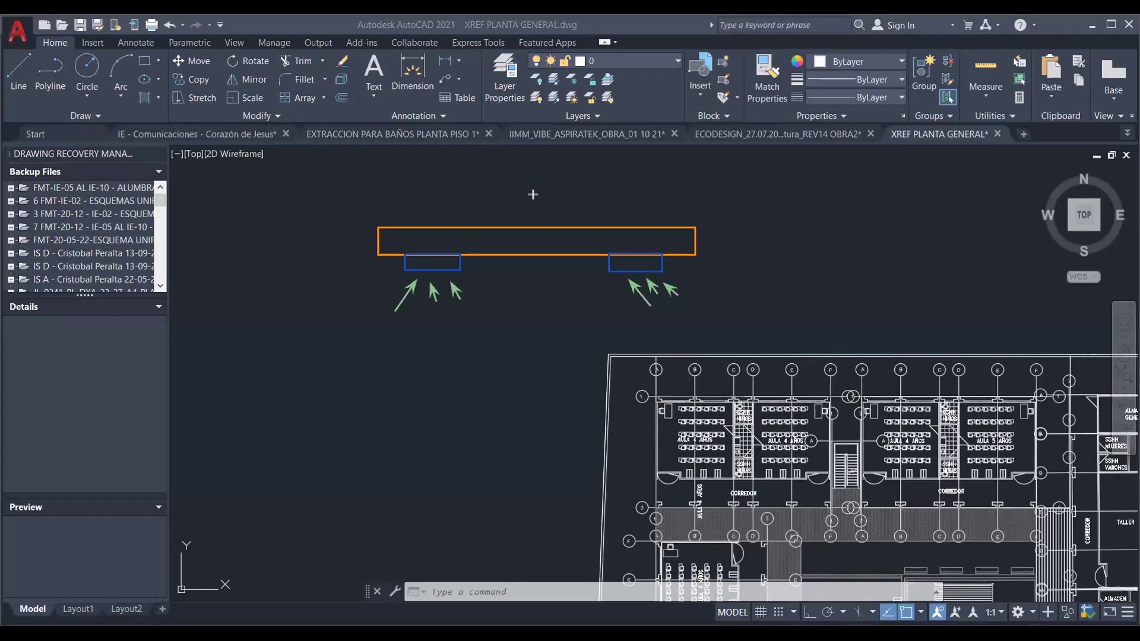
Mark a vertical white line and a small magenta rectangle at one end of the sketched duct, and clear all the sketch marks.
left_click(695, 228)
left_click(696, 161)
left_click(699, 321)
key("Return")
left_click(696, 228)
left_click(708, 260)
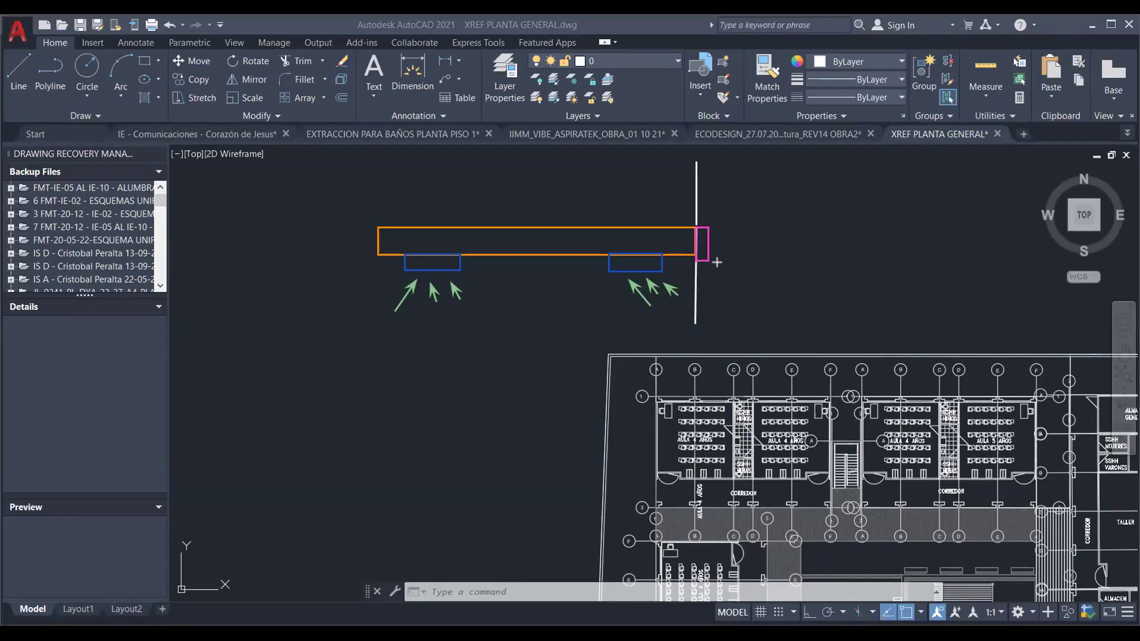
key("ctrl+z")
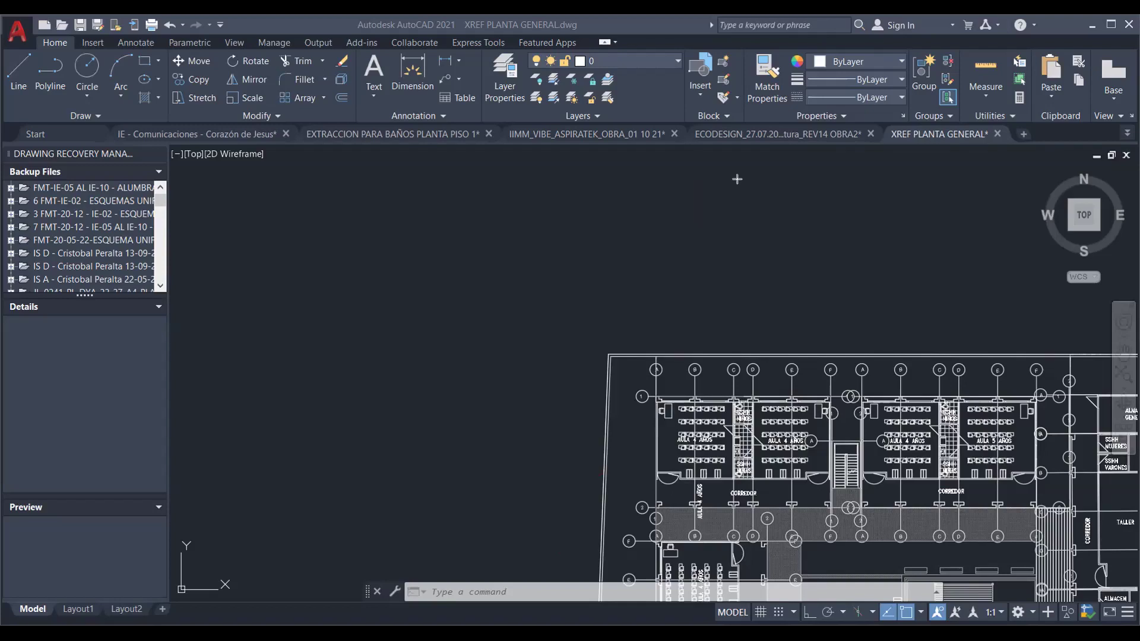
Examine the restroom core between the two AULA 4 AÑOS classrooms, from SSHH NIÑOS to SSHH NIÑAS.
middle_click_drag(732, 451, 504, 388)
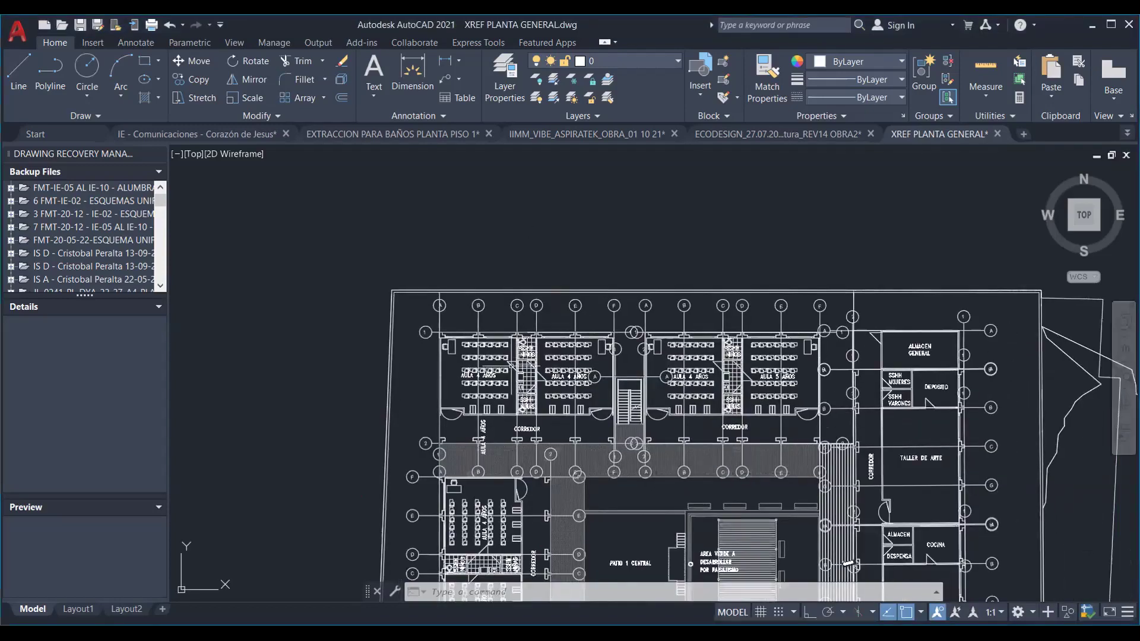
scroll(504, 388, "up", 6)
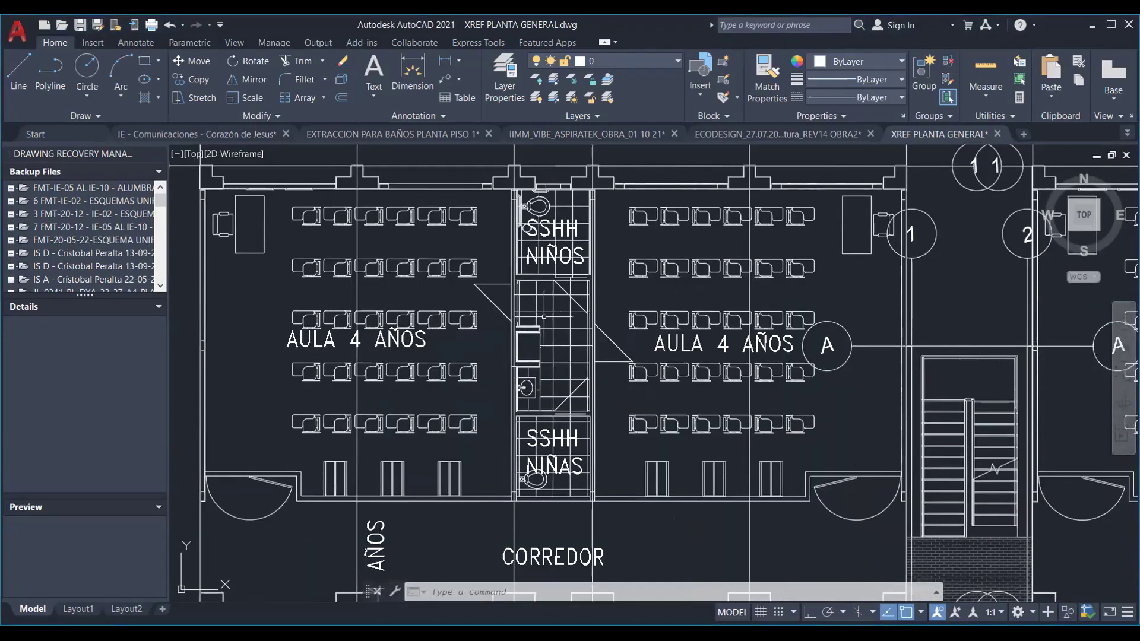
middle_click_drag(523, 208, 479, 240)
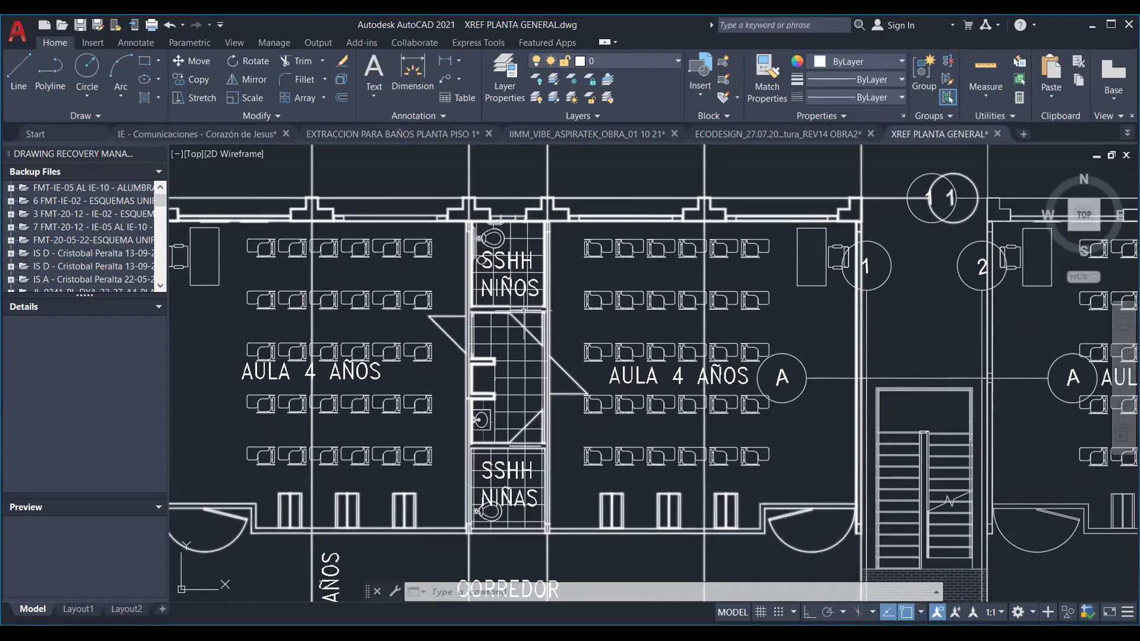
middle_click_drag(509, 310, 487, 284)
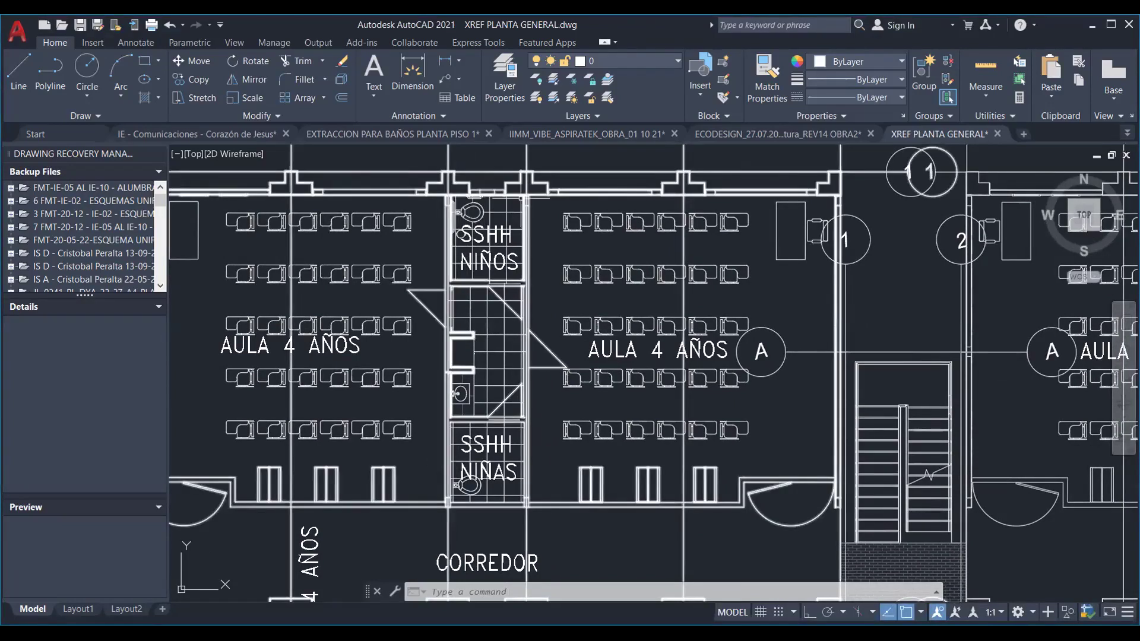
Compare the restroom cores on both sides of the staircase, between the AULA 4 AÑOS and AULA 5 AÑOS classrooms.
middle_click_drag(635, 321, 28, 324)
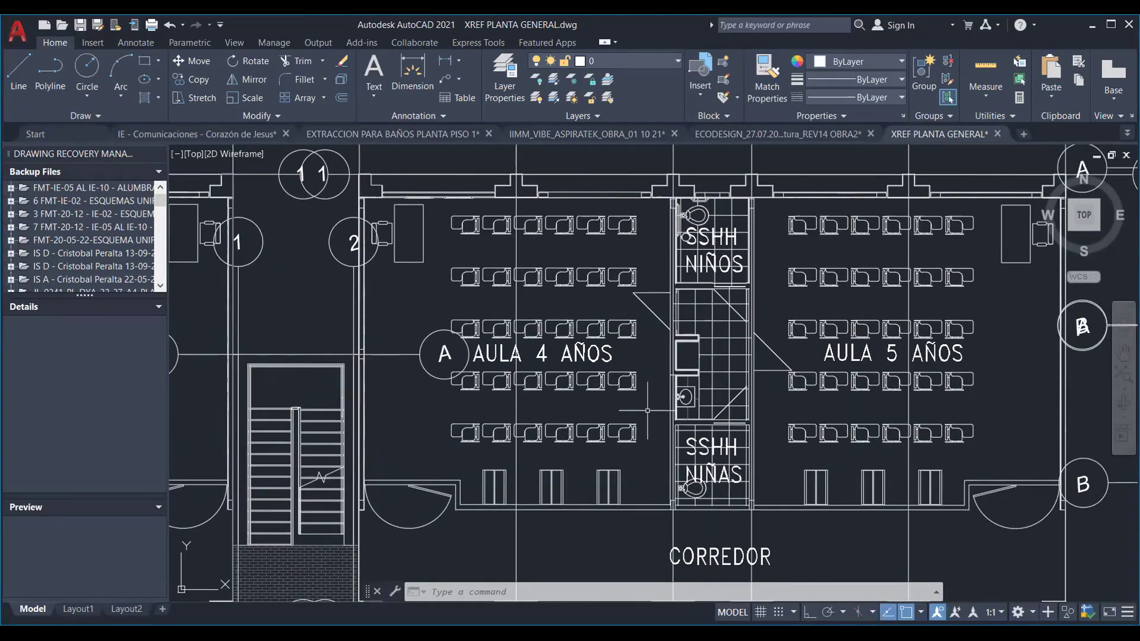
middle_click_drag(647, 410, 477, 415)
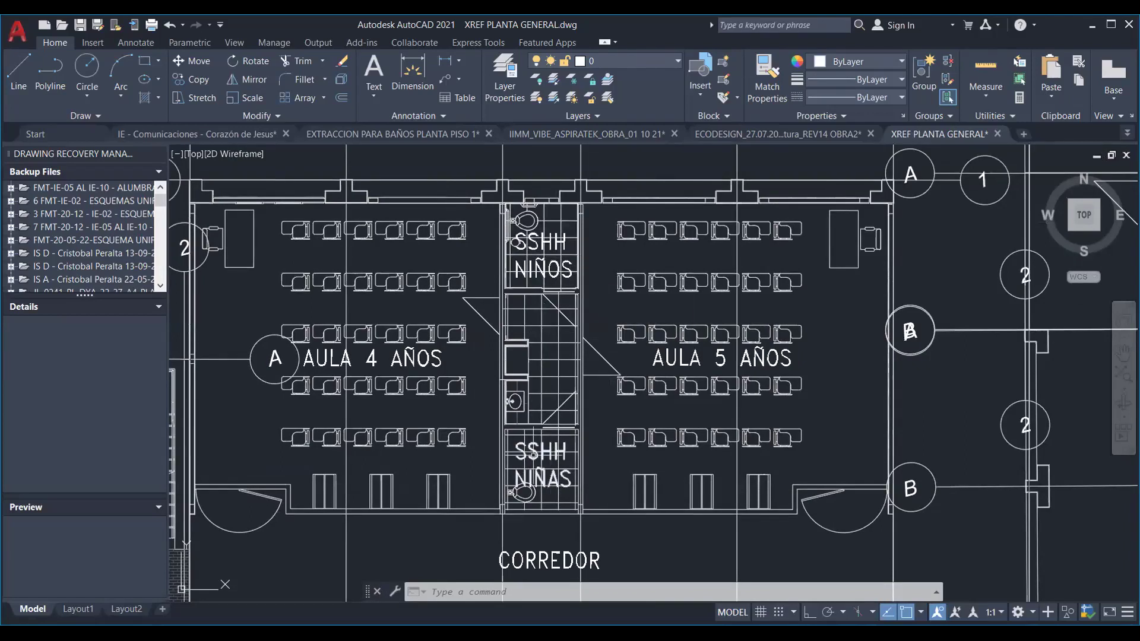
middle_click_drag(499, 429, 749, 392)
middle_click_drag(249, 381, 821, 413)
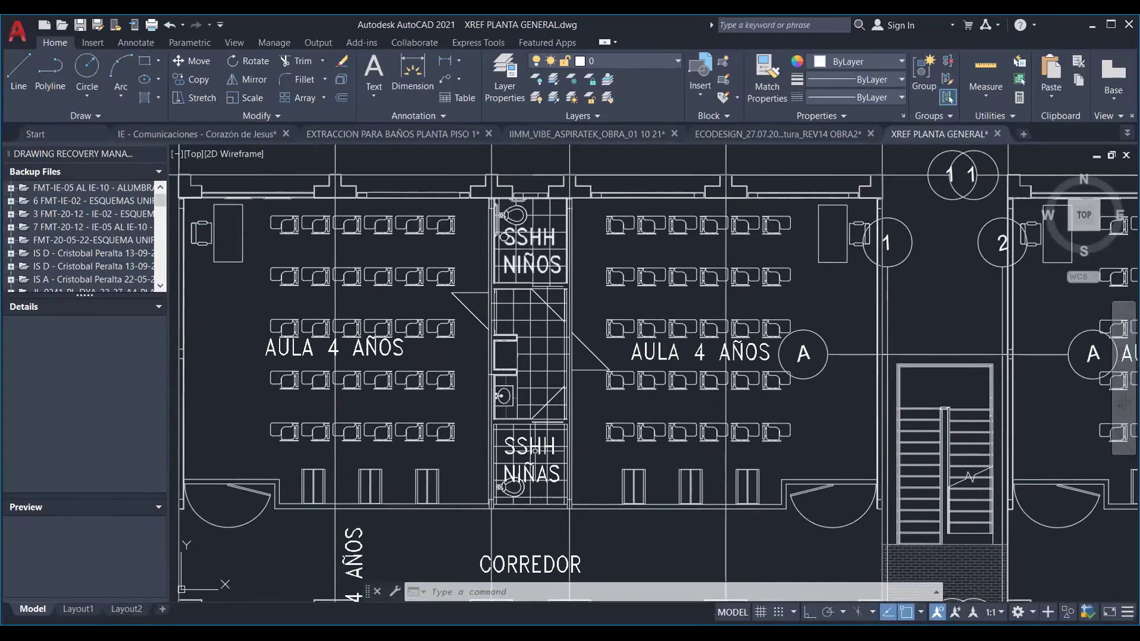
scroll(651, 356, "up", 2)
scroll(655, 361, "down", 2)
scroll(655, 361, "down", 4)
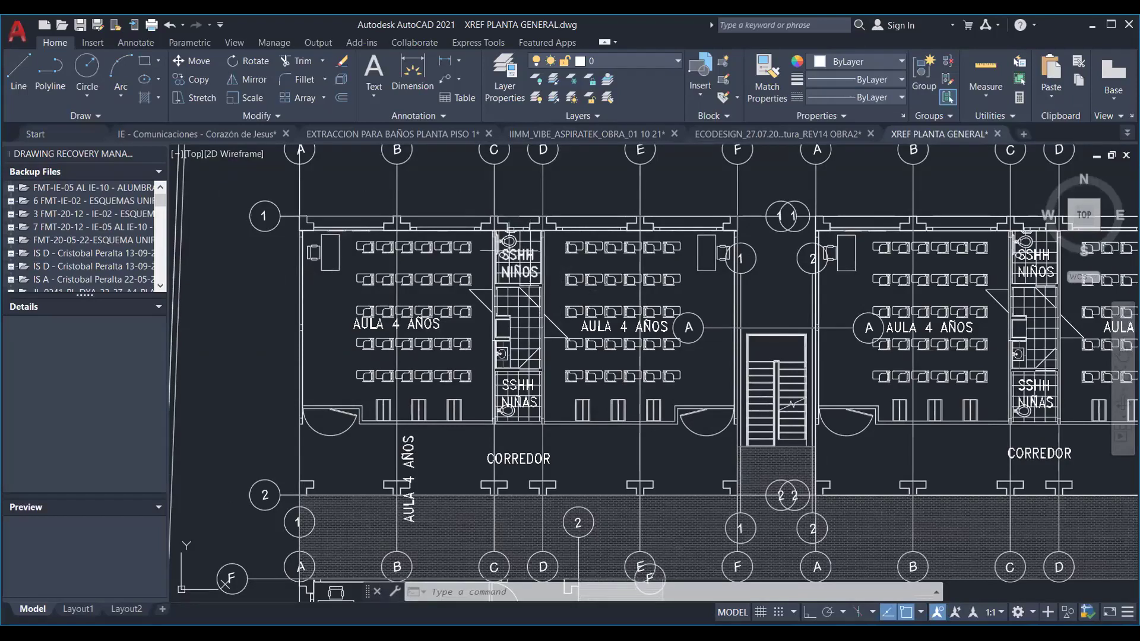
scroll(520, 249, "up", 4)
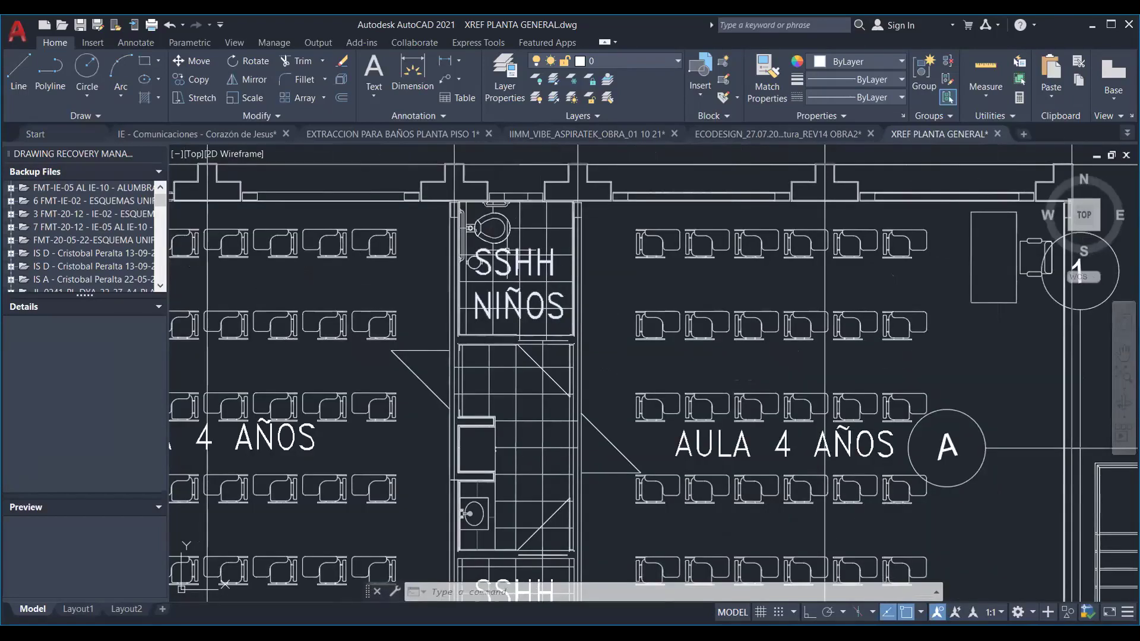
Inspect the SSHH NIÑOS and SSHH NIÑAS rooms in the AULA 5 AÑOS and PSICOMOTRIZ block, including the planted strip along axis 1.
scroll(571, 256, "down", 2)
middle_click_drag(609, 420, 558, 423)
scroll(558, 423, "down", 4)
middle_click_drag(633, 489, 660, 148)
middle_click_drag(668, 475, 653, 286)
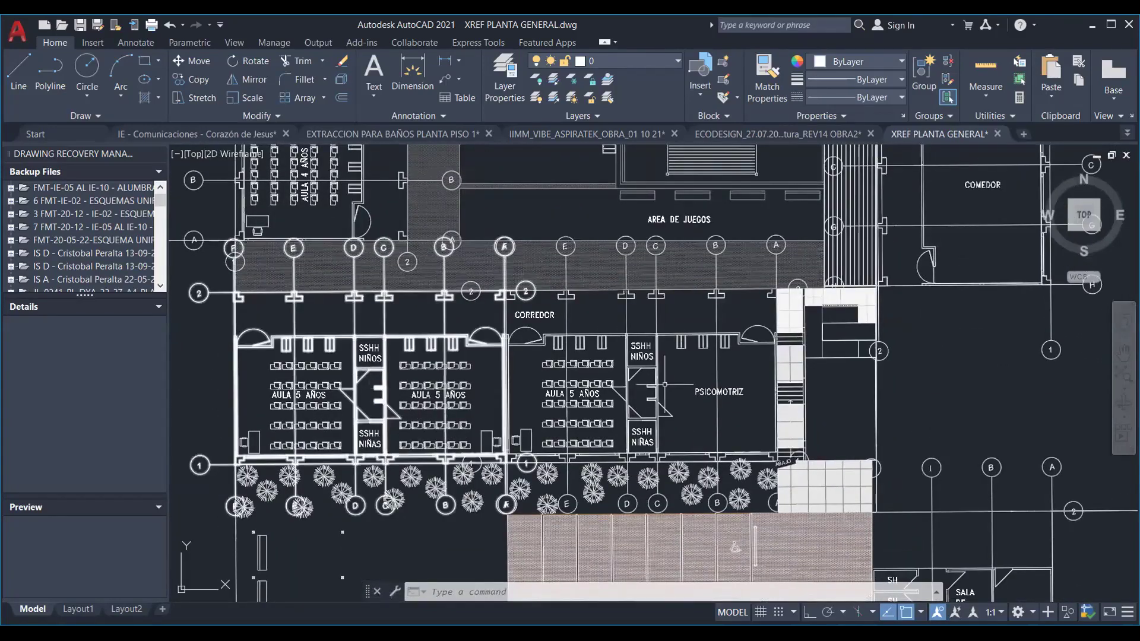
scroll(665, 384, "down", 2)
scroll(770, 273, "up", 2)
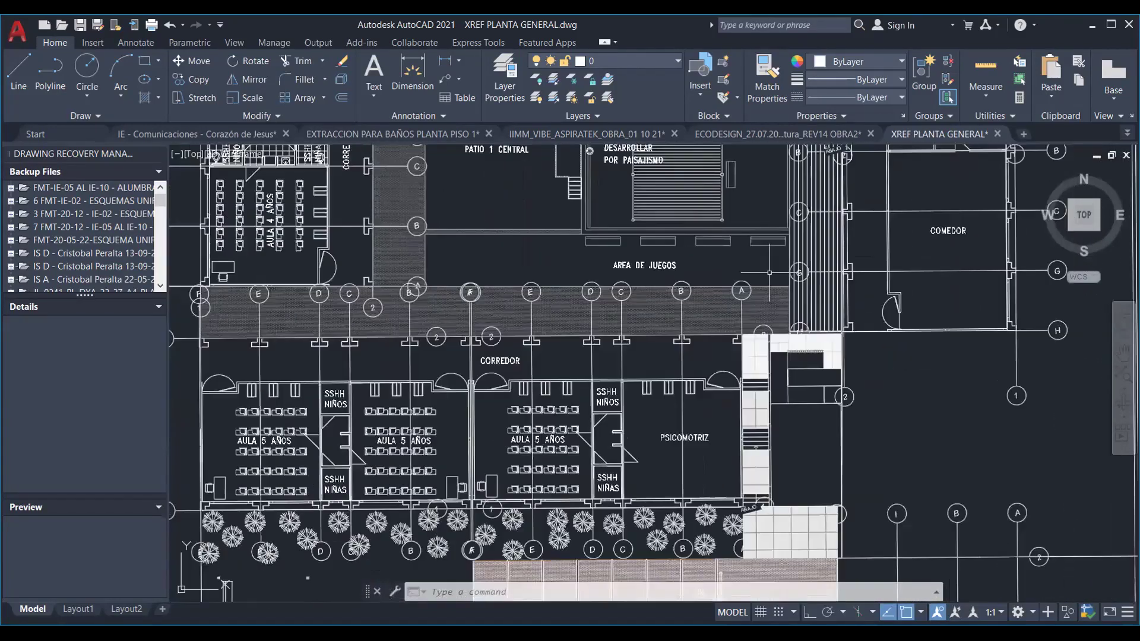
middle_click_drag(770, 273, 902, 104)
scroll(759, 327, "up", 4)
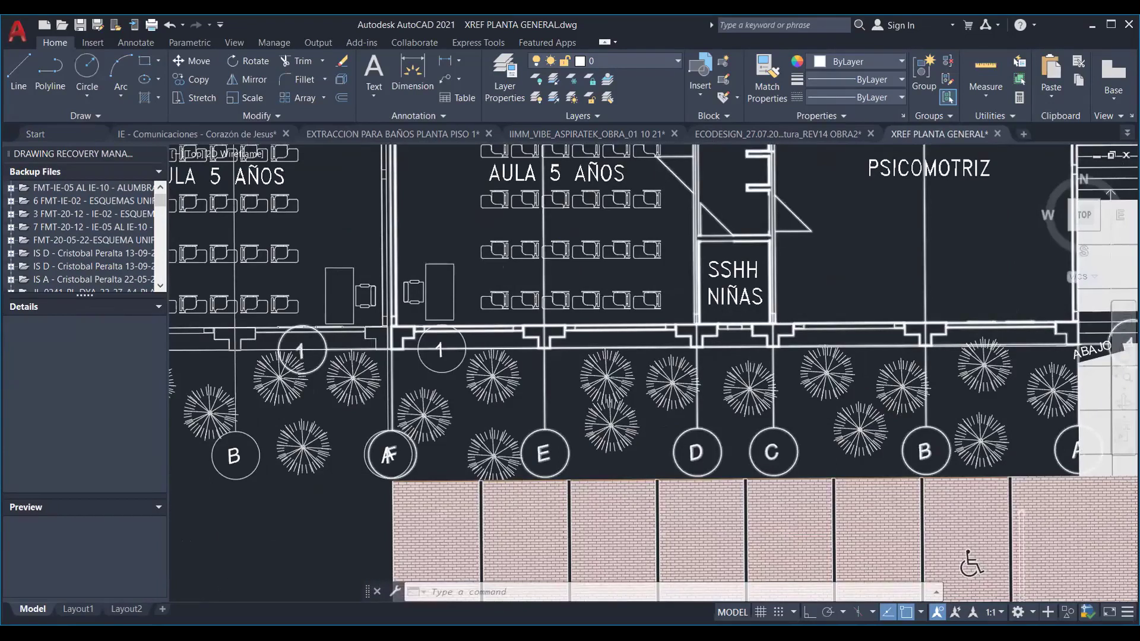
scroll(653, 297, "down", 2)
middle_click_drag(653, 178, 653, 267)
Examine the SSHH MUJERES and SSHH VARONES rooms next to DEPOSITO and their surrounding walls.
scroll(653, 268, "up", 3)
middle_click_drag(741, 226, 618, 523)
scroll(658, 268, "down", 1)
scroll(585, 321, "up", 3)
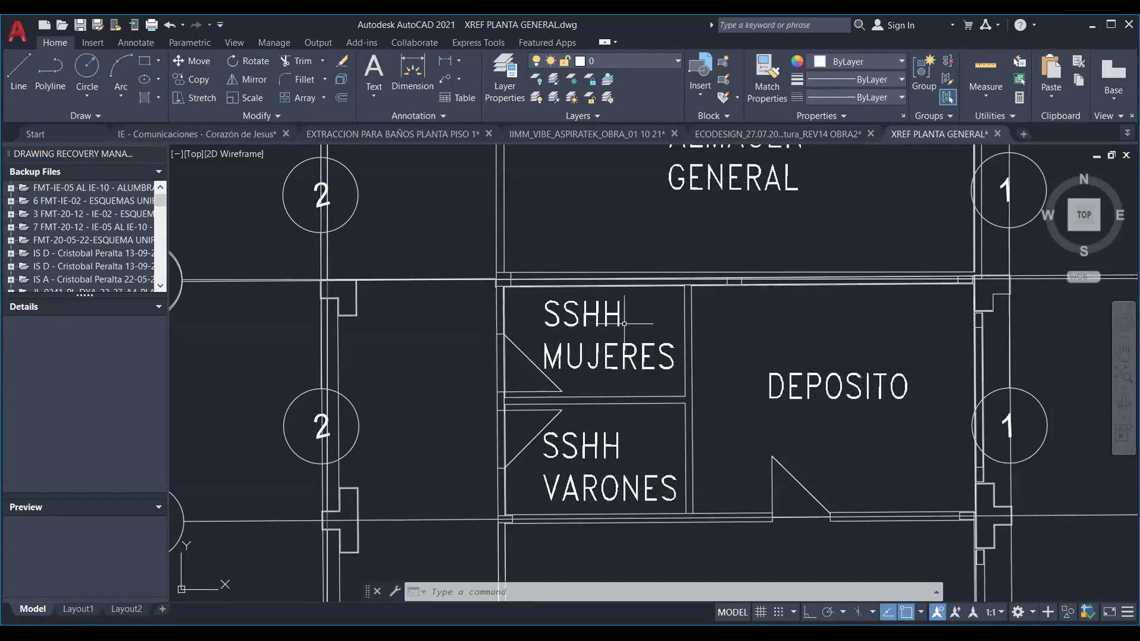
scroll(647, 355, "down", 3)
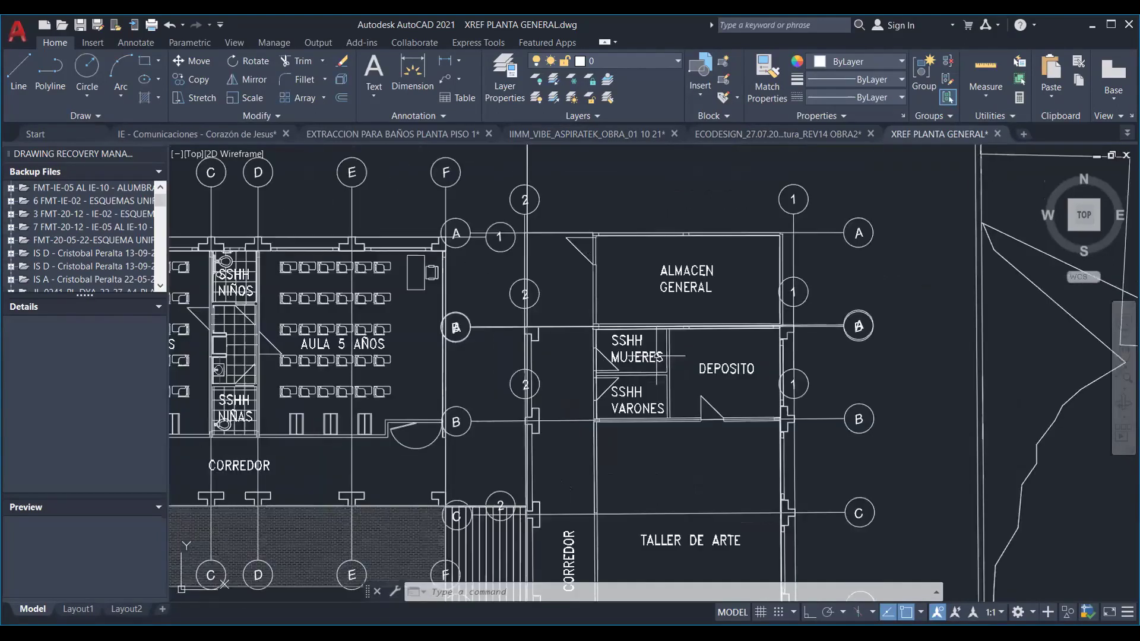
scroll(658, 355, "up", 1)
scroll(659, 355, "up", 2)
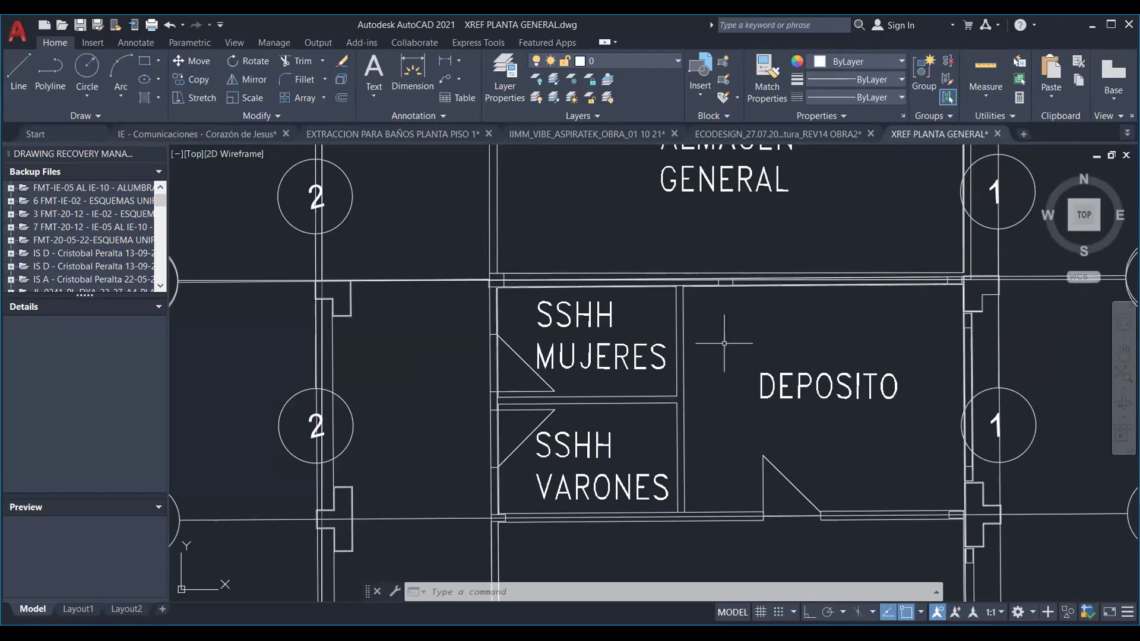
Review the SSHH NIÑOS and SSHH NIÑAS cores along the AULA 4 AÑOS and AULA 5 AÑOS classroom row facing CORREDOR.
scroll(687, 351, "down", 3)
mouse_move(687, 351)
middle_mouse_down()
mouse_move(818, 369)
mouse_move(866, 348)
middle_mouse_up()
scroll(817, 369, "down", 2)
scroll(594, 320, "up", 1)
middle_click_drag(594, 321, 736, 323)
middle_click_drag(600, 338, 808, 336)
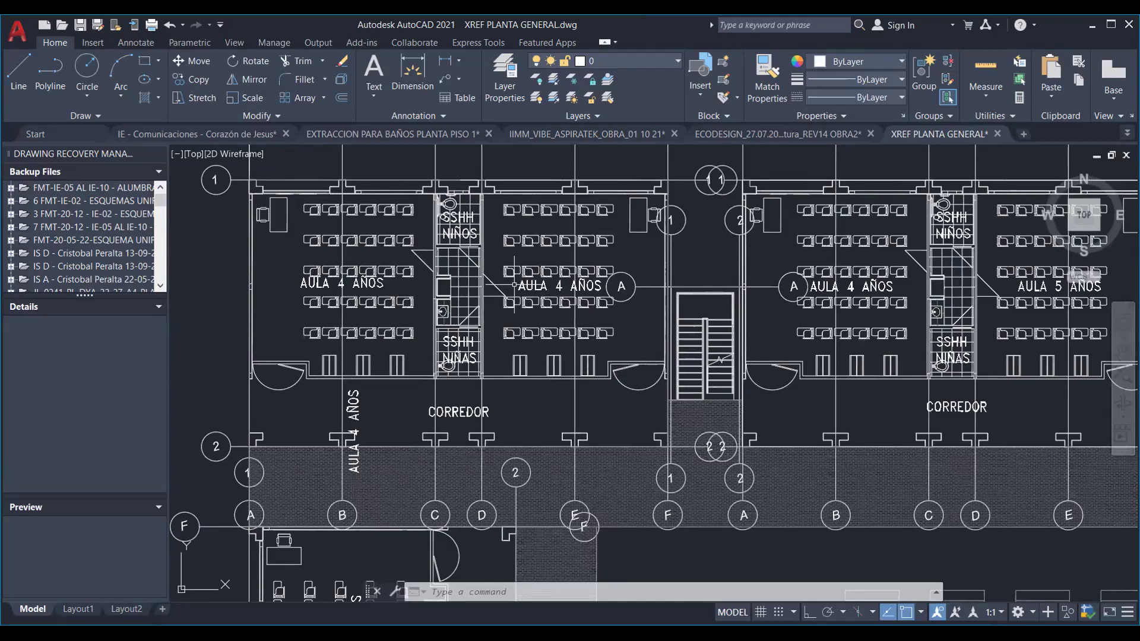
middle_click_drag(603, 248, 562, 245)
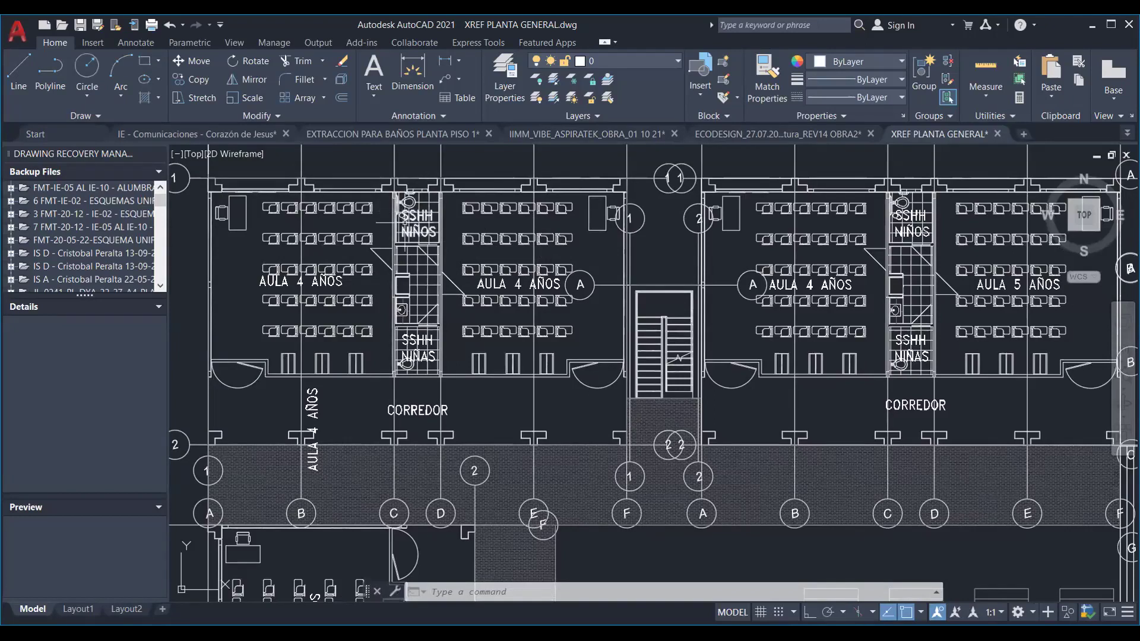
middle_click_drag(517, 357, 375, 381)
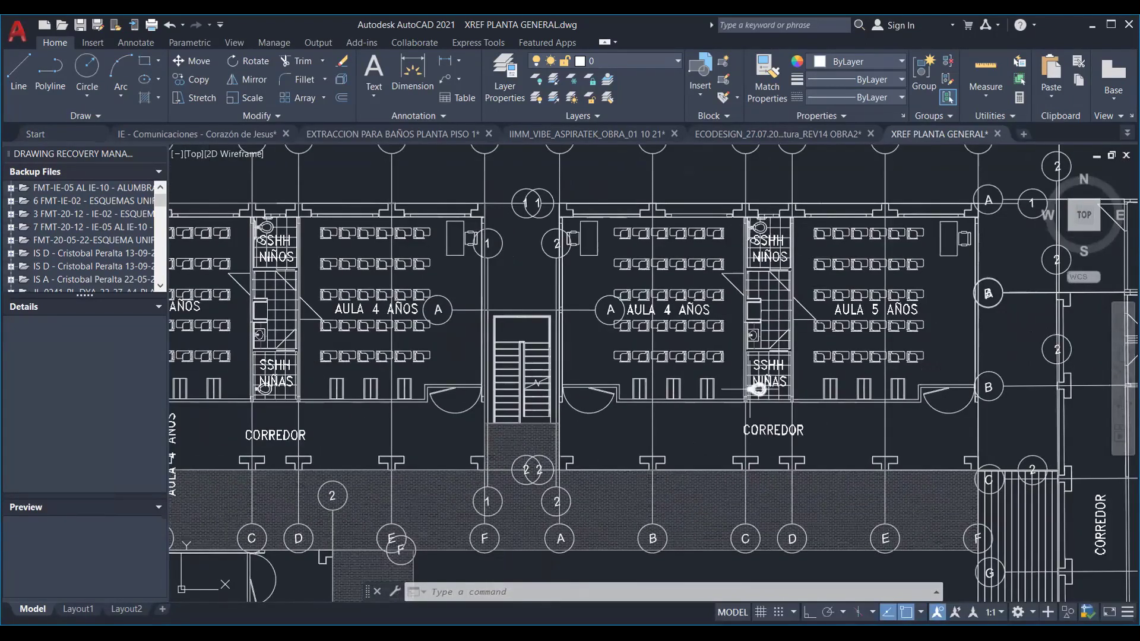
middle_click_drag(726, 375, 715, 349)
scroll(715, 348, "down", 7)
scroll(715, 349, "up", 7)
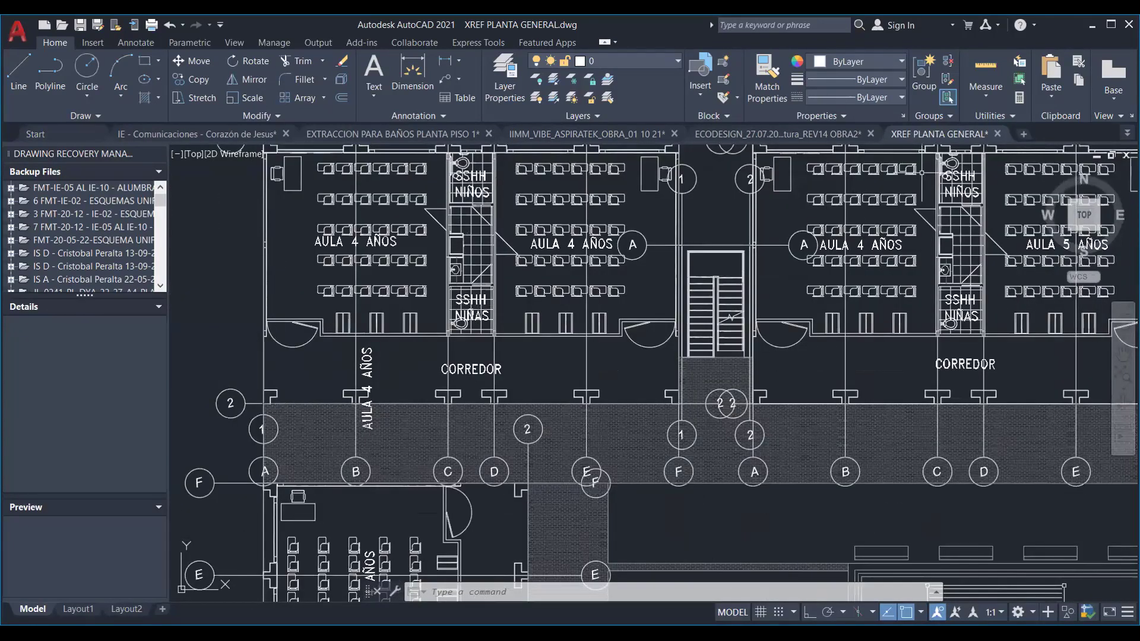
scroll(744, 288, "down", 2)
Locate SSHH MUJERES and SSHH VARONES relative to the classroom row, and re-examine the restroom core between the two AULA 4 AÑOS classrooms.
middle_click_drag(698, 527, 291, 552)
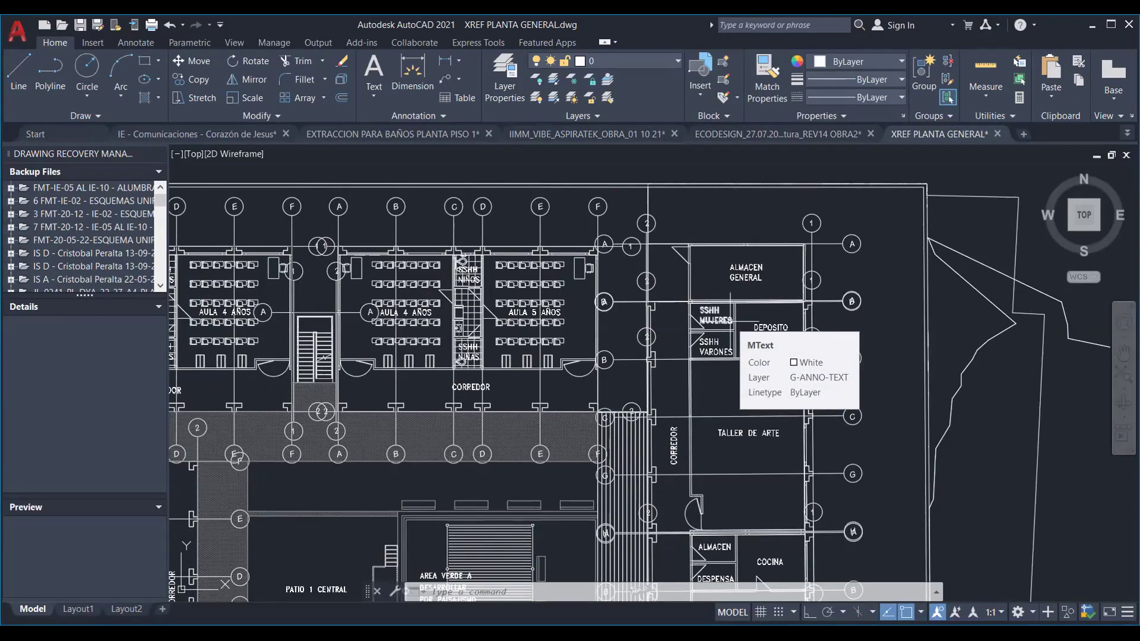
middle_click_drag(735, 326, 1130, 324)
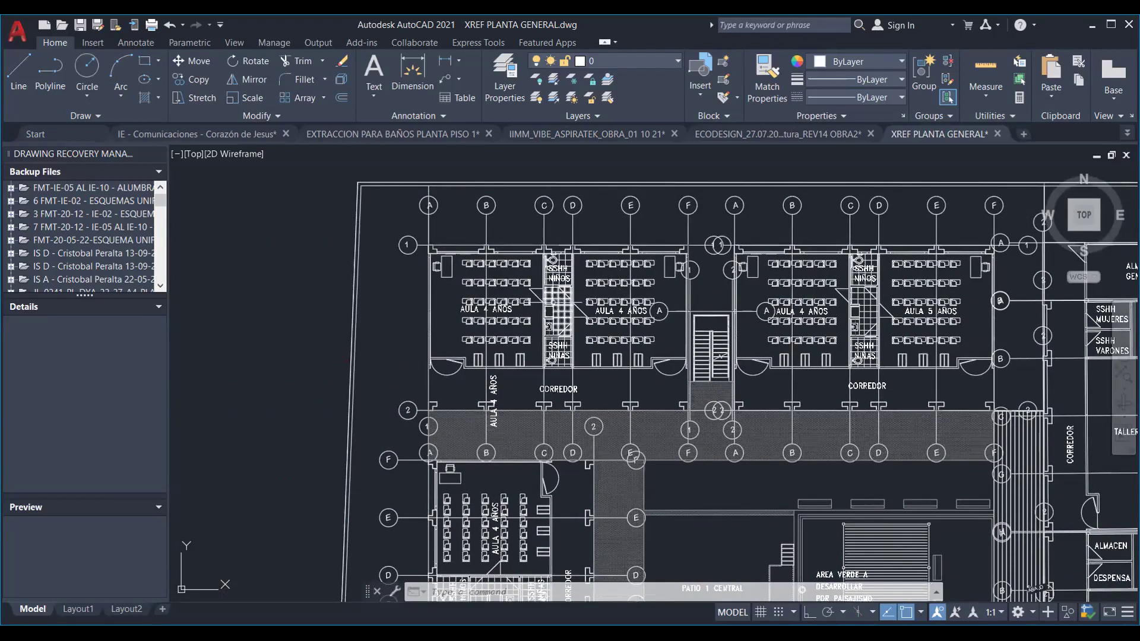
scroll(556, 324, "up", 4)
middle_click_drag(565, 332, 559, 421)
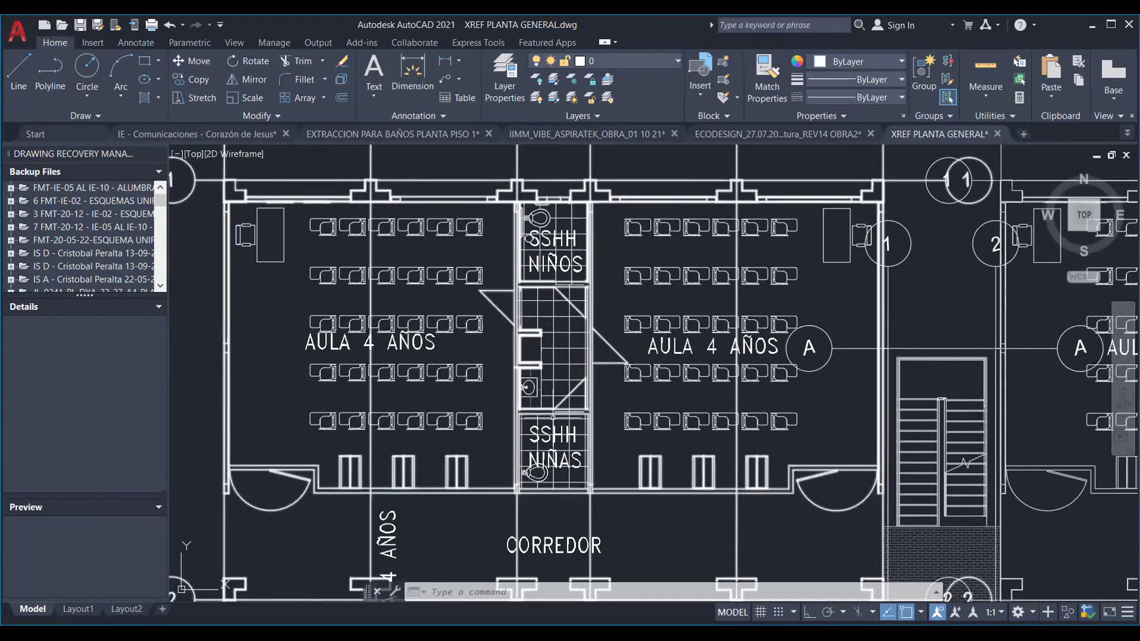
middle_click_drag(972, 231, 857, 241)
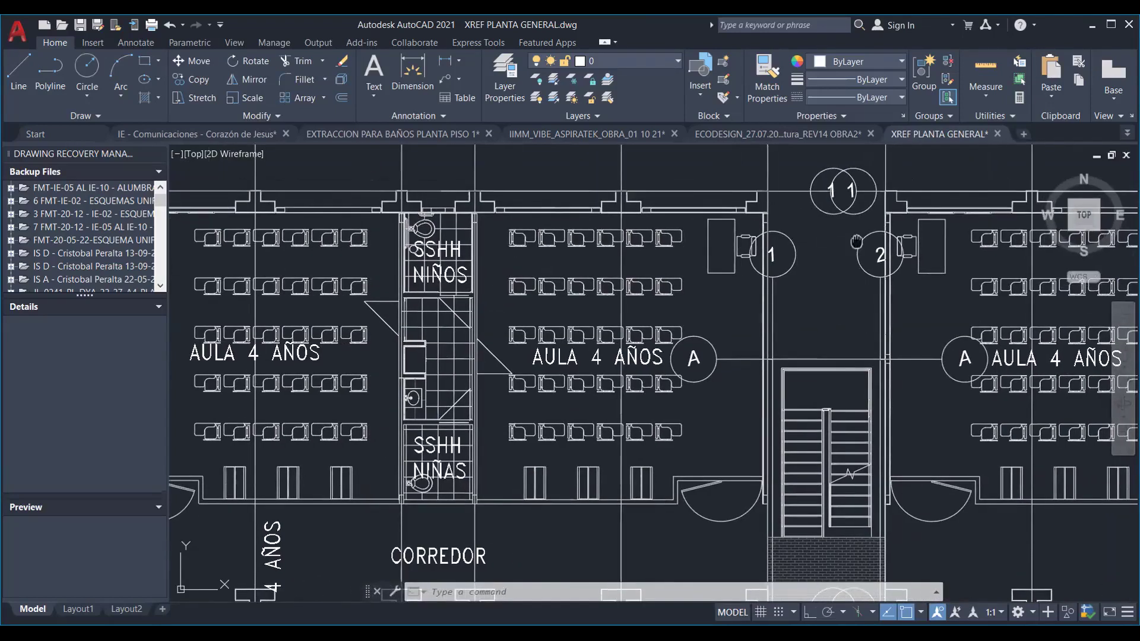
Survey the restrooms in the blocks around PATIO 1 CENTRAL, ending with SSHH MUJERES and SSHH VARONES beside DEPOSITO.
scroll(179, 306, "down", 3)
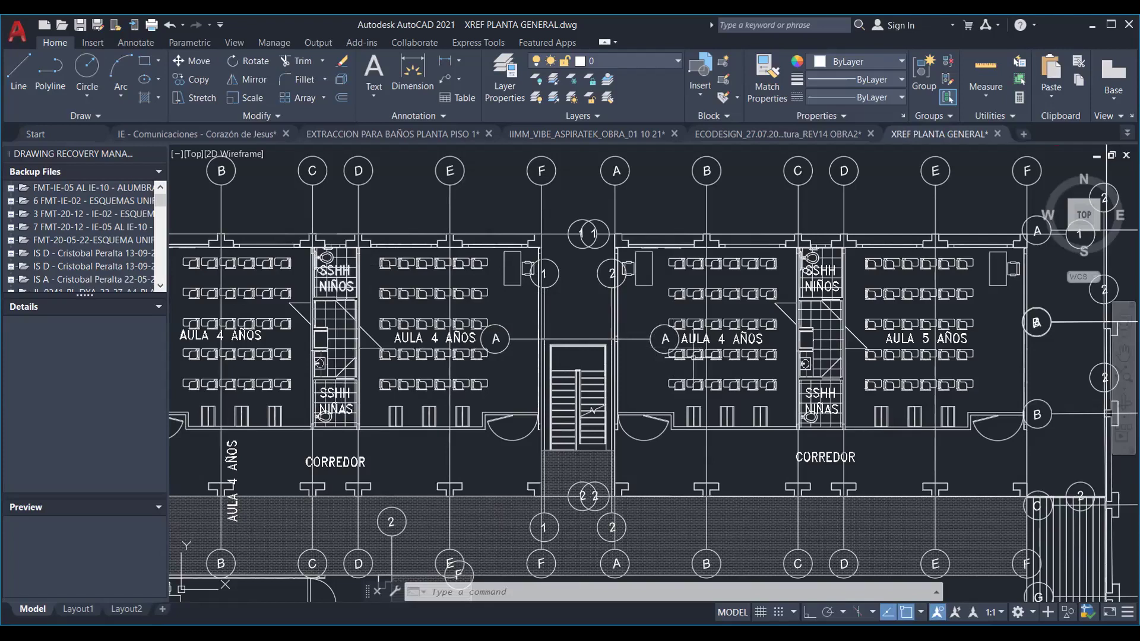
scroll(536, 302, "down", 4)
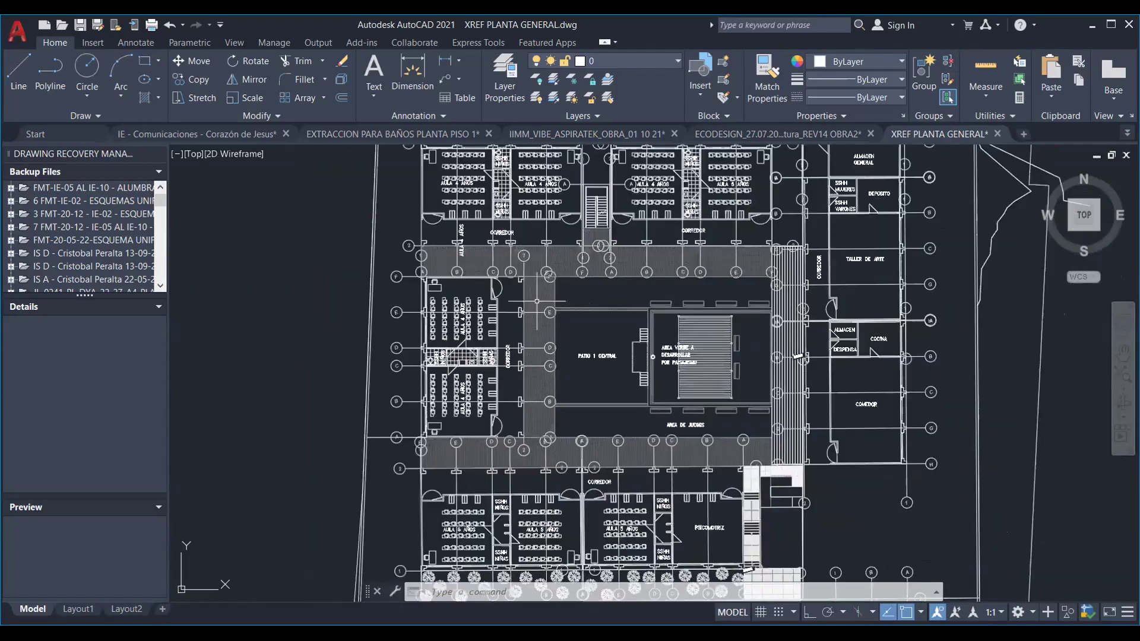
scroll(537, 302, "up", 3)
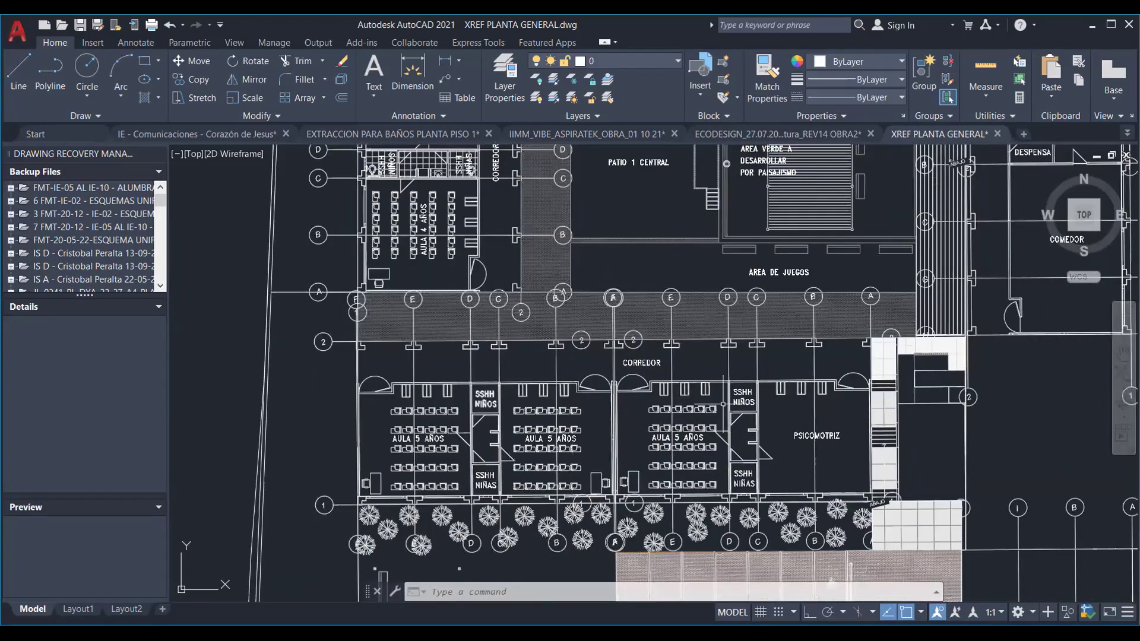
middle_click_drag(775, 298, 669, 564)
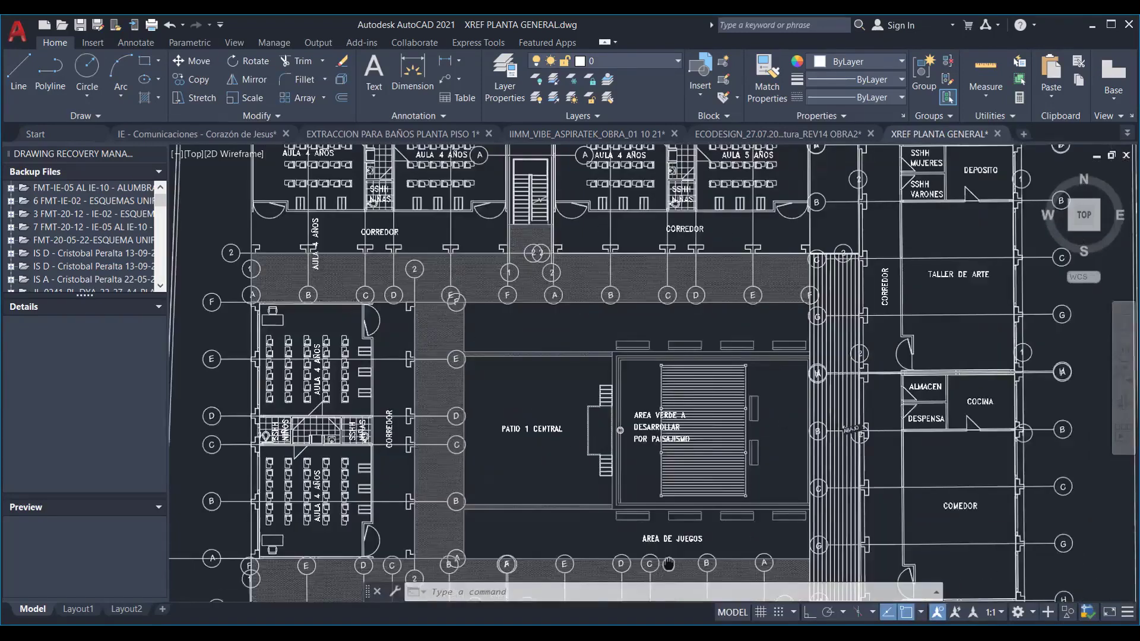
scroll(969, 365, "up", 4)
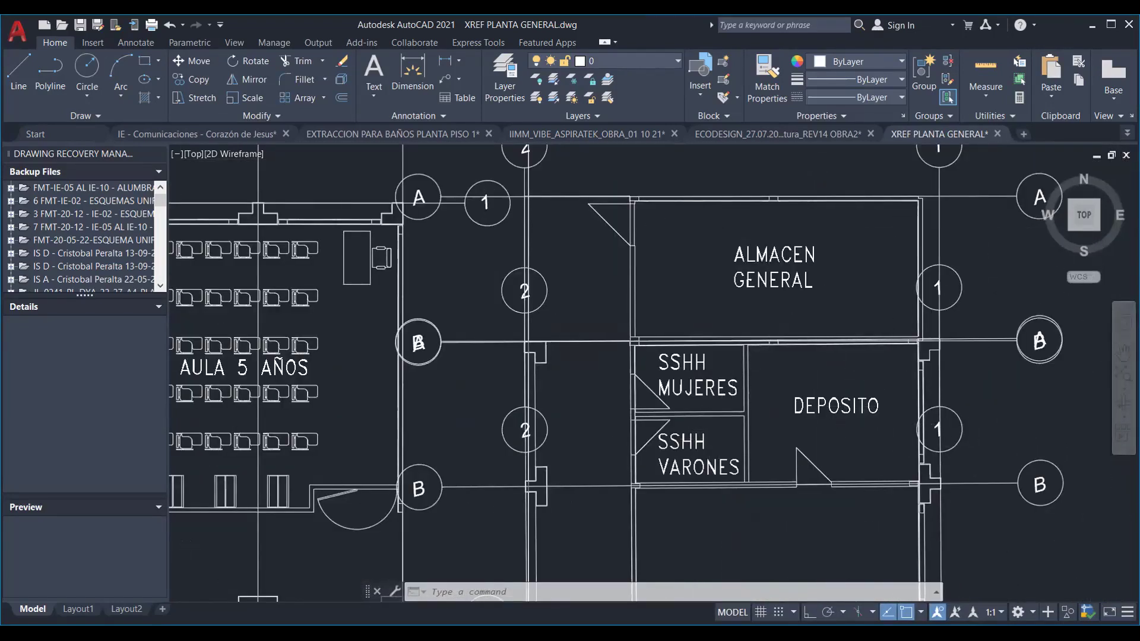
View the classroom row together with the ALMACEN GENERAL and TALLER DE ARTE block to compare all their restroom locations.
scroll(1126, 300, "down", 4)
middle_click_drag(619, 336, 621, 289)
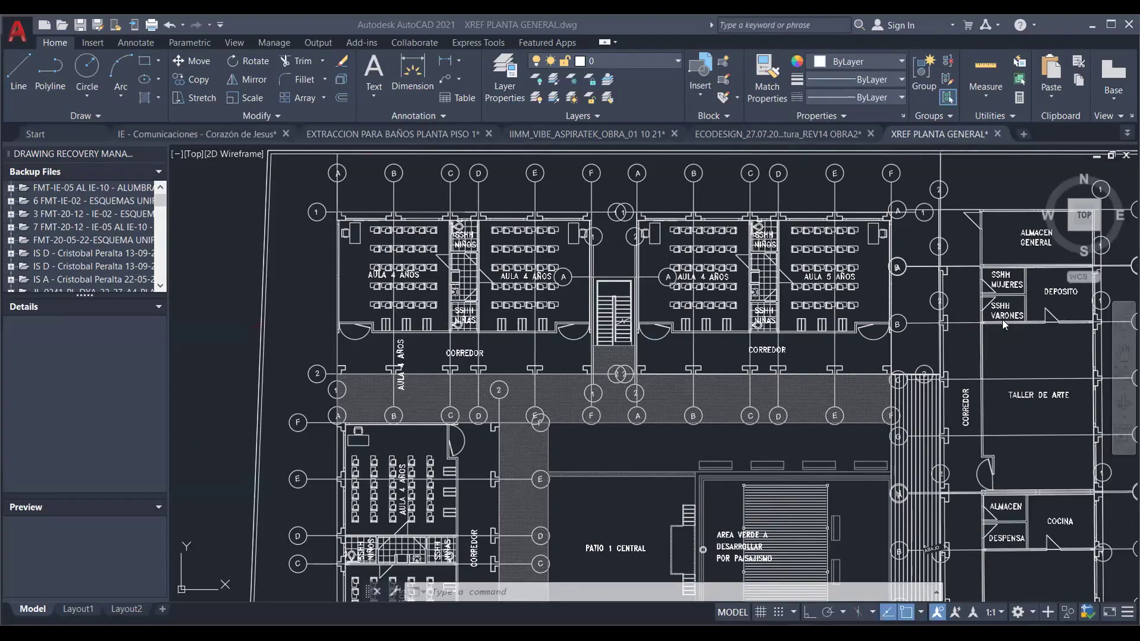
left_click(810, 178)
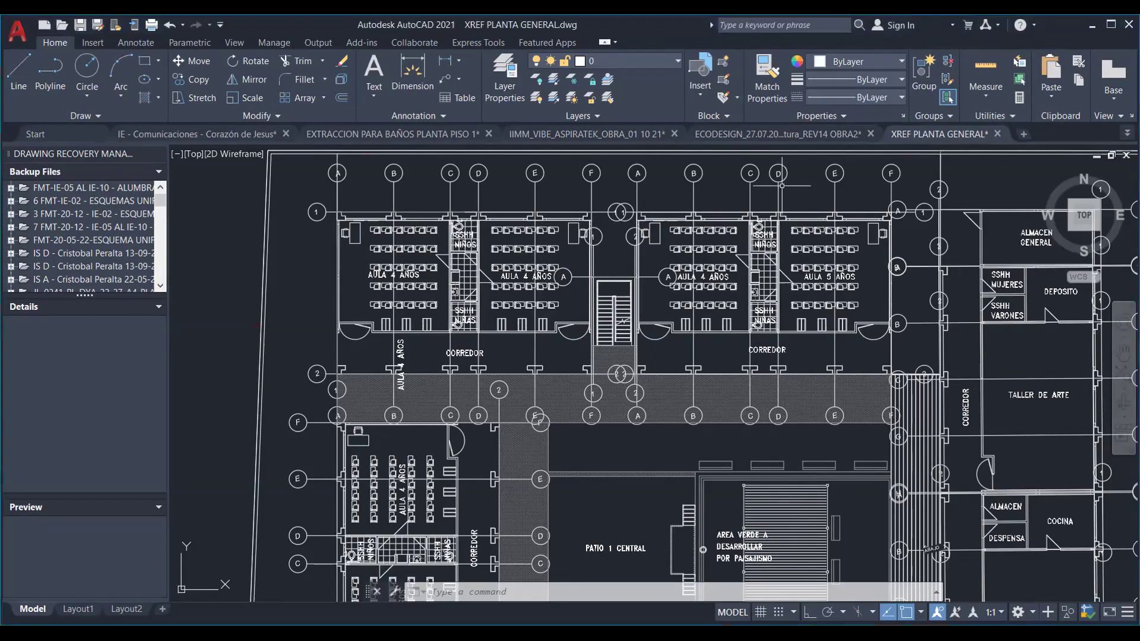
middle_click_drag(732, 287, 618, 273)
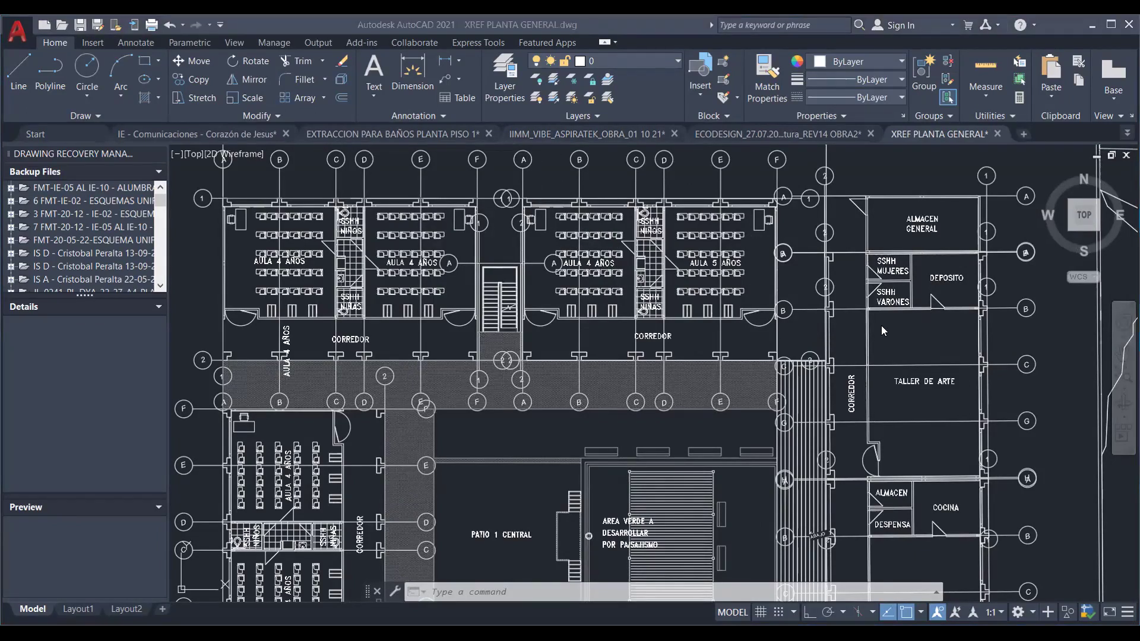
scroll(881, 326, "down", 2)
middle_click_drag(885, 328, 806, 290)
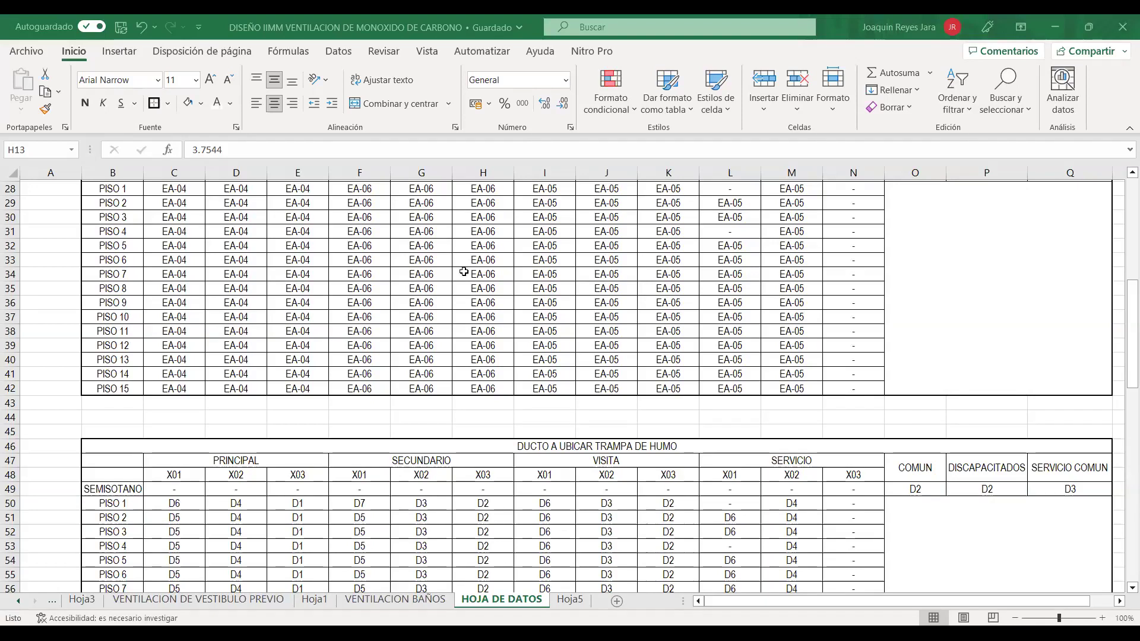
In the HOJA DE DATOS sheet in Excel, highlight the PISO 1 row of the AREA (m2) table and review the TIPO DE EXTRACTOR table.
scroll(420, 232, "up", 9)
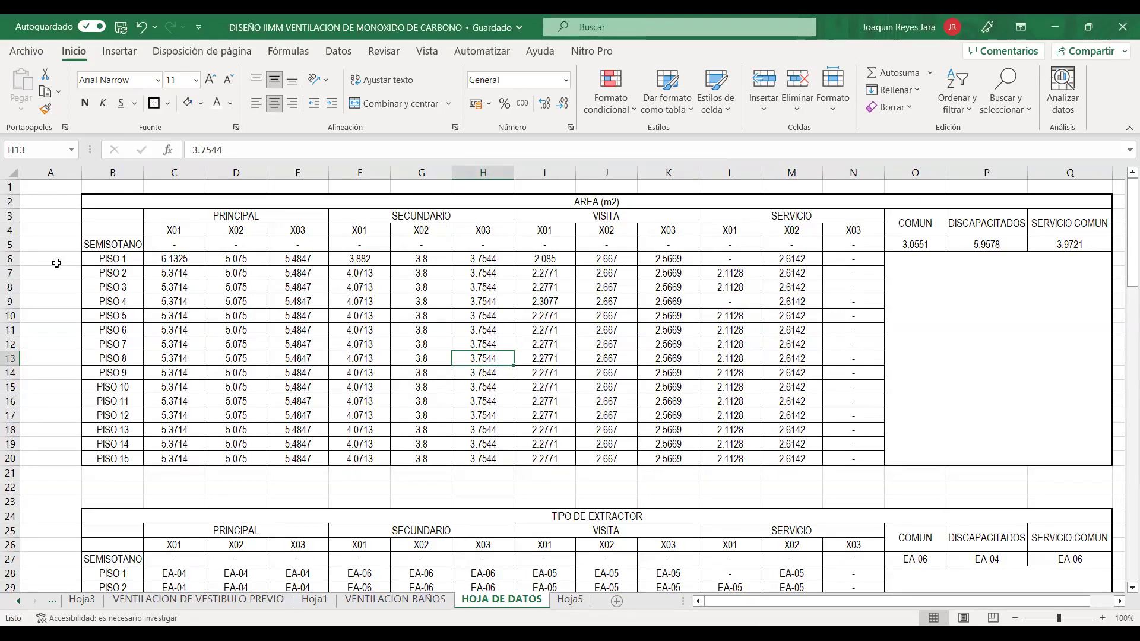
left_click(11, 262)
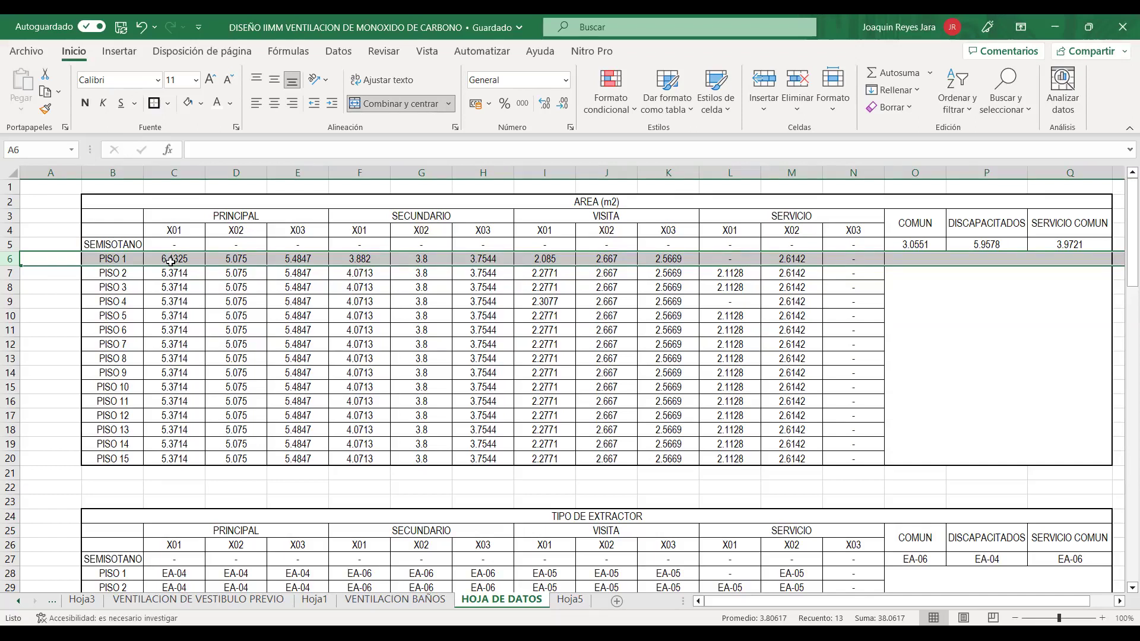
scroll(178, 261, "down", 4)
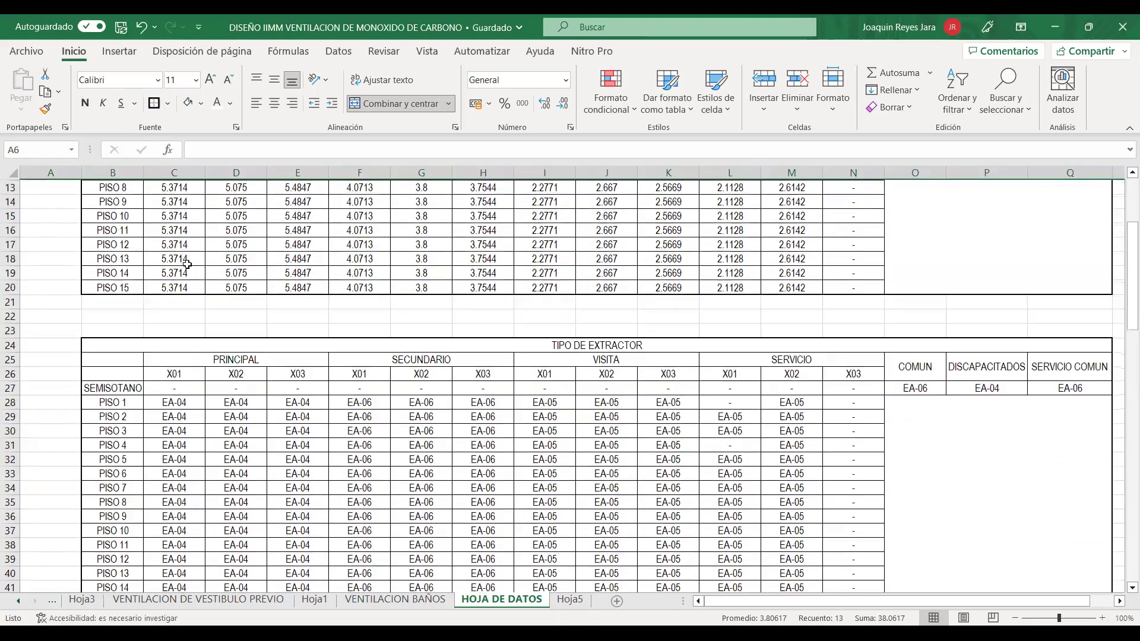
scroll(278, 303, "down", 2)
scroll(275, 304, "up", 3)
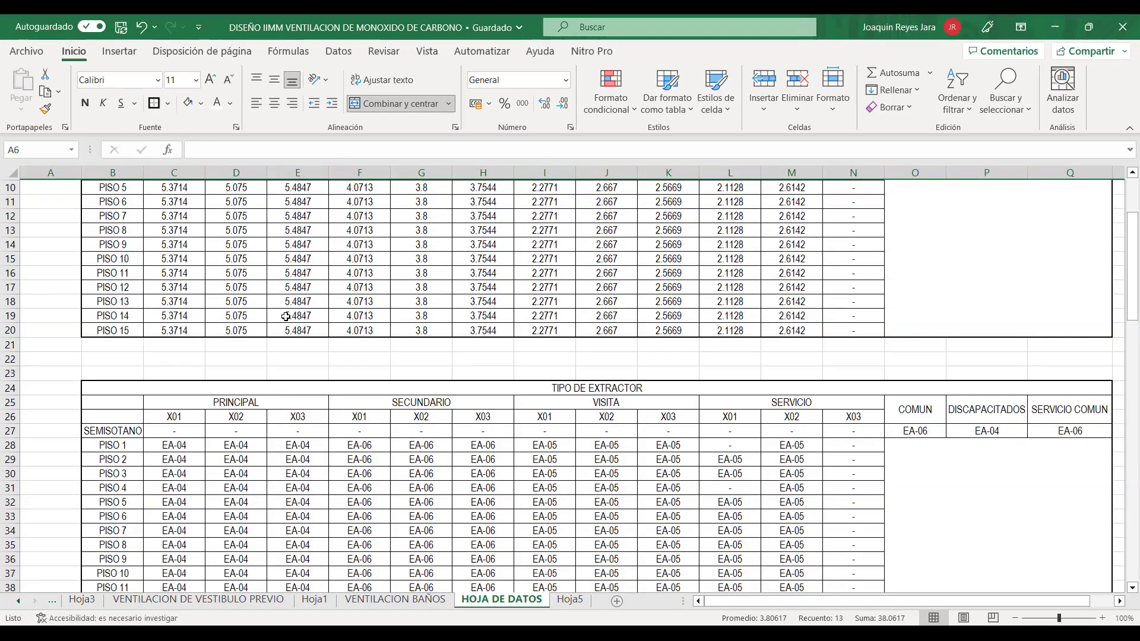
scroll(295, 344, "down", 1)
scroll(303, 348, "down", 7)
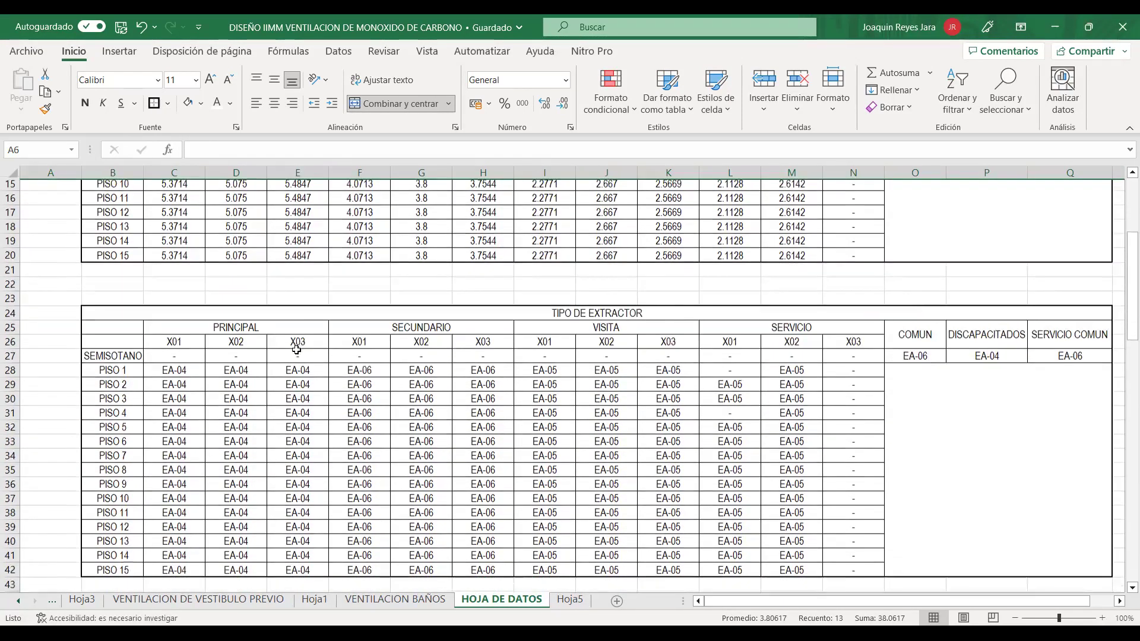
Review the DUCTO A UBICAR TRAMPA DE HUMO, duct TOTAL and CAUDAL (cfm) tables, and the calculations in the VENTILACION BAÑOS sheet.
scroll(316, 354, "down", 3)
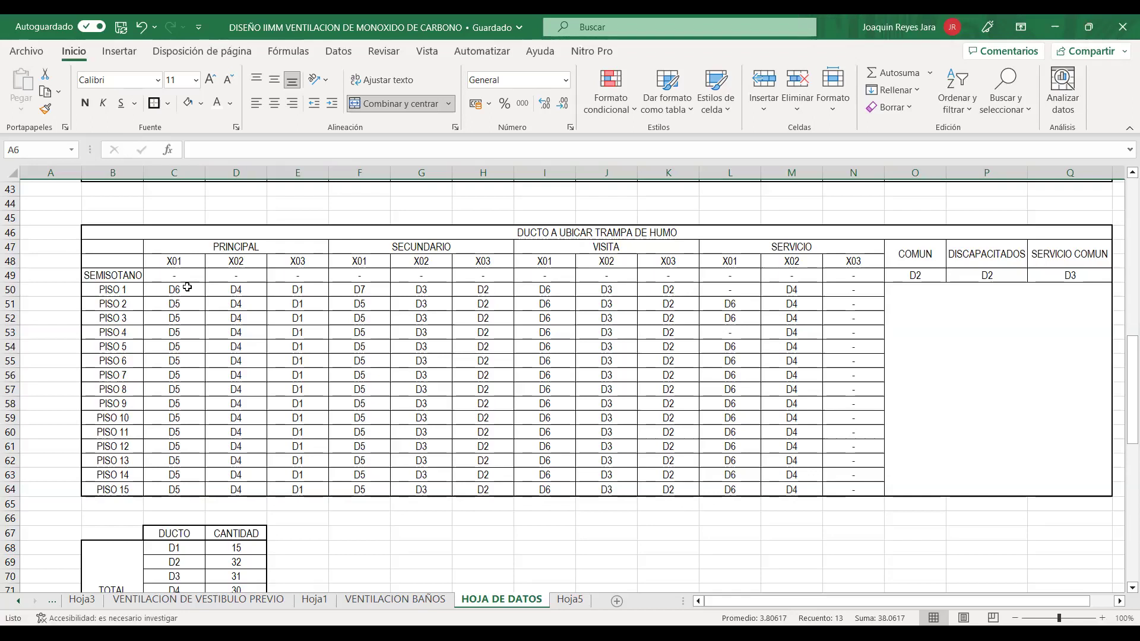
scroll(212, 307, "down", 3)
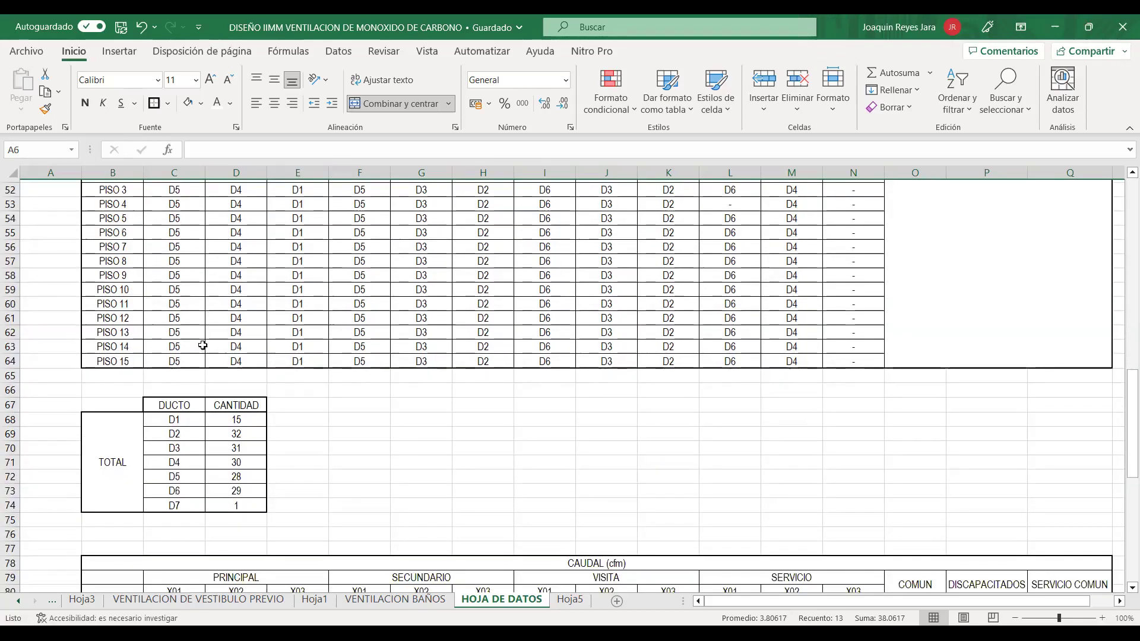
scroll(196, 375, "down", 4)
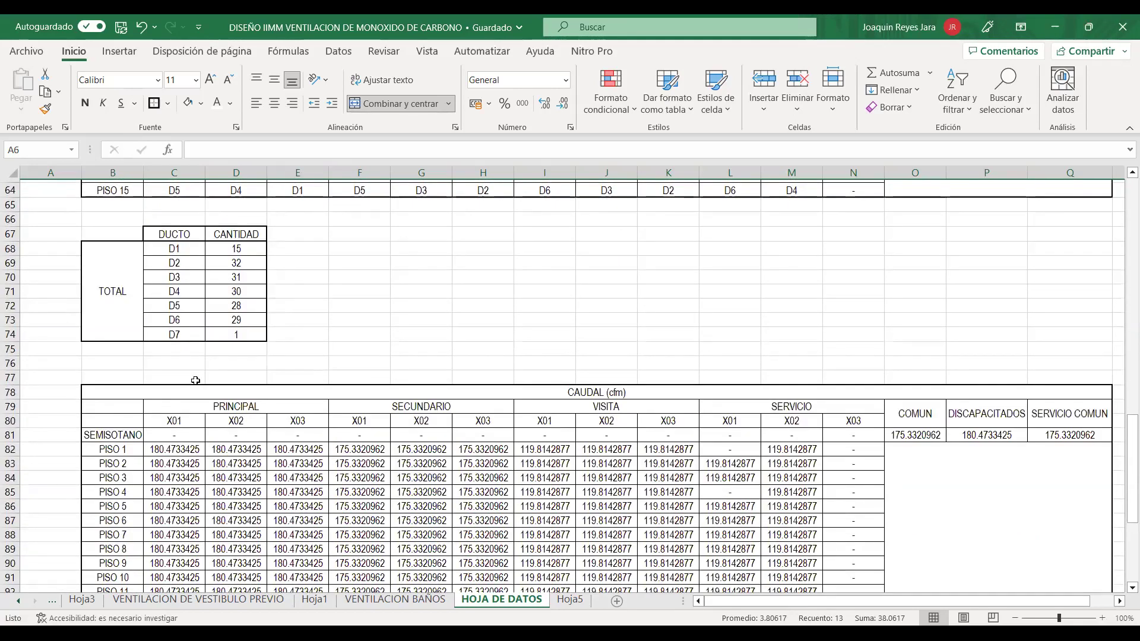
scroll(195, 375, "down", 1)
key("ctrl+Page_Up")
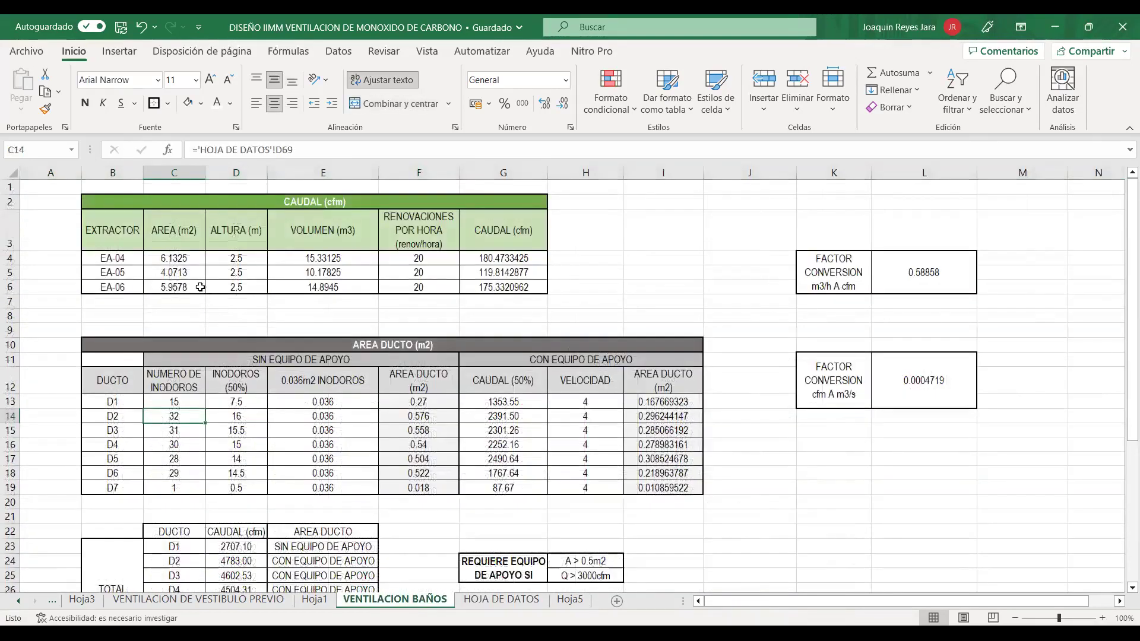
In the AREA (m2) table of HOJA DE DATOS, clear the PISO 2 to PISO 15 data and the COMUN, DISCAPACITADOS and SERVICIO COMUN cells.
left_click(501, 599)
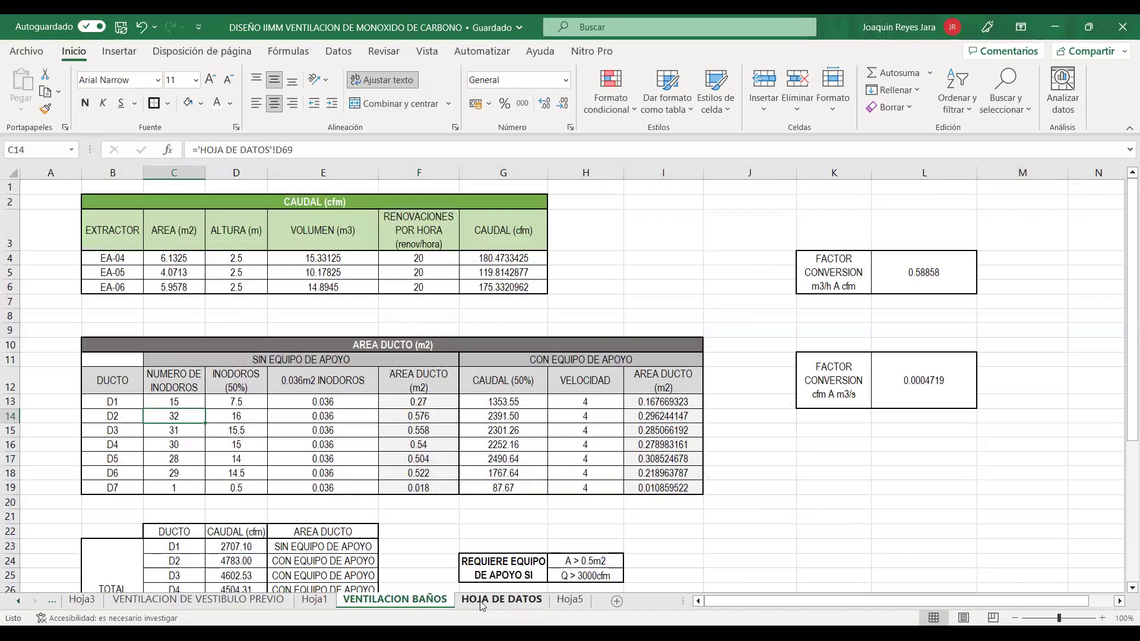
scroll(421, 331, "up", 20)
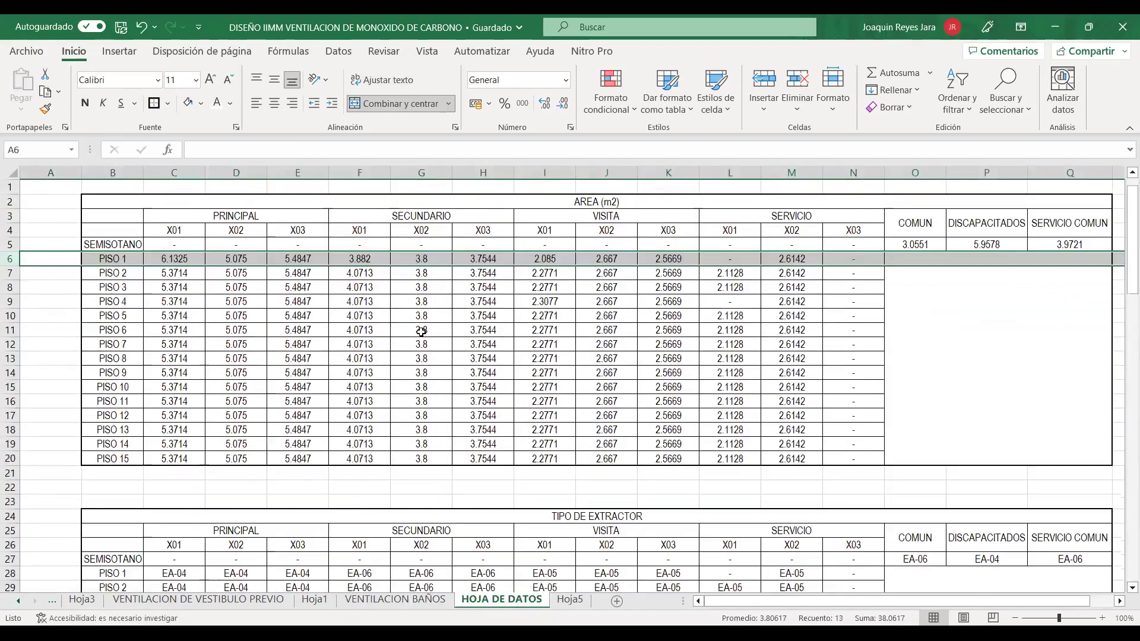
left_click(301, 316)
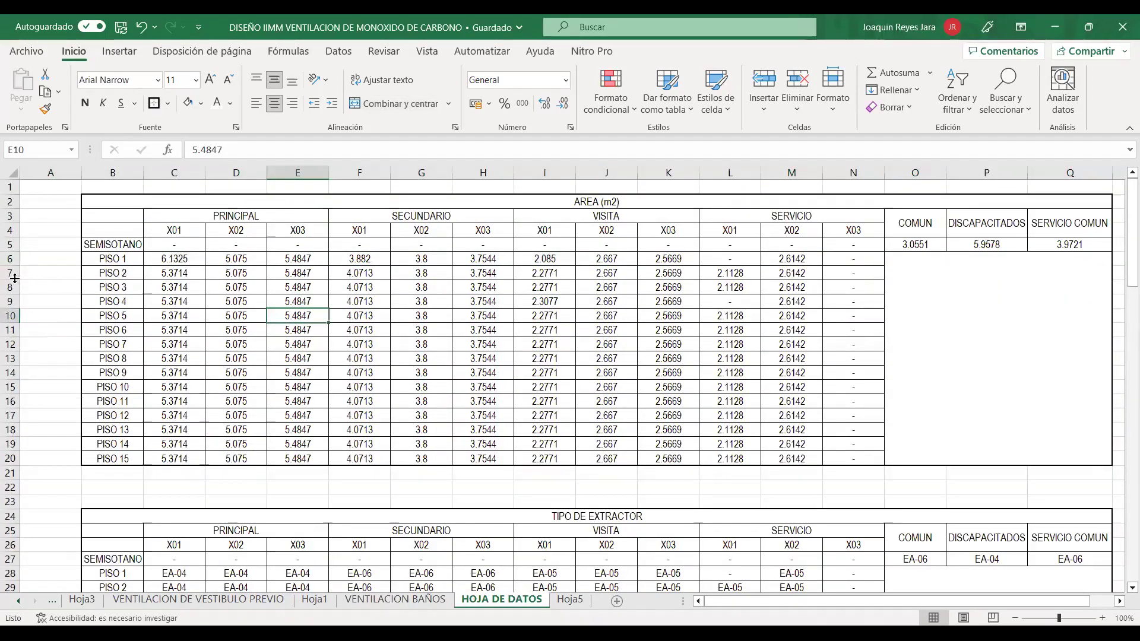
left_click_drag(106, 273, 805, 458)
key("Delete")
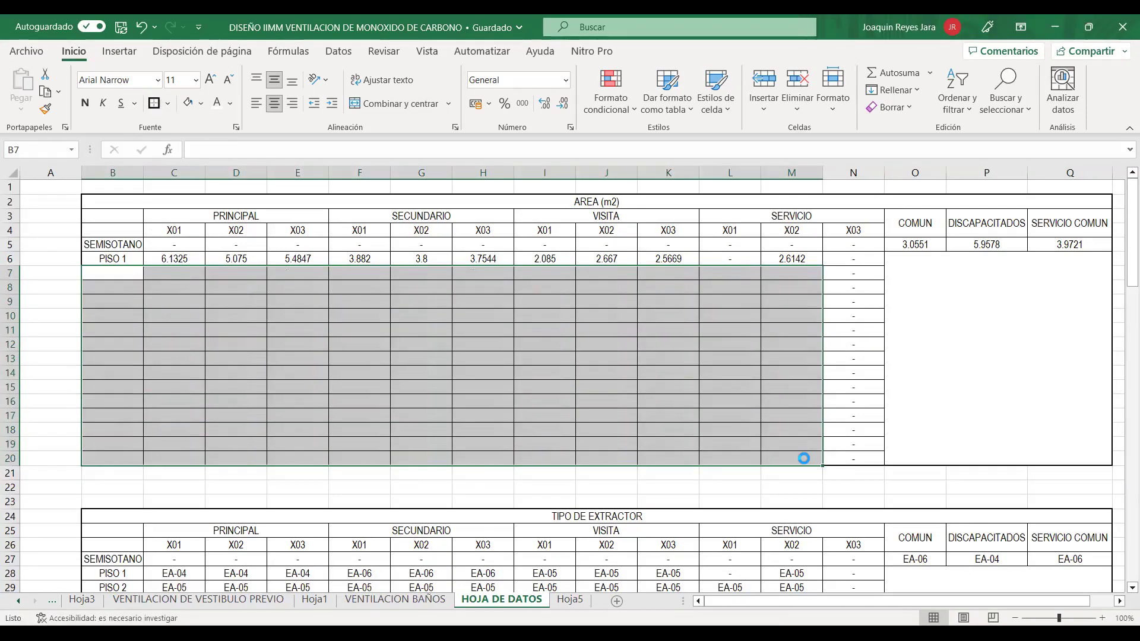
left_click(952, 270)
left_click_drag(944, 237, 1067, 244)
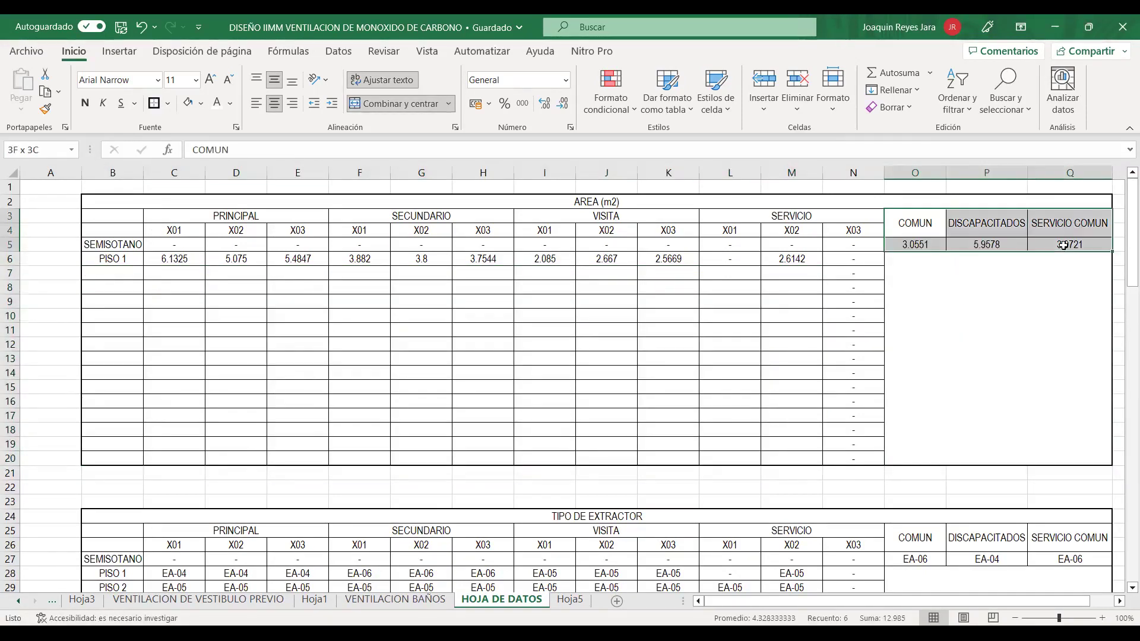
key("Delete")
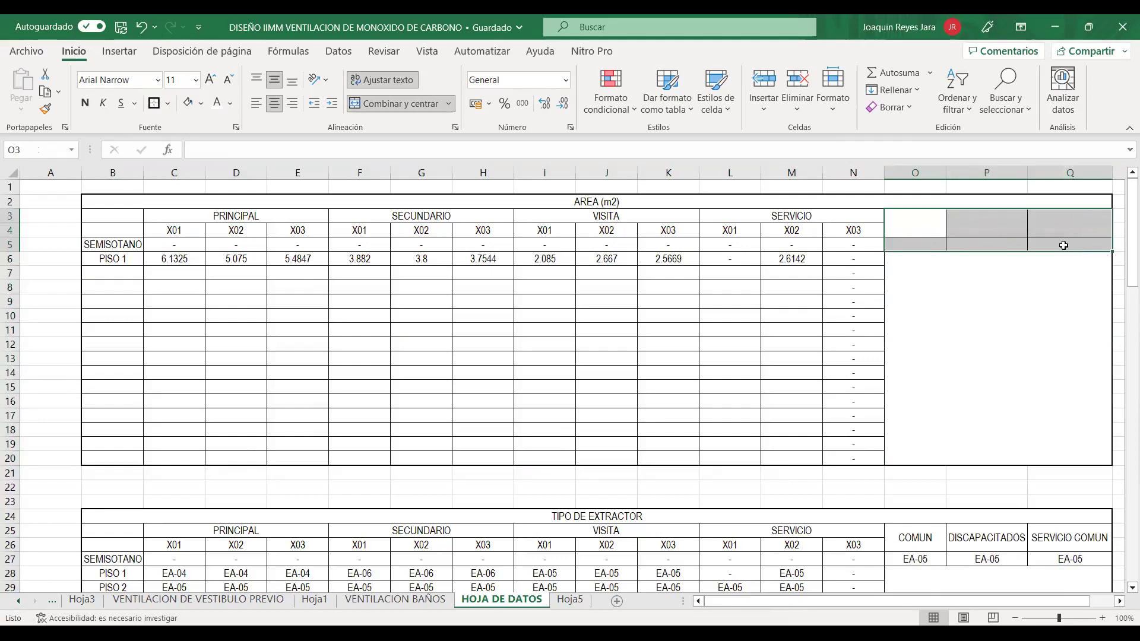
Rename the first five bathroom columns of the AREA (m2) table, C4 to G4, as B1, B2, B3, B4 and B5.
left_click(196, 229)
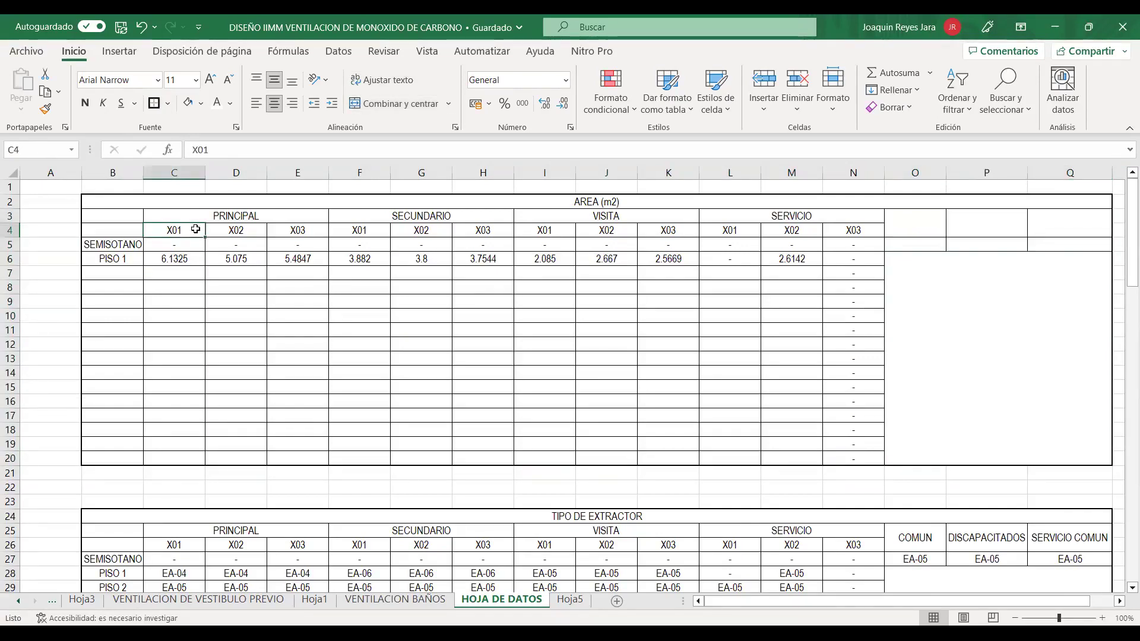
type("B1")
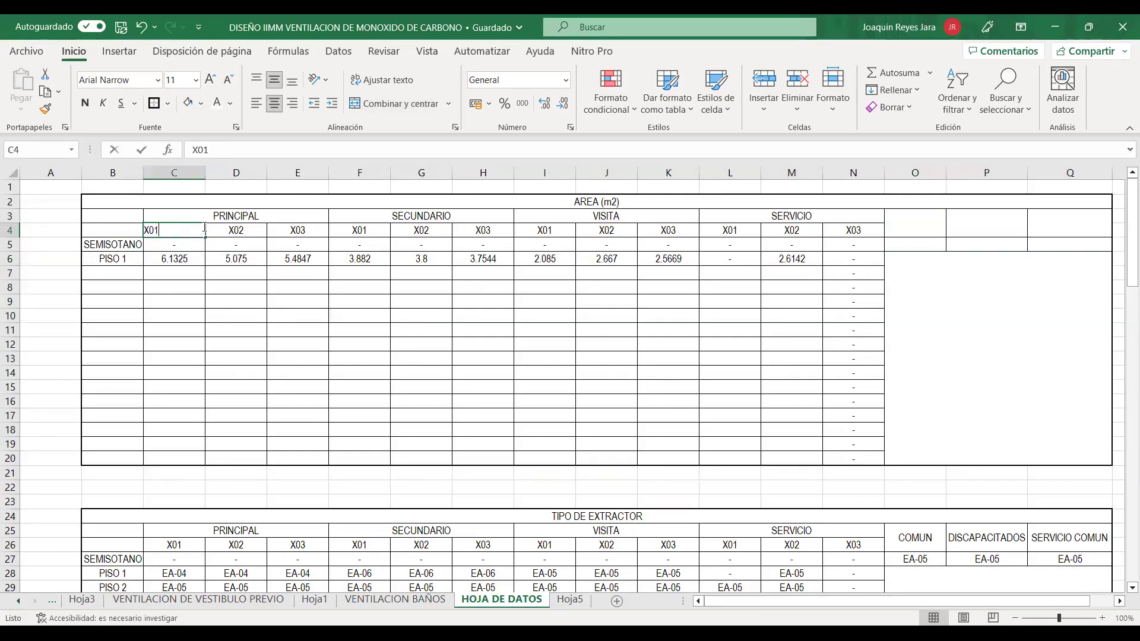
left_click(236, 258)
left_click(241, 232)
type("B2")
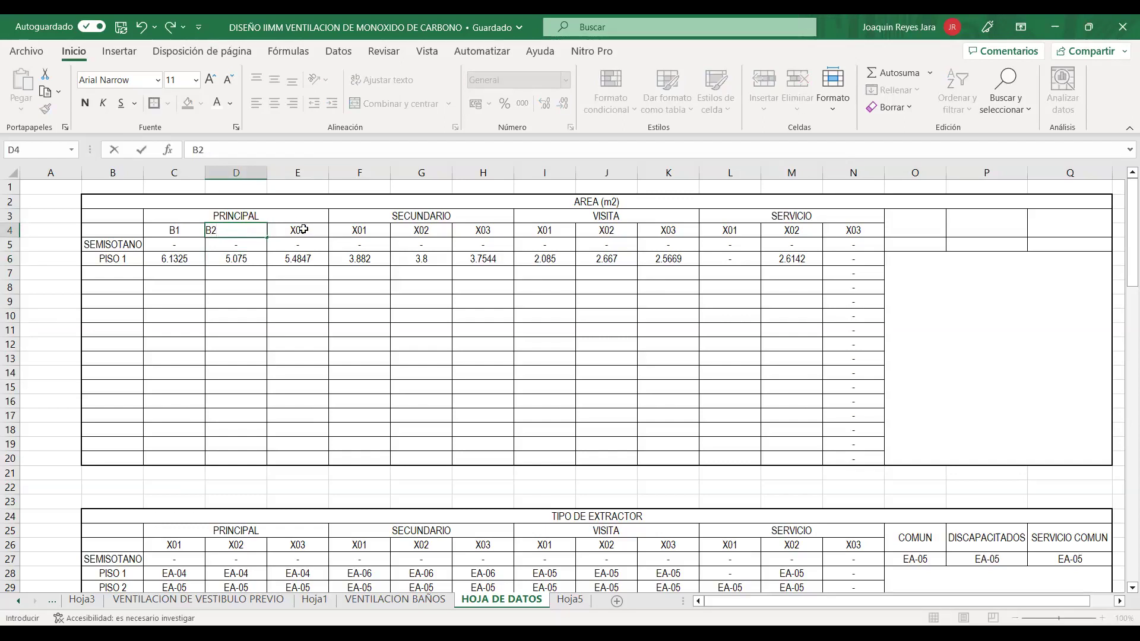
left_click(304, 230)
type("B3")
left_click(361, 235)
type("B4")
left_click(430, 230)
type("B5")
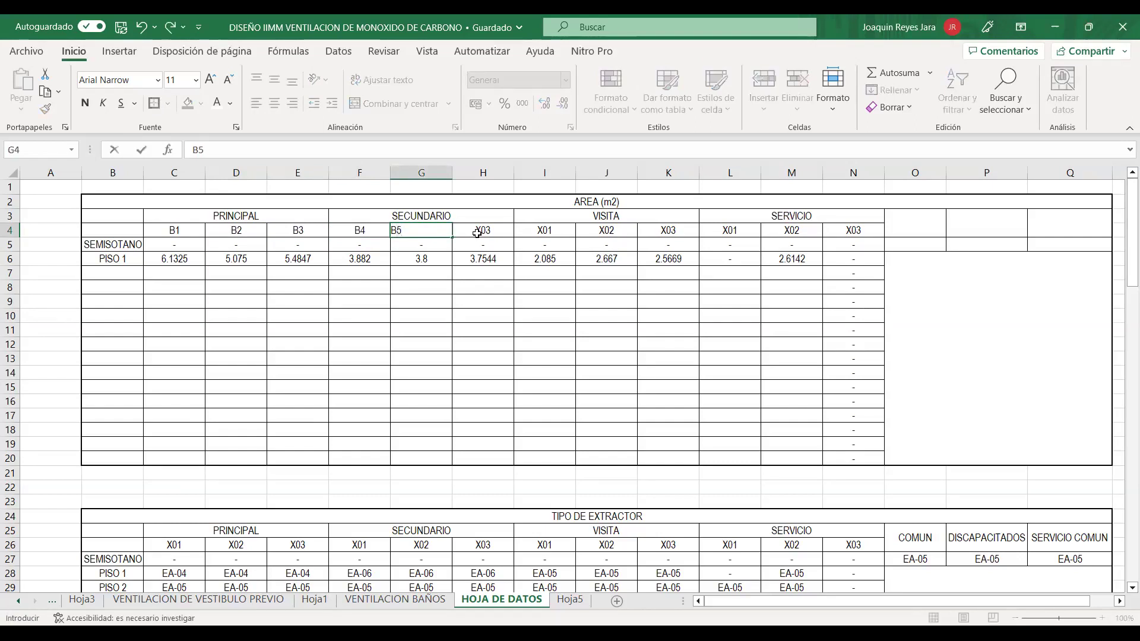
key("Tab")
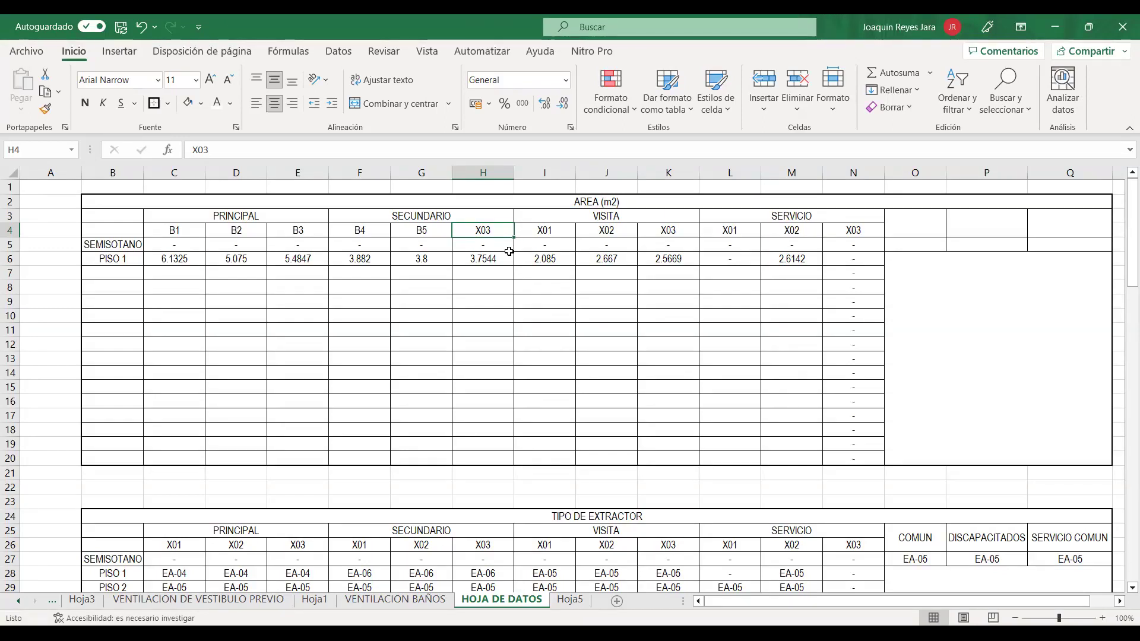
Rename the next two AREA (m2) column headings, H4 and I4, as SH 1 and SH2.
type("SHH")
key("BackSpace")
type("1")
left_click(543, 229)
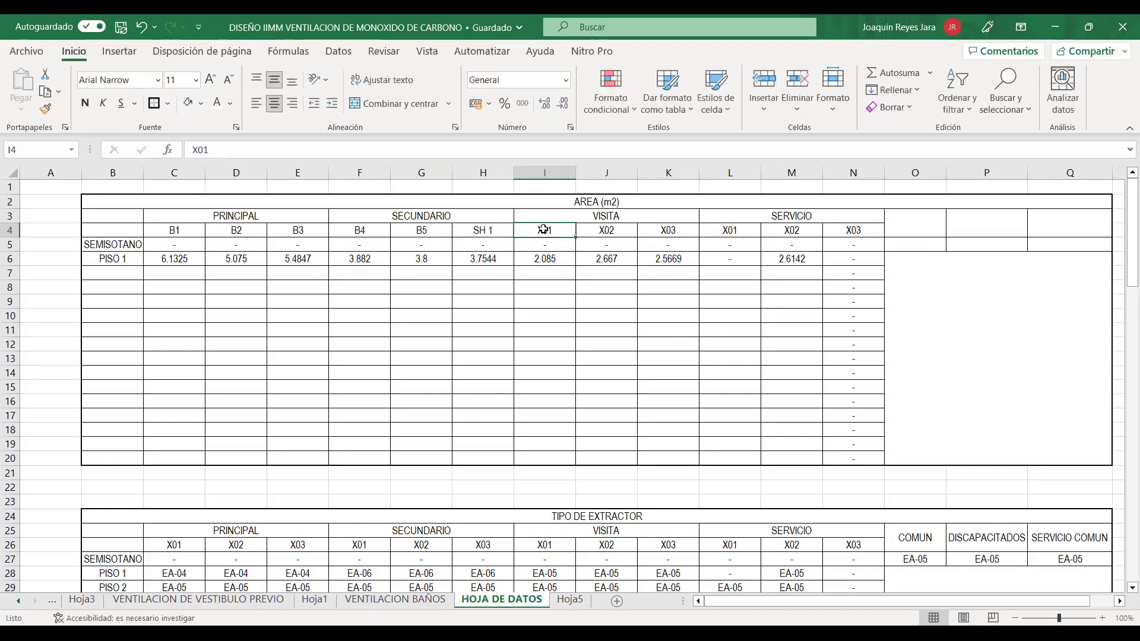
type("SH2")
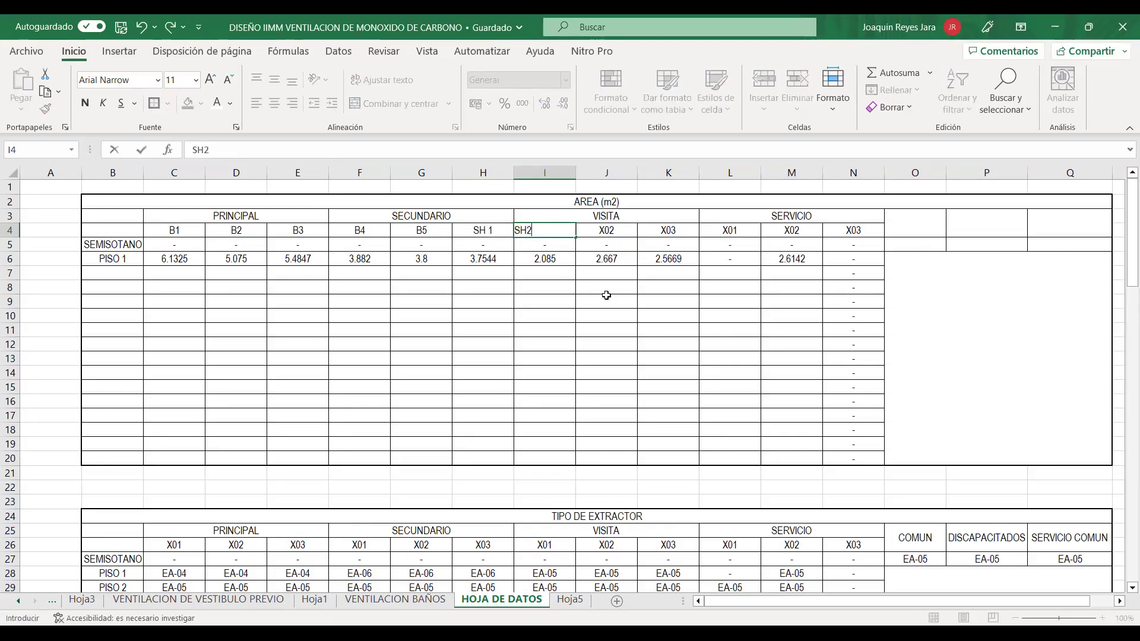
left_click(621, 306)
Clear the unused column cells beyond SH2 and the PRINCIPAL, SECUNDARIO, VISITA and SERVICIO headings in the AREA (m2) table.
left_click_drag(609, 231, 839, 268)
left_click_drag(838, 217, 187, 219)
key("Delete")
left_click(422, 300)
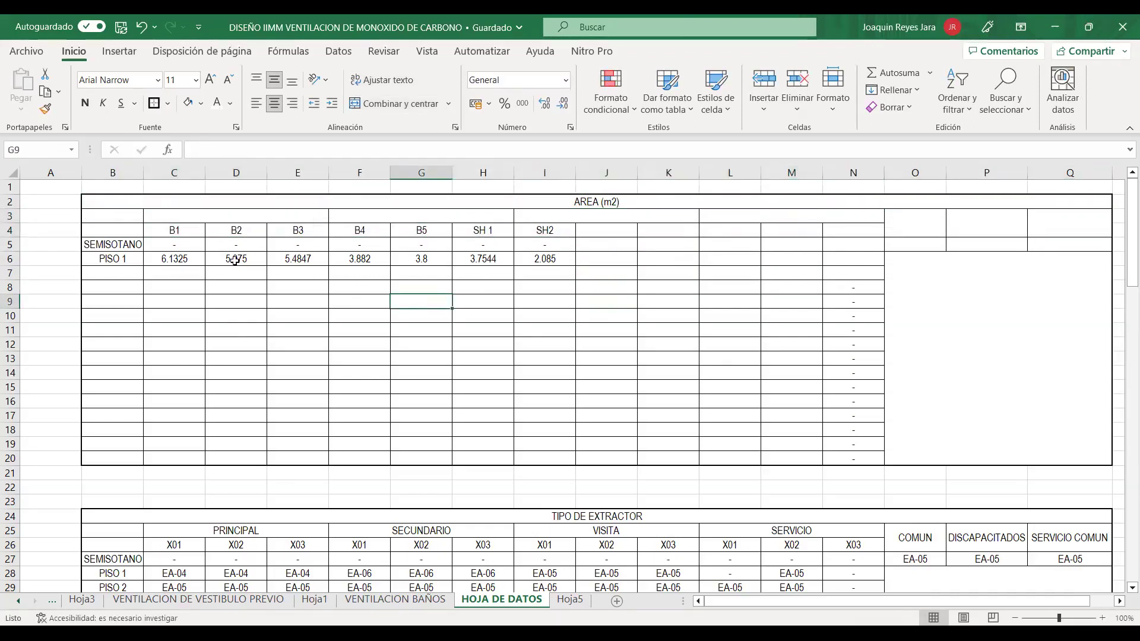
Set the PISO 1 areas to 4 for B1 through B5 and to 2 for SH 1 and SH2.
left_click(192, 258)
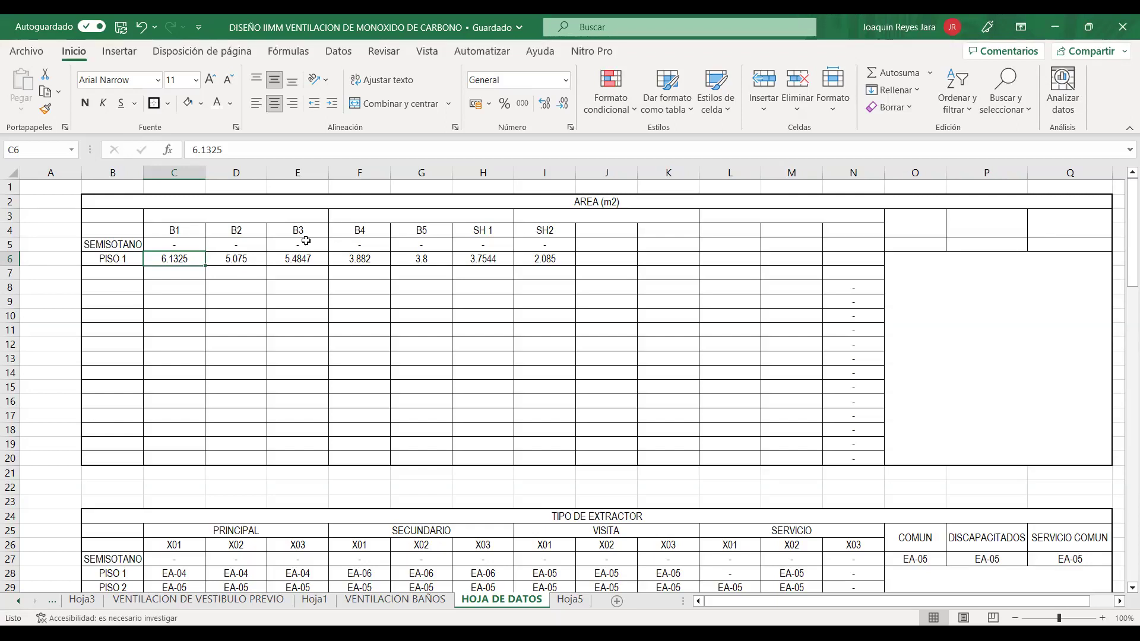
type("4")
key("Tab")
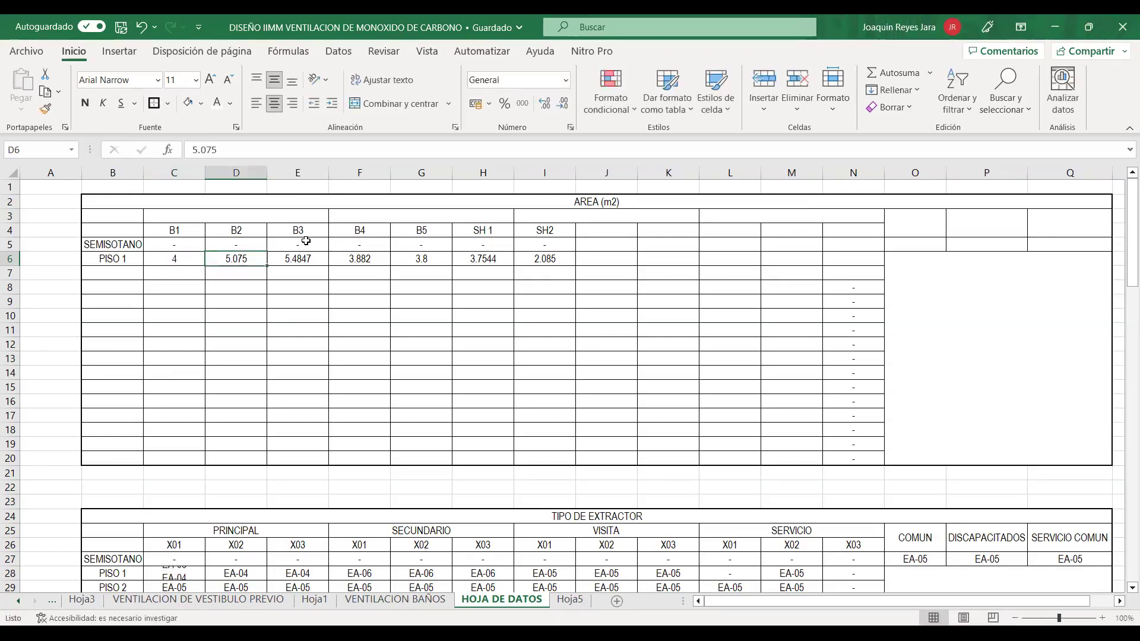
type("4")
key("Tab")
type("4")
key("Tab")
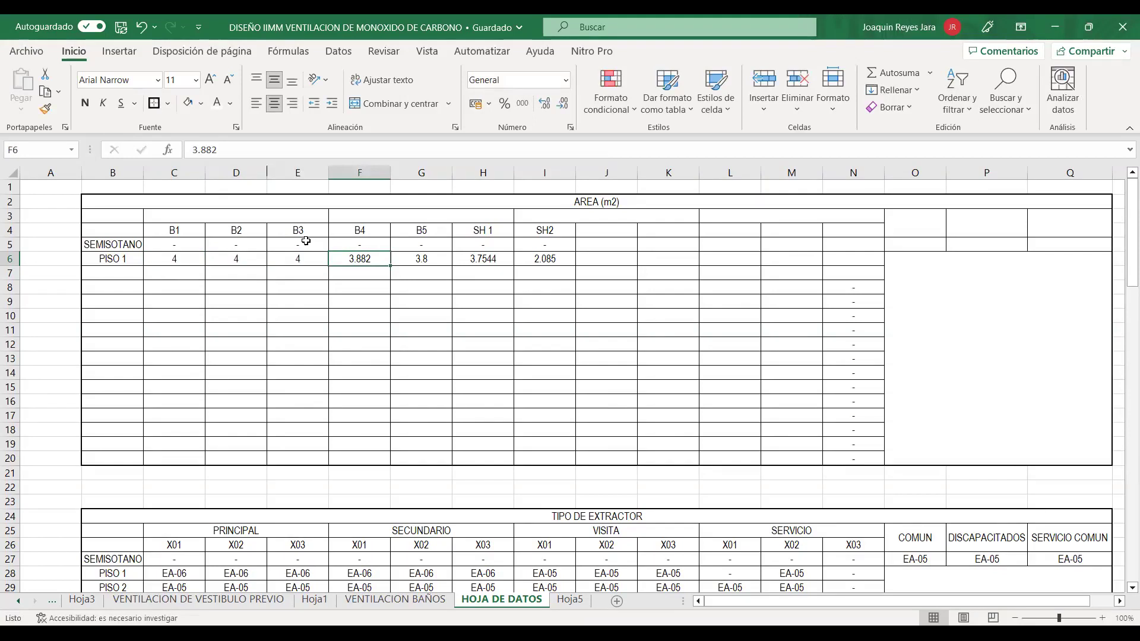
type("4")
key("Tab")
type("4")
key("Tab")
type("2")
key("Tab")
type("2")
key("Return")
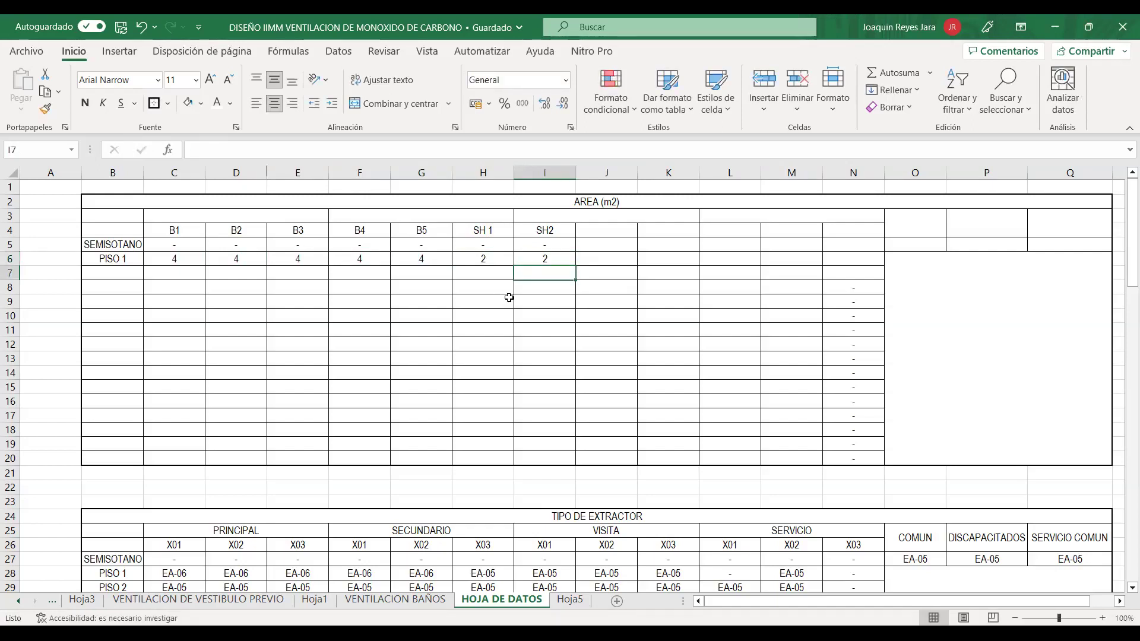
Clear the PISO 2 to PISO 15 labels and extractor types, B29 to M42, in the TIPO DE EXTRACTOR table.
scroll(475, 306, "down", 5)
left_click_drag(128, 373, 807, 554)
key("Delete")
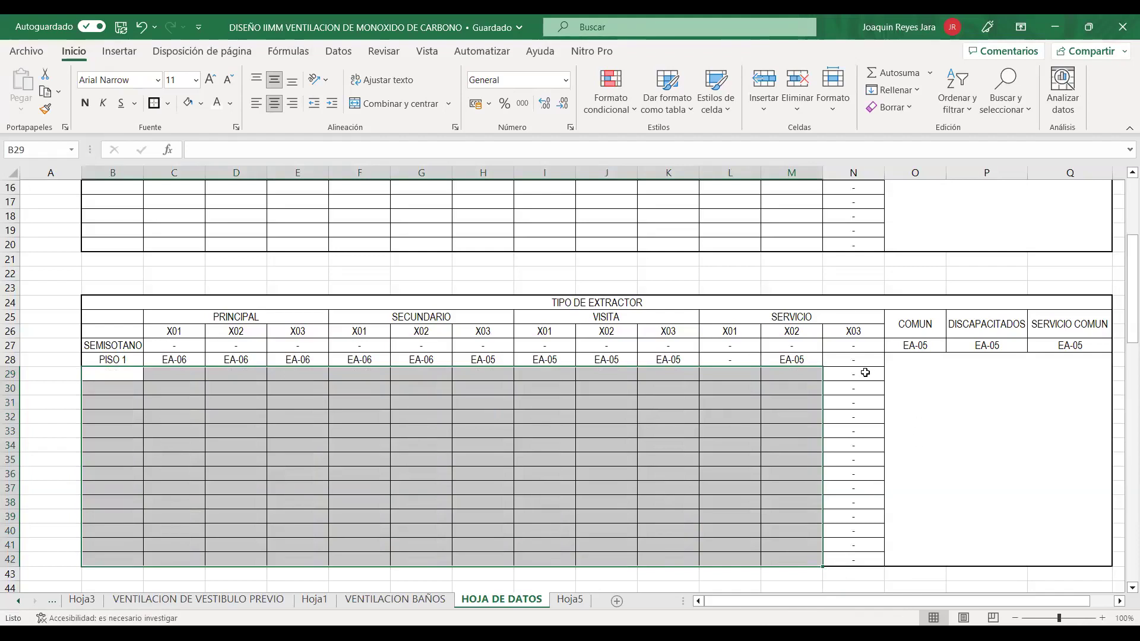
Clear the unused column codes and the SEMISOTANO and PISO 1 entries in columns J to N of the TIPO DE EXTRACTOR table.
scroll(682, 320, "up", 5)
scroll(681, 306, "down", 1)
left_click_drag(544, 488, 879, 523)
left_click_drag(607, 502, 853, 531)
key("Delete")
Clear the TIPO DE EXTRACTOR headings from VISITA through SERVICIO COMUN and the EA-05 entries in O27 to Q27.
left_click_drag(677, 492, 1015, 504)
left_click(992, 516)
left_click_drag(559, 489, 1072, 498)
key("Delete")
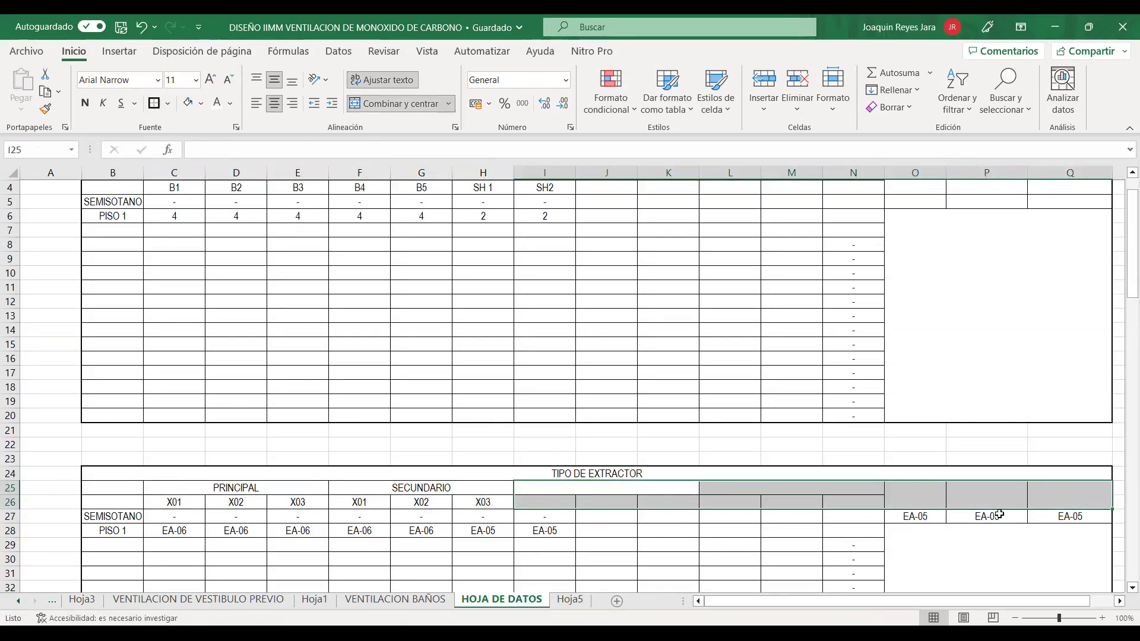
left_click_drag(926, 517, 1063, 517)
key("Delete")
Copy the B1 to SH2 headings from the AREA (m2) table into the TIPO DE EXTRACTOR heading row, starting at C26.
scroll(806, 447, "up", 1)
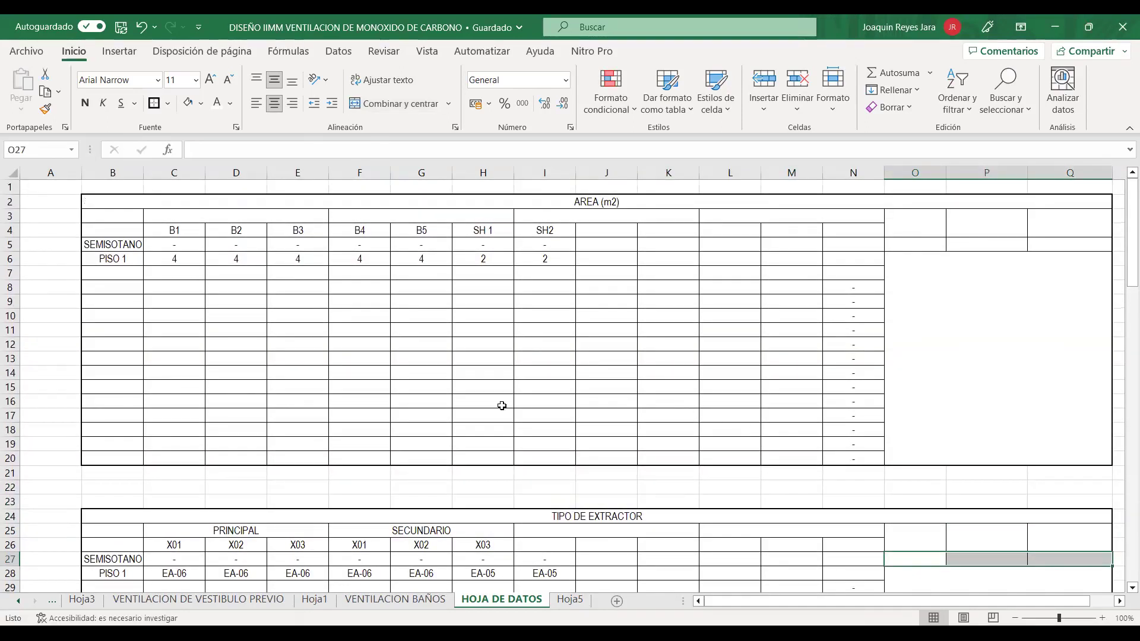
scroll(417, 399, "down", 3)
scroll(178, 445, "up", 2)
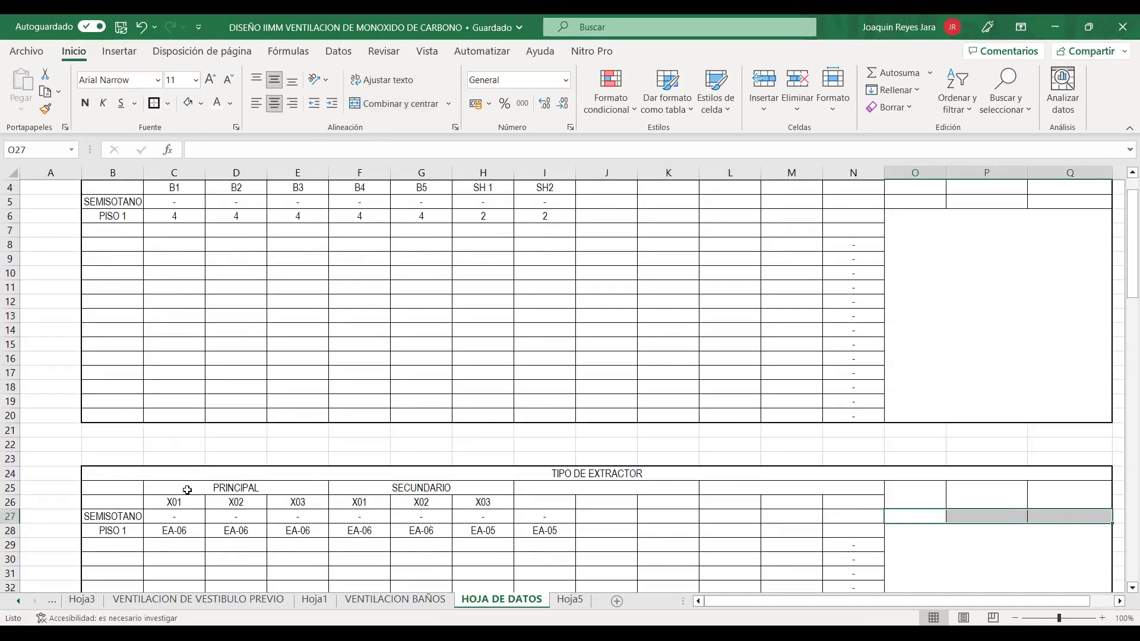
scroll(229, 251, "up", 1)
left_click_drag(174, 230, 554, 236)
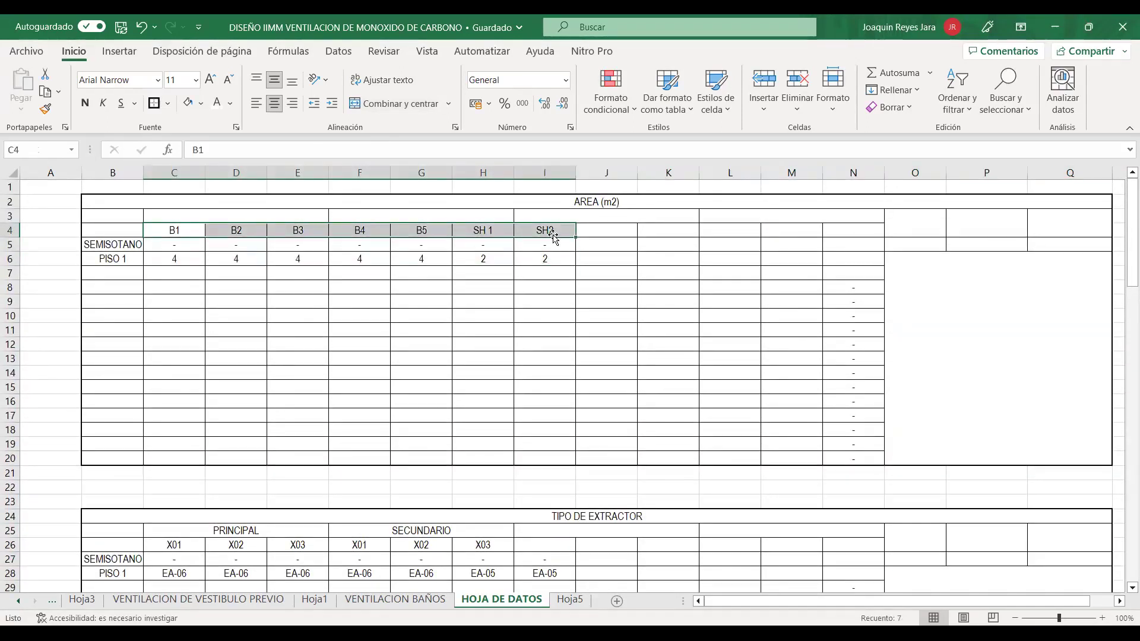
key("ctrl+c")
scroll(267, 323, "down", 2)
left_click(180, 458)
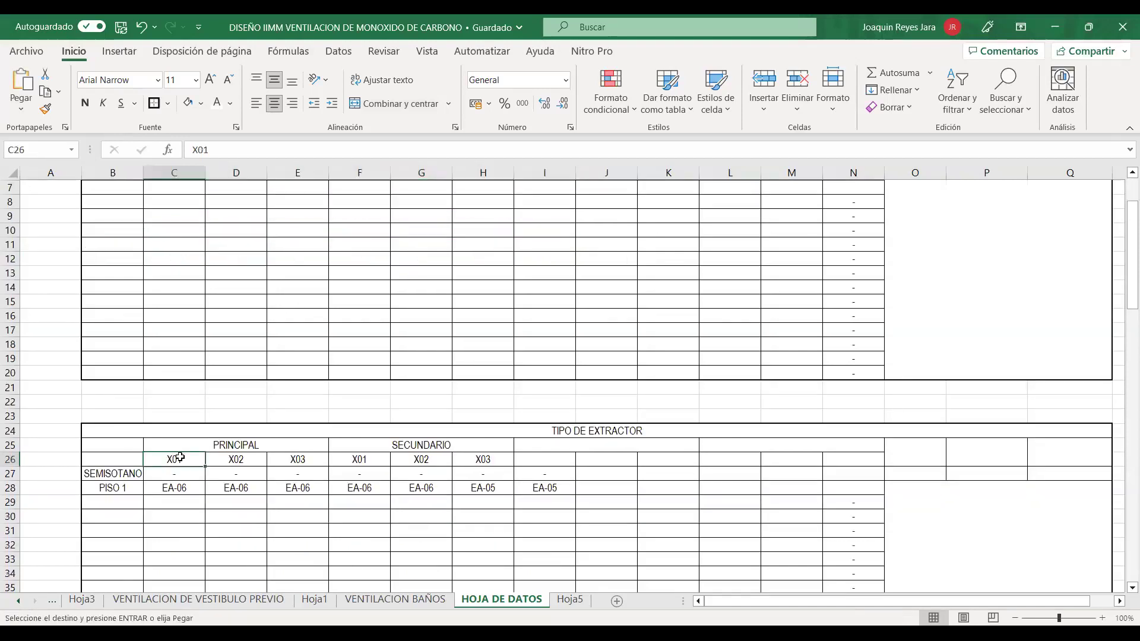
key("ctrl+v")
left_click(219, 504)
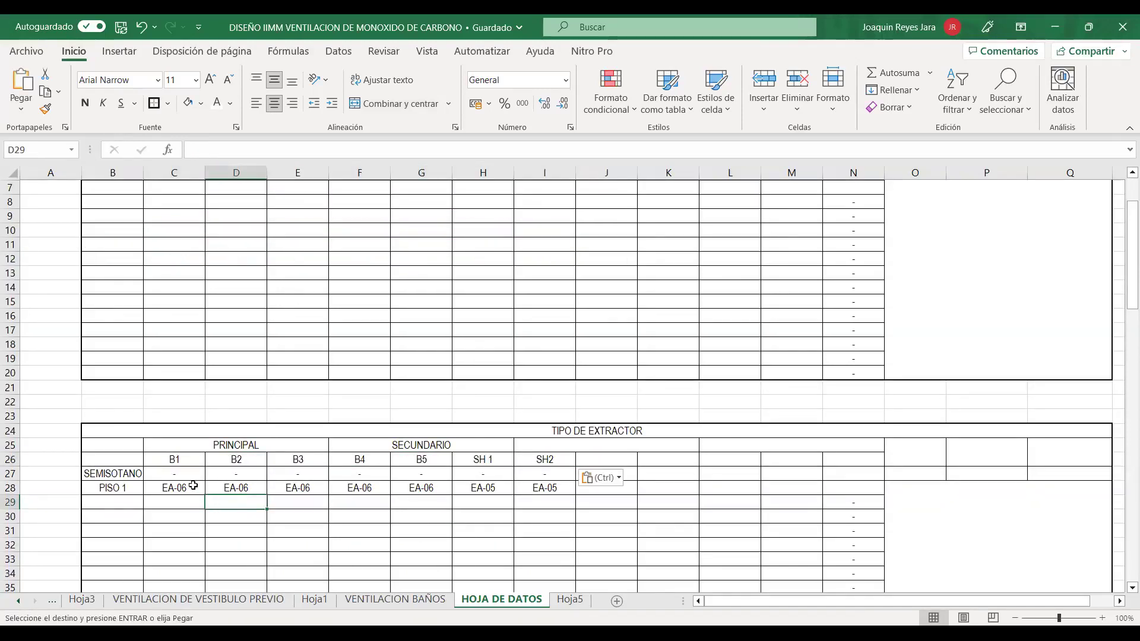
Change the first condition of the PISO 1 extractor formula in C28 to return "EA-01" when C6>4.
scroll(193, 486, "up", 2)
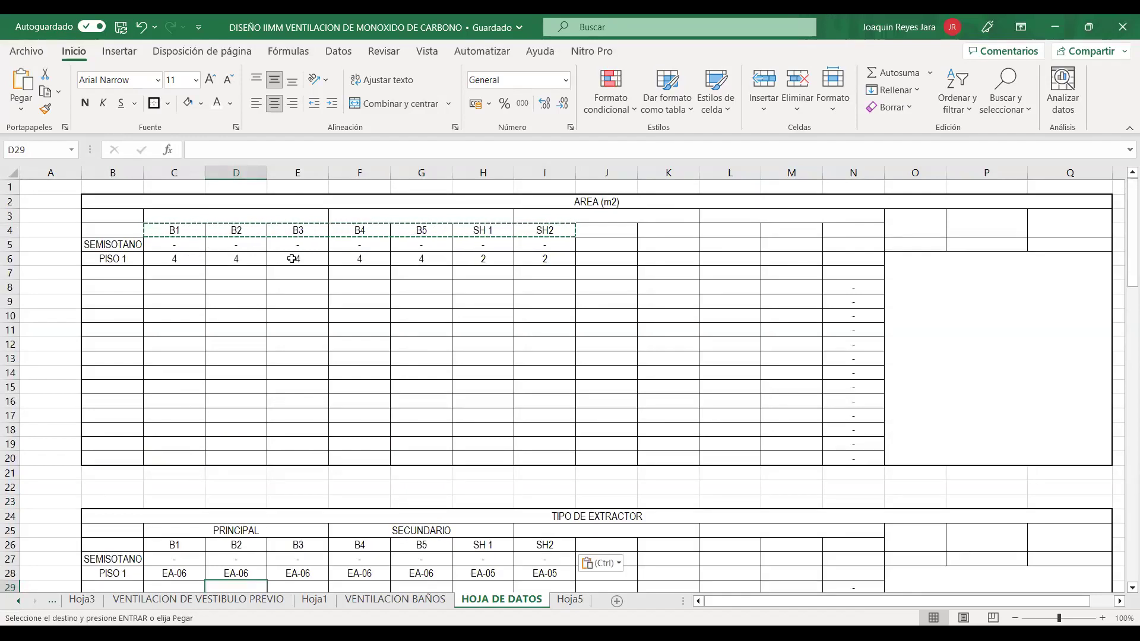
left_click(422, 259)
scroll(226, 399, "down", 2)
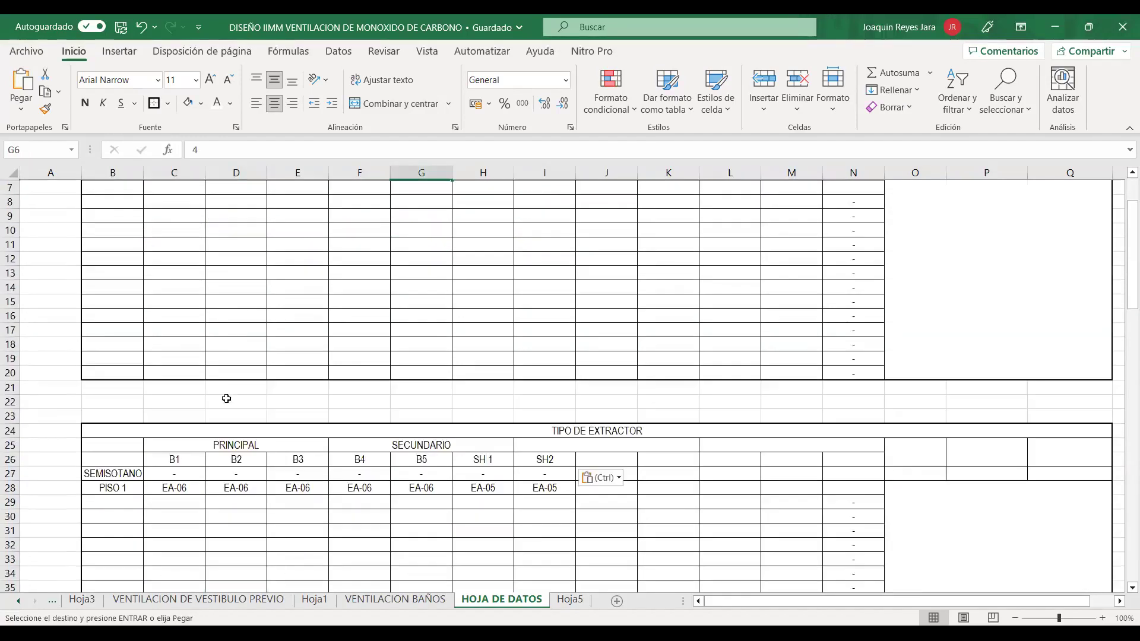
double_click(181, 487)
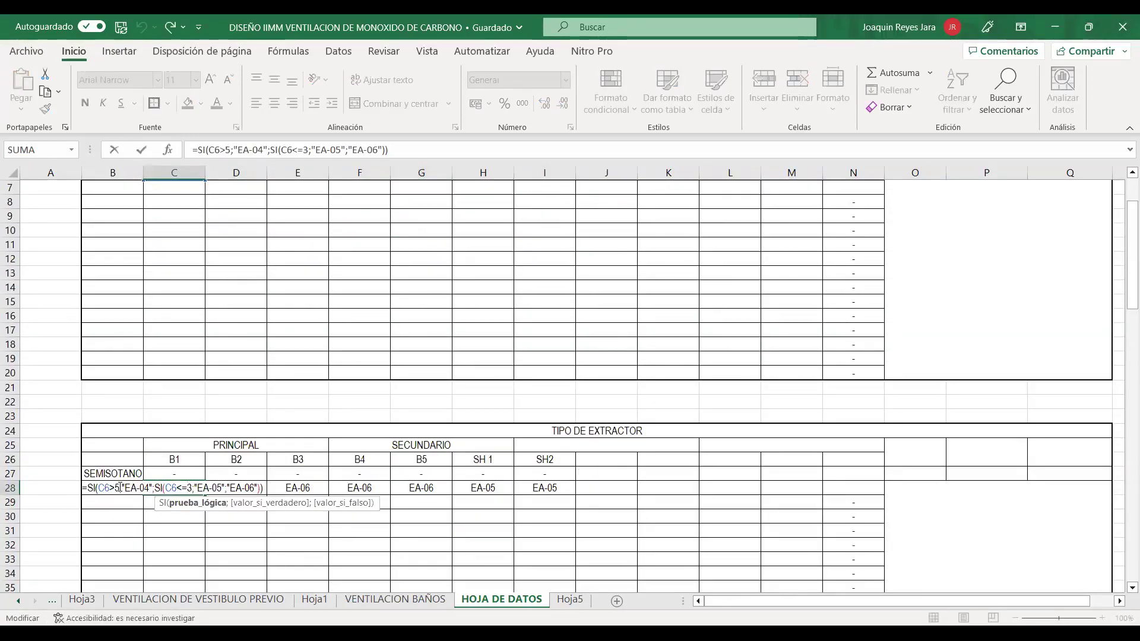
key("BackSpace")
type("4")
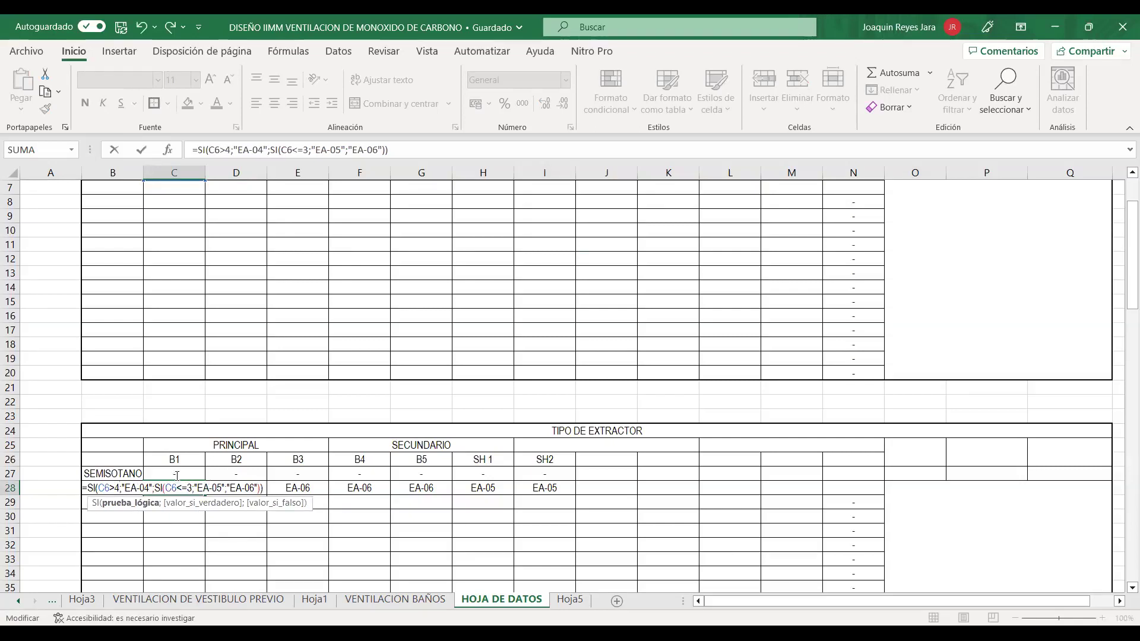
left_click(148, 489)
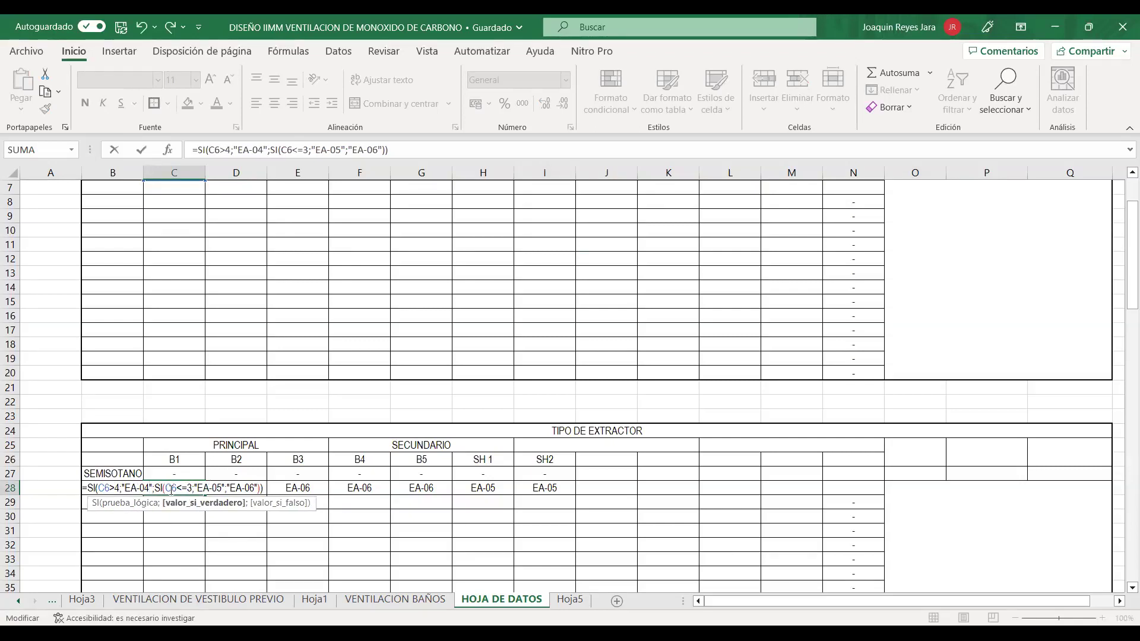
key("BackSpace")
type("1")
scroll(230, 339, "up", 2)
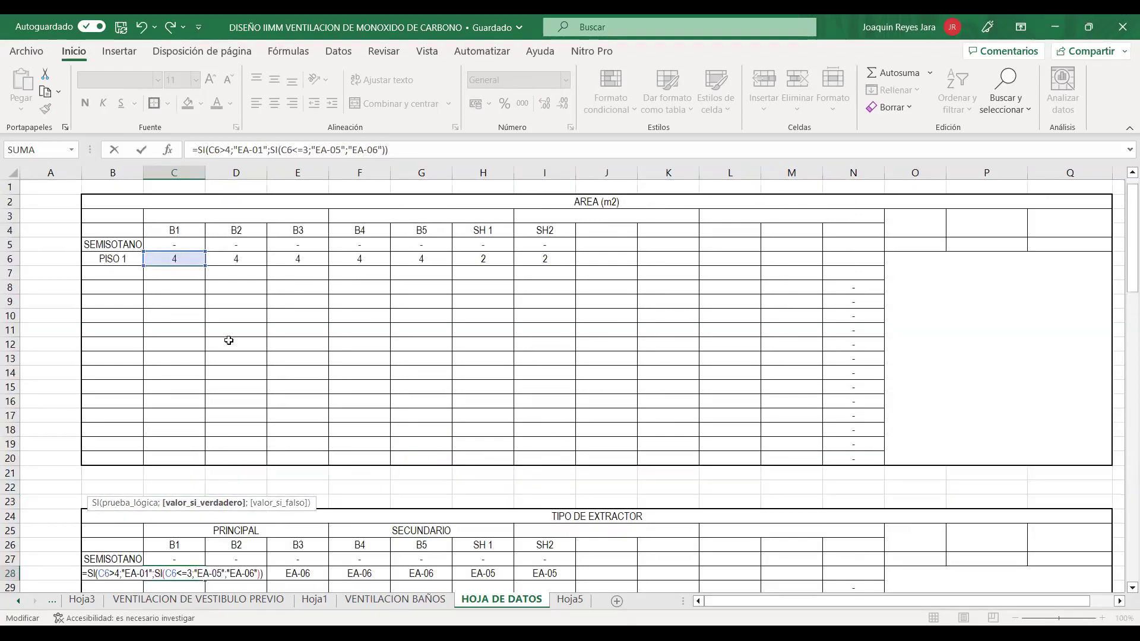
scroll(230, 338, "down", 2)
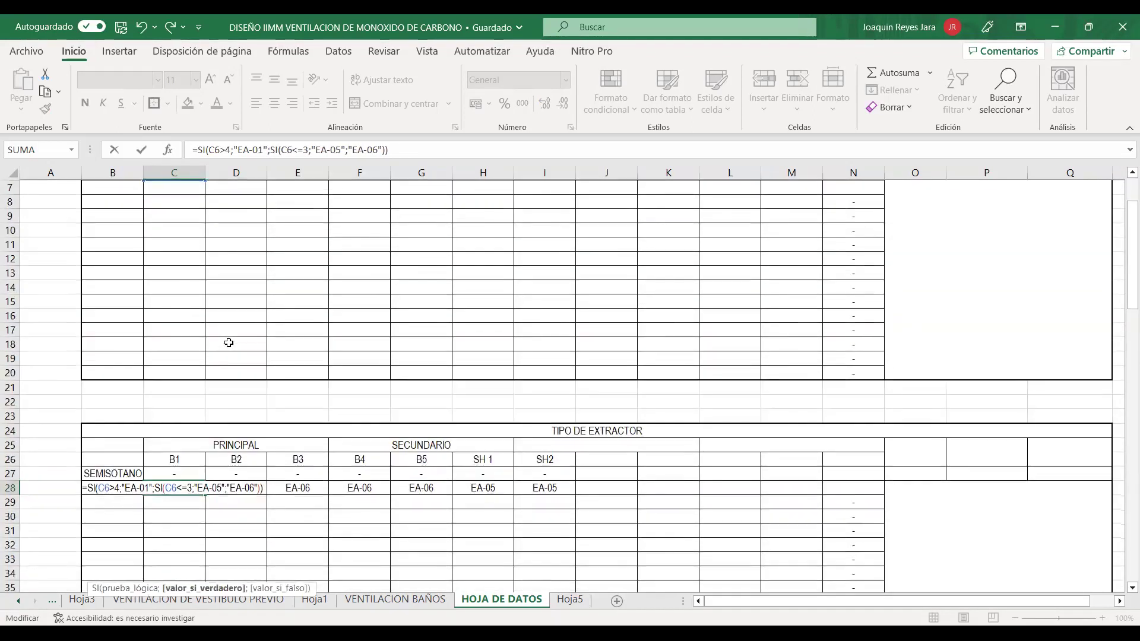
Remove the nested SI with the C6<=3 condition and its surplus closing parenthesis from the C28 formula.
left_click(226, 488)
key("BackSpace")
key("BackSpace")
key("BackSpace")
key("BackSpace")
key("BackSpace")
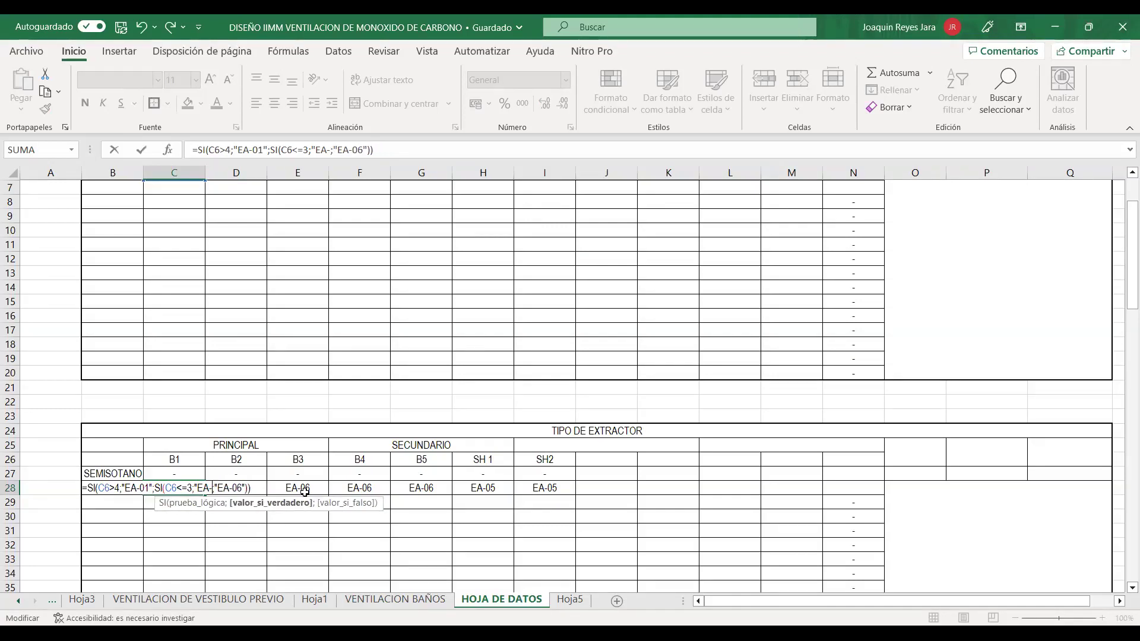
key("BackSpace")
key("BackSpace")
key("BackSpace")
key("BackSpace")
key("BackSpace")
key("BackSpace")
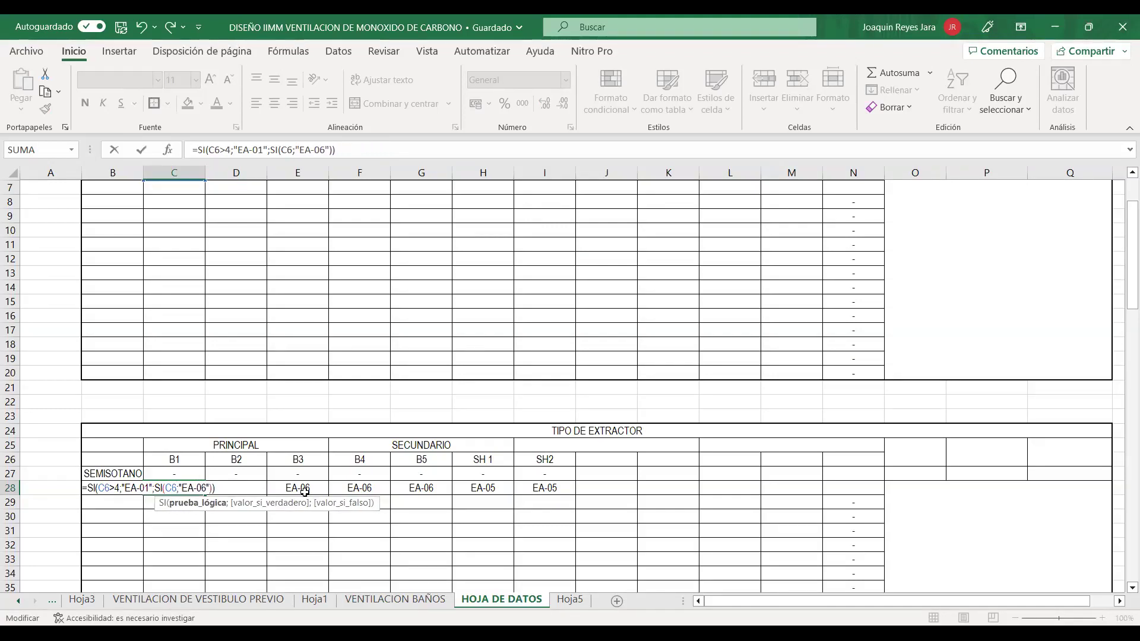
key("BackSpace")
key("BackSpace")
key("BackSpace")
key("BackSpace")
key("BackSpace")
key("Delete")
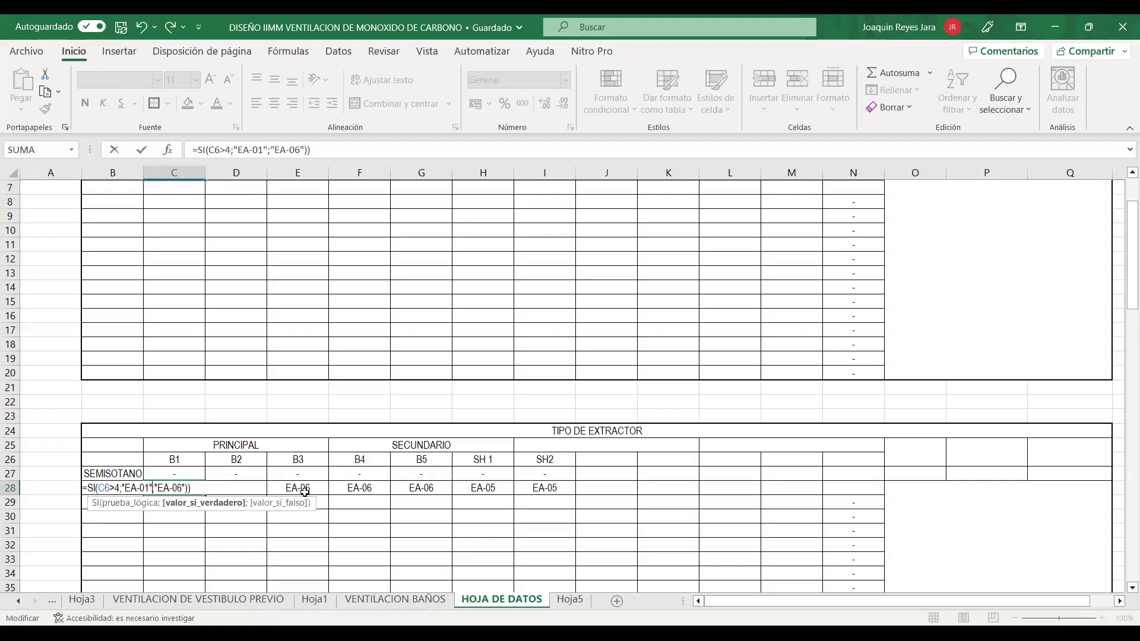
key("Delete")
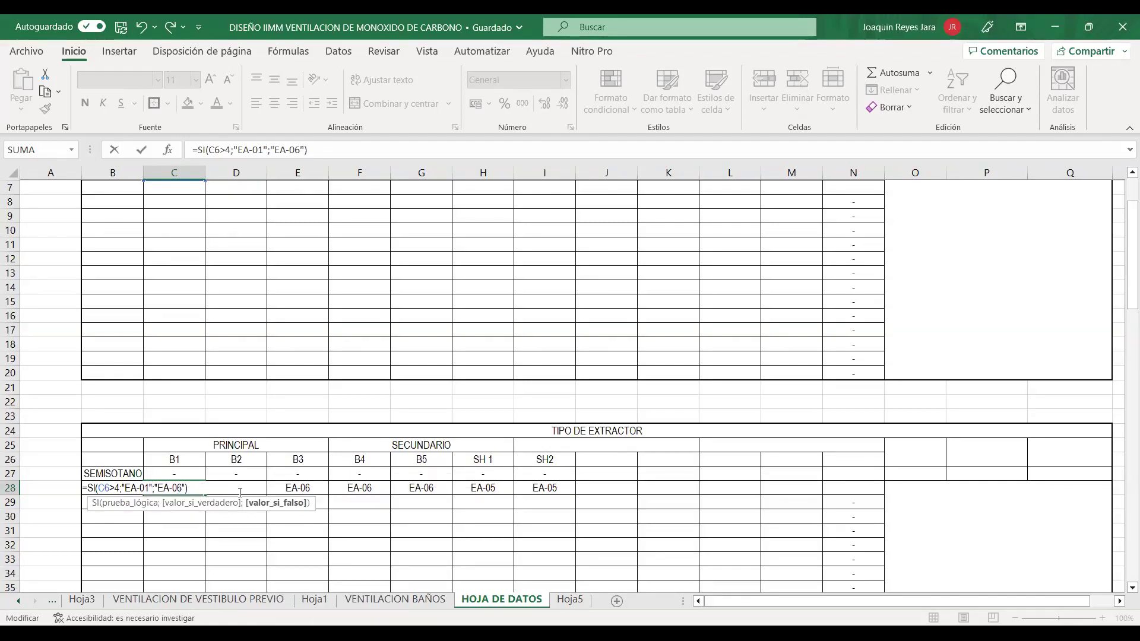
Set the false value of the C28 formula to "EA-02" and accept the formula.
key("Delete")
type("2")
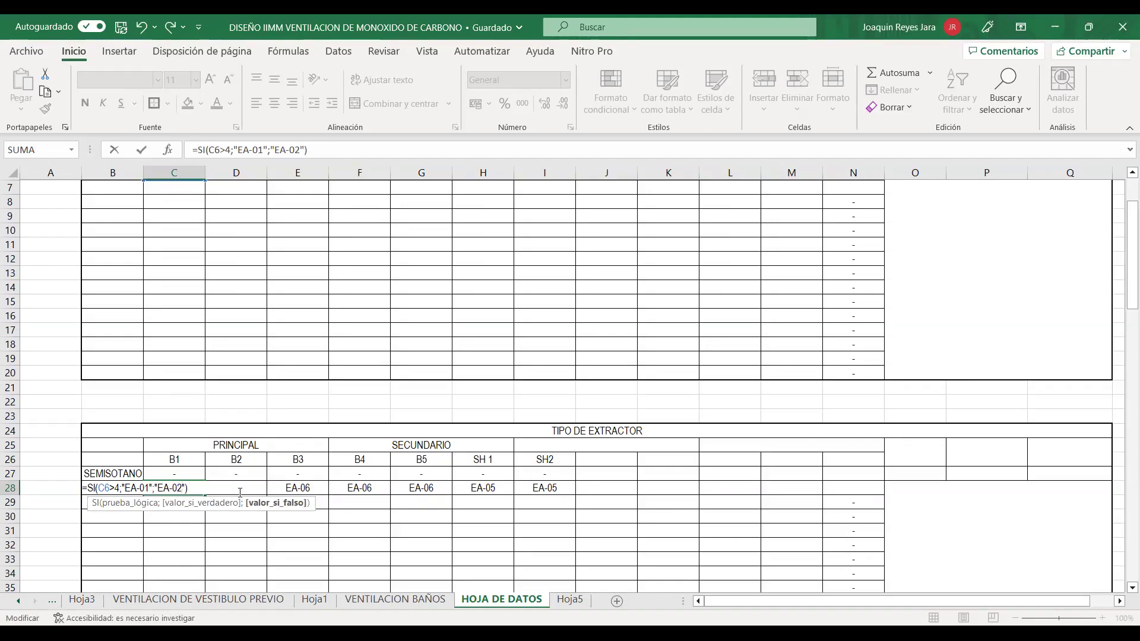
key("Return")
key("Up")
Change the comparison in the C28 formula to C6>=4.
scroll(220, 505, "up", 2)
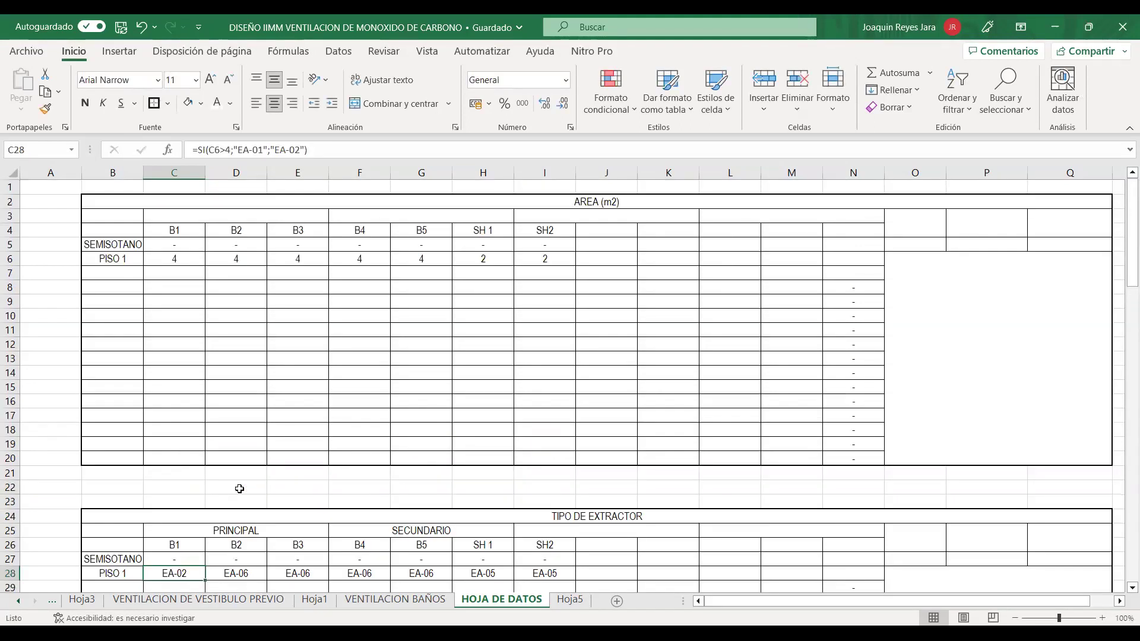
scroll(198, 515, "down", 1)
double_click(192, 532)
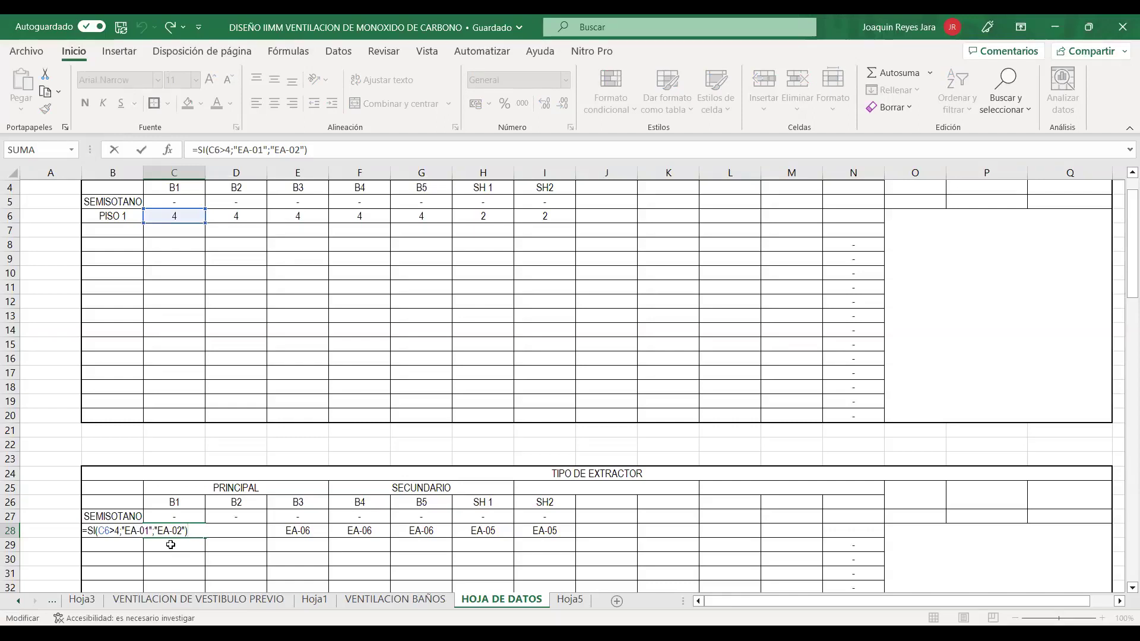
scroll(178, 558, "up", 1)
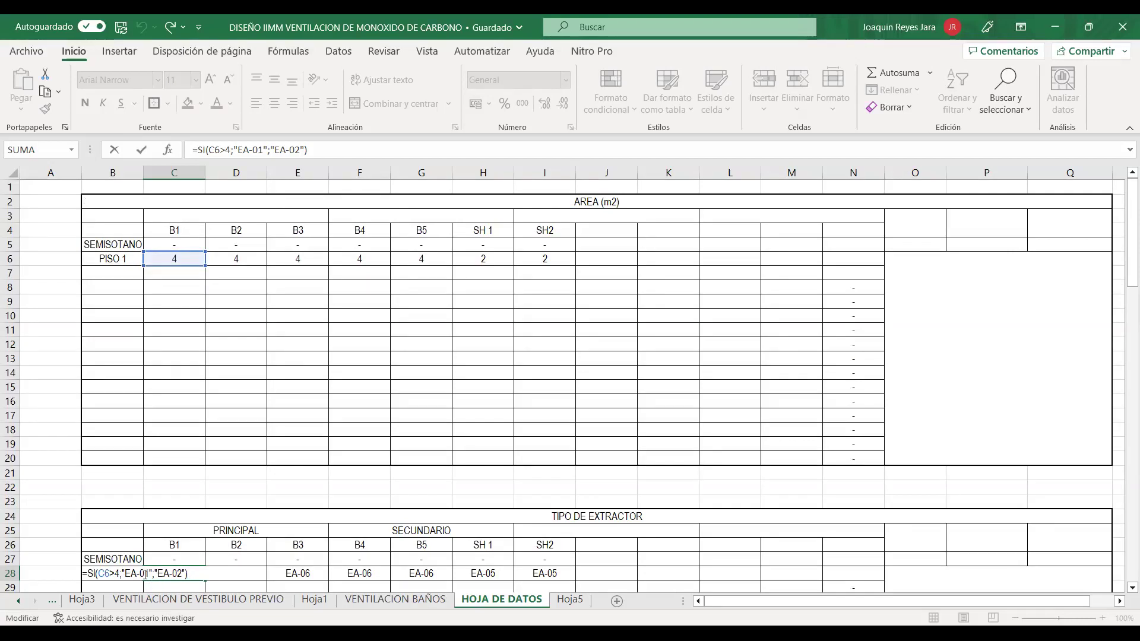
scroll(146, 575, "down", 1)
scroll(143, 537, "up", 1)
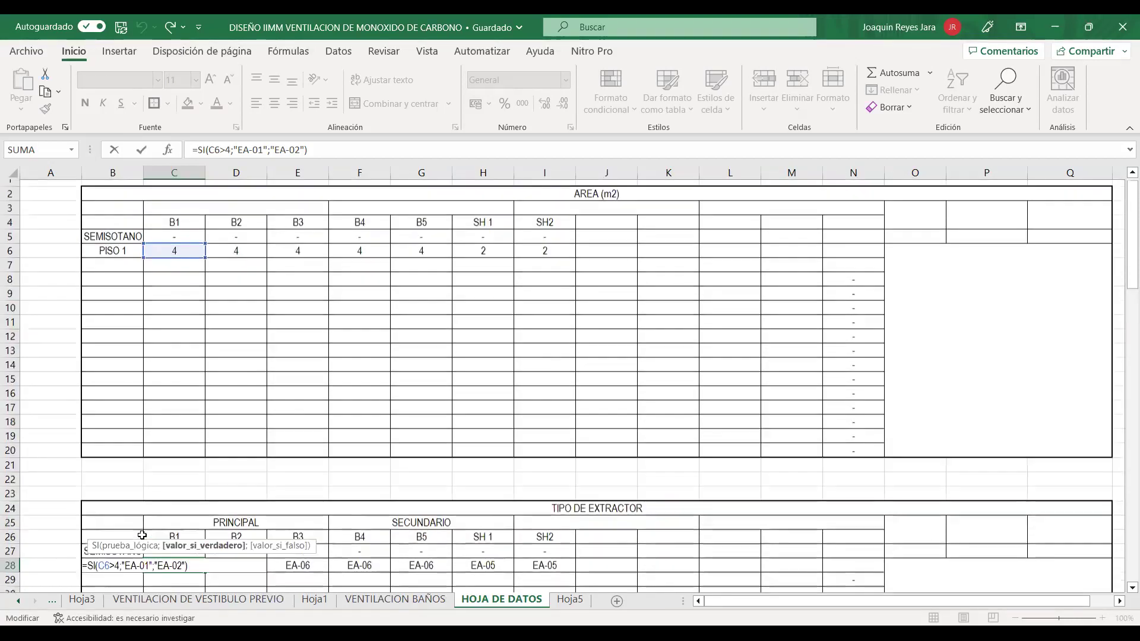
scroll(143, 535, "down", 1)
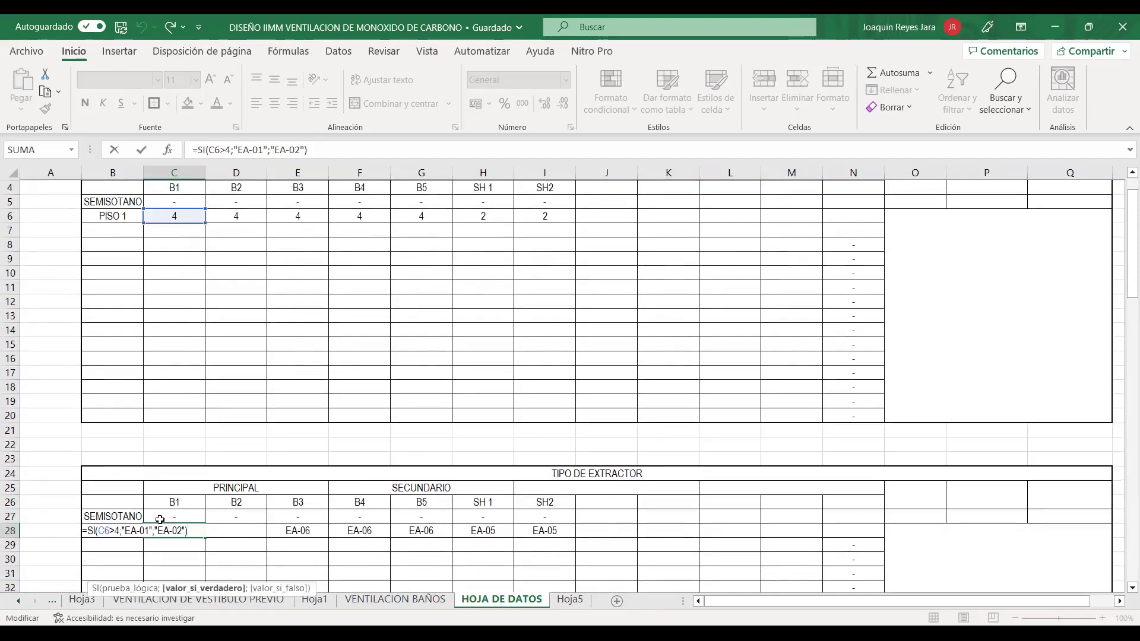
left_click(115, 531)
type("=")
key("Return")
Fill the C28 extractor formula across PISO 1 through the SH2 column, I28.
left_click(184, 530)
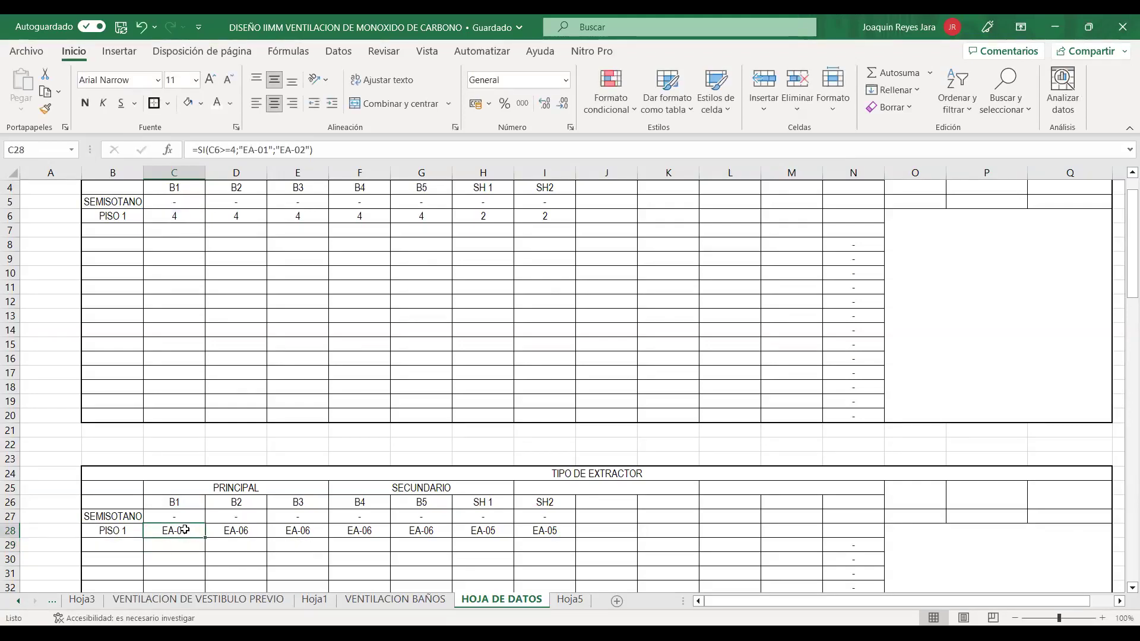
left_click_drag(204, 538, 567, 539)
left_click(499, 552)
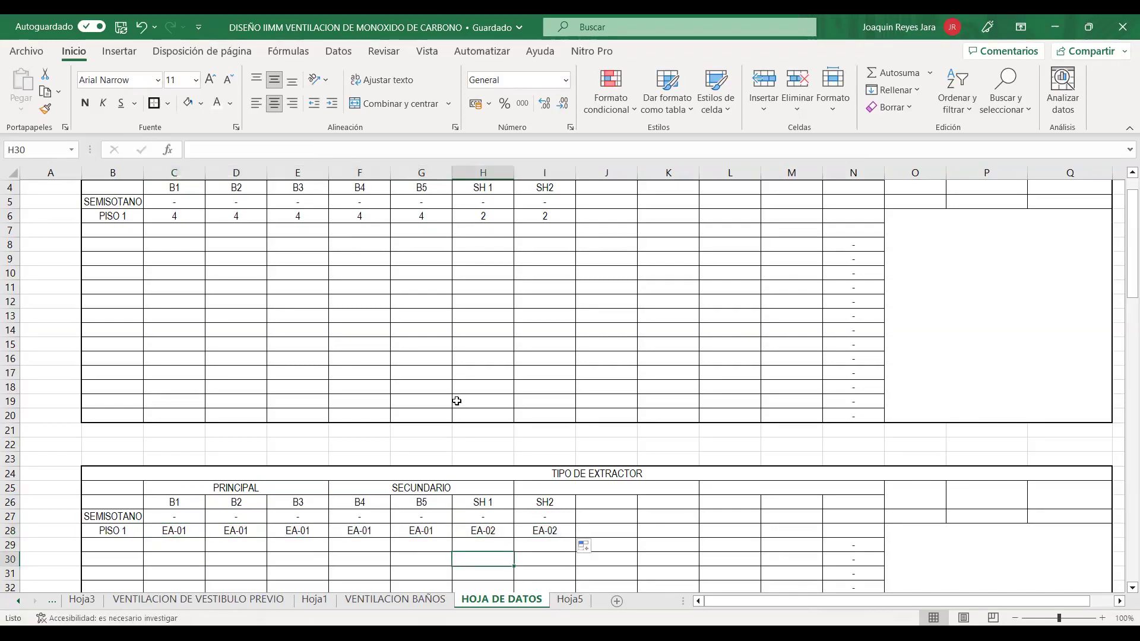
Clear B51 to M64 and the duct entries in O49 to Q49 of the DUCTO A UBICAR TRAMPA DE HUMO table.
scroll(457, 392, "down", 8)
scroll(470, 364, "down", 4)
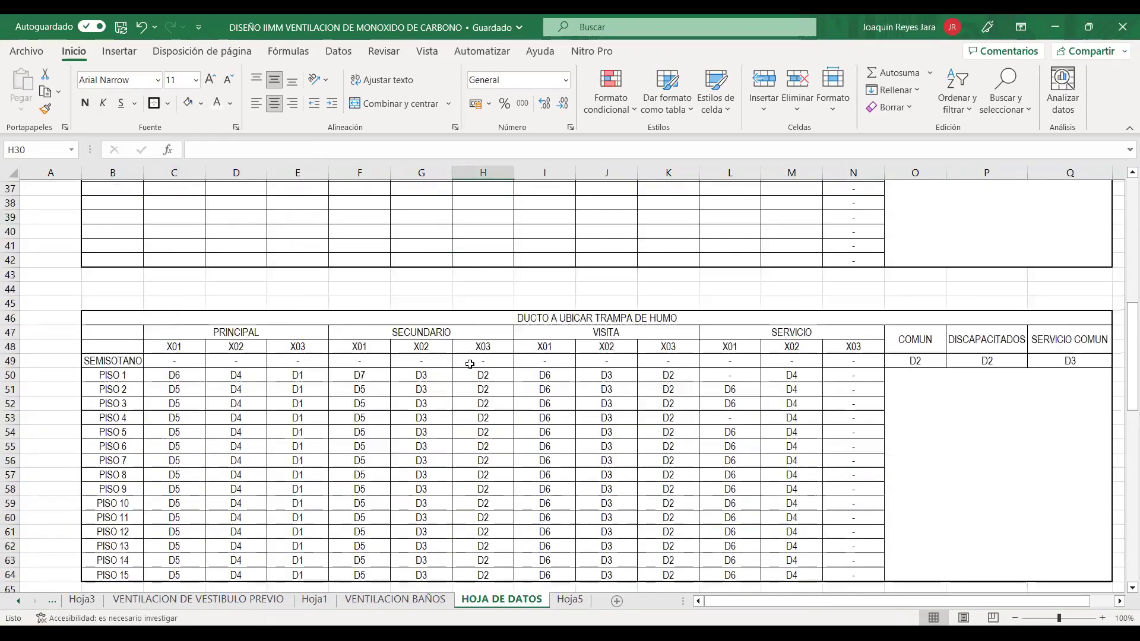
left_click_drag(126, 347, 792, 532)
key("Delete")
left_click_drag(915, 318, 1069, 318)
key("Delete")
Enter ducts D1, D2, D3, D4, D5, D6 and D7 in the PISO 1 row, from C50 to I50.
left_click(189, 332)
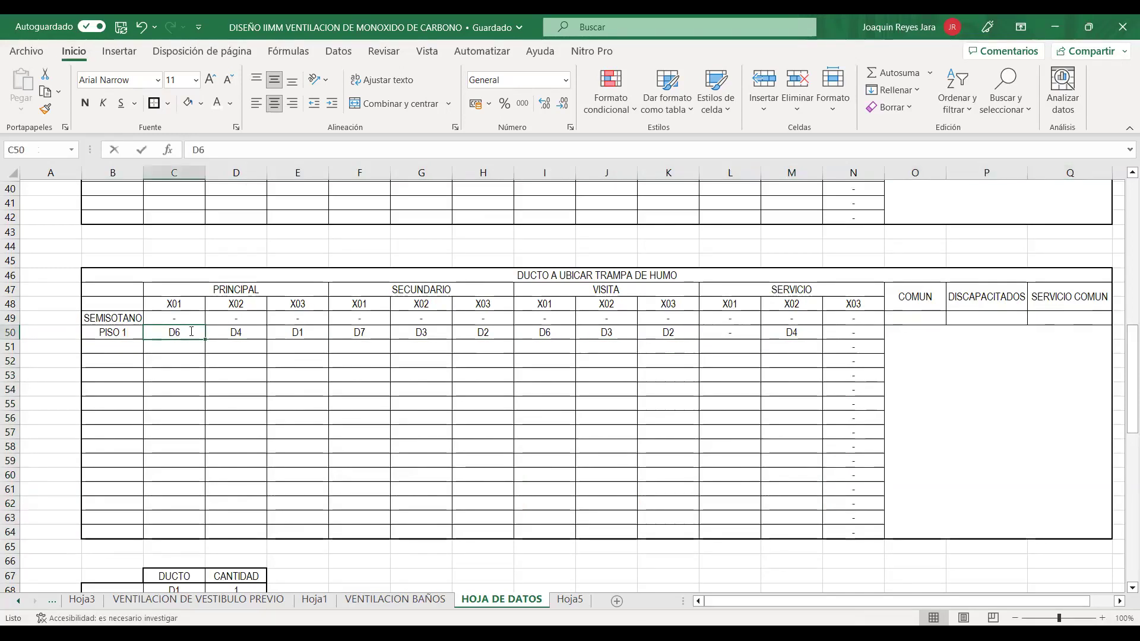
type("D1")
key("Tab")
type("D2")
key("Tab")
type("D3")
key("Tab")
type("D4")
key("Tab")
type("D5")
key("Tab")
type("D6")
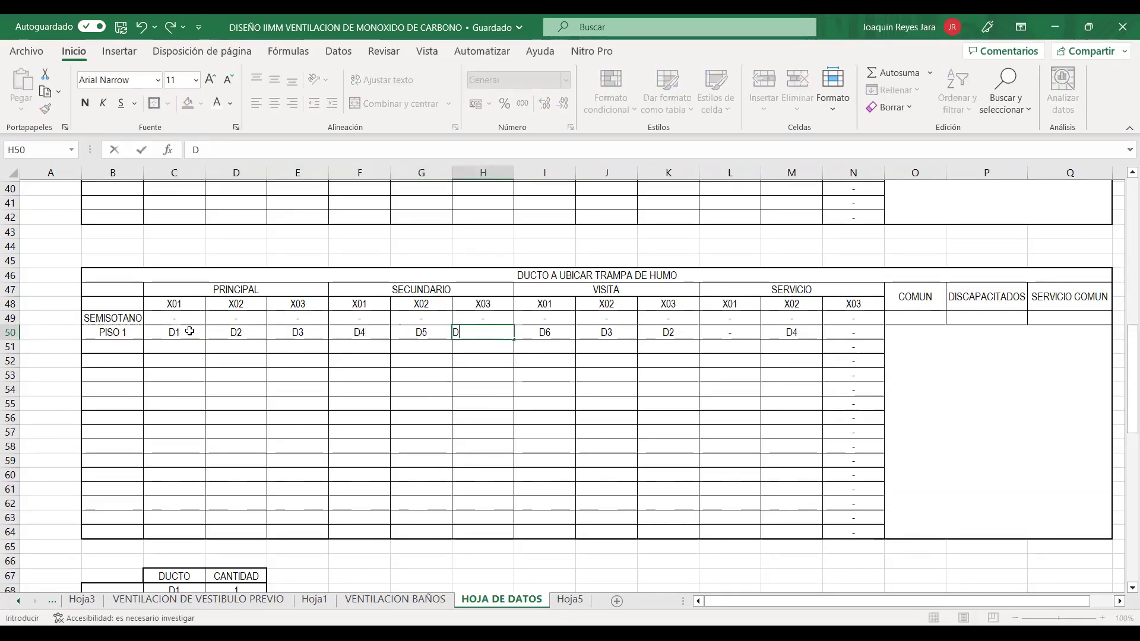
key("Tab")
type("D7")
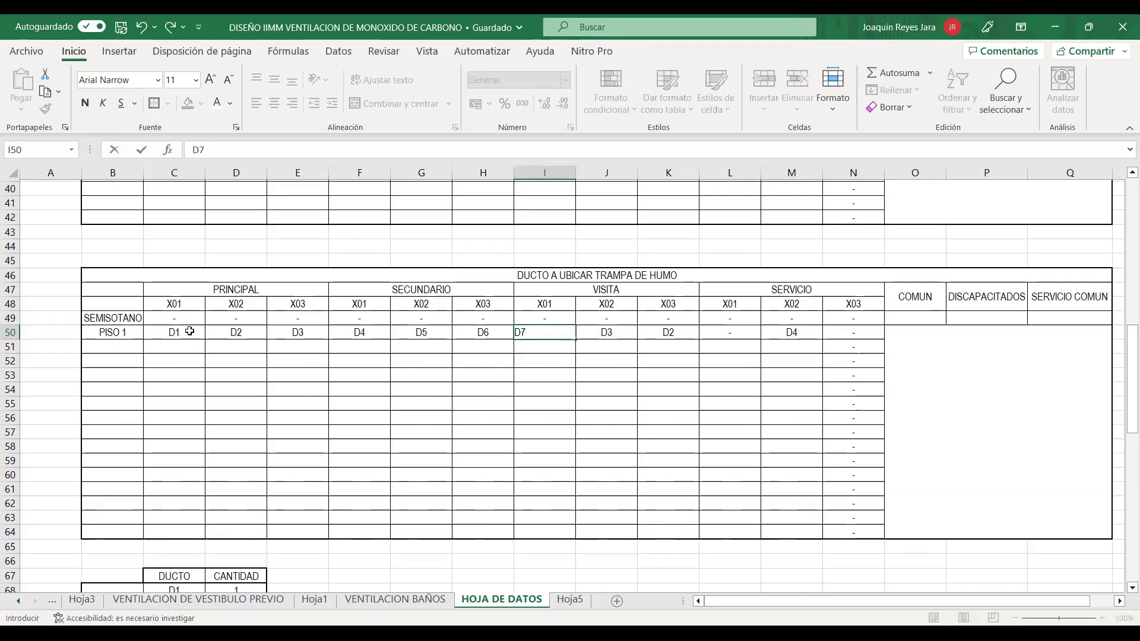
left_click(483, 403)
Clear J48 to N50 and the headings VISITA through SERVICIO COMUN in the DUCTO A UBICAR TRAMPA DE HUMO table.
left_click_drag(621, 304, 832, 329)
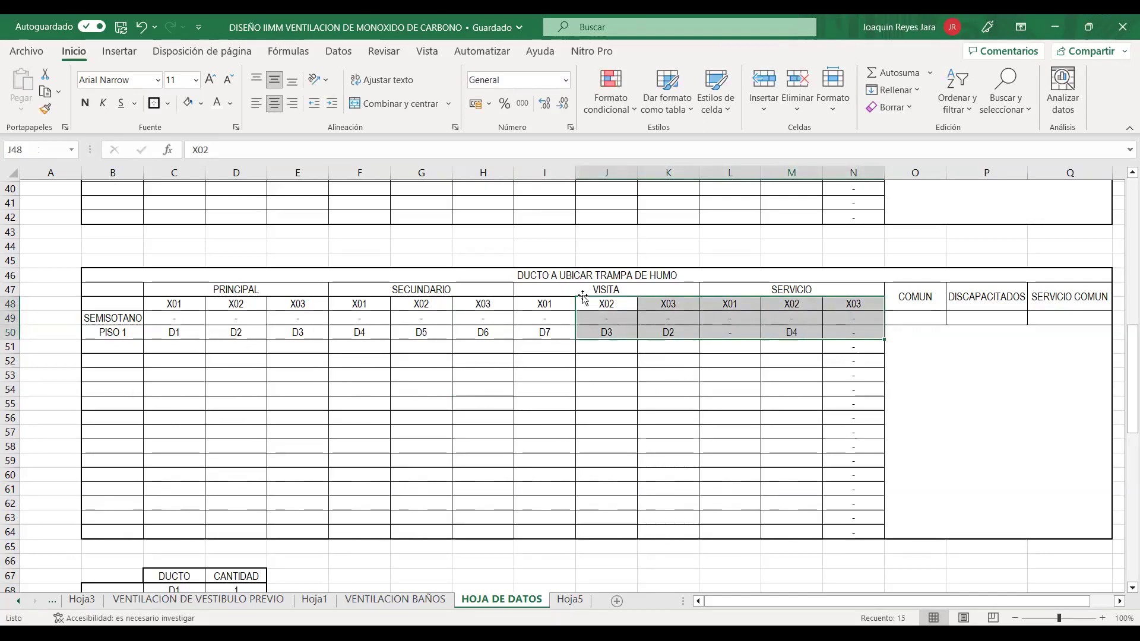
key("Delete")
left_click_drag(624, 287, 840, 293)
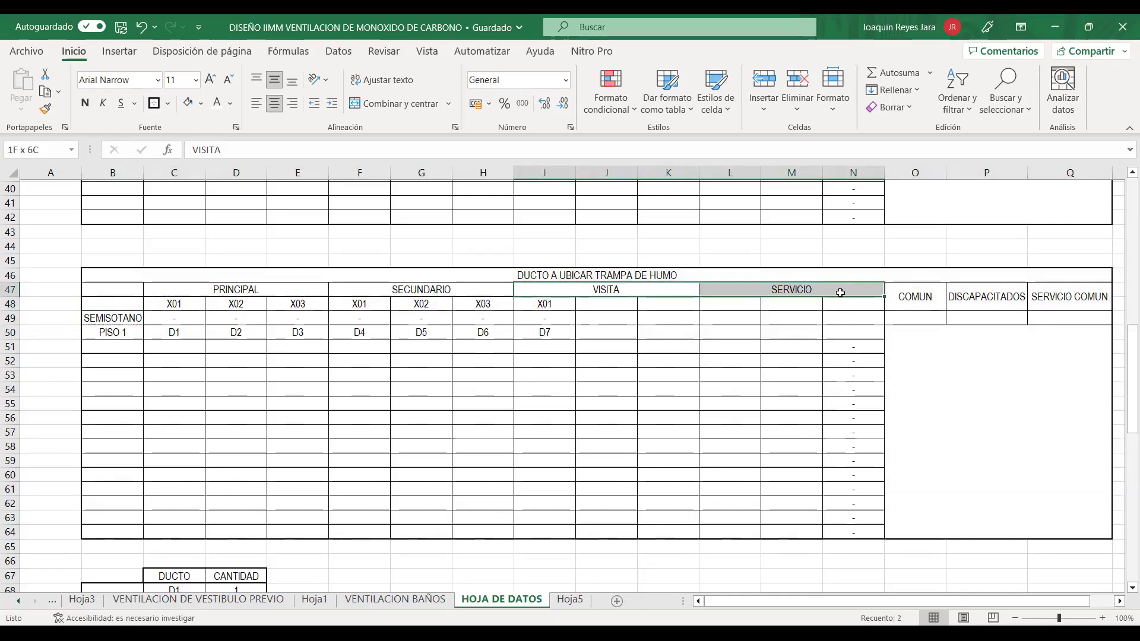
key("Delete")
left_click_drag(917, 293, 1036, 315)
key("Delete")
Rename extractors EA-04 and EA-05 as EA-01 and EA-02 in the CAUDAL (cfm) table of the VENTILACION BAÑOS sheet.
scroll(505, 352, "down", 3)
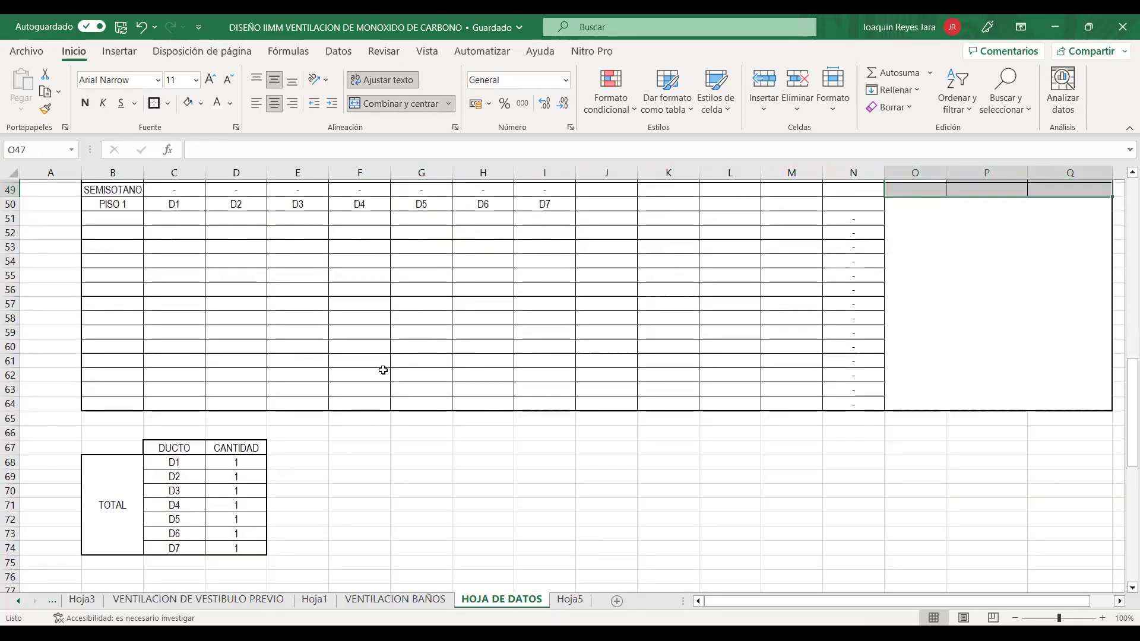
scroll(374, 375, "up", 2)
scroll(208, 309, "down", 9)
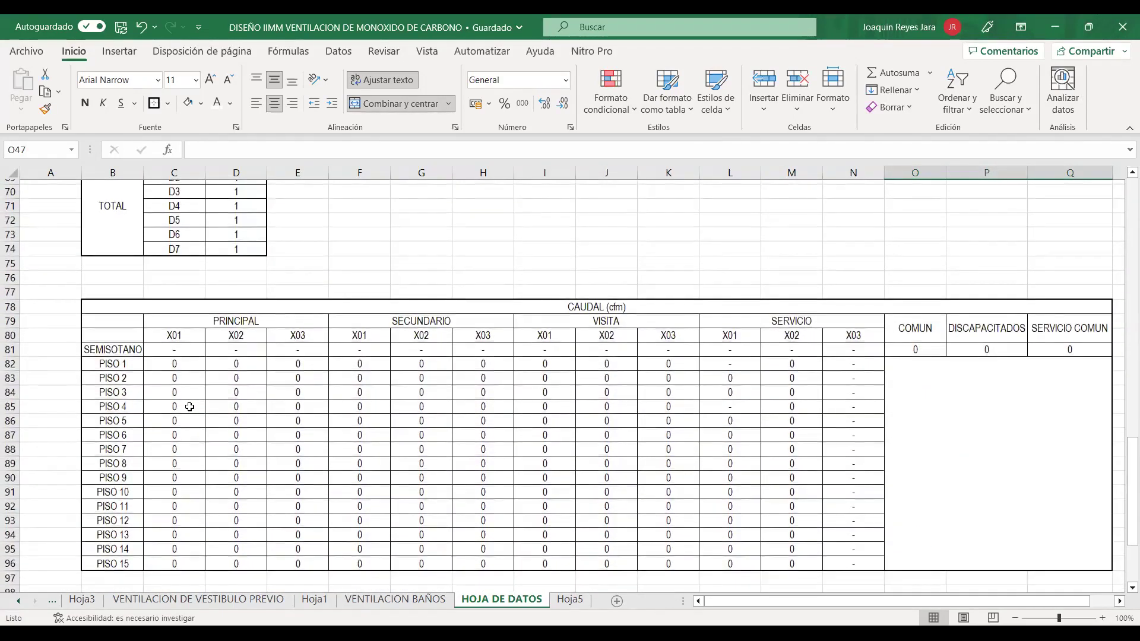
left_click(395, 600)
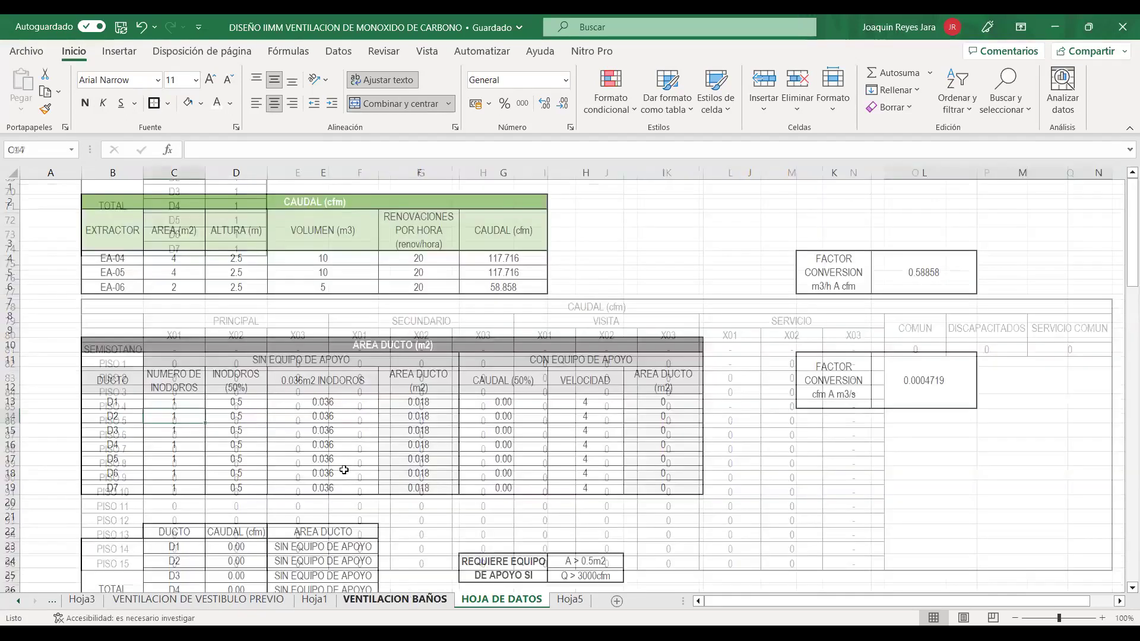
double_click(130, 257)
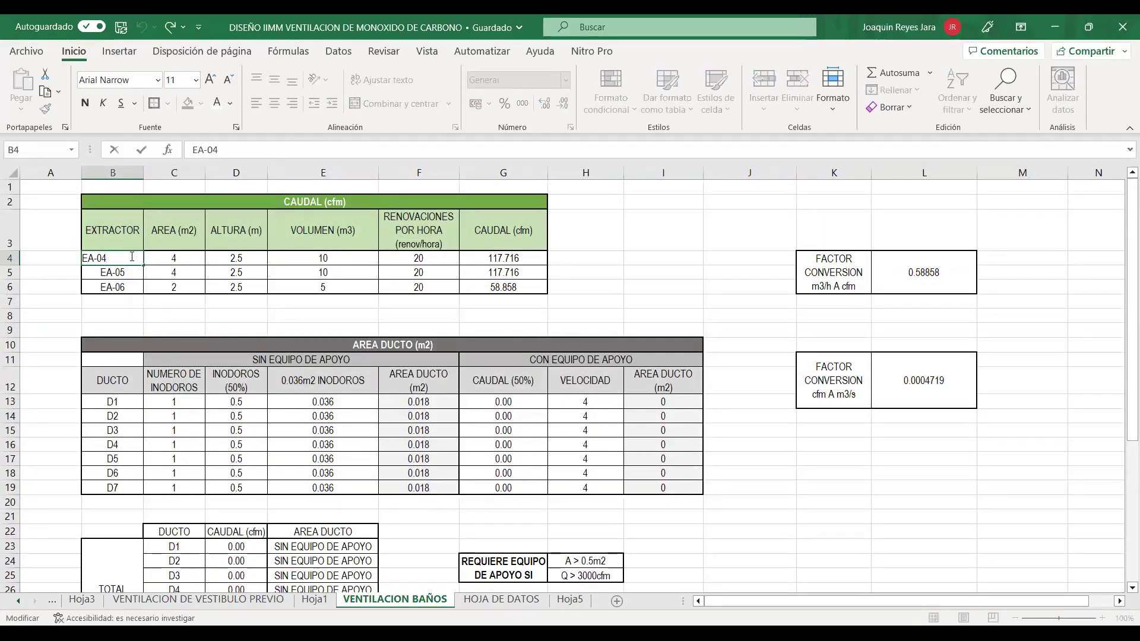
double_click(136, 270)
key("BackSpace")
type("2")
left_click(151, 321)
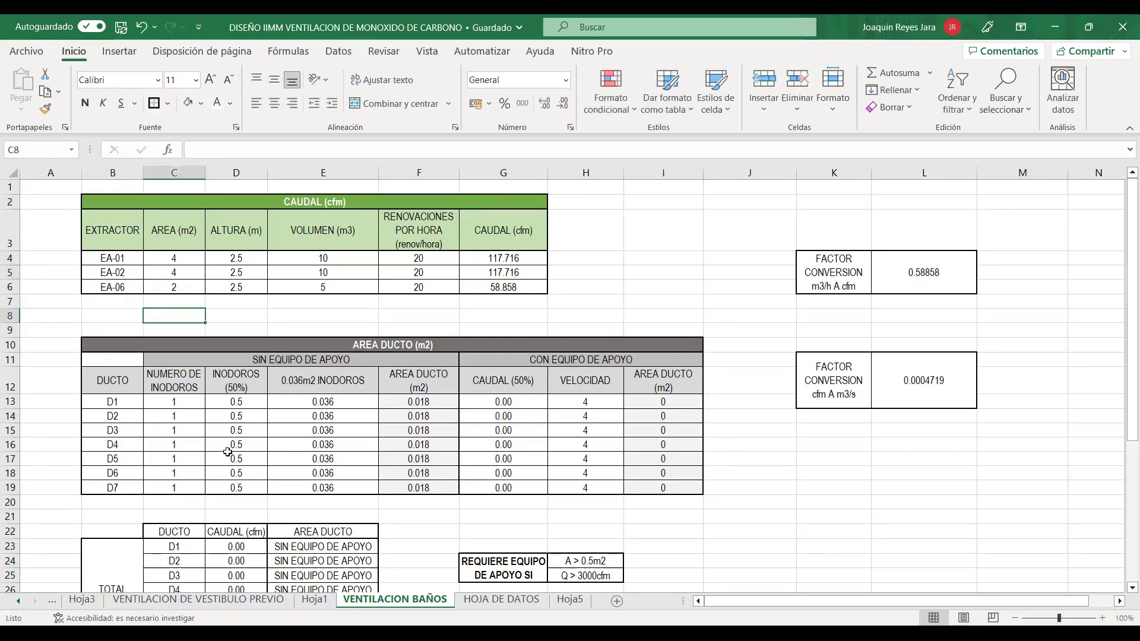
Change the extractors tested in the C82 airflow formula of the HOJA DE DATOS sheet to EA-01, EA-02 and EA-02.
left_click(479, 603)
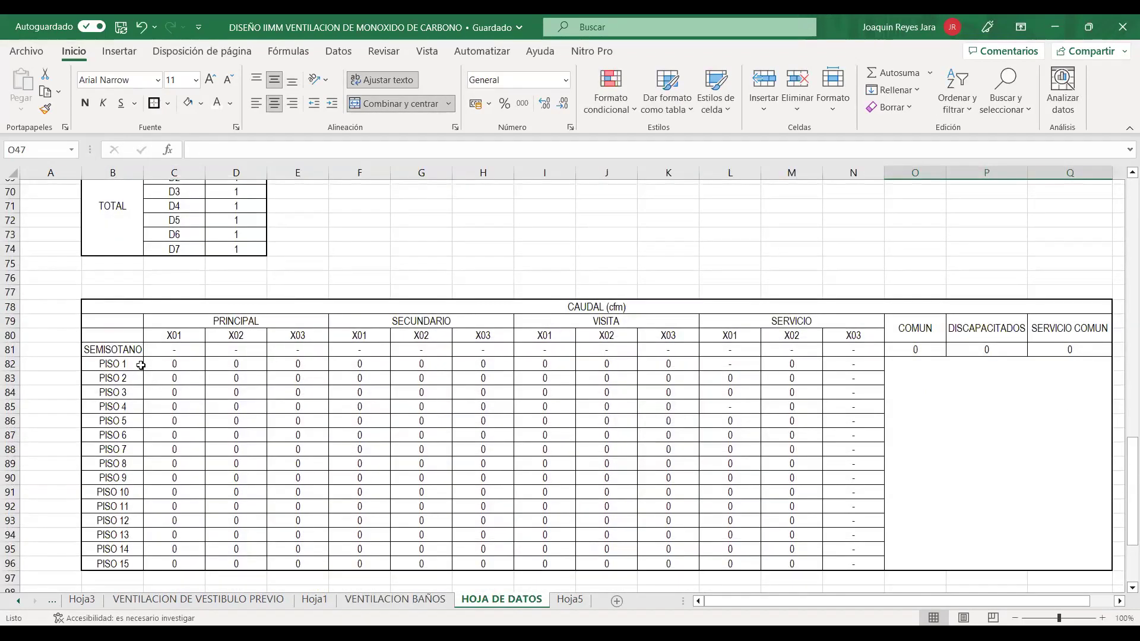
left_click(175, 363)
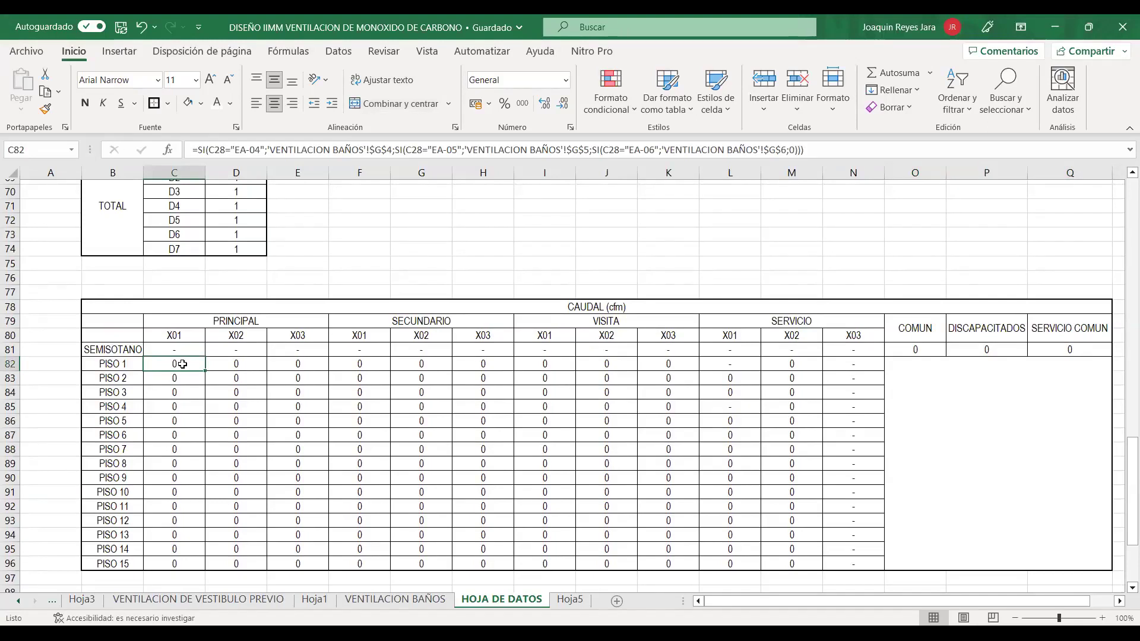
double_click(182, 364)
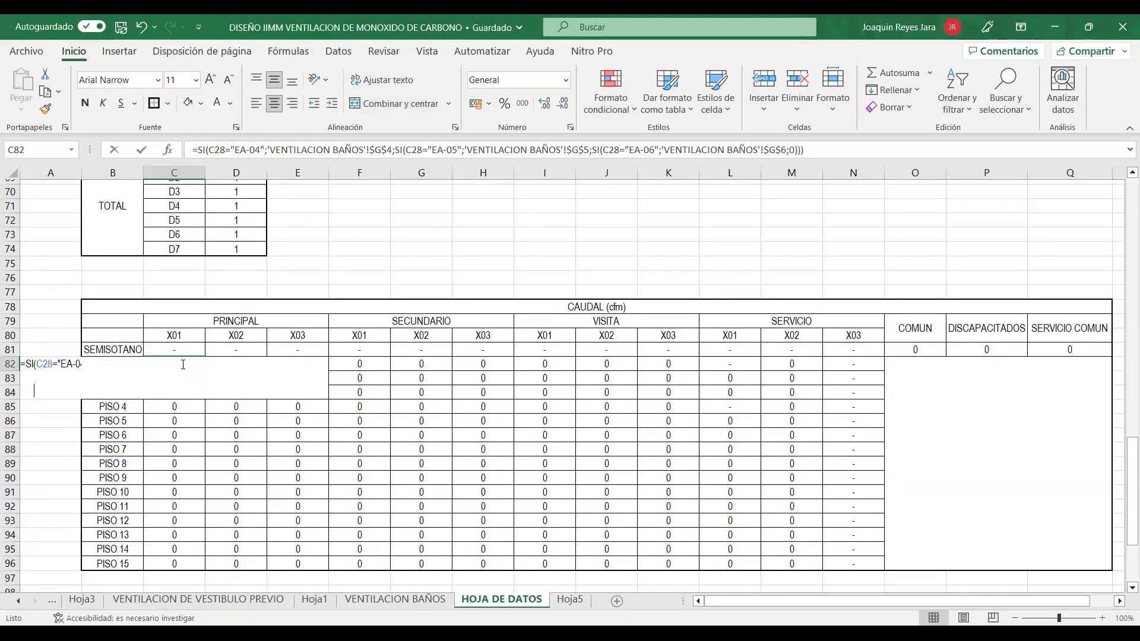
key("Left")
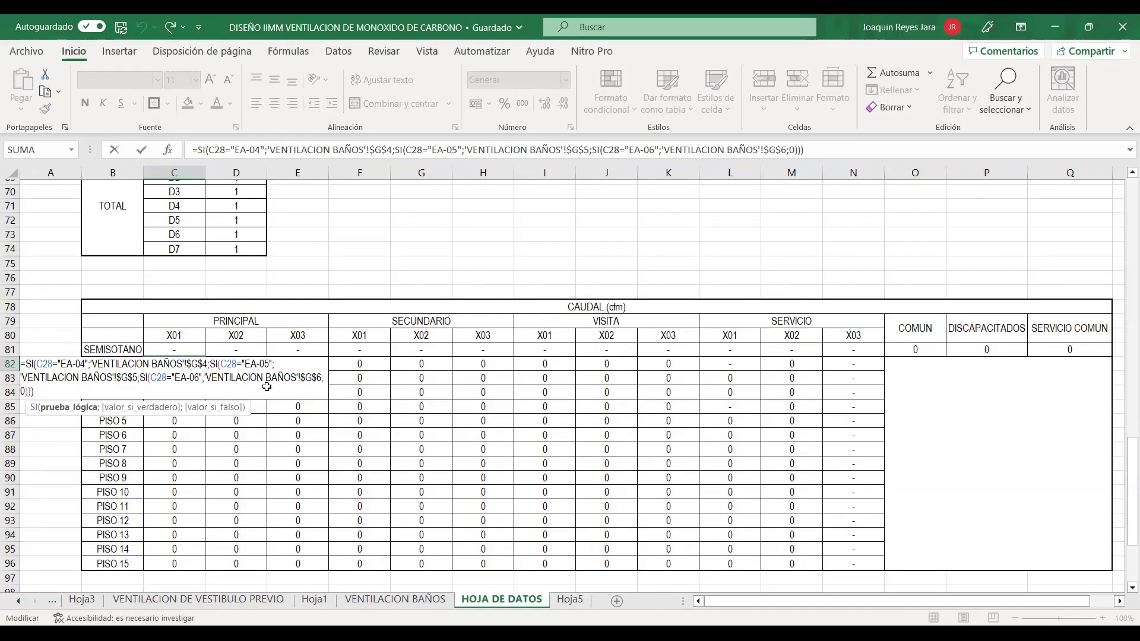
key("BackSpace")
type("1")
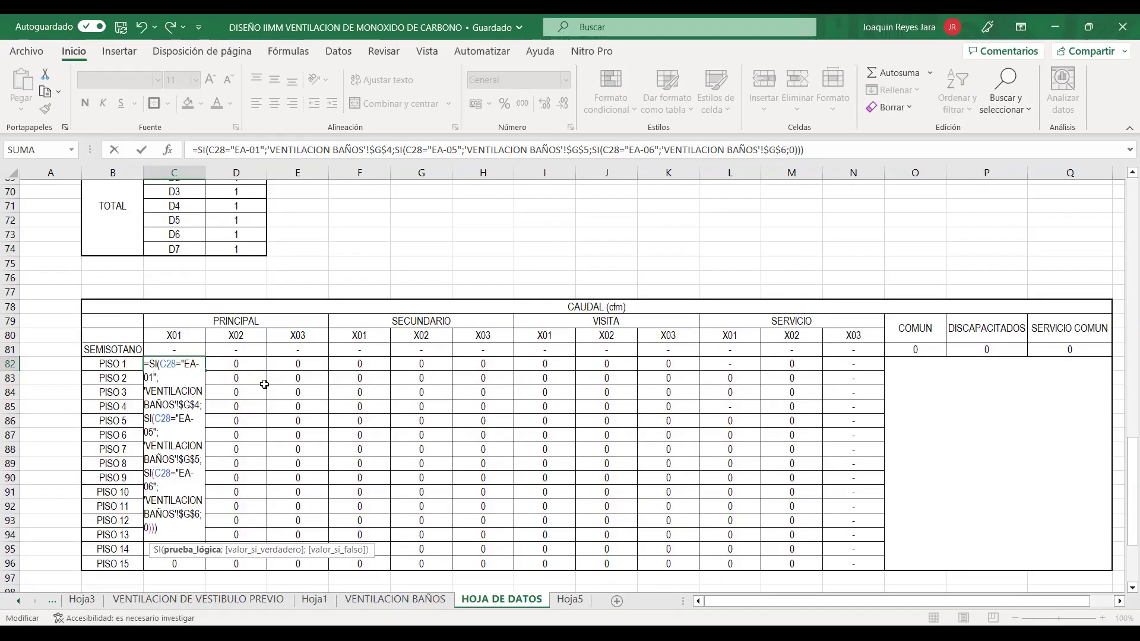
key("Escape")
double_click(94, 362)
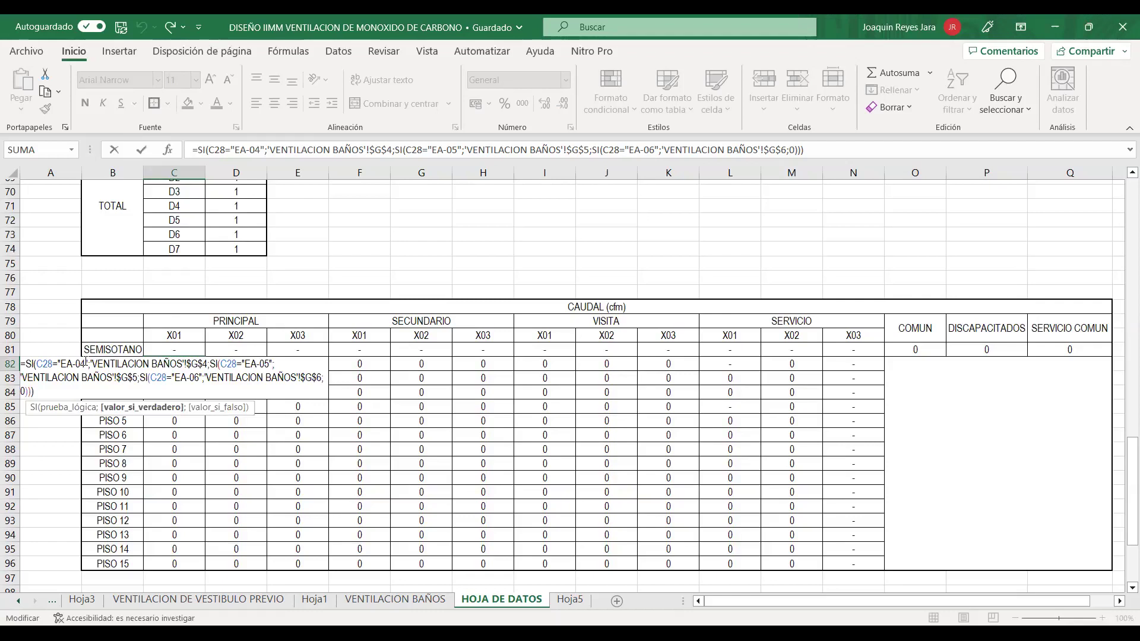
key("BackSpace")
type("1")
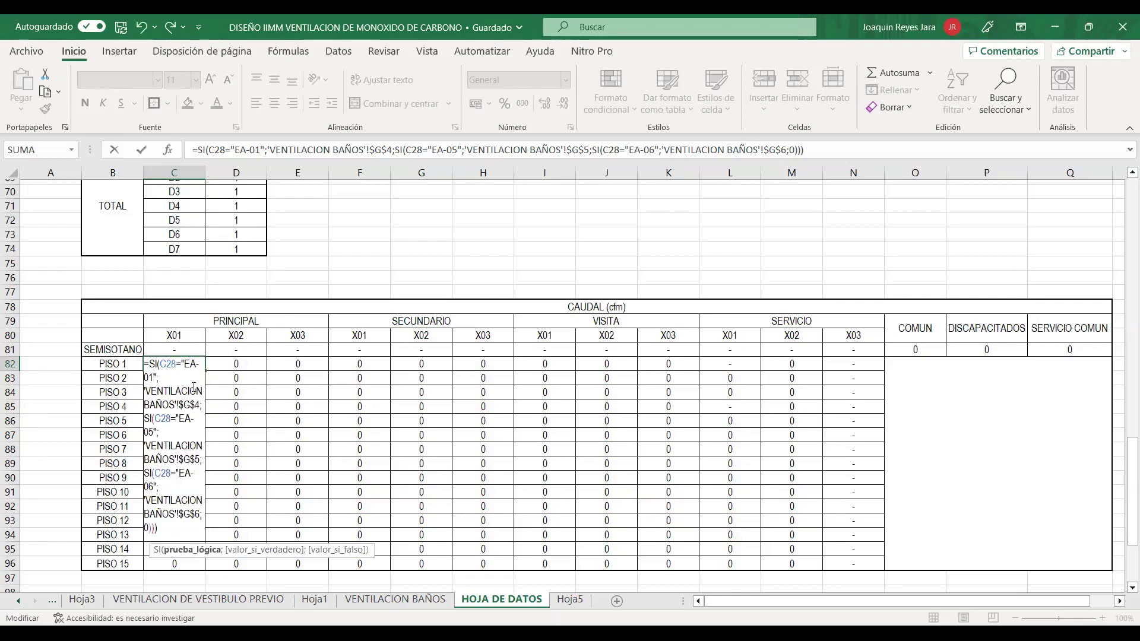
left_click(153, 433)
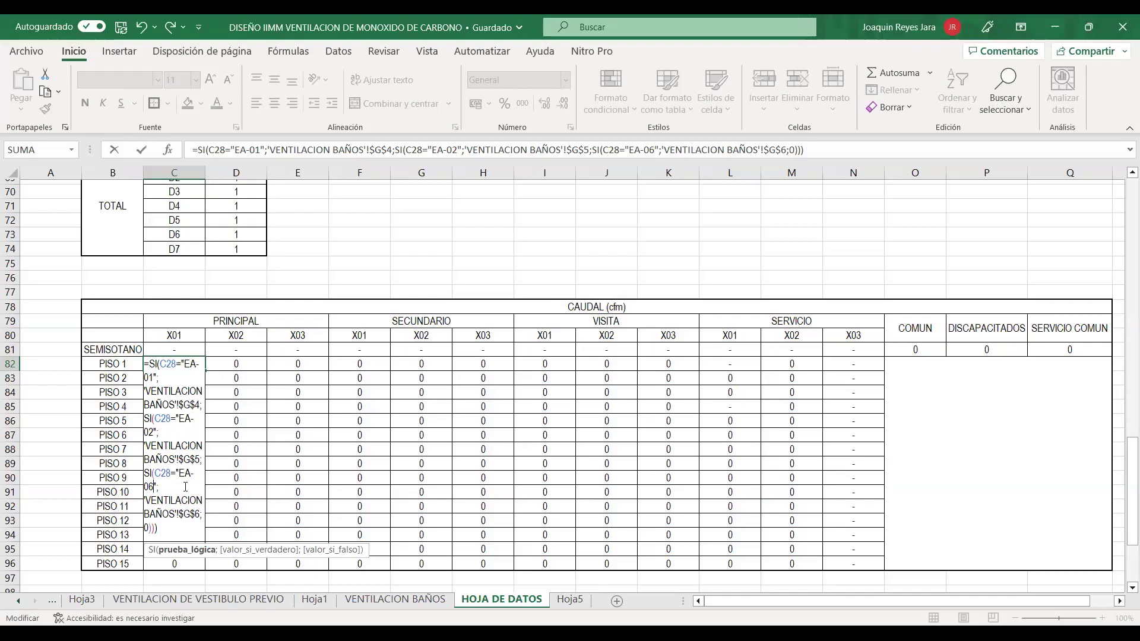
key("Return")
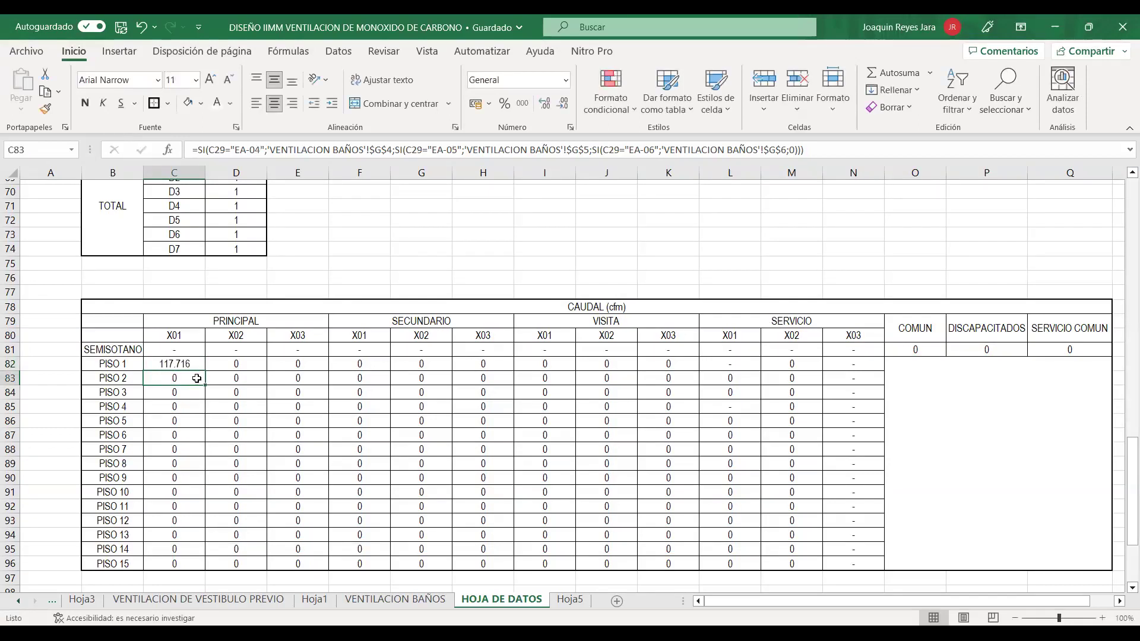
Copy the C82 airflow formula across the PISO 1 row of the CAUDAL (cfm) table through K82.
left_click(191, 366)
left_click_drag(205, 371, 688, 372)
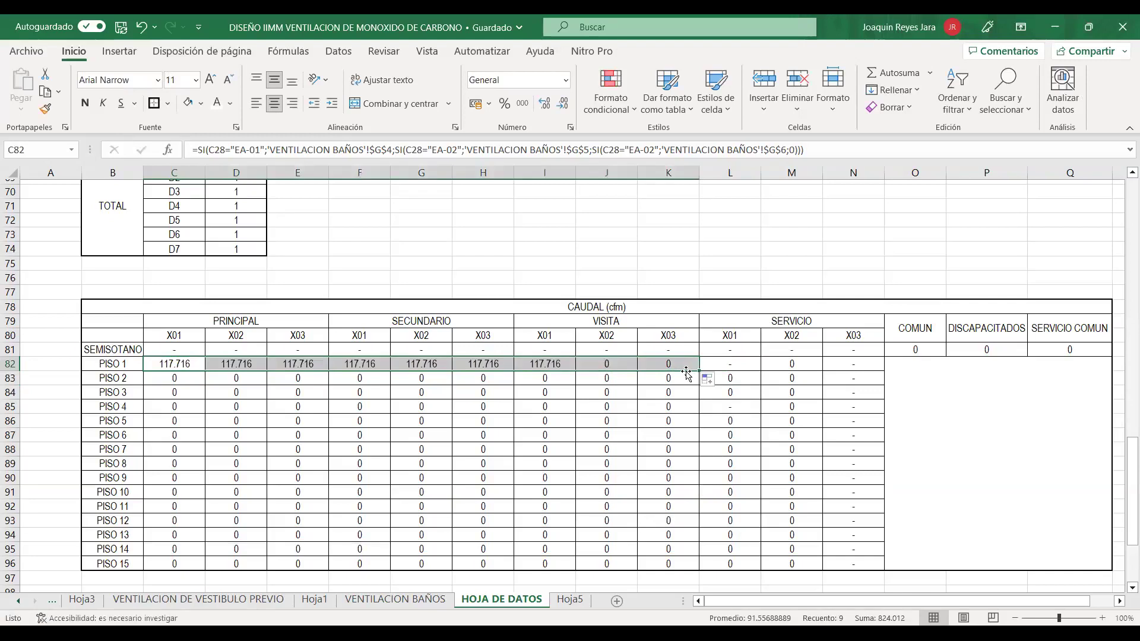
left_click(612, 411)
Review the extractor areas and airflows, the duct areas and the duct totals on the VENTILACION BAÑOS sheet.
left_click(395, 599)
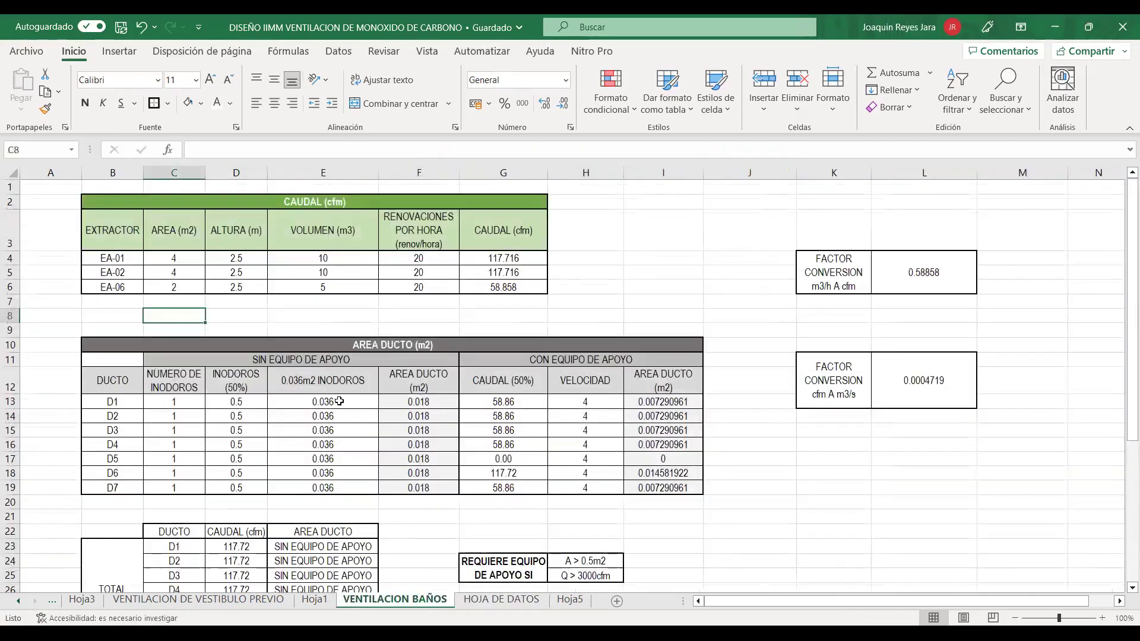
left_click(165, 258)
key("Down")
key("Down")
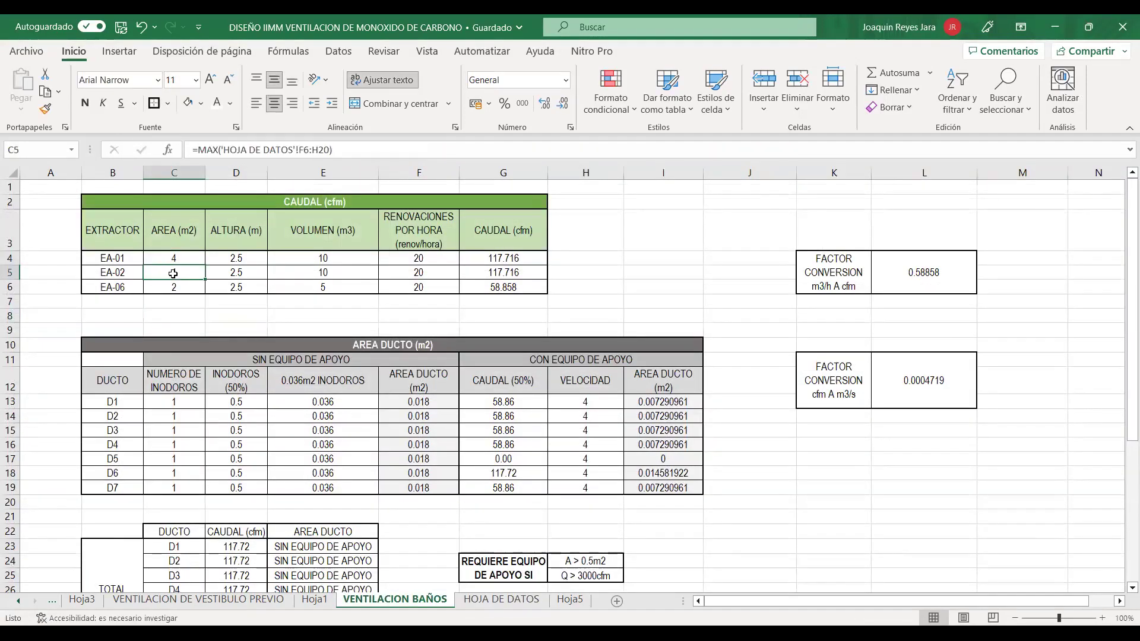
left_click(509, 262)
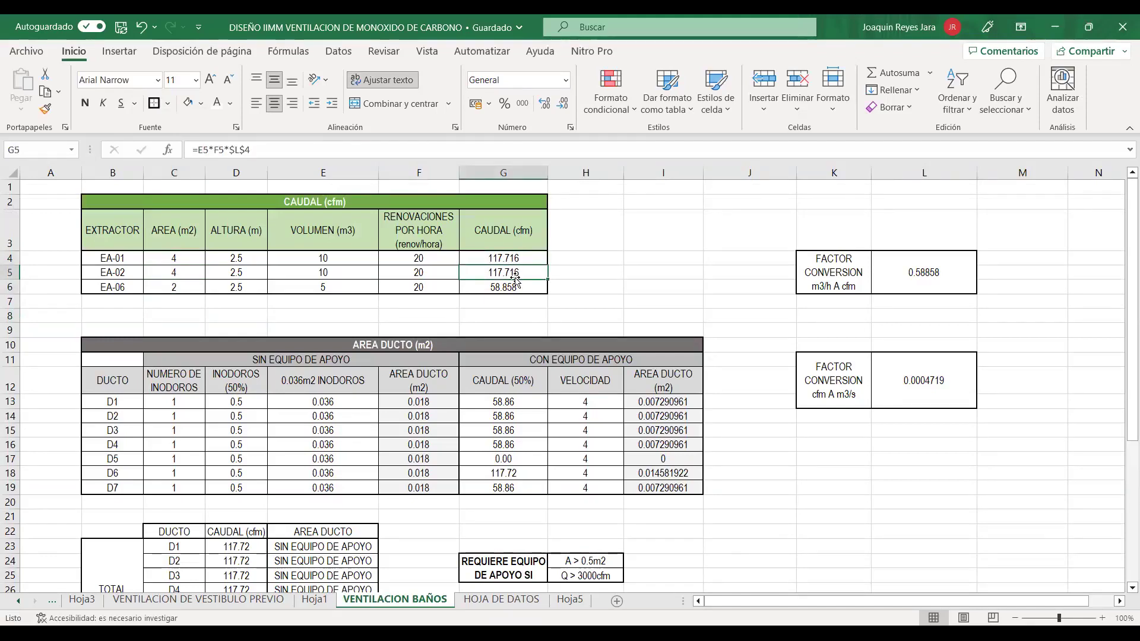
left_click(503, 290)
scroll(511, 302, "down", 2)
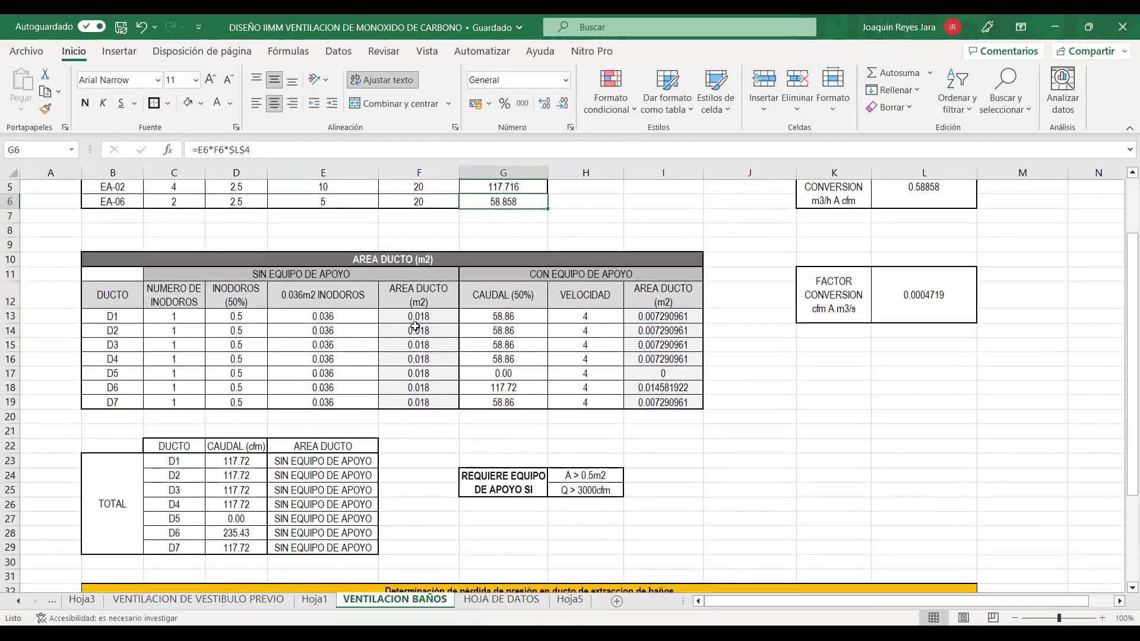
scroll(585, 320, "up", 2)
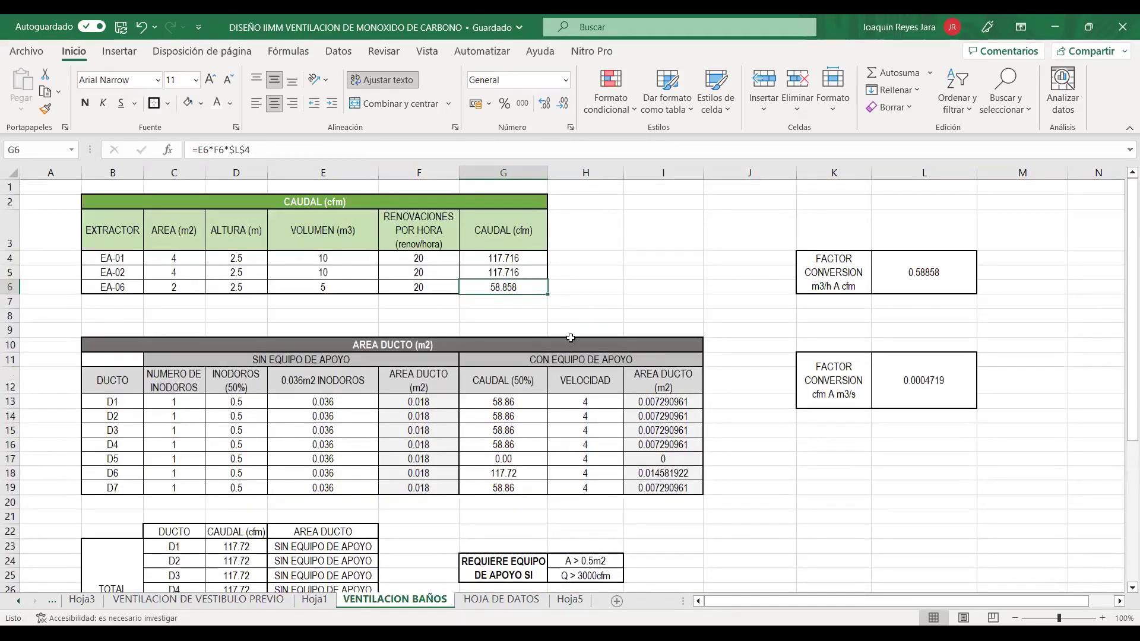
left_click(650, 459)
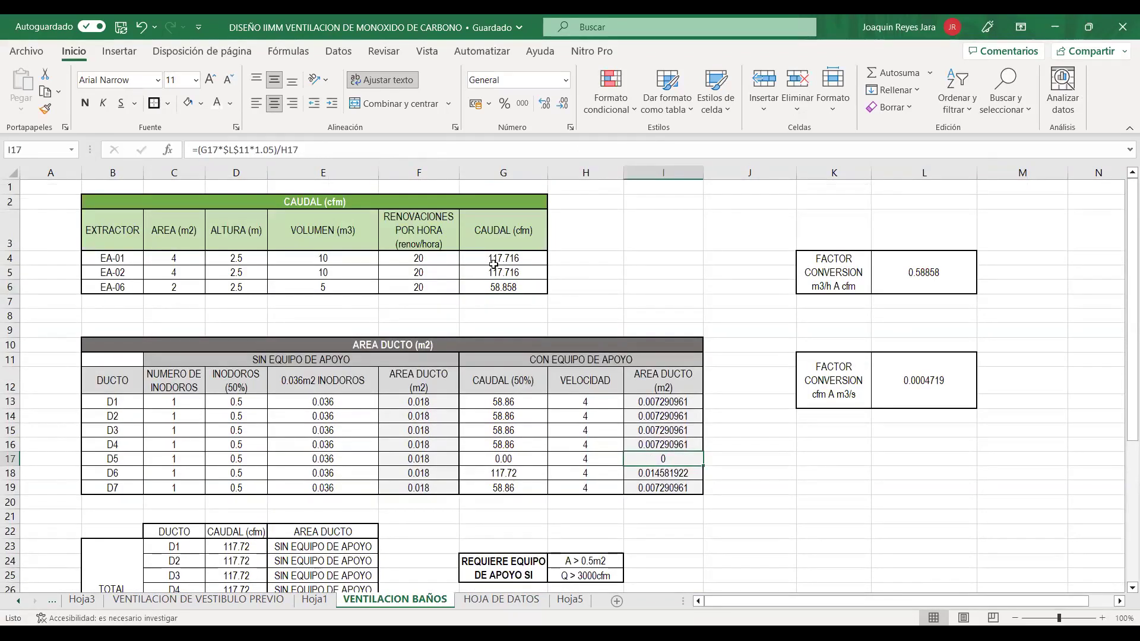
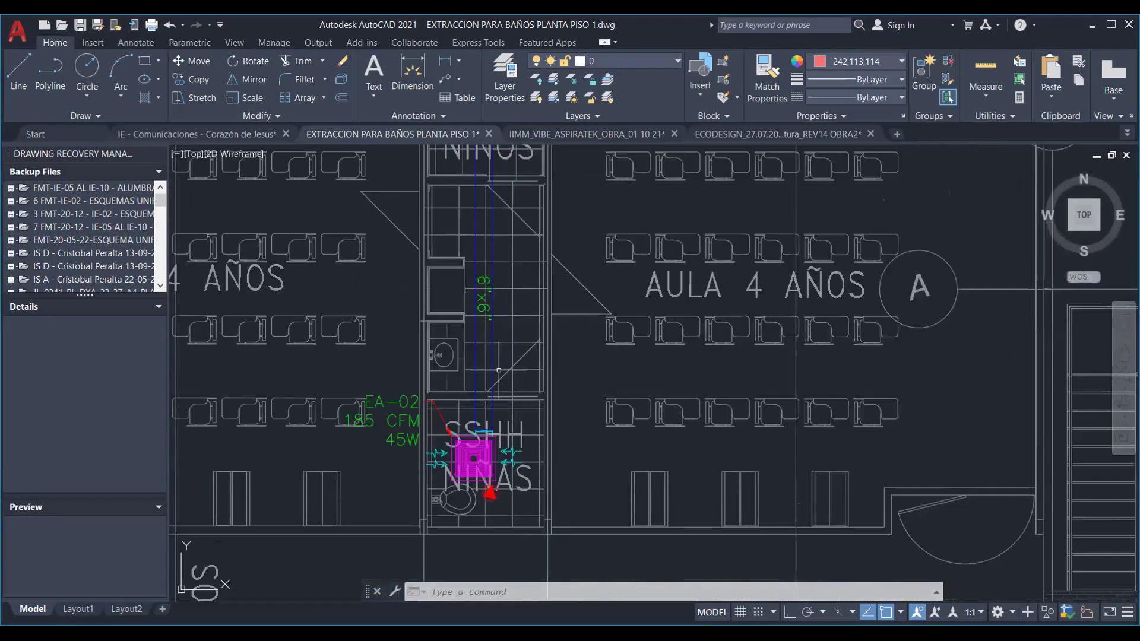
In the AutoCAD floor 1 bathroom extraction plan, examine the EA-02 extractors, 6"x6" duct and exterior outlets of the restrooms between the upper classrooms.
scroll(510, 419, "down", 1)
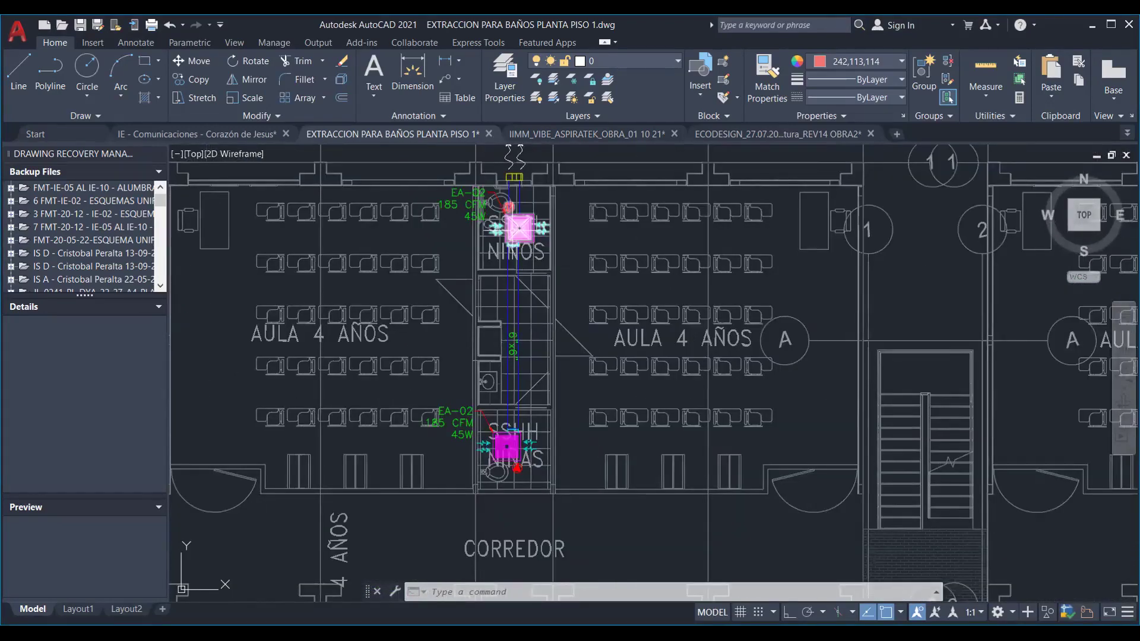
middle_click_drag(509, 430, 502, 461)
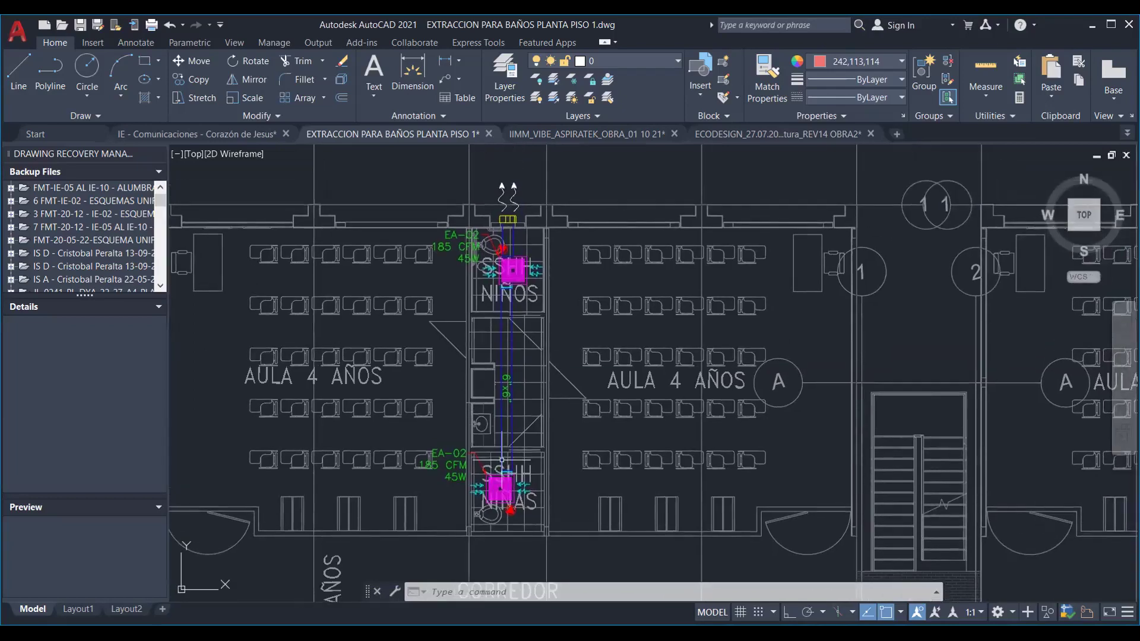
scroll(509, 501, "up", 1)
middle_click_drag(513, 334, 515, 379)
middle_click_drag(514, 284, 512, 391)
scroll(505, 308, "up", 1)
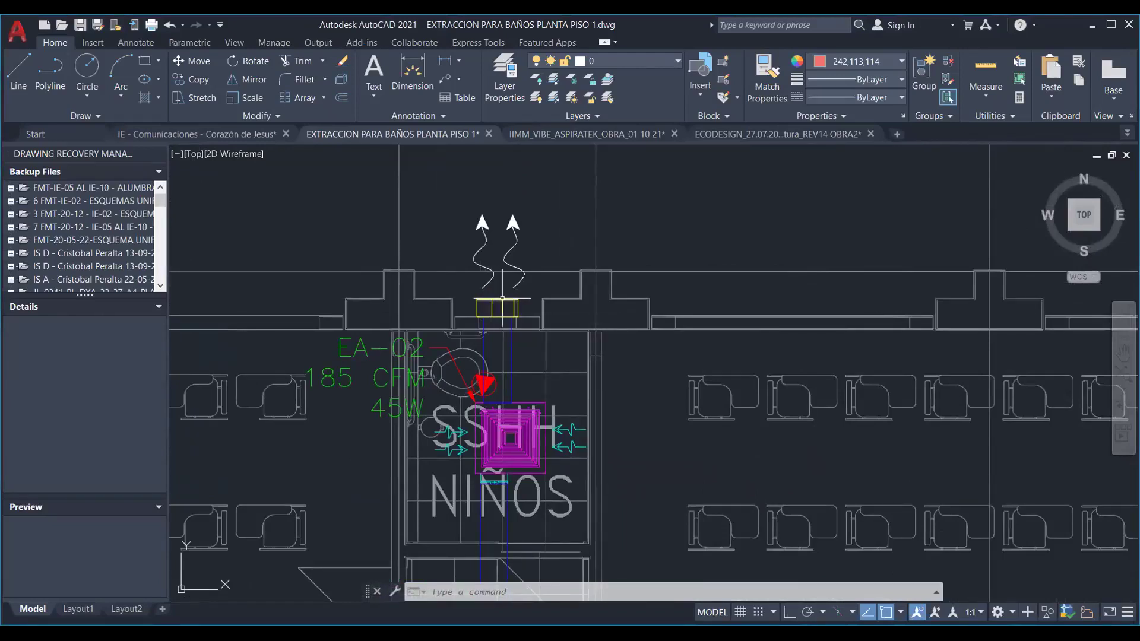
scroll(503, 299, "down", 3)
middle_click_drag(696, 349, 790, 333)
scroll(599, 306, "up", 3)
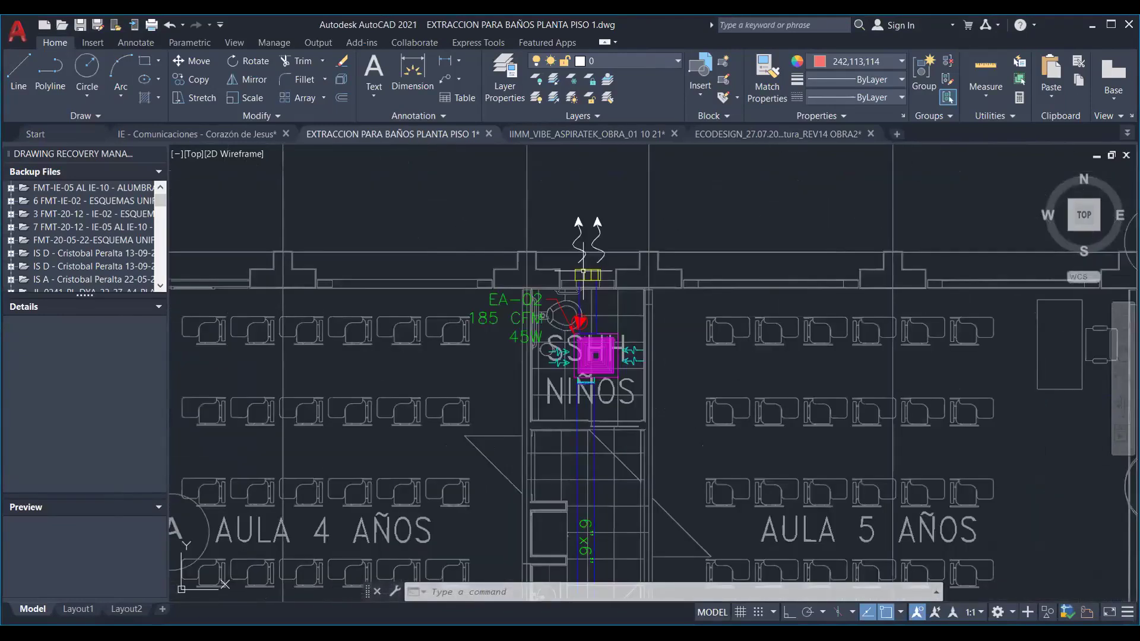
Examine the extraction layout over the whole floor plan, including the upper classroom restrooms and the EA-05 extractors beside DEPOSITO.
scroll(602, 274, "down", 1)
middle_click_drag(601, 274, 731, 267)
scroll(547, 299, "down", 2)
scroll(730, 268, "down", 2)
scroll(451, 368, "up", 3)
middle_click_drag(428, 350, 463, 444)
scroll(459, 293, "down", 4)
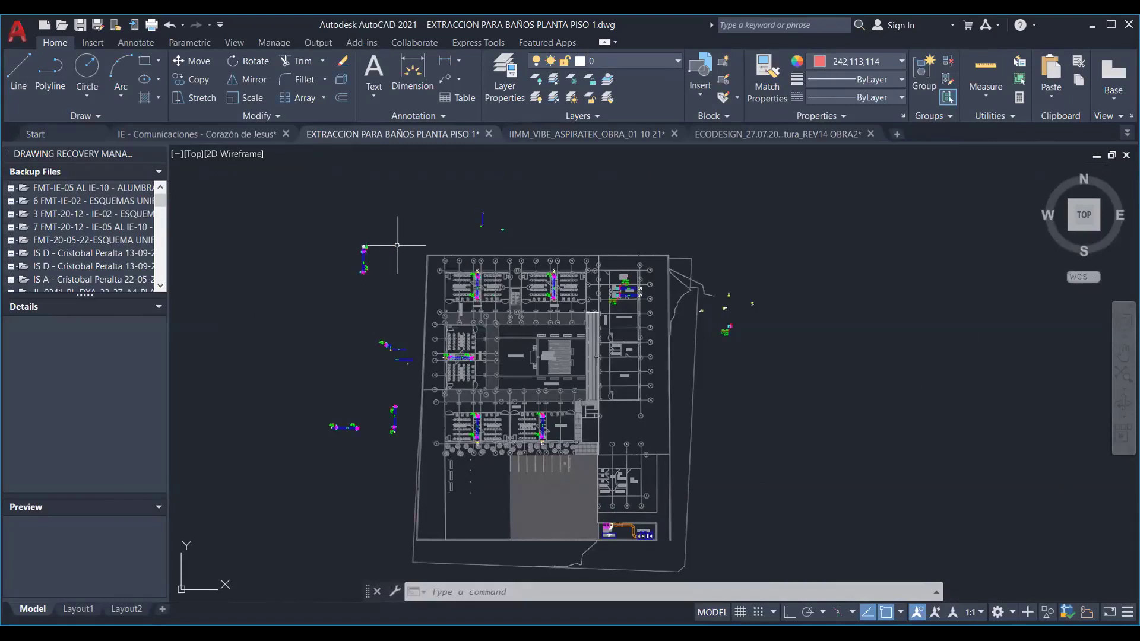
scroll(490, 222, "up", 4)
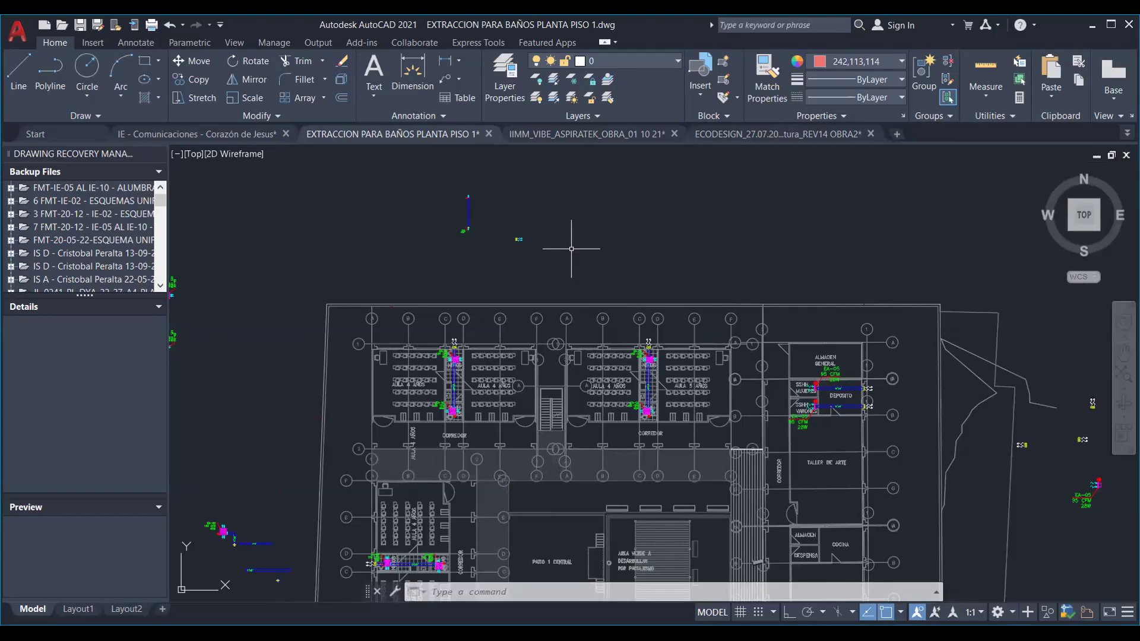
scroll(450, 370, "up", 6)
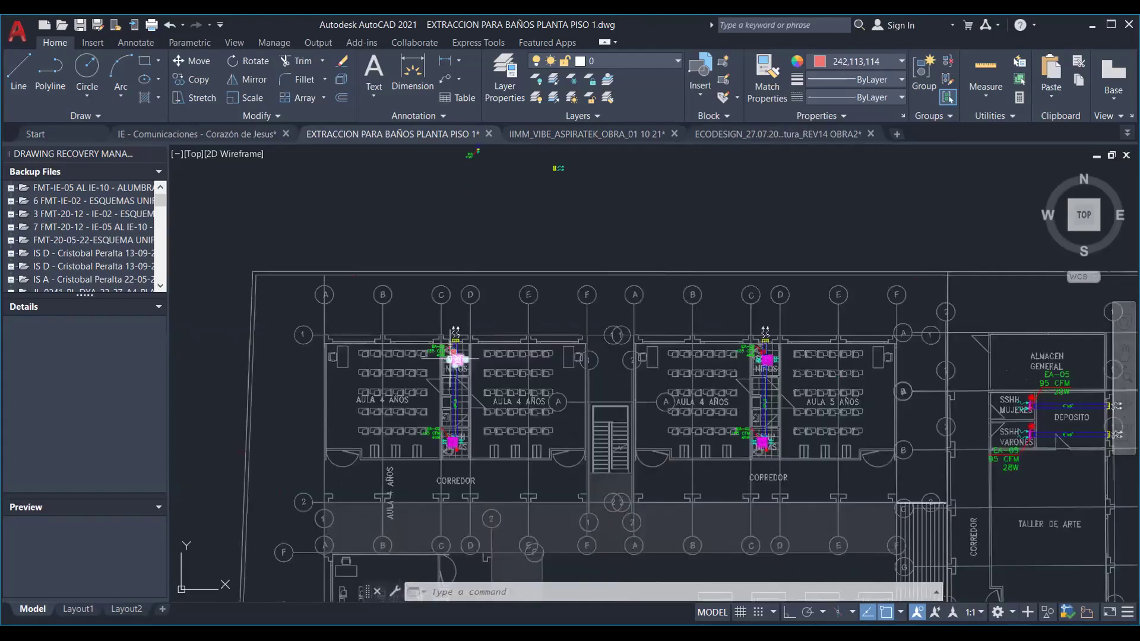
scroll(570, 296, "down", 8)
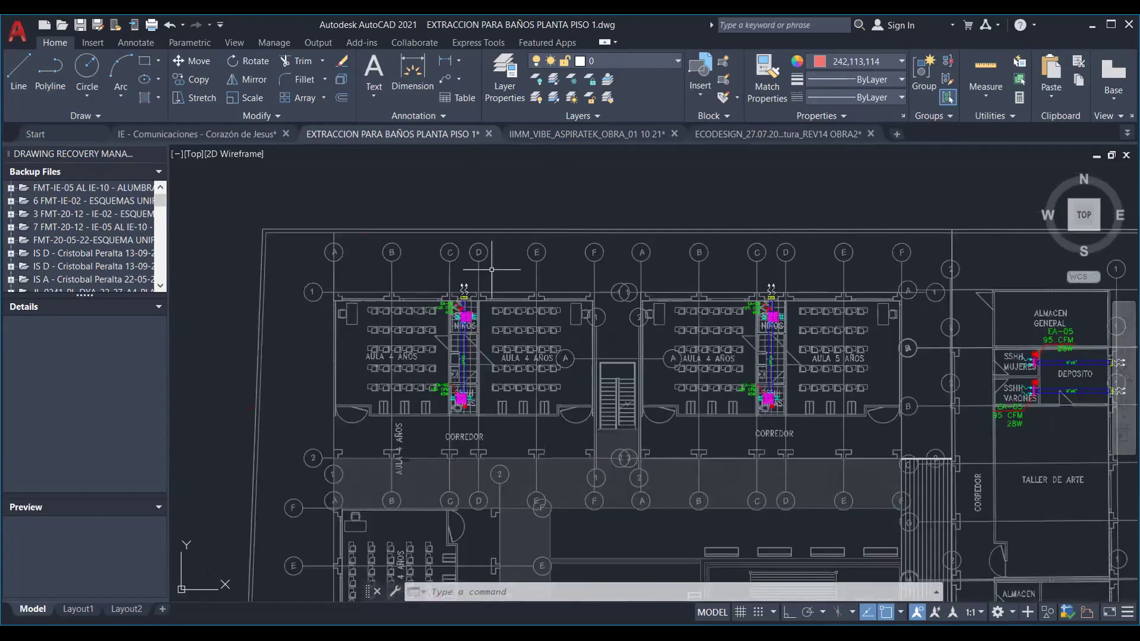
Compare the restroom extraction layouts of the classroom blocks around PATIO 1 CENTRAL.
middle_click_drag(647, 416, 612, 332)
middle_click_drag(611, 410, 585, 318)
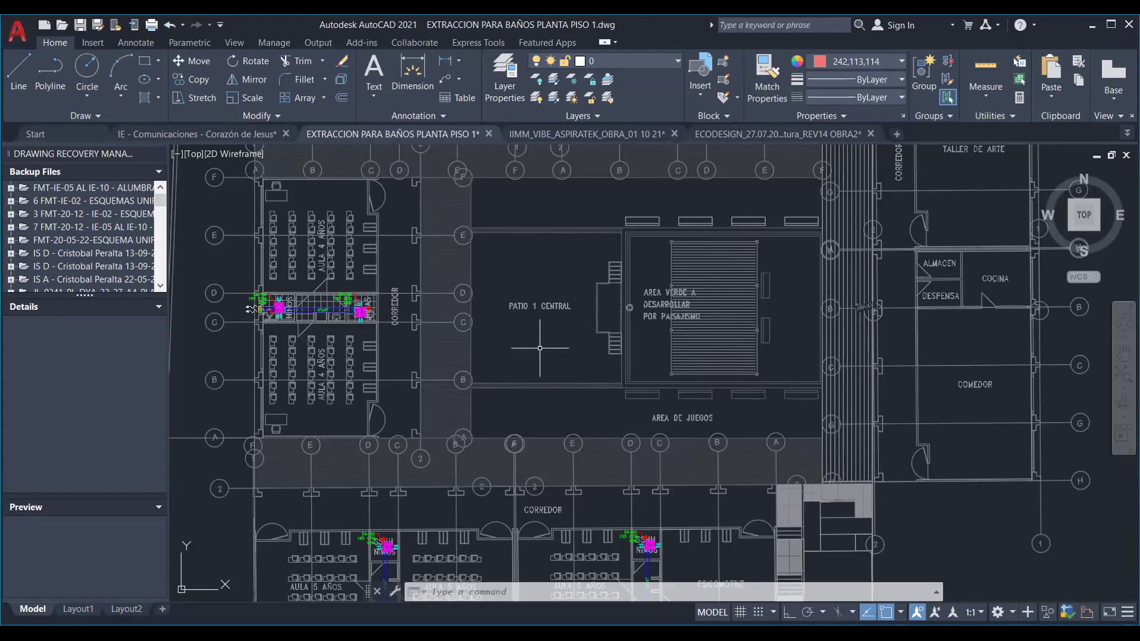
middle_click_drag(547, 266, 603, 394)
scroll(542, 242, "up", 6)
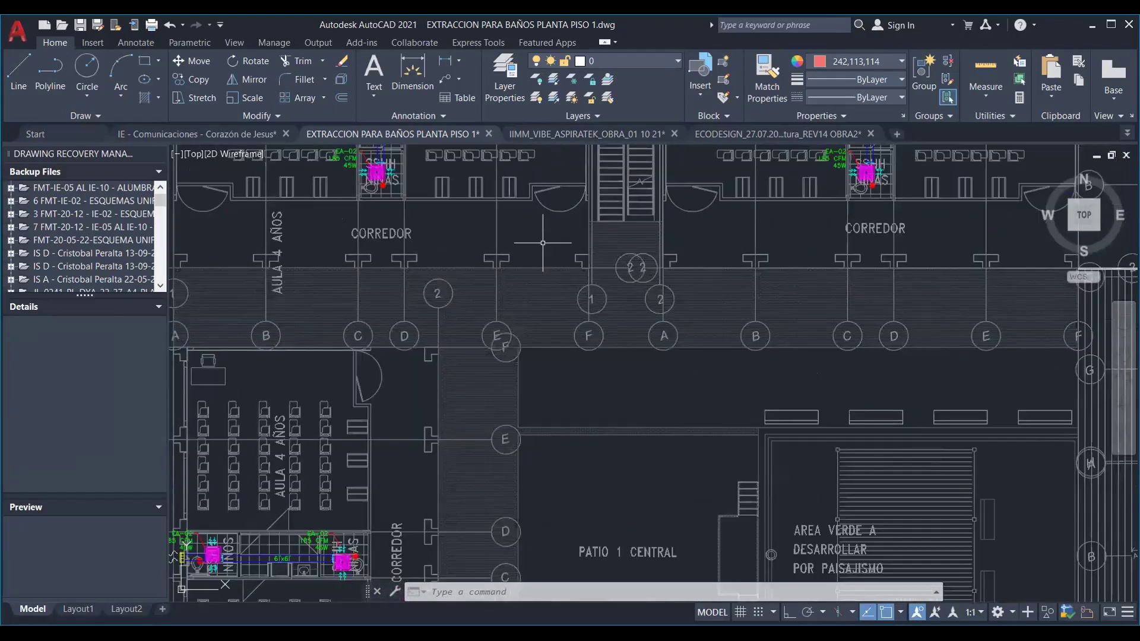
scroll(543, 241, "down", 4)
middle_click_drag(542, 241, 534, 248)
scroll(534, 247, "down", 5)
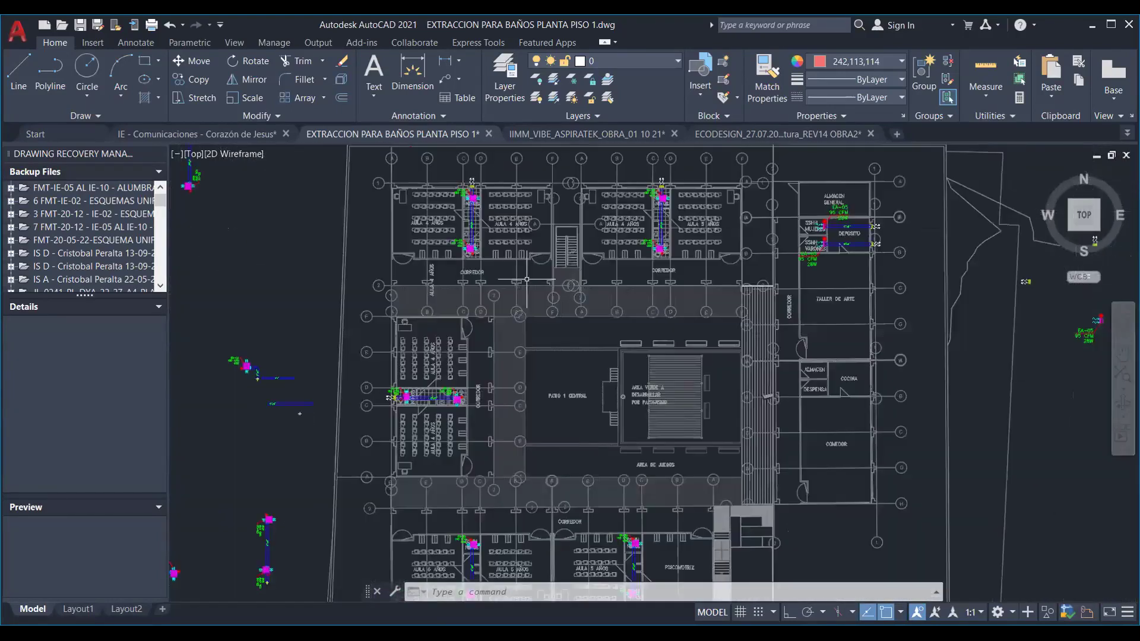
scroll(856, 336, "up", 6)
scroll(856, 337, "down", 5)
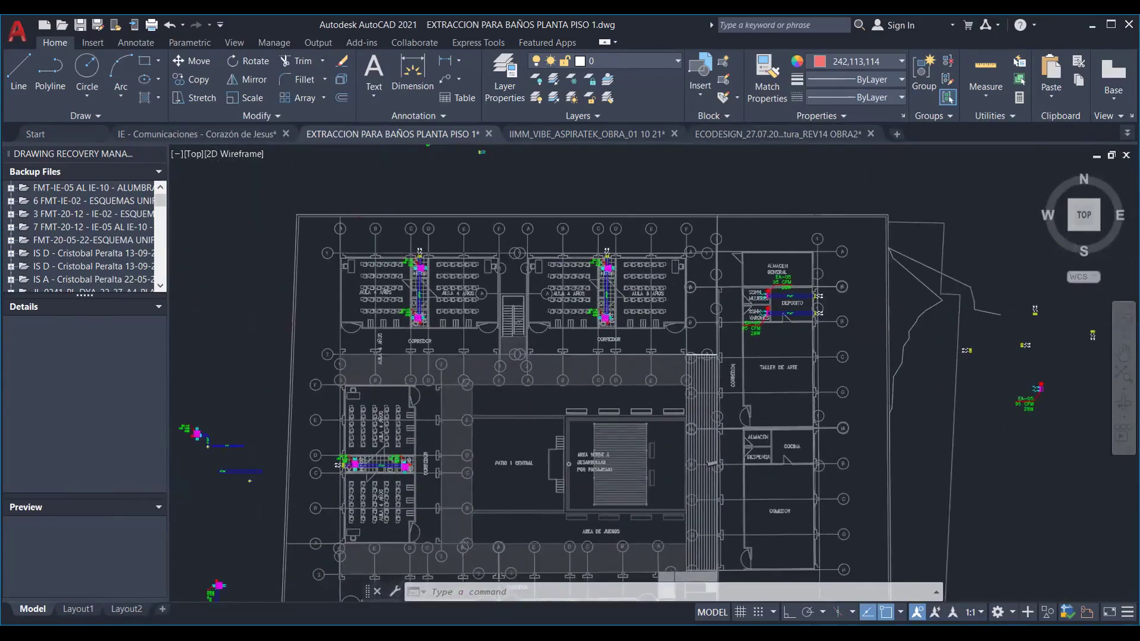
scroll(487, 305, "up", 3)
scroll(487, 305, "down", 6)
Examine the loose extractor, duct and air outlet groups placed outside the site boundary on both sides of the plan.
scroll(487, 305, "up", 5)
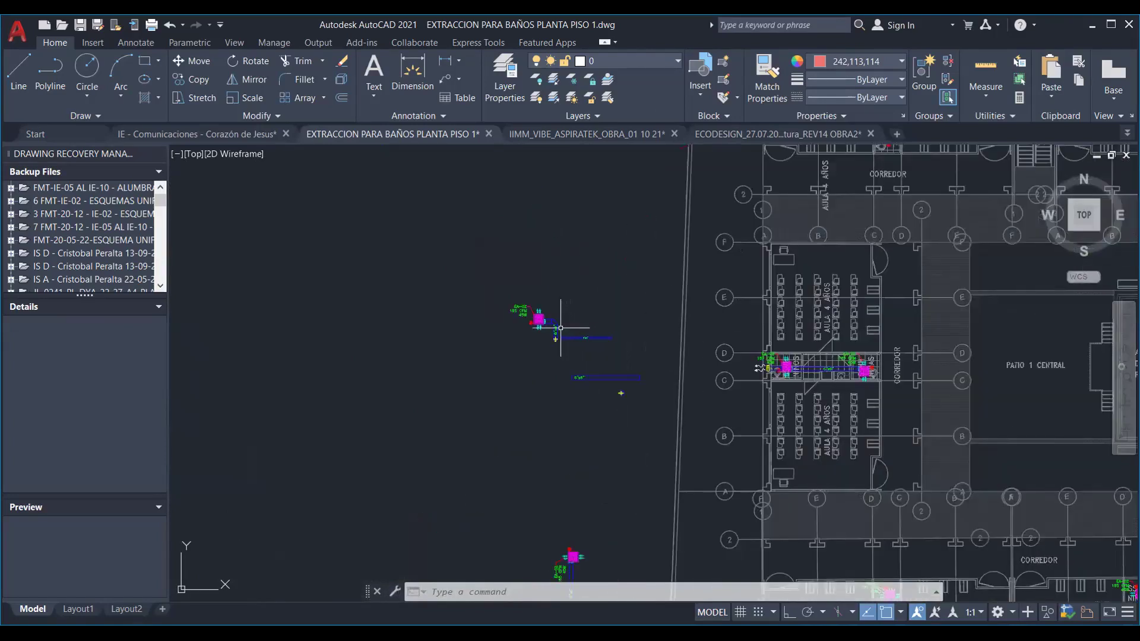
middle_click_drag(630, 353, 604, 333)
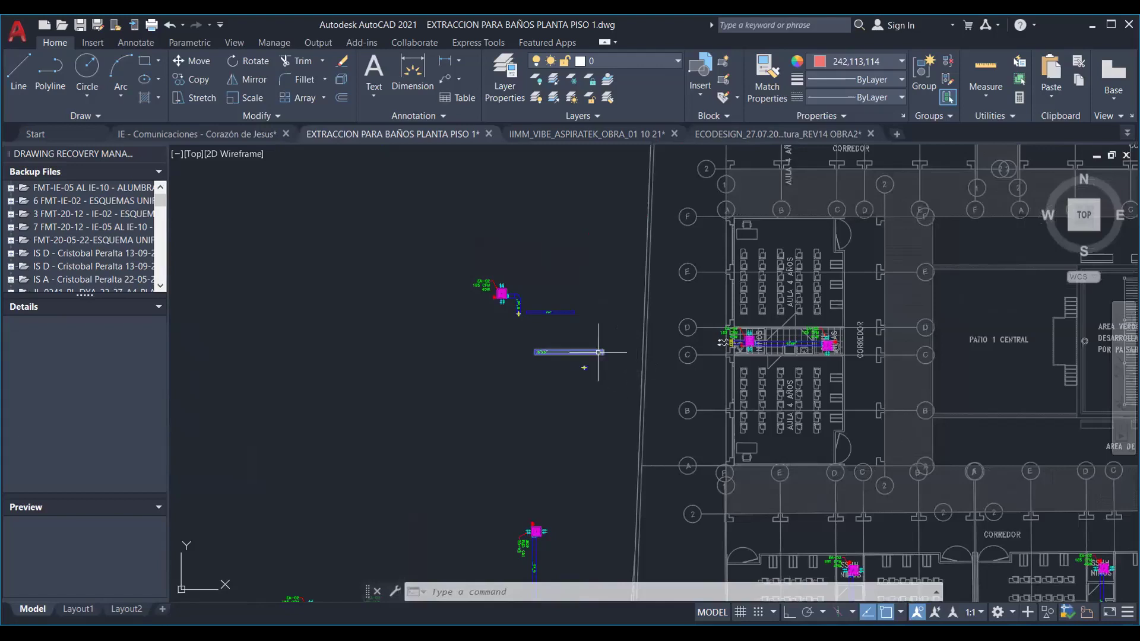
mouse_move(597, 351)
scroll(509, 414, "down", 2)
scroll(522, 362, "up", 6)
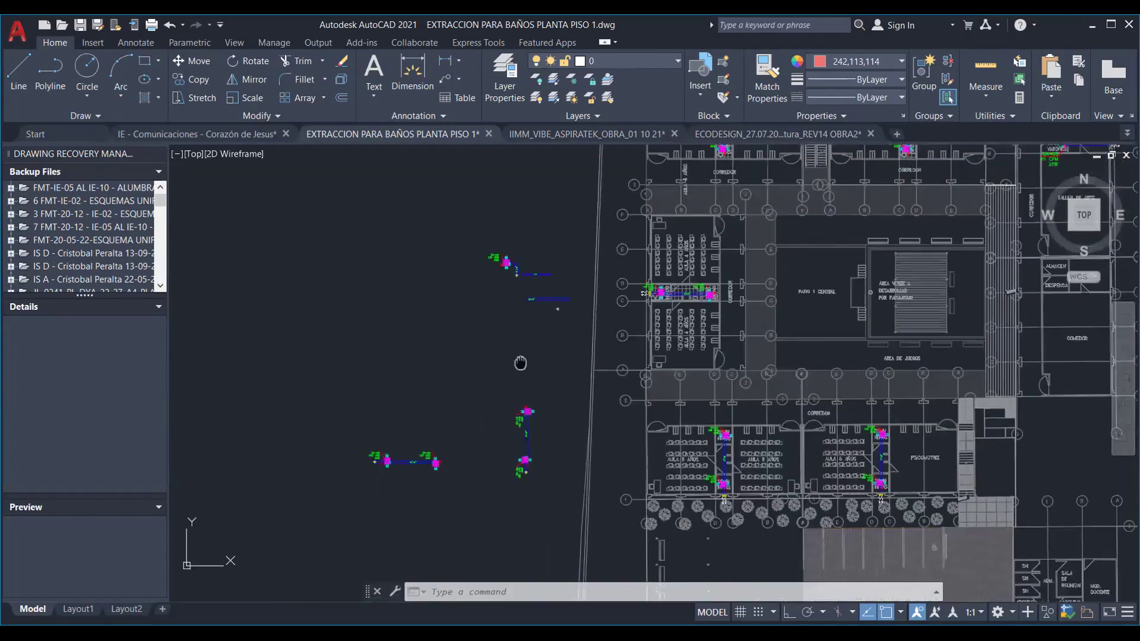
scroll(492, 216, "down", 5)
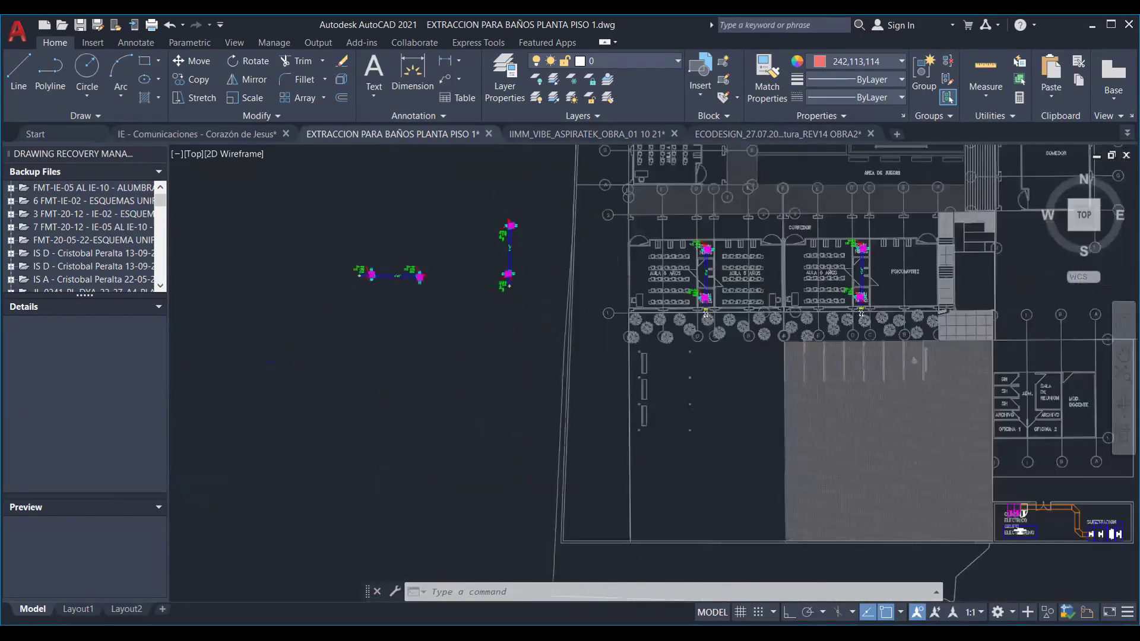
middle_click_drag(899, 282, 871, 328)
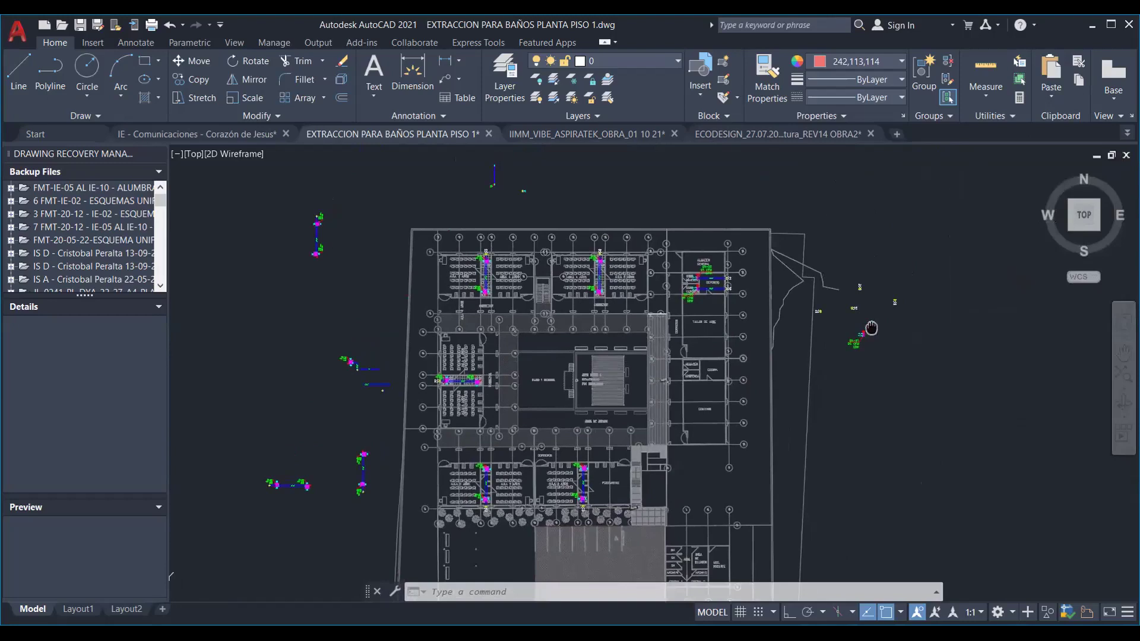
scroll(872, 328, "up", 6)
scroll(840, 357, "down", 4)
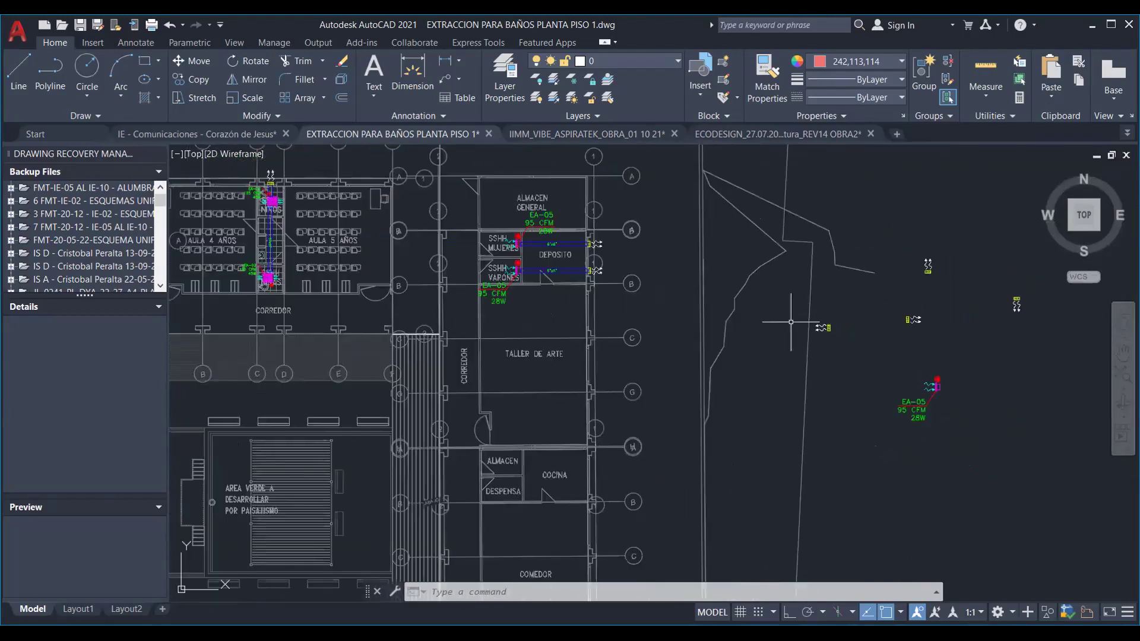
Examine the EA-05 extractors of SSHH MUJERES and SSHH VARONES and their 6"x6" ducts crossing DEPOSITO to the exterior.
scroll(613, 261, "up", 5)
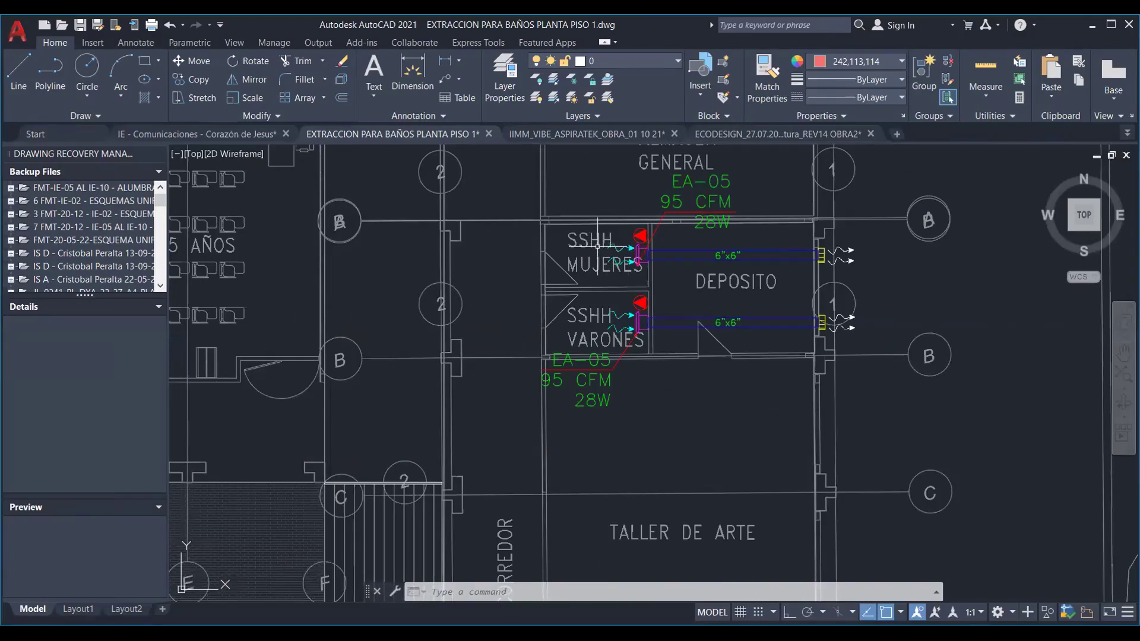
scroll(627, 251, "up", 2)
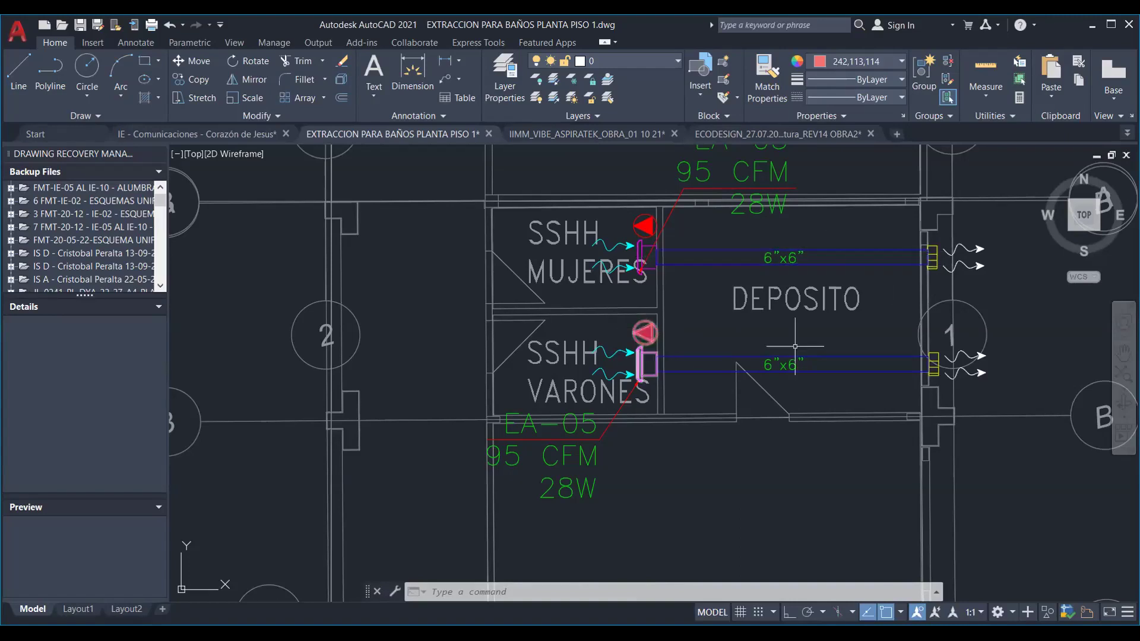
middle_click_drag(949, 244, 837, 265)
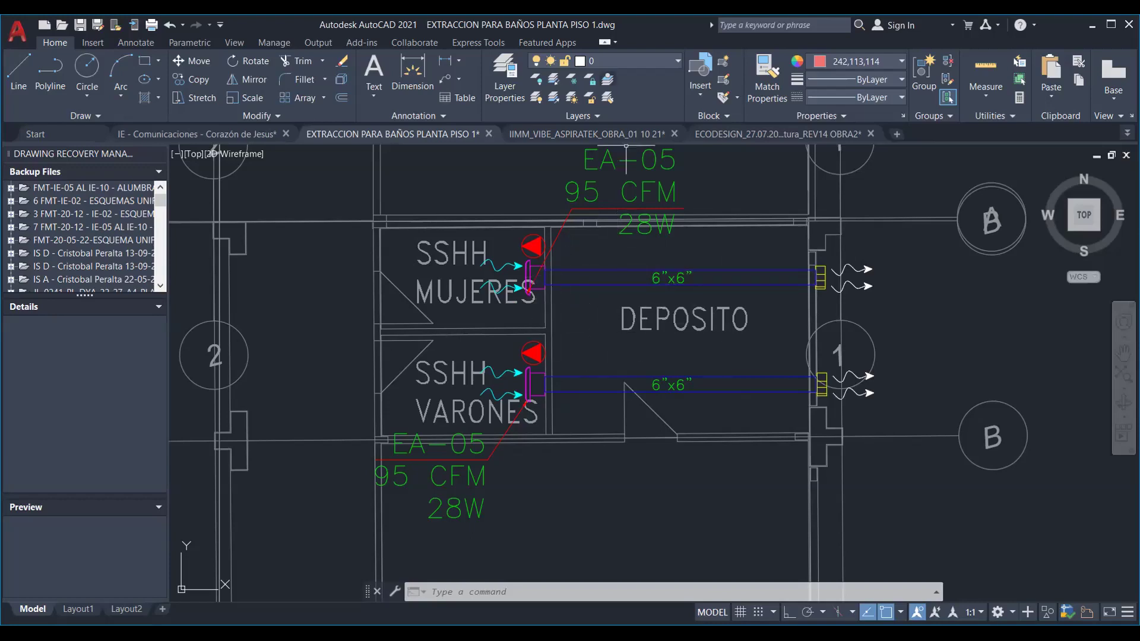
scroll(731, 301, "down", 5)
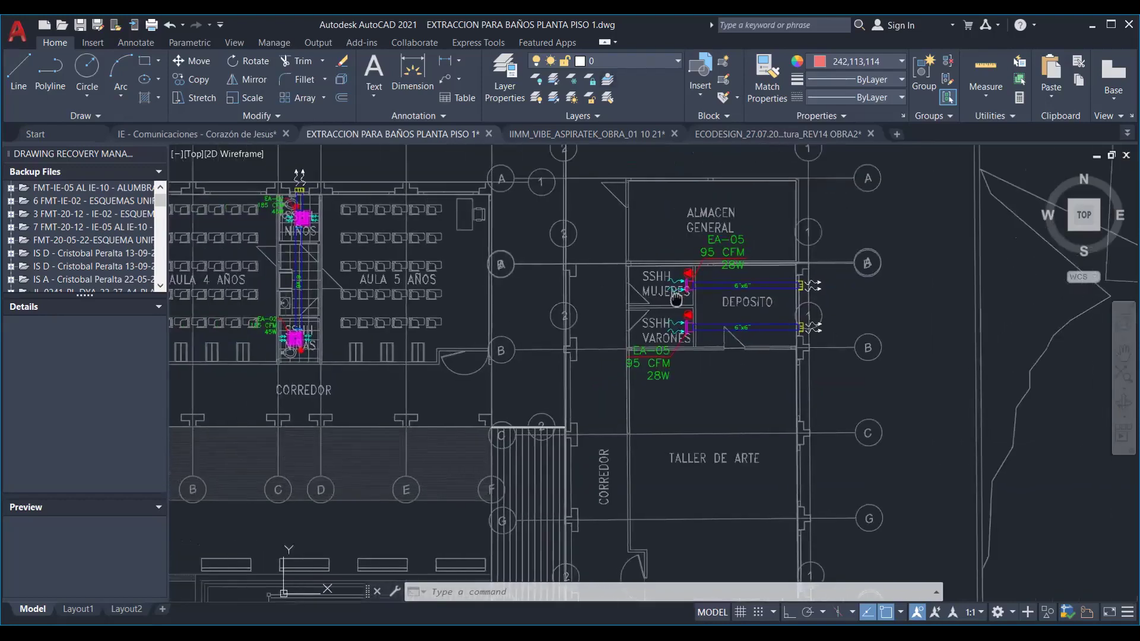
Examine the EA-02 extractor labels, 6"x6" duct and exterior outlet of the SSHH NIÑOS and NIÑAS restrooms between the AULA 4 AÑOS classrooms.
mouse_move(385, 273)
middle_mouse_down()
mouse_move(467, 294)
mouse_move(595, 296)
mouse_move(711, 357)
mouse_move(846, 350)
middle_mouse_up()
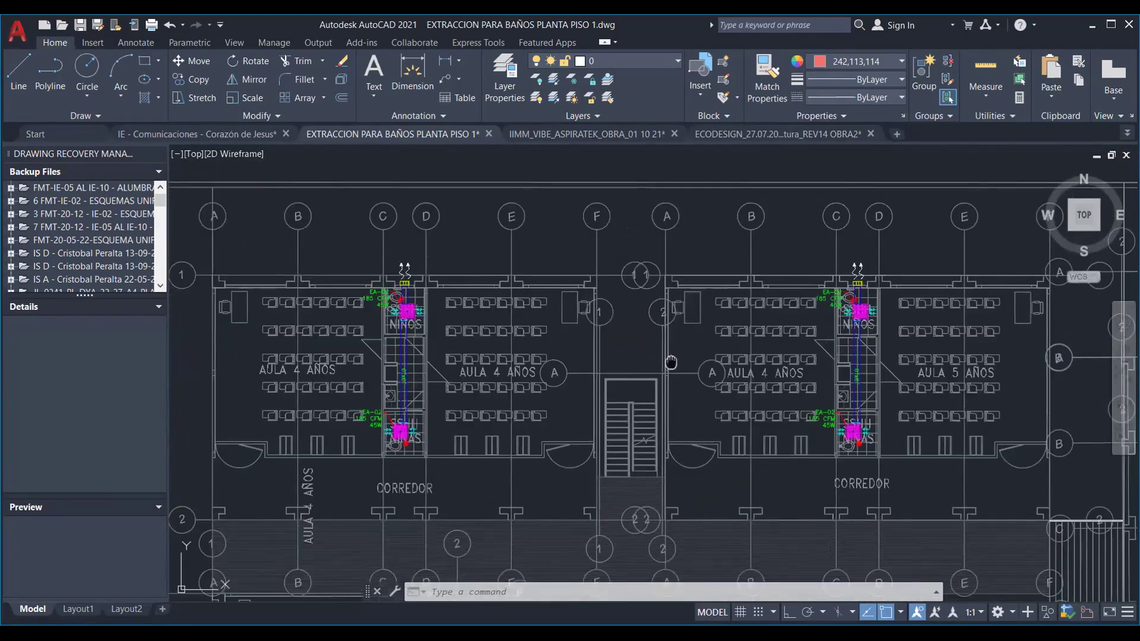
mouse_move(672, 362)
middle_mouse_down()
mouse_move(593, 300)
mouse_move(616, 310)
mouse_move(618, 422)
middle_mouse_up()
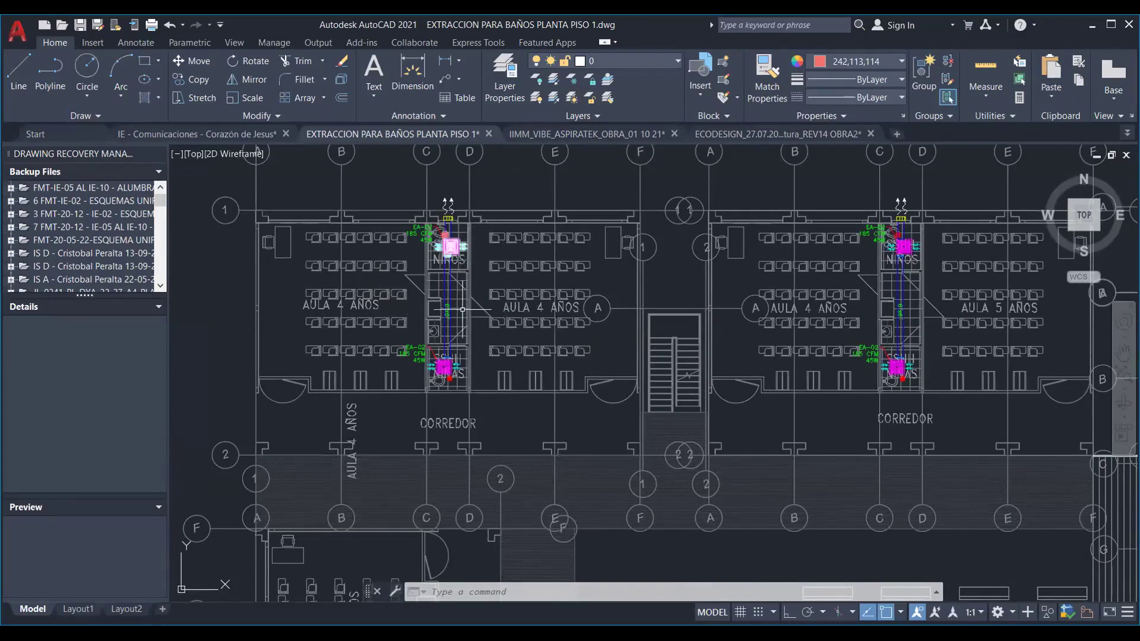
scroll(453, 238, "up", 5)
middle_click_drag(452, 238, 447, 127)
middle_click_drag(439, 190, 510, 244)
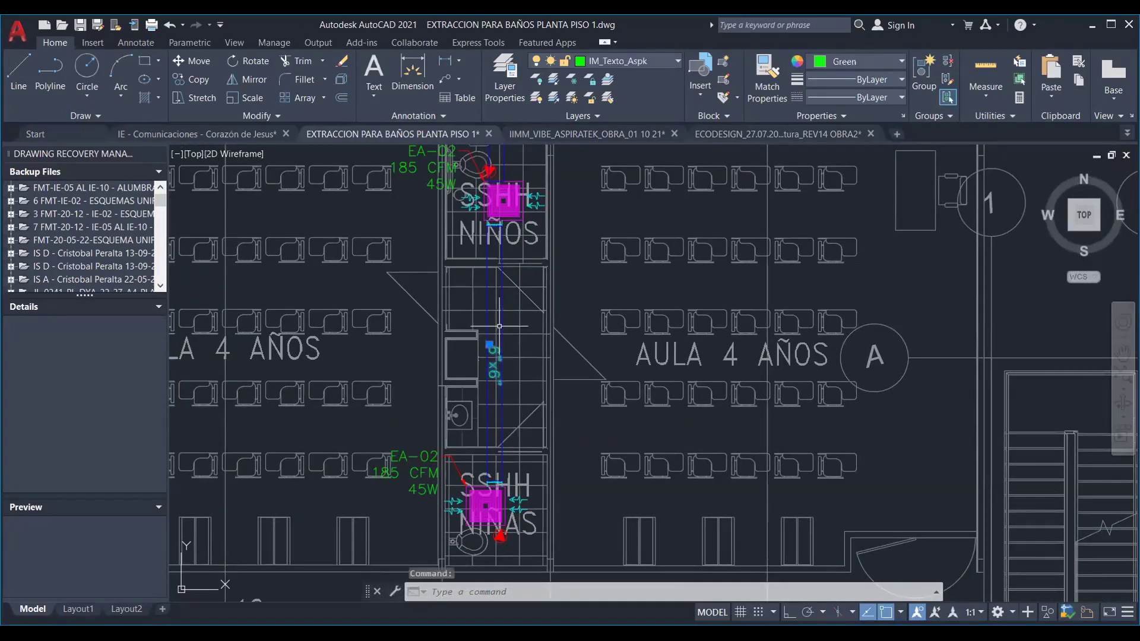
middle_click_drag(497, 319, 531, 391)
key("Escape")
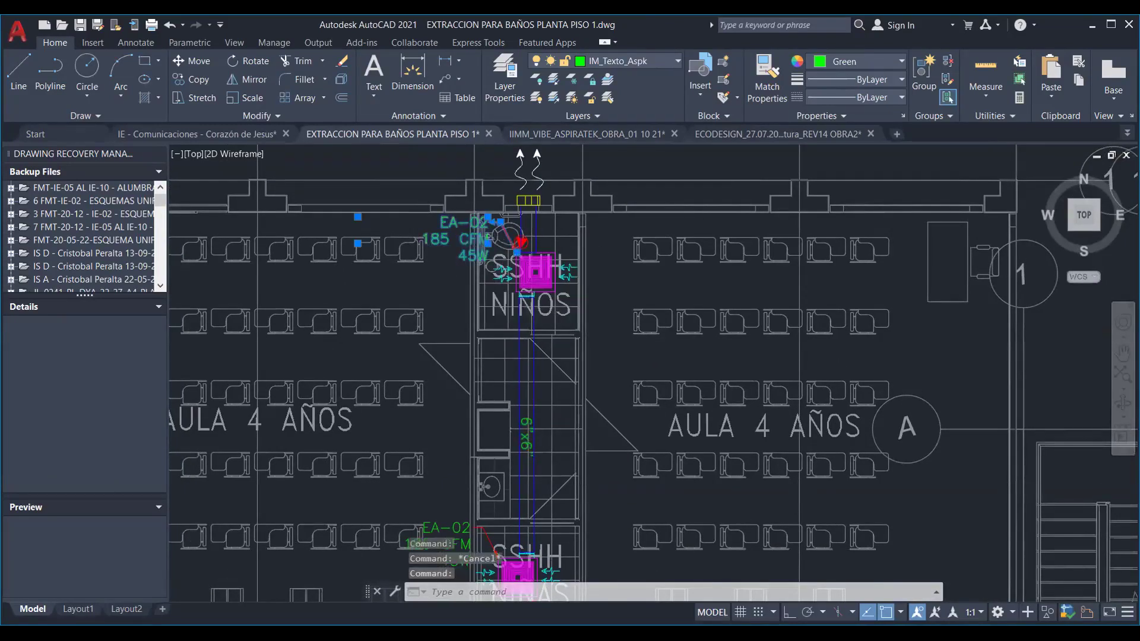
scroll(469, 238, "down", 3)
key("Escape")
key("Escape")
middle_click_drag(526, 332, 463, 315)
scroll(438, 294, "down", 3)
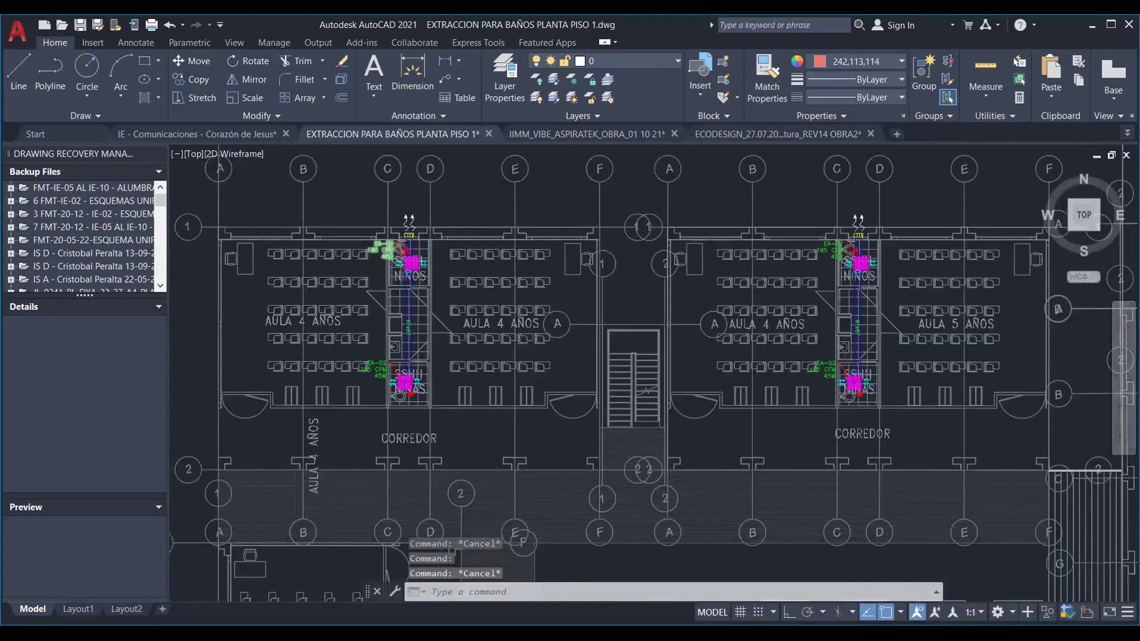
scroll(392, 249, "up", 5)
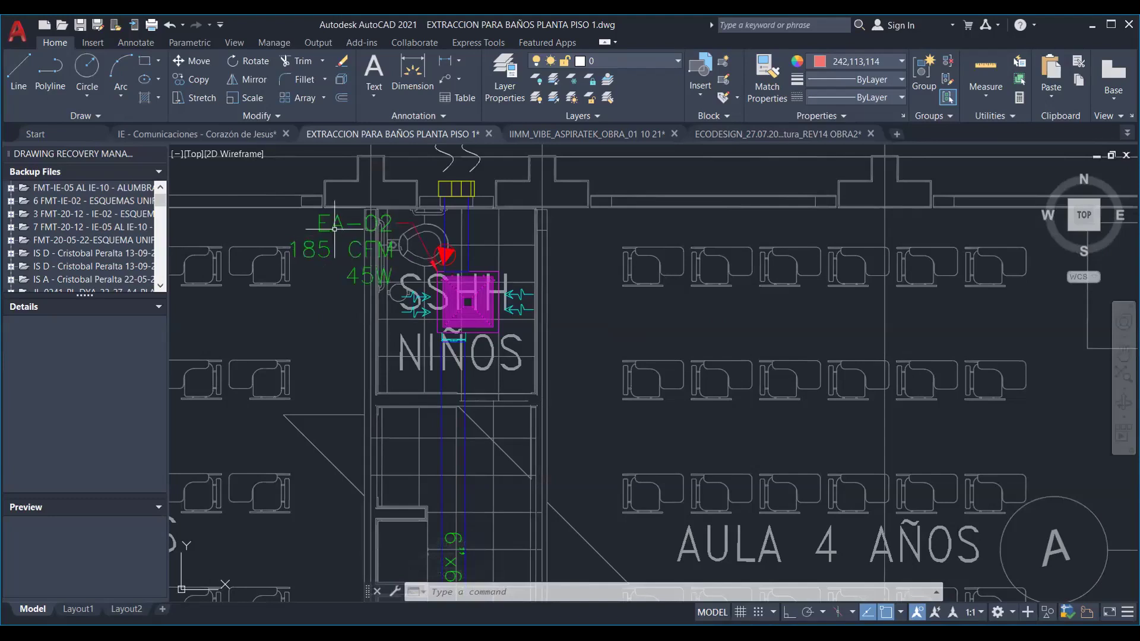
Review the restroom extraction across all classroom blocks, from the upper classrooms down to the lower block by the trees.
scroll(326, 238, "down", 5)
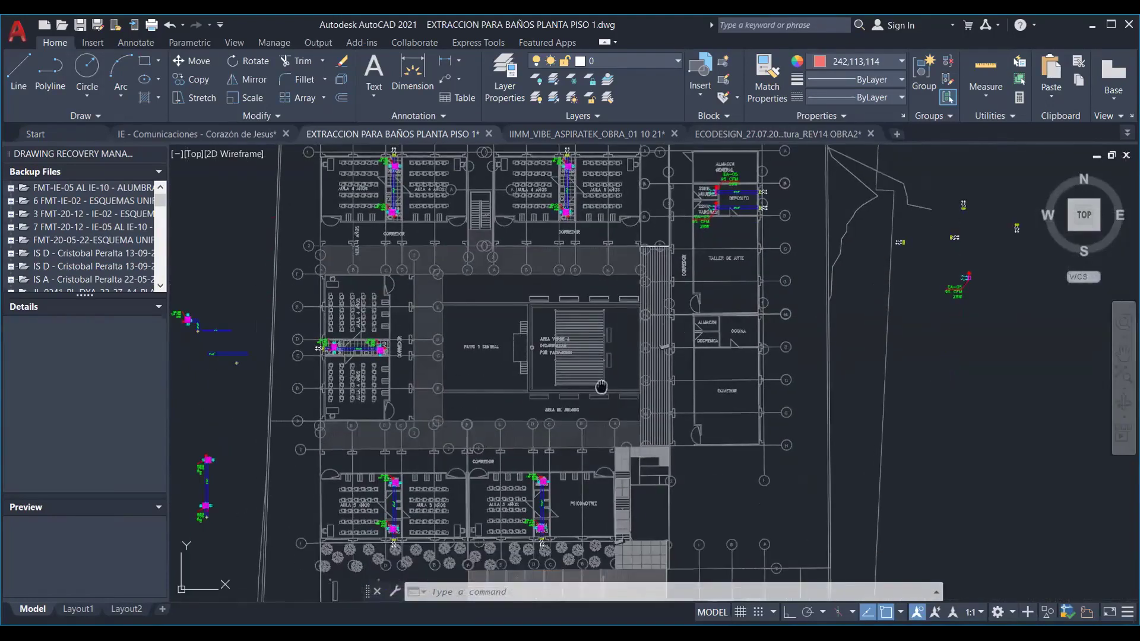
middle_click_drag(603, 382, 612, 315)
middle_click_drag(591, 388, 731, 462)
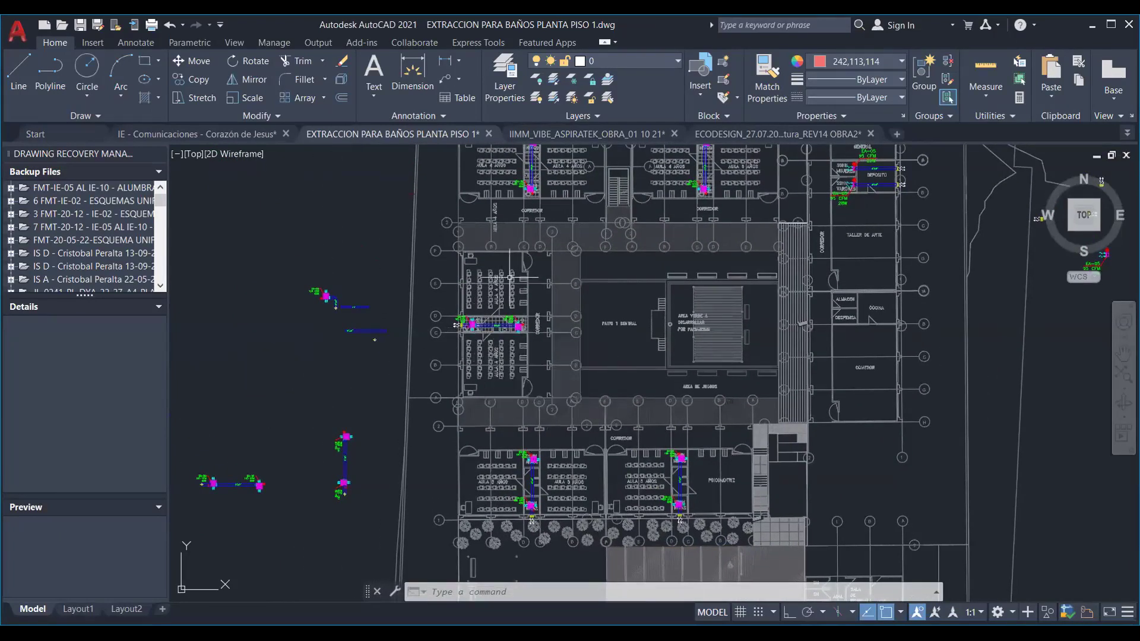
middle_click_drag(529, 264, 533, 305)
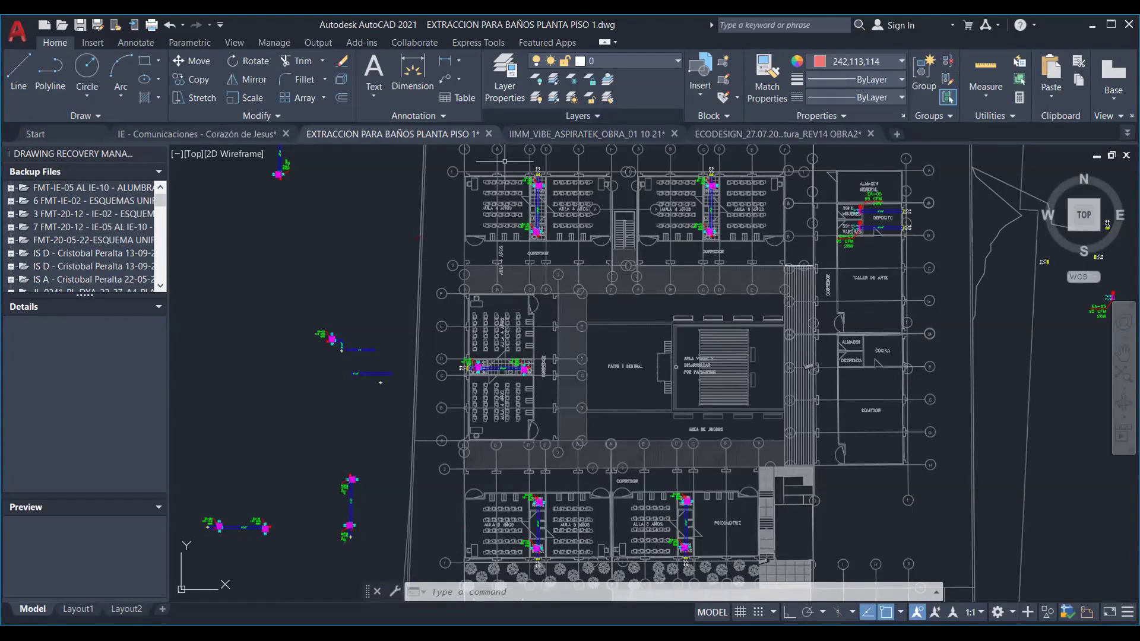
middle_click_drag(671, 211, 602, 243)
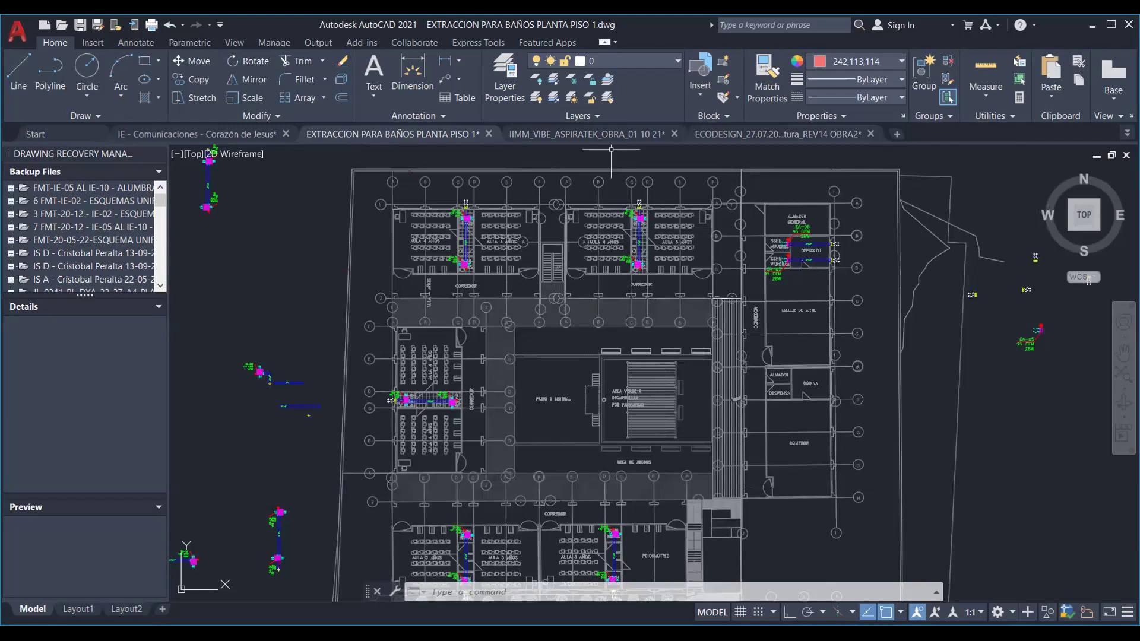
middle_click_drag(589, 282, 540, 185)
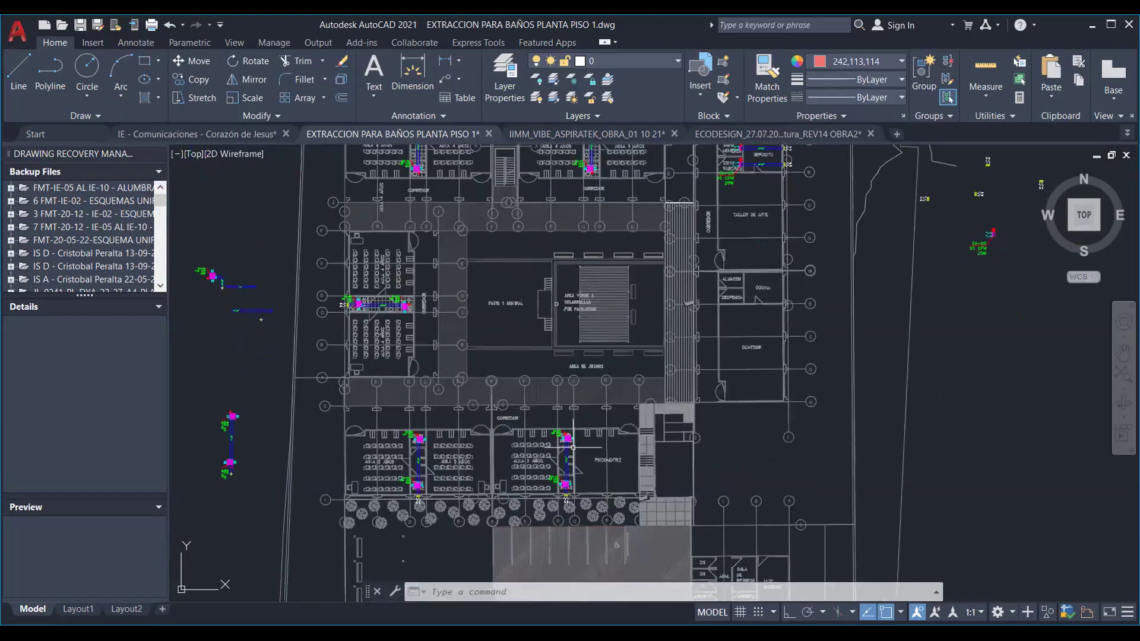
Examine the restroom extraction between AULA 5 AÑOS and PSICOMOTRIZ and the surroundings of PATIO 1 CENTRAL.
scroll(559, 456, "up", 2)
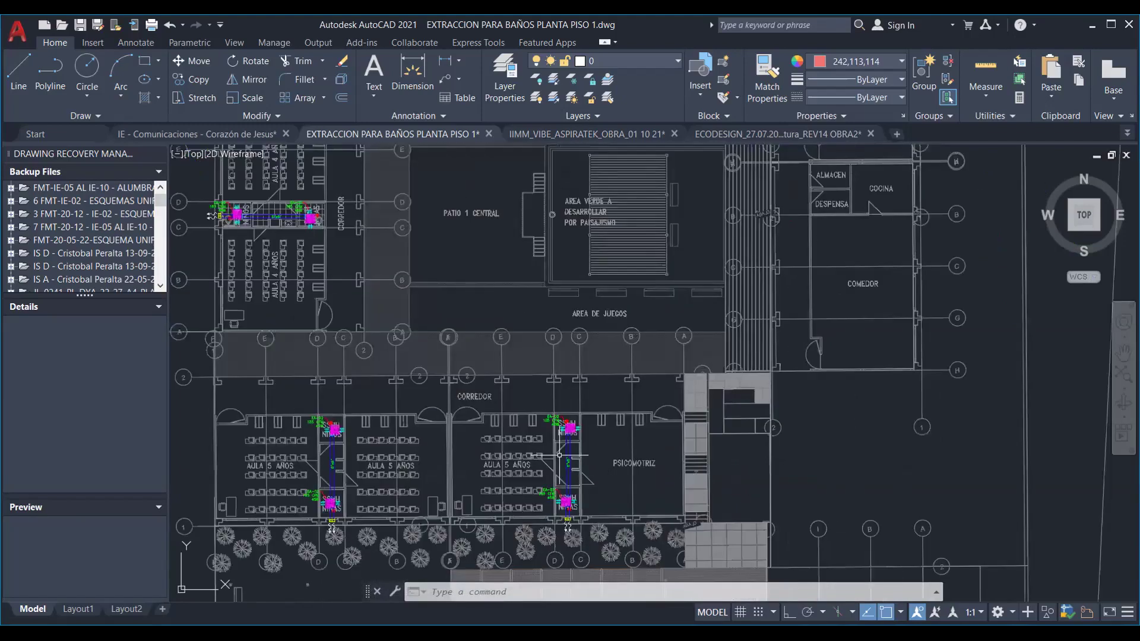
scroll(571, 436, "up", 2)
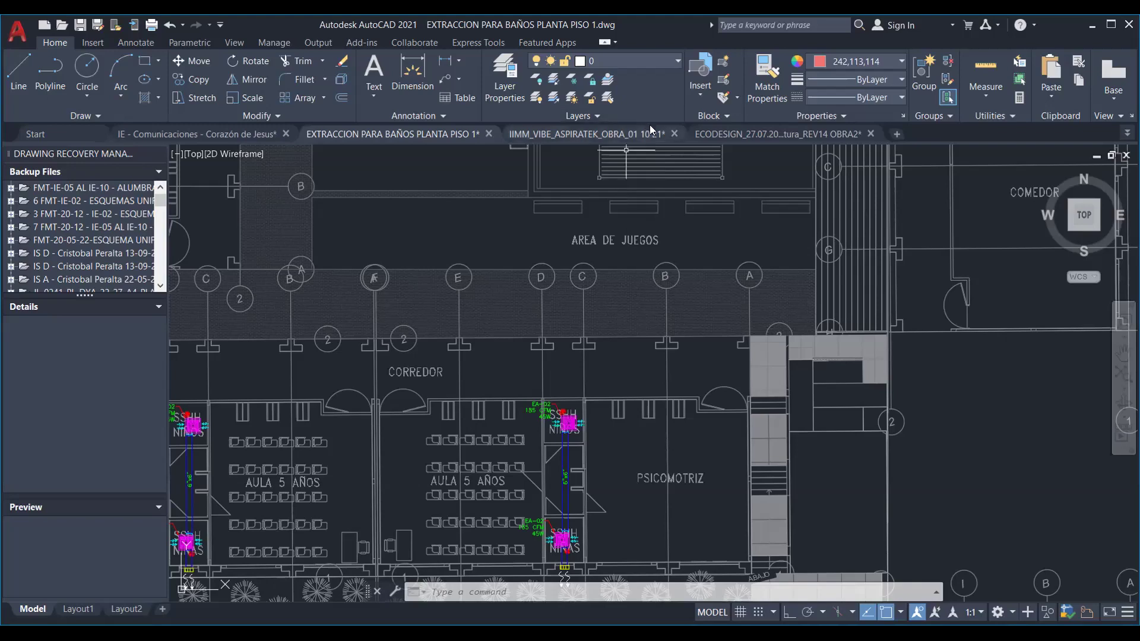
middle_click_drag(500, 234, 534, 415)
scroll(499, 259, "down", 2)
scroll(547, 356, "up", 2)
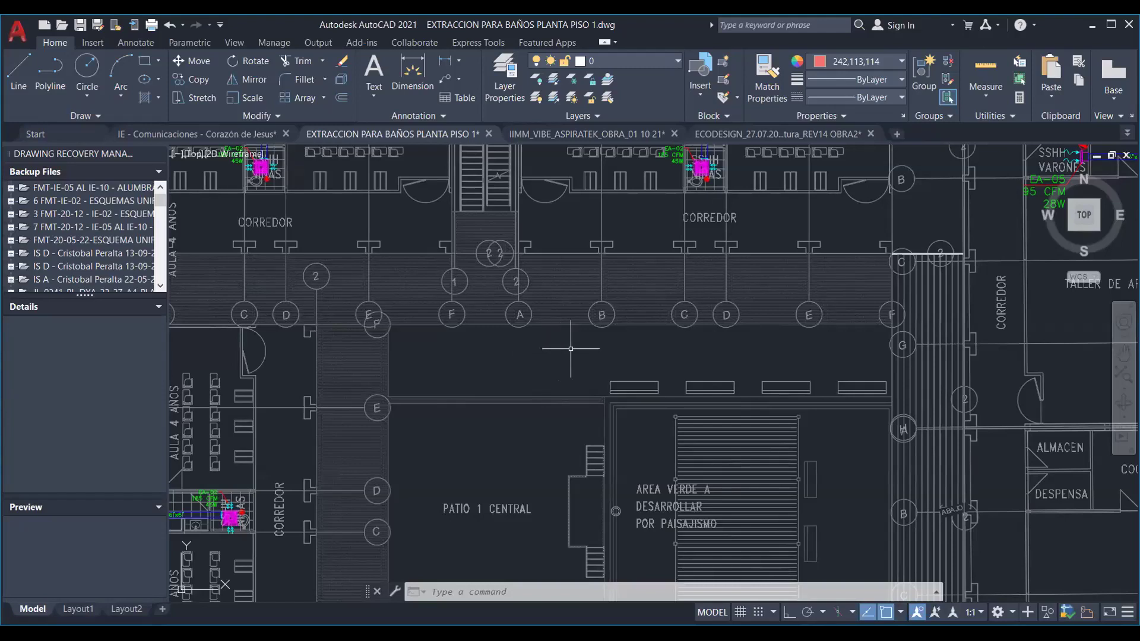
scroll(568, 356, "down", 2)
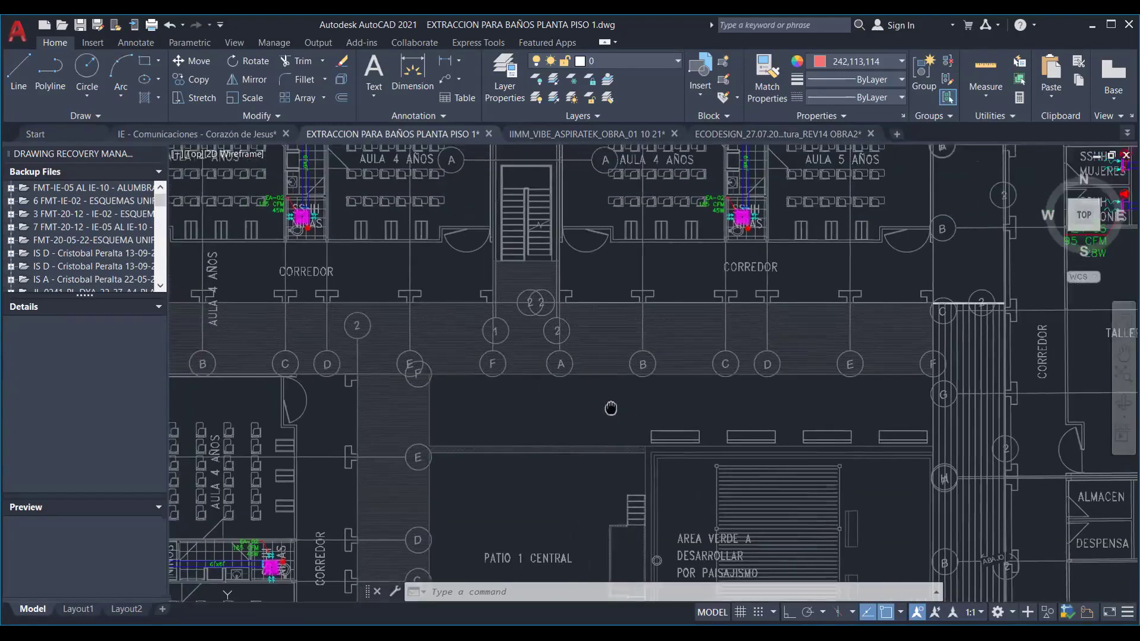
Survey the complete floor plan again, including the block with TALLER DE ARTE and COMEDOR.
mouse_move(700, 254)
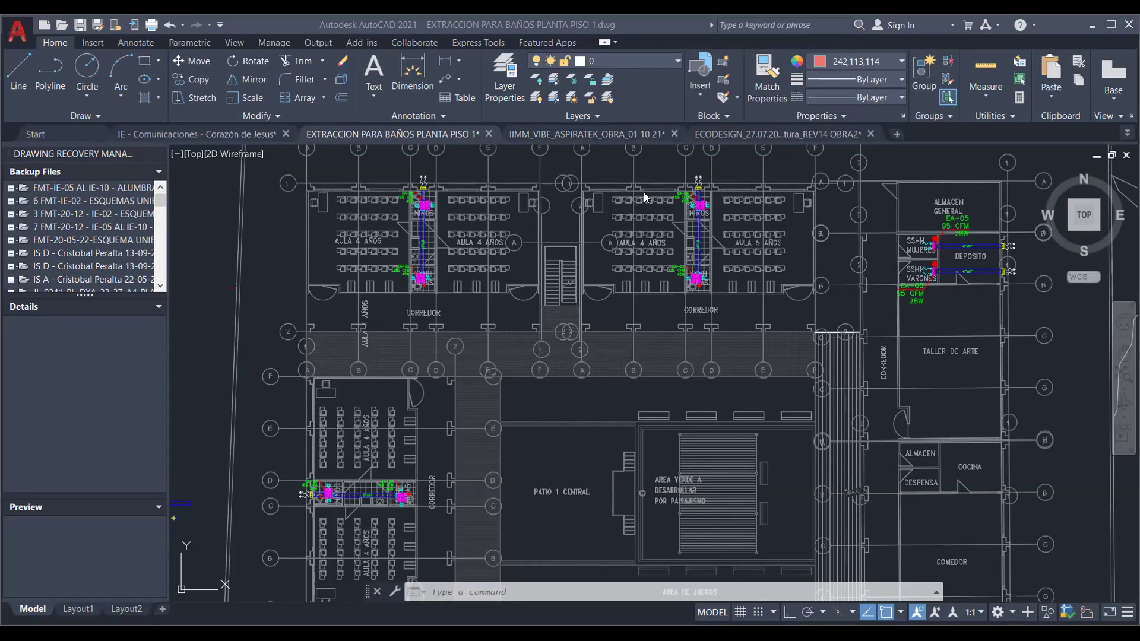
scroll(742, 248, "down", 2)
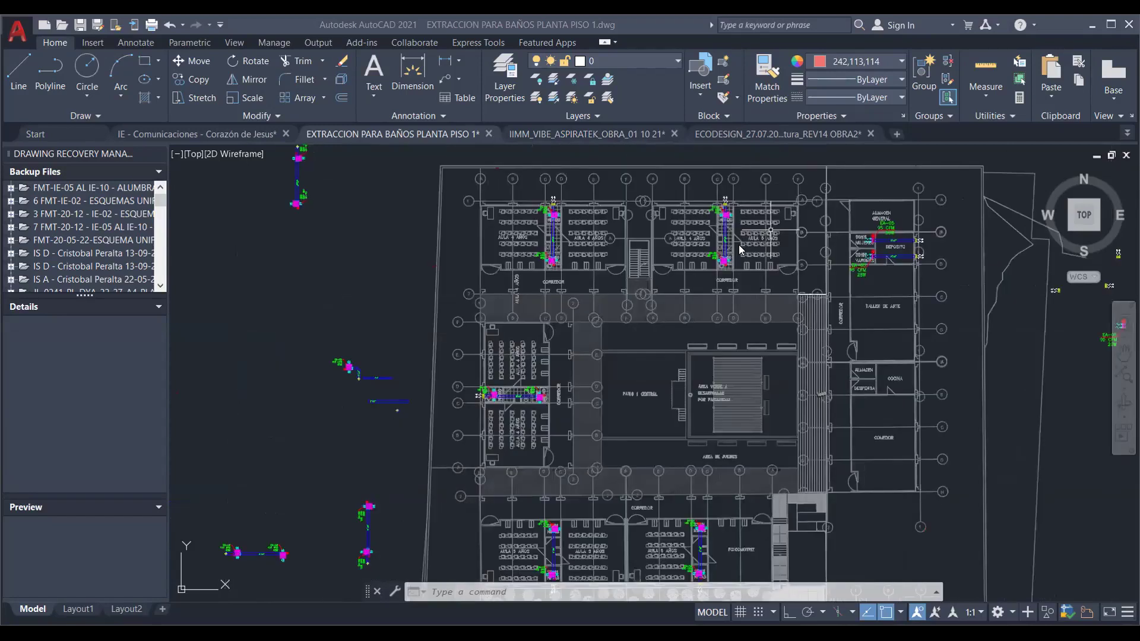
middle_click_drag(739, 249, 521, 243)
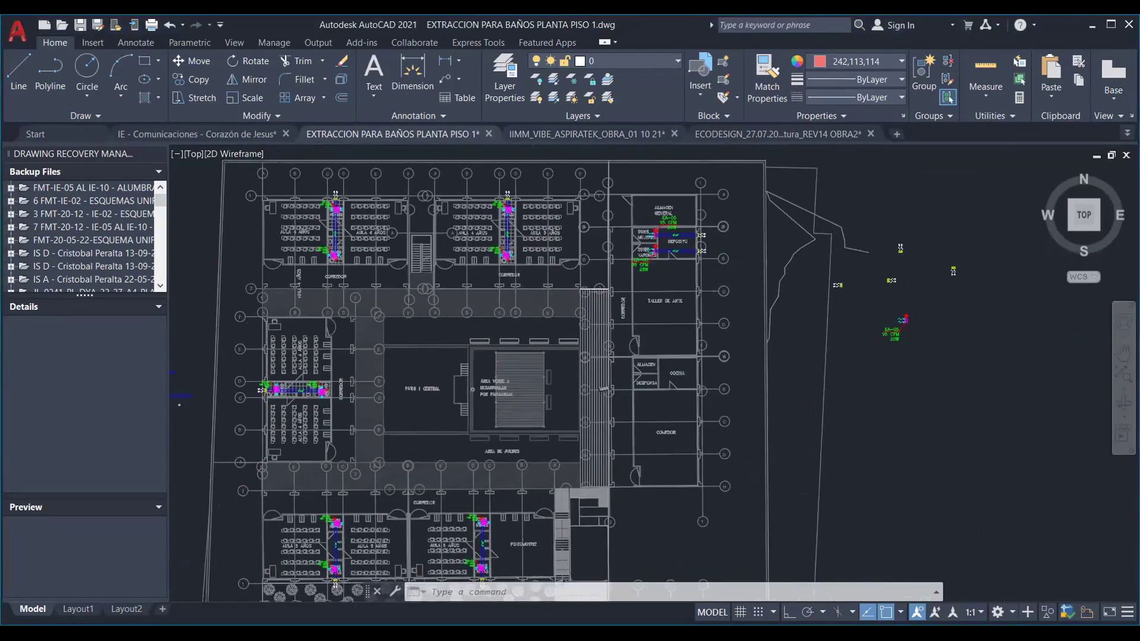
middle_click_drag(470, 289, 403, 237)
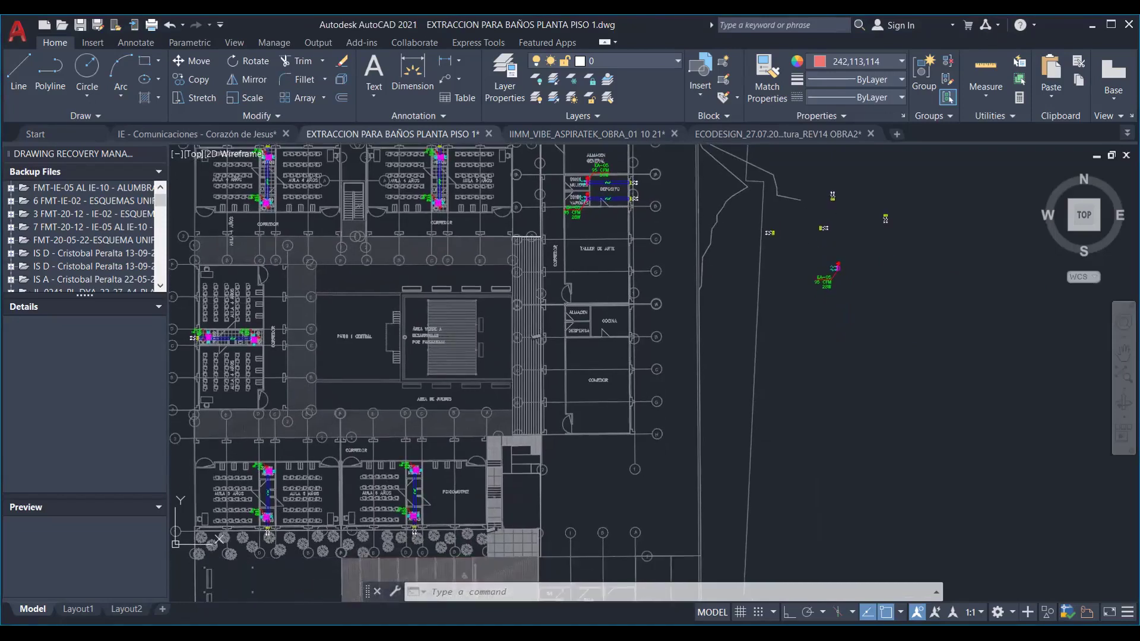
middle_click_drag(594, 414, 609, 392)
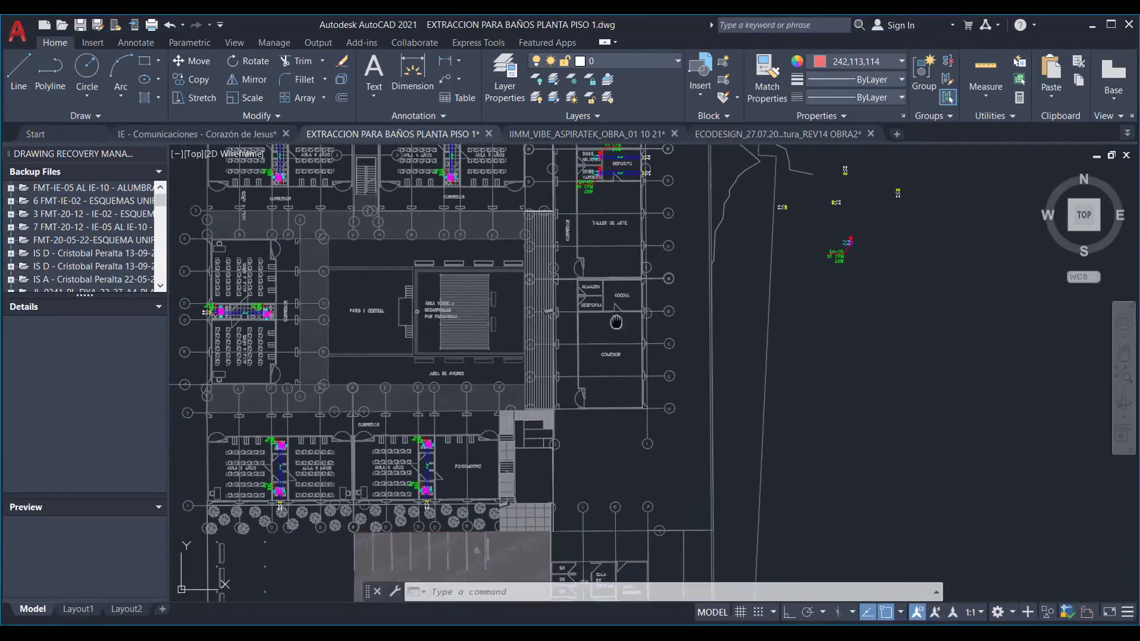
middle_click_drag(616, 319, 614, 351)
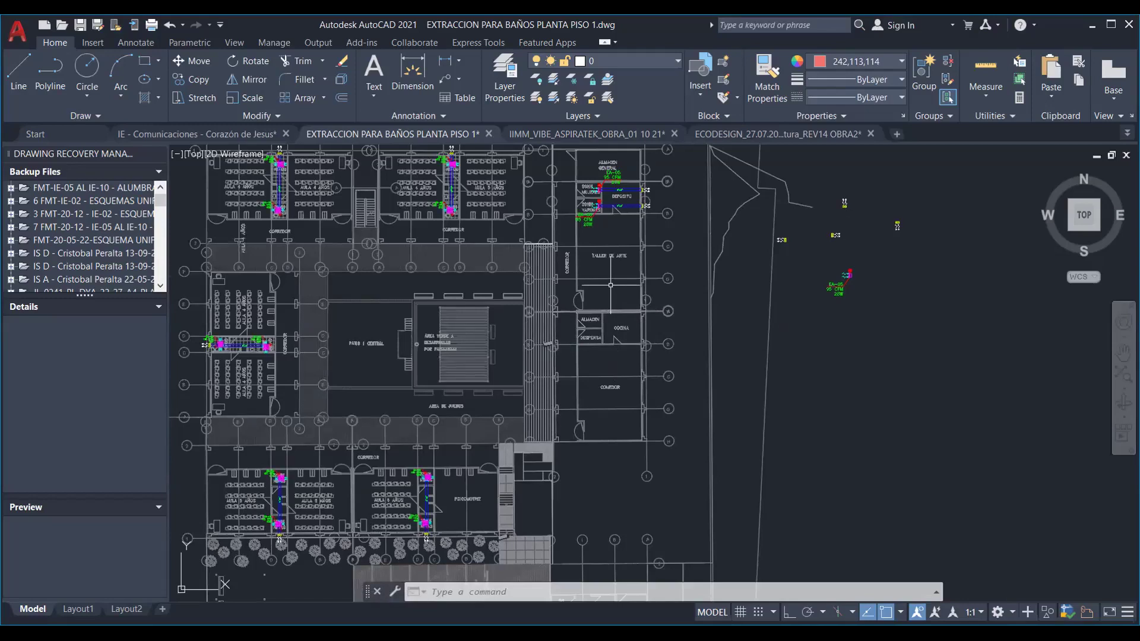
Examine the ALMACEN, DESPENSA and COCINA rooms in the block beside the central patio.
scroll(619, 295, "up", 4)
scroll(619, 296, "up", 2)
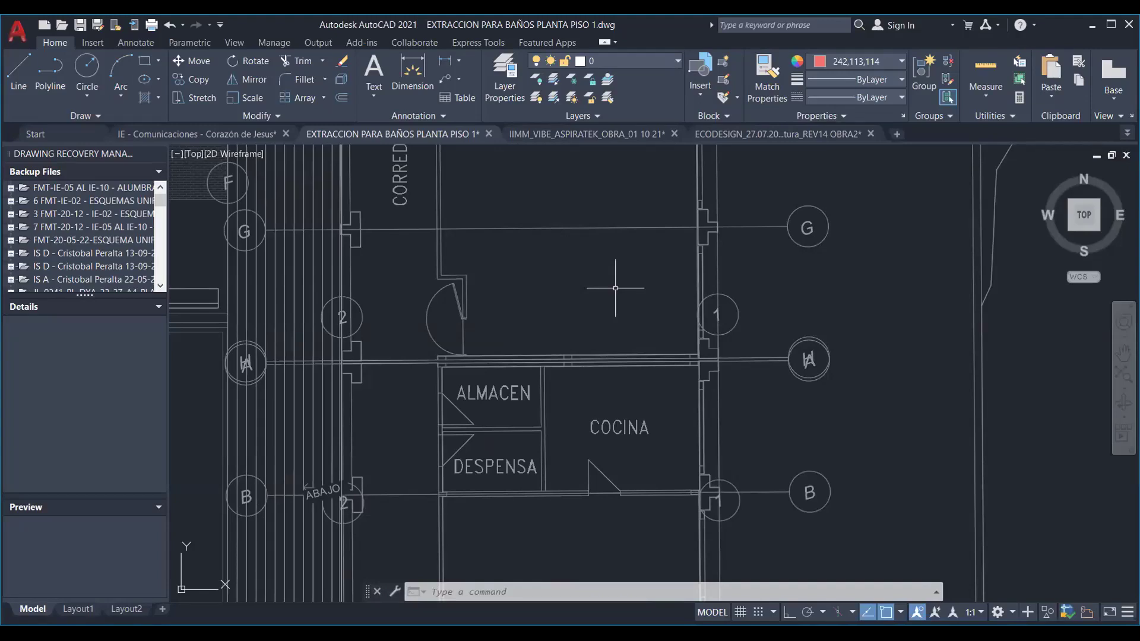
scroll(570, 332, "down", 6)
mouse_move(536, 330)
middle_mouse_down()
mouse_move(571, 373)
mouse_move(659, 351)
middle_mouse_up()
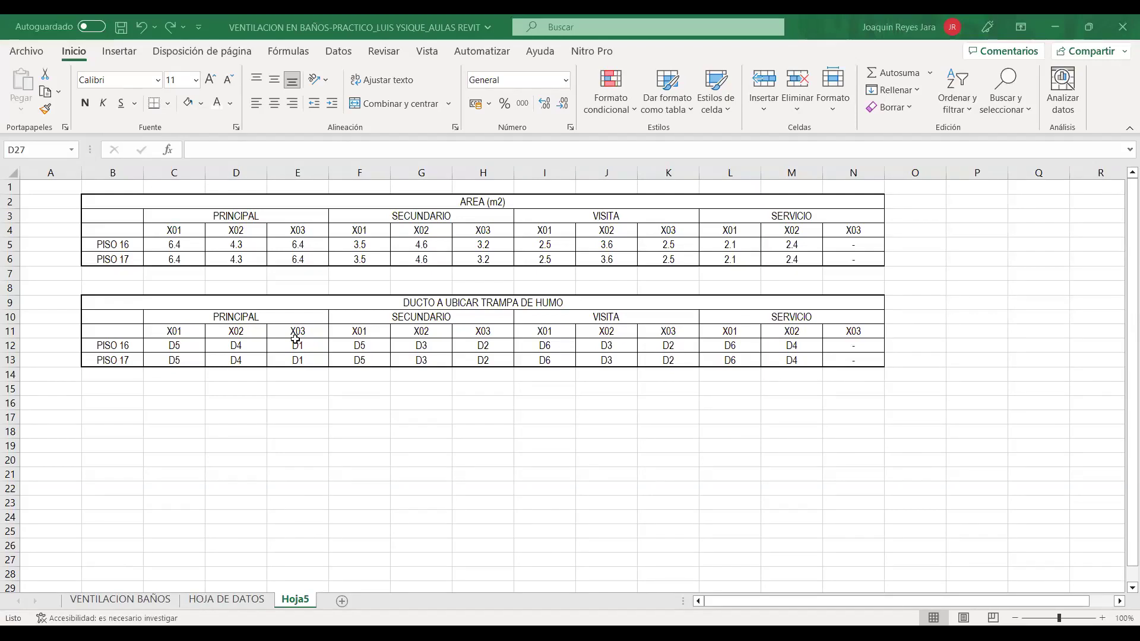
In the Excel ventilation workbook, check the PISO 1 areas of SSHH1 and SSHH2 on the HOJA DE DATOS sheet.
key("ctrl+Page_Up")
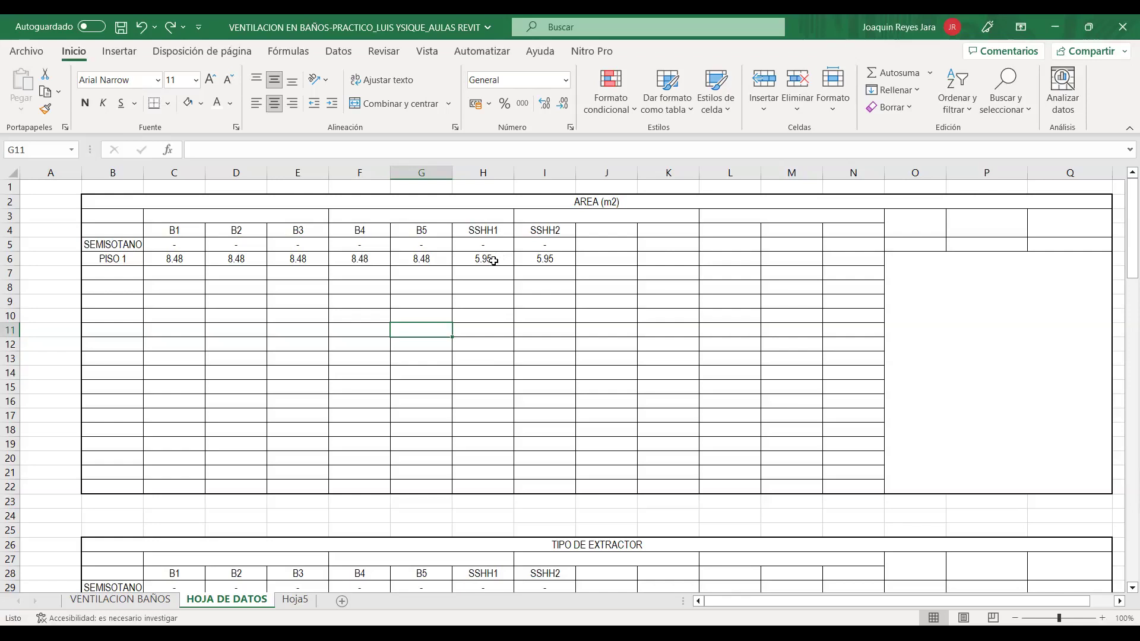
left_click_drag(483, 261, 533, 265)
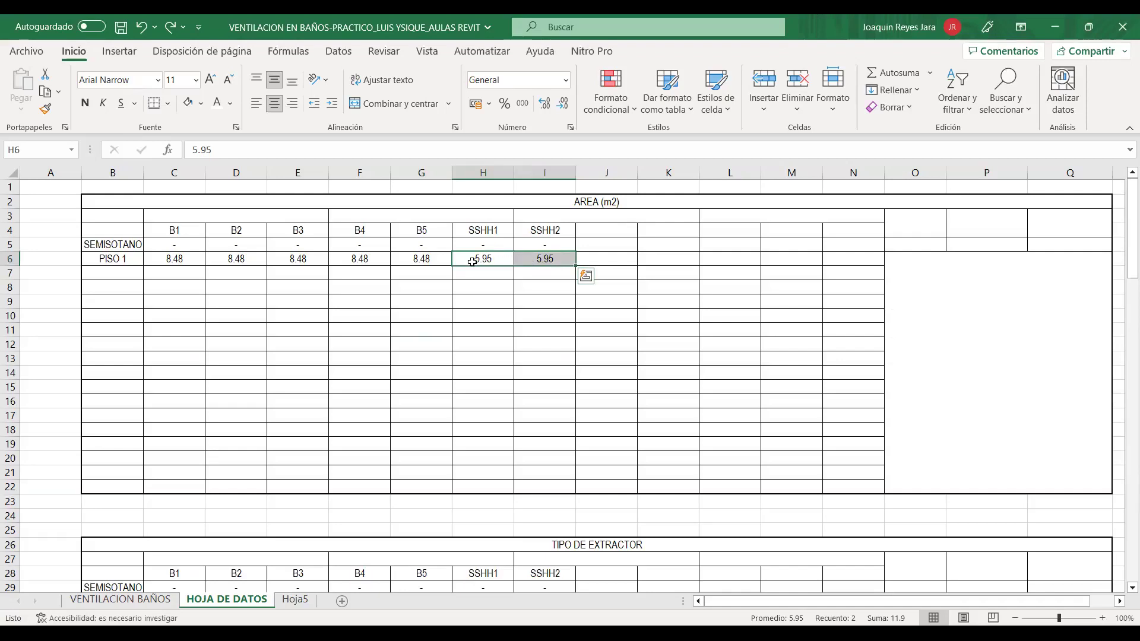
scroll(463, 274, "down", 1)
scroll(464, 274, "down", 1)
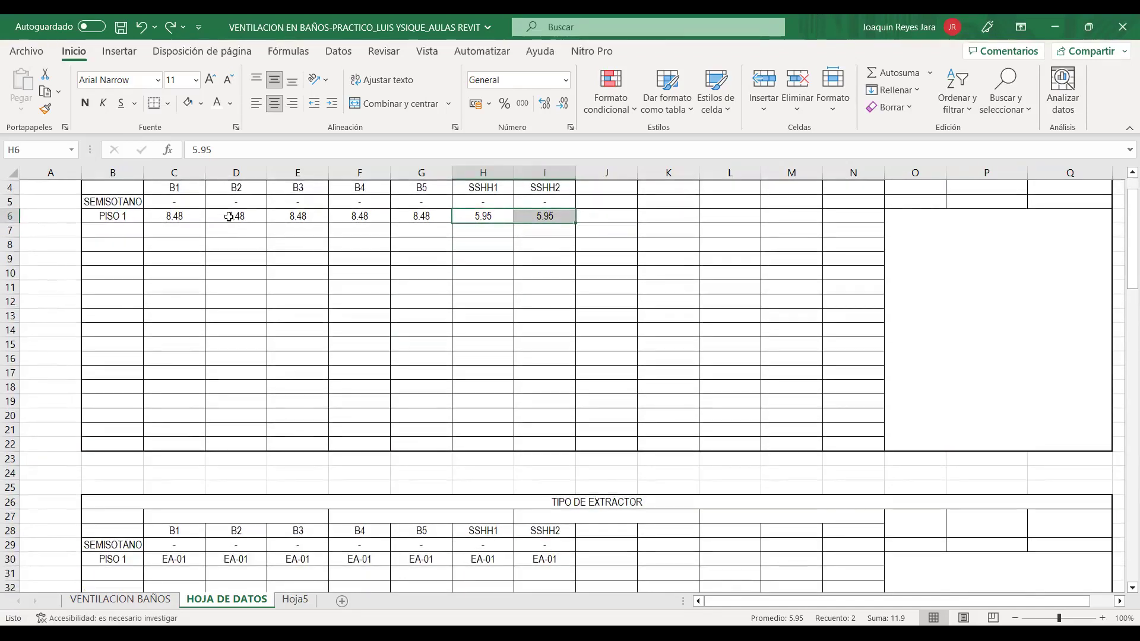
Inspect the PISO 1 extractor type formula of B1 and compare the TIPO DE EXTRACTOR entries from B1 to SSHH2 with the area table.
scroll(512, 223, "down", 4)
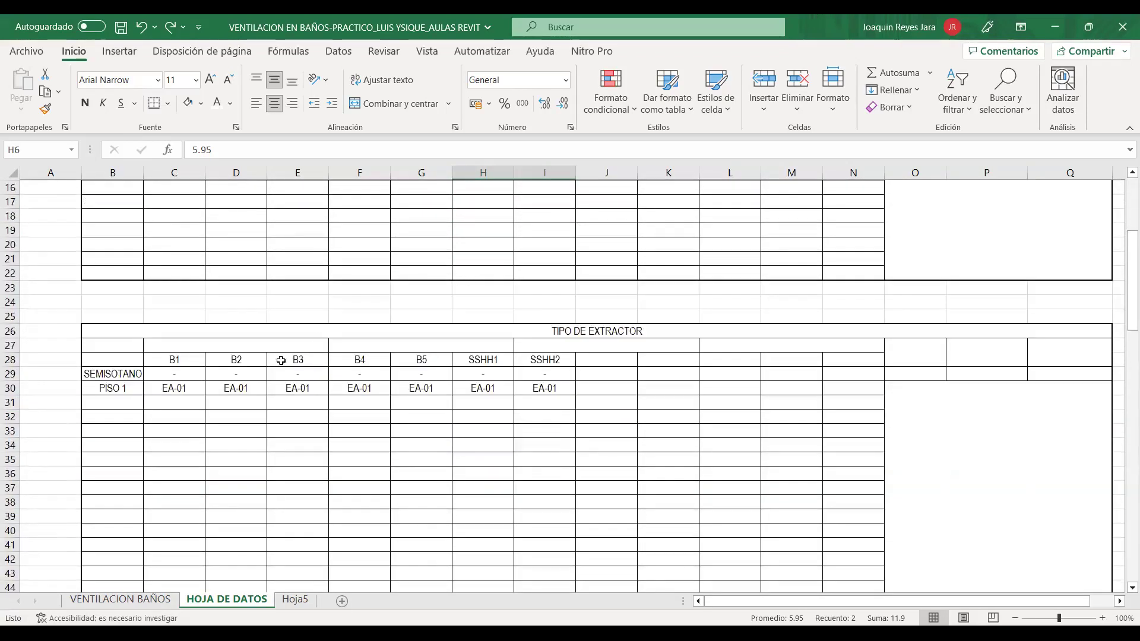
left_click(192, 387)
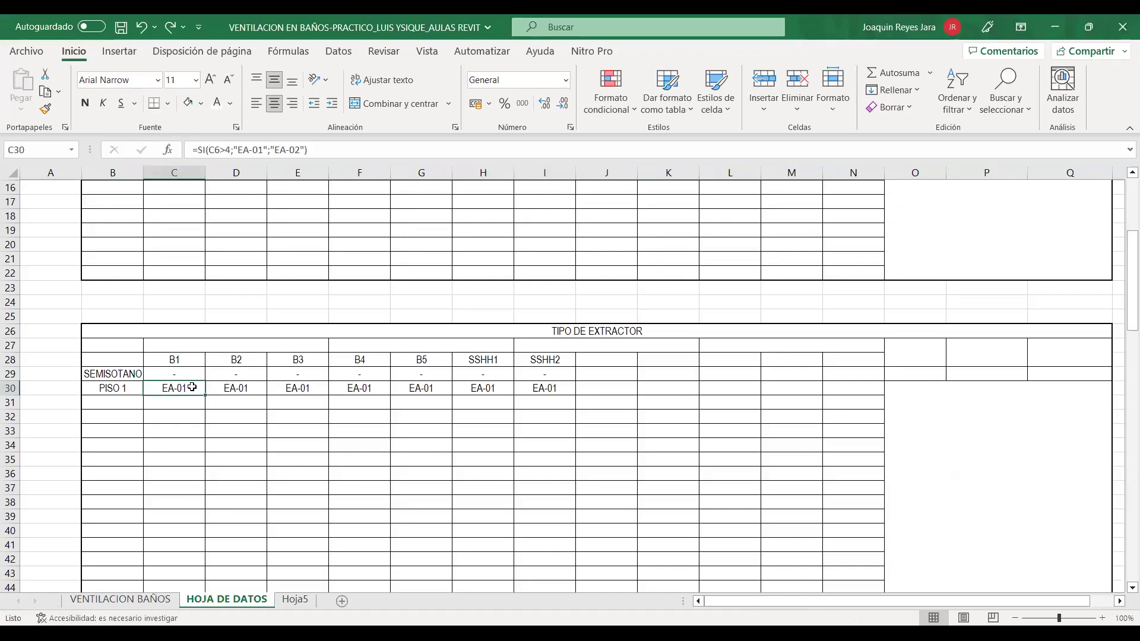
scroll(256, 389, "up", 5)
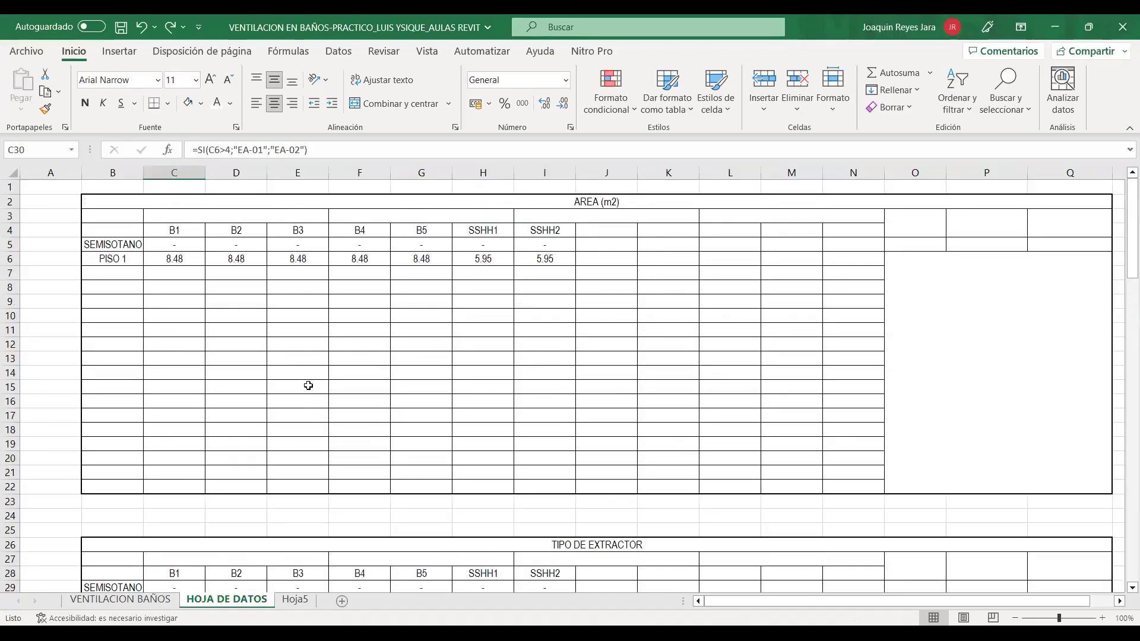
scroll(321, 377, "down", 3)
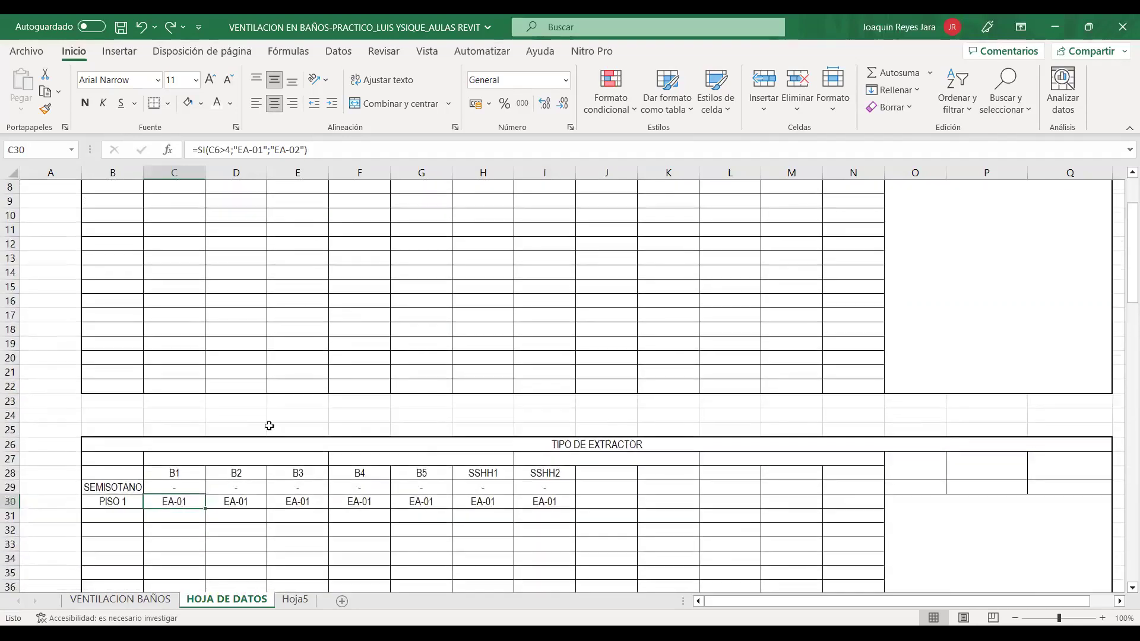
left_click_drag(191, 473, 542, 474)
scroll(529, 463, "up", 3)
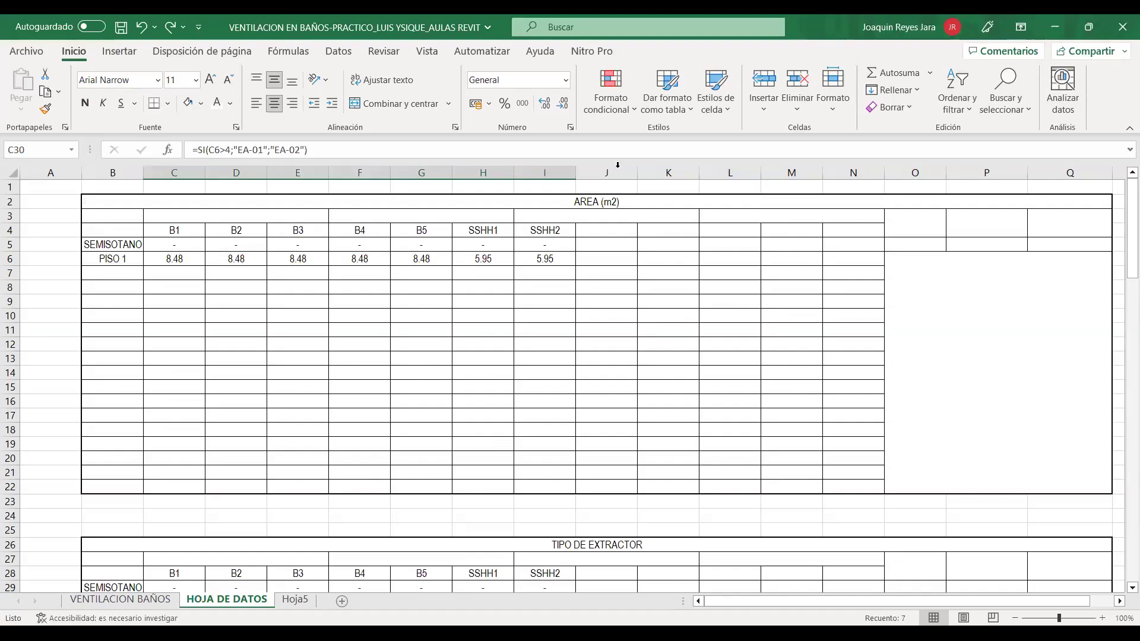
Compare the PISO 1 areas of bathrooms B1 to B5 with those of SSHH1 and SSHH2 in the AREA (m2) table.
left_click(498, 260)
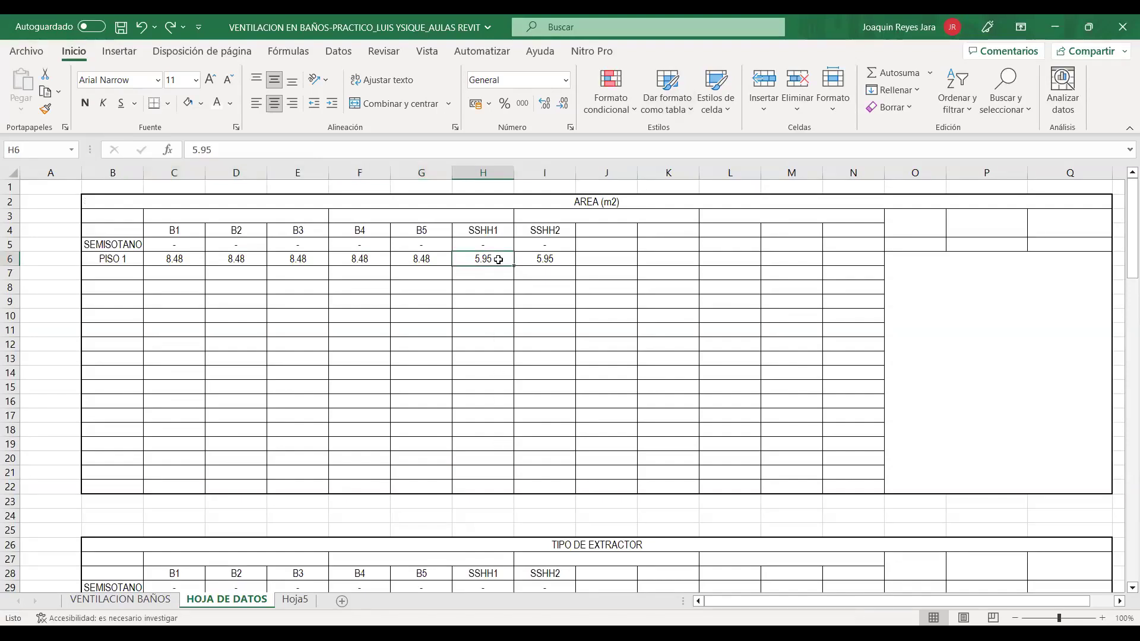
scroll(498, 259, "down", 1)
scroll(485, 309, "up", 1)
scroll(497, 272, "down", 6)
scroll(502, 451, "up", 5)
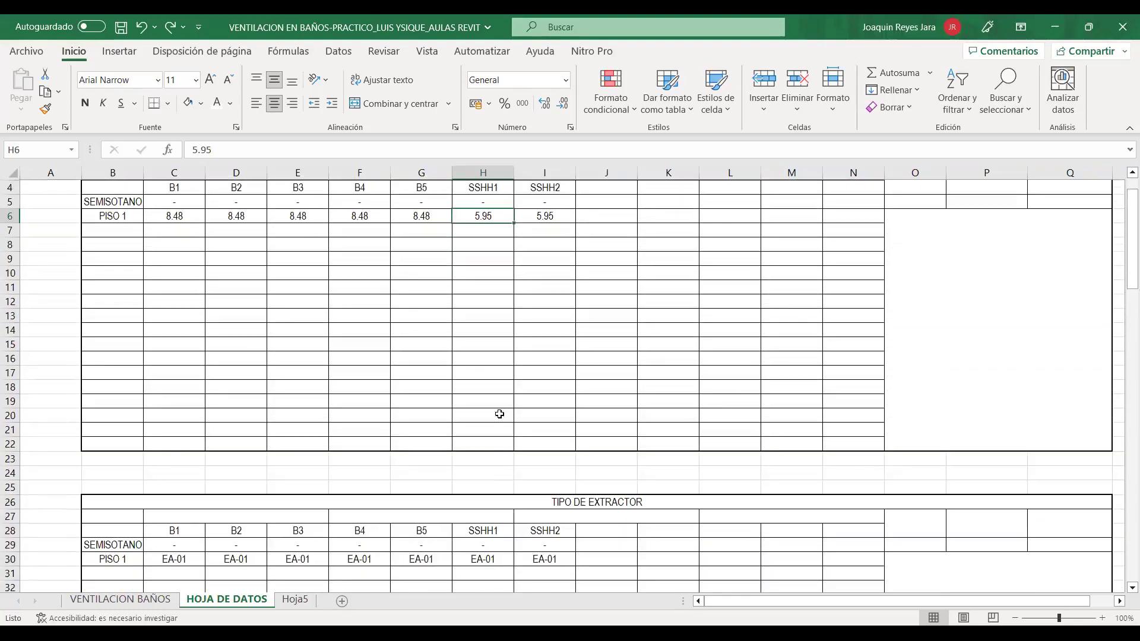
scroll(500, 386, "up", 1)
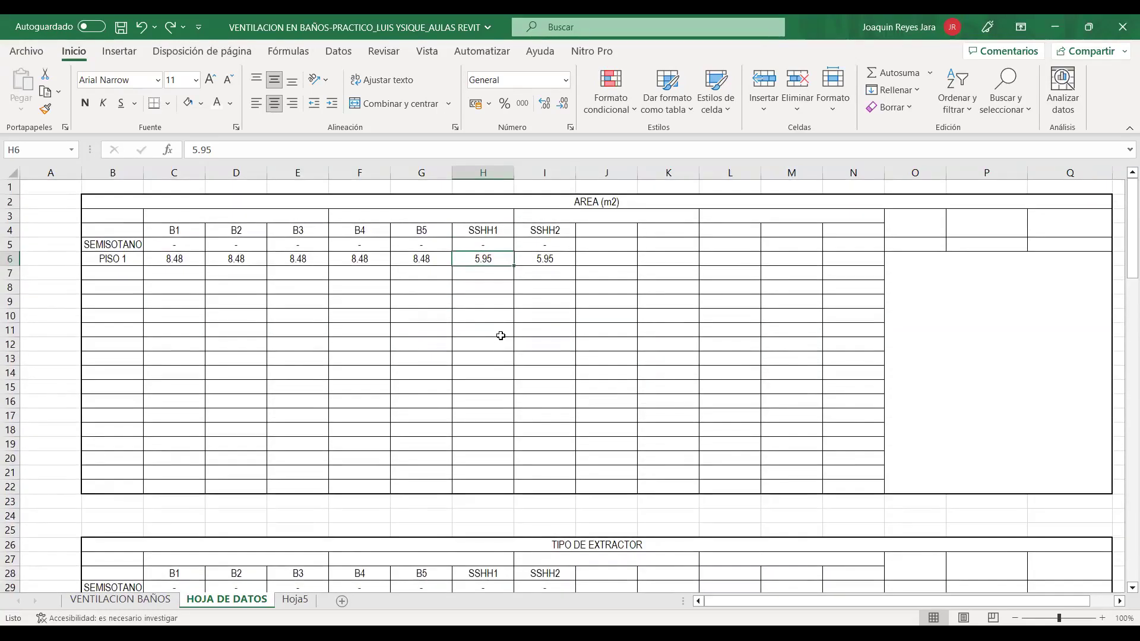
scroll(498, 313, "down", 1)
left_click_drag(175, 215, 418, 215)
left_click(483, 215)
left_click_drag(514, 223, 536, 227)
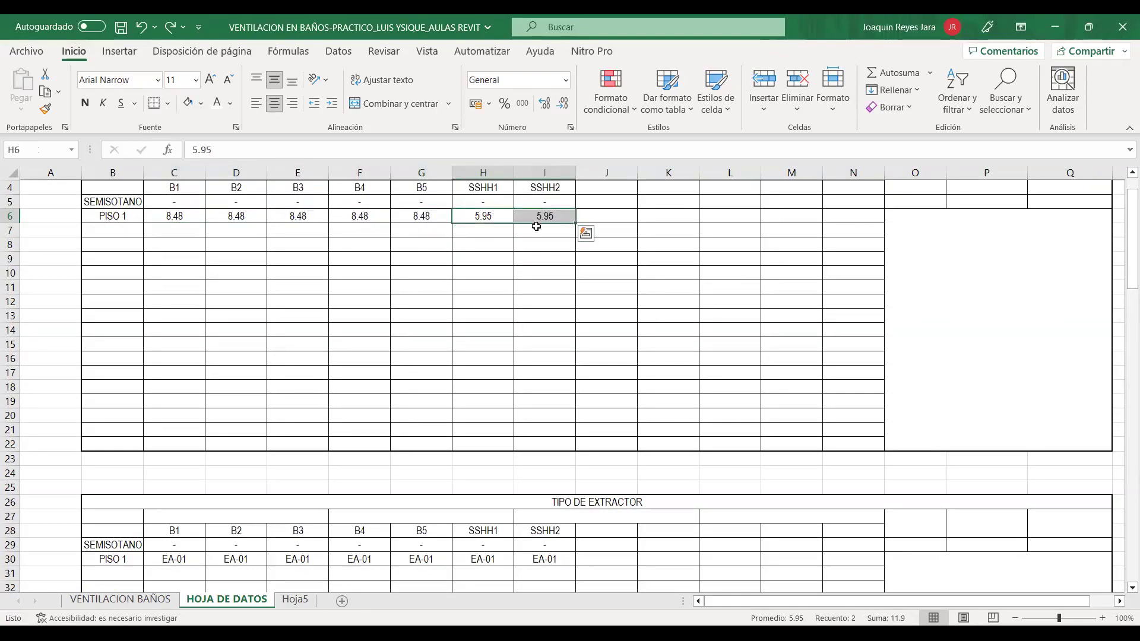
Review the PISO 1 extractor types from B1 to SSHH2, the DUCTO A UBICAR TRAMPA DE HUMO table and the duct quantity totals.
scroll(535, 273, "down", 4)
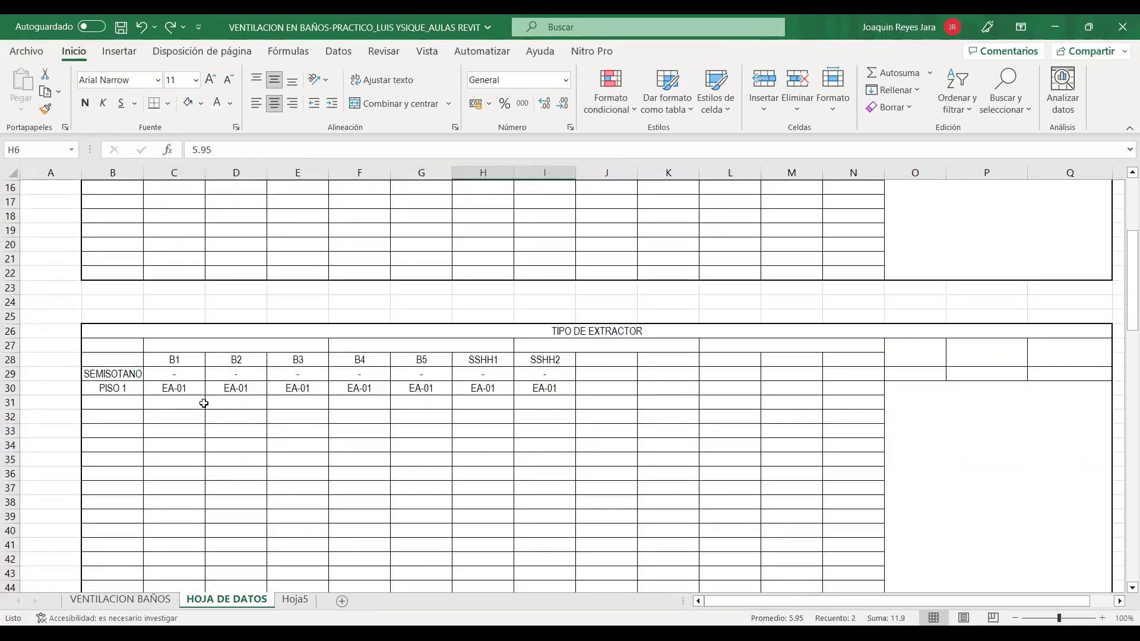
left_click_drag(176, 389, 533, 385)
scroll(471, 319, "up", 4)
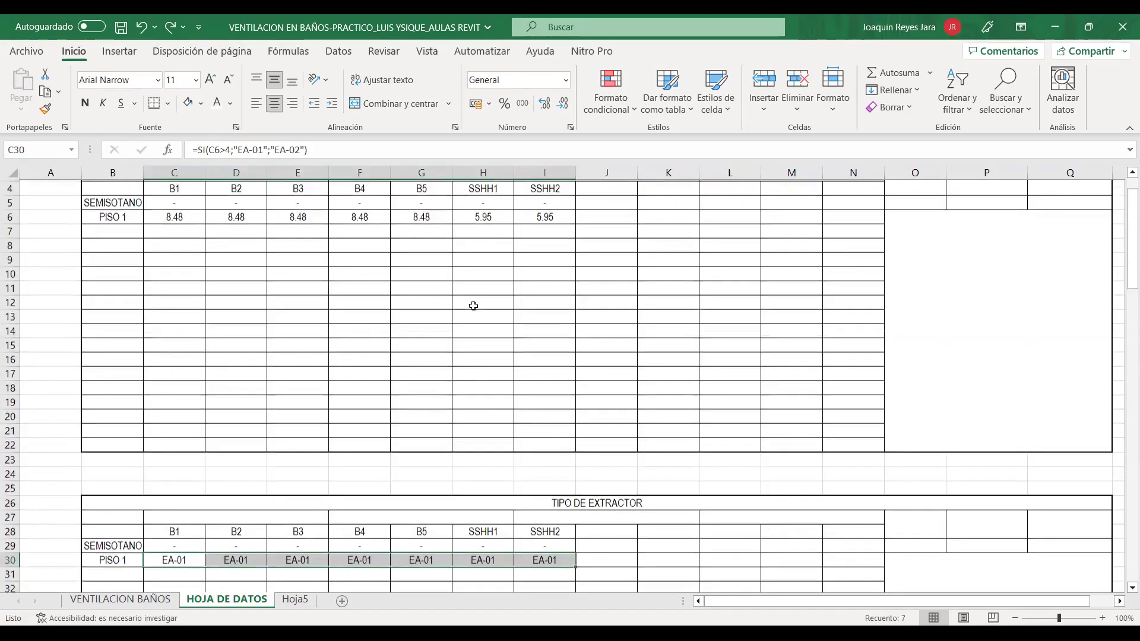
scroll(469, 312, "down", 12)
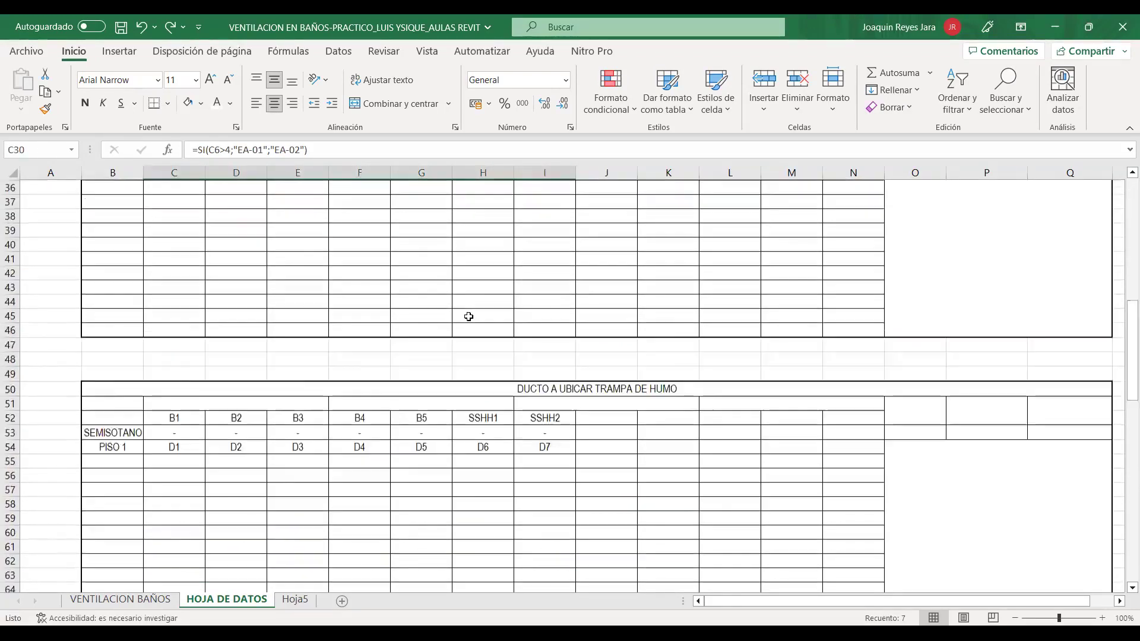
scroll(648, 344, "down", 2)
scroll(323, 389, "down", 10)
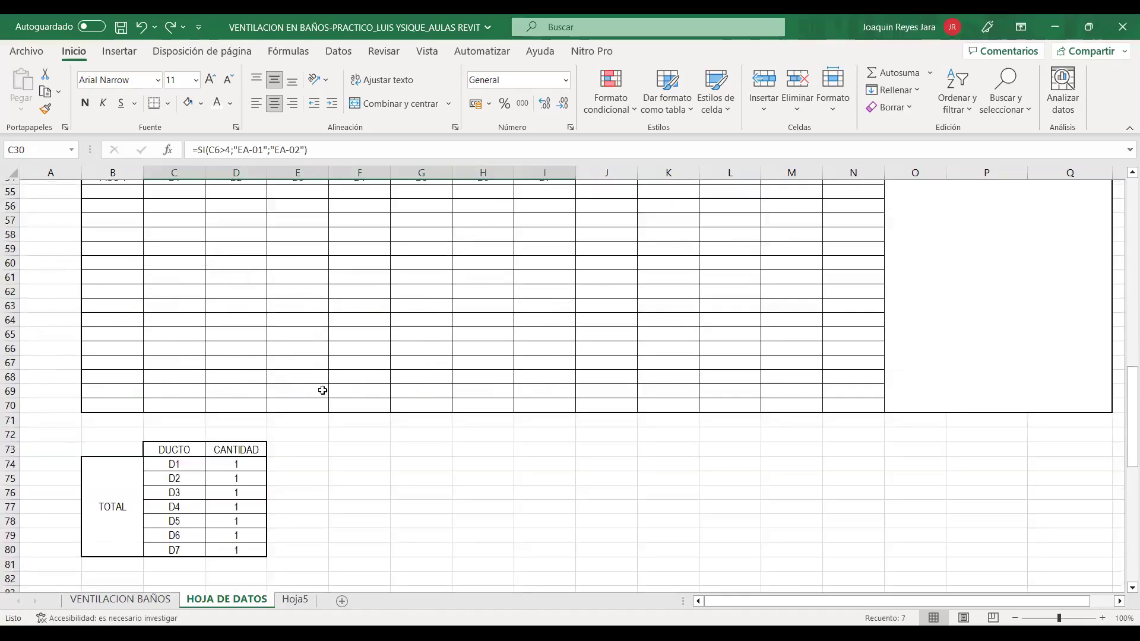
On the VENTILACION BAÑOS sheet, set the ALTURA of extractor EA-01 to 2.8 m.
left_click(120, 599)
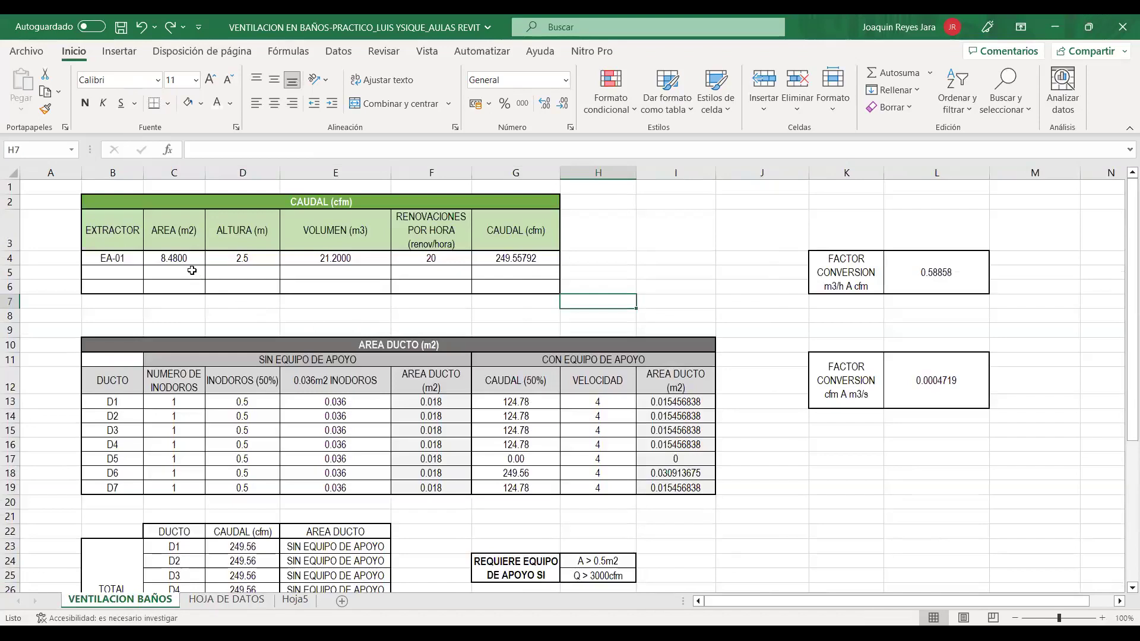
left_click(117, 260)
left_click(178, 260)
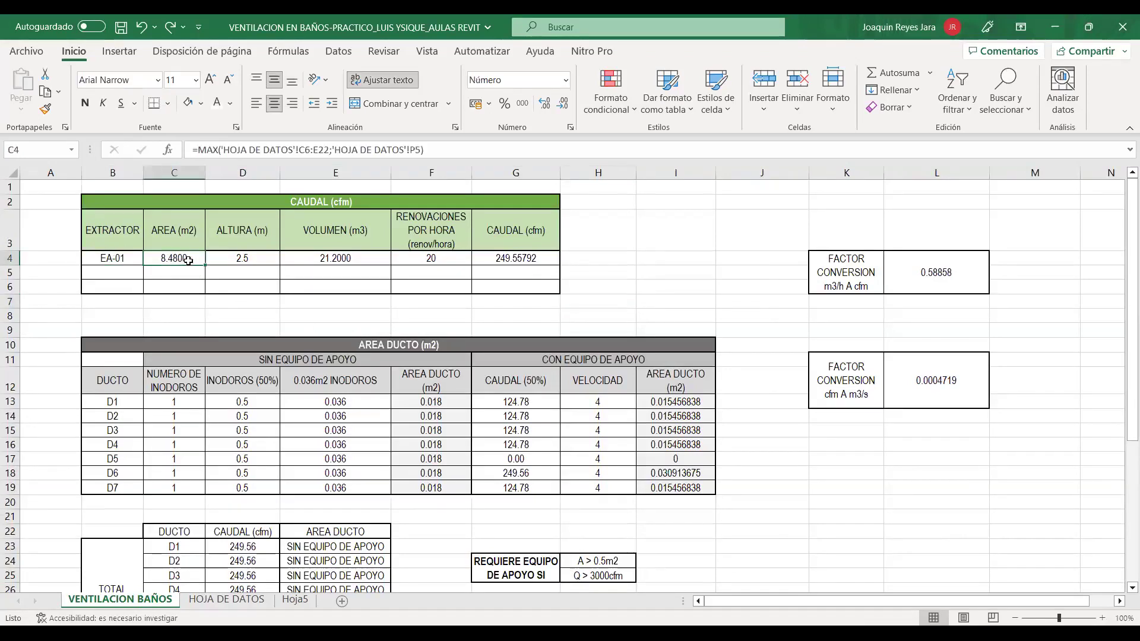
left_click(252, 263)
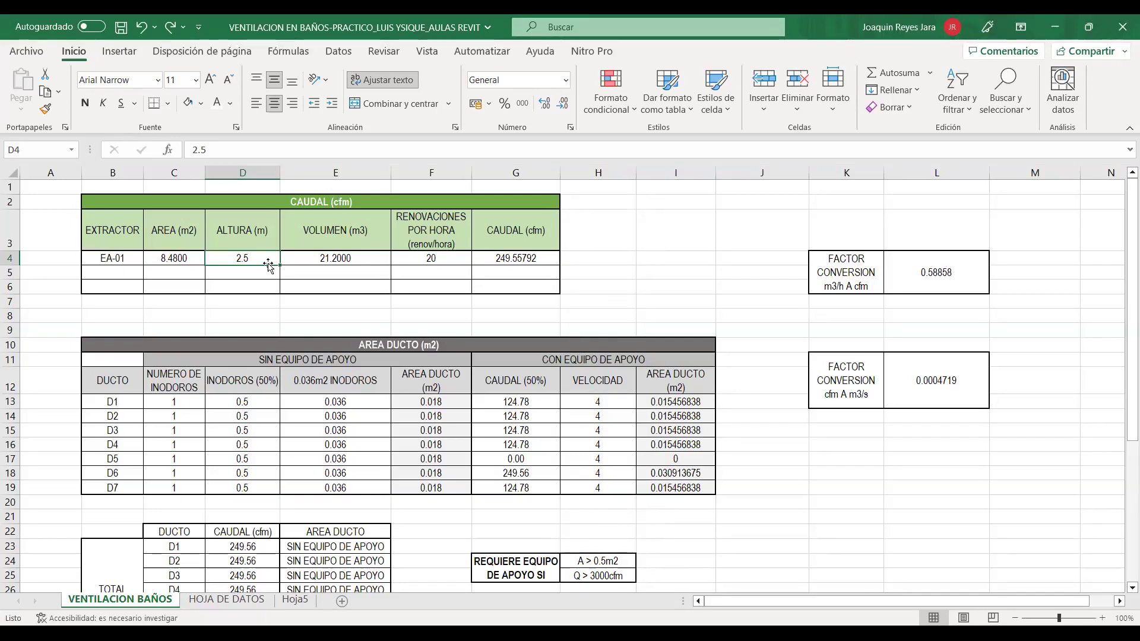
type("3")
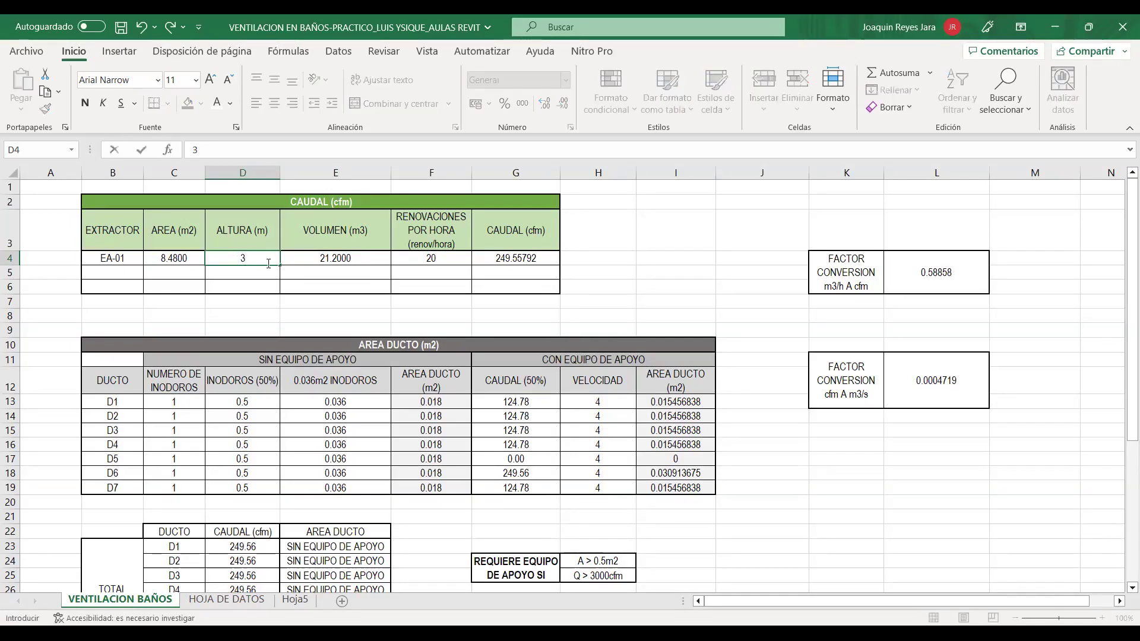
type("2.8")
key("Return")
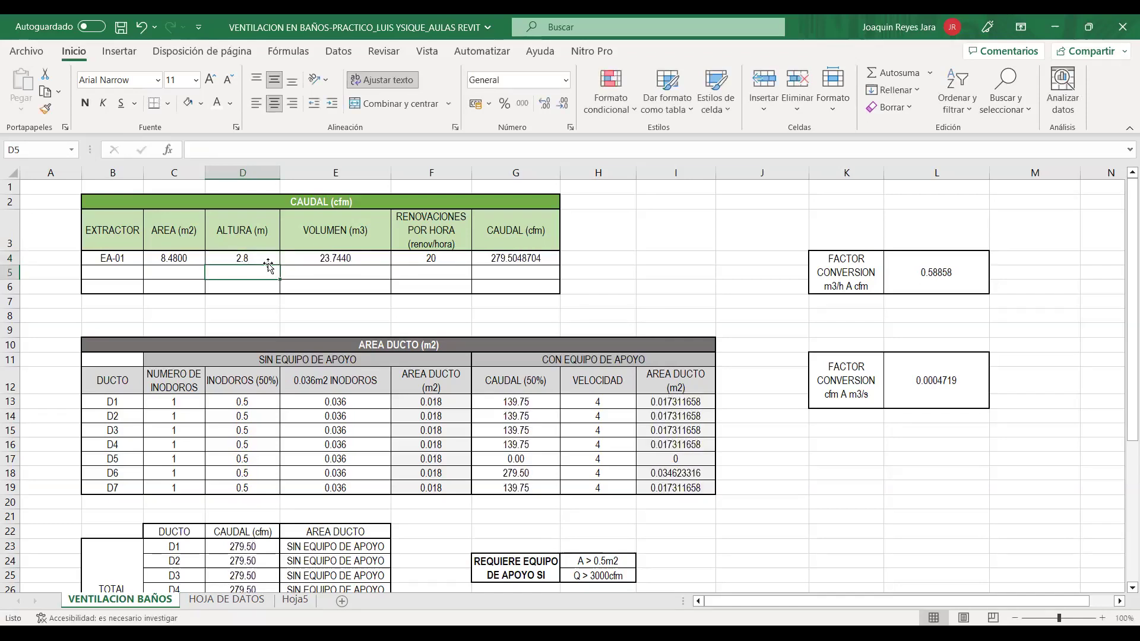
Inspect the EA-01 height, the VOLUMEN formula and the CAUDAL formula in the CAUDAL (cfm) table.
left_click(260, 259)
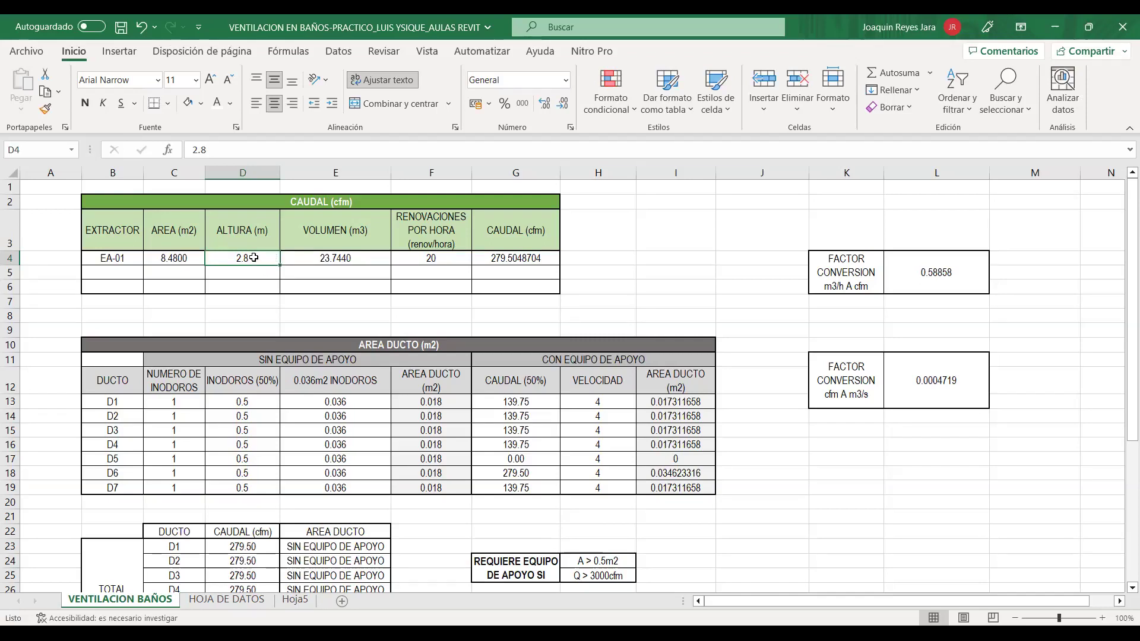
left_click(326, 258)
double_click(354, 260)
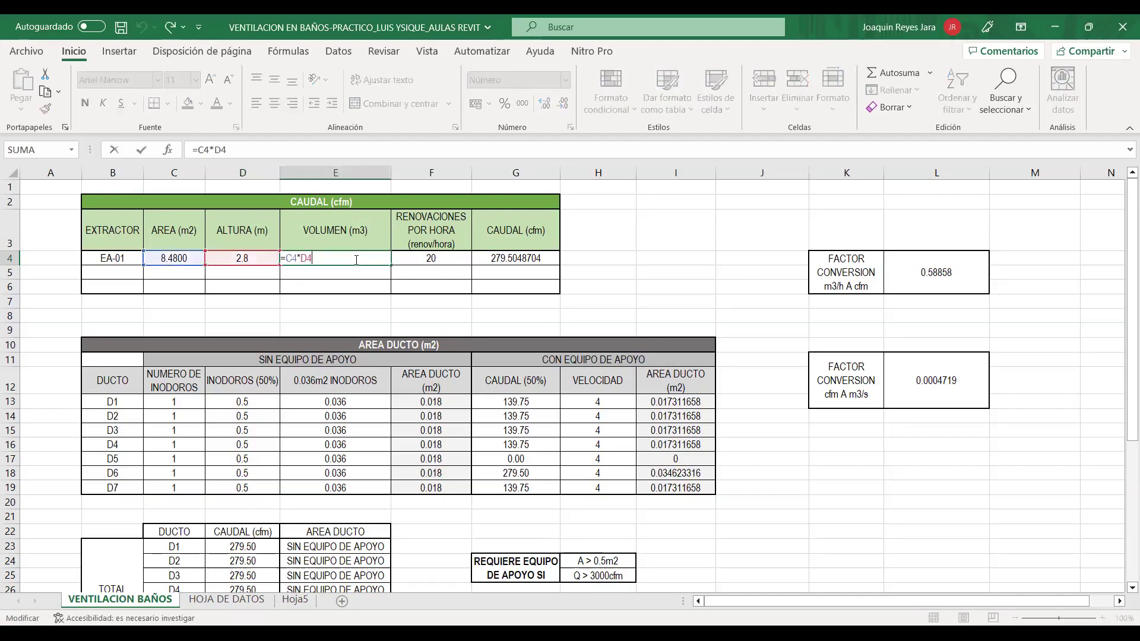
key("Escape")
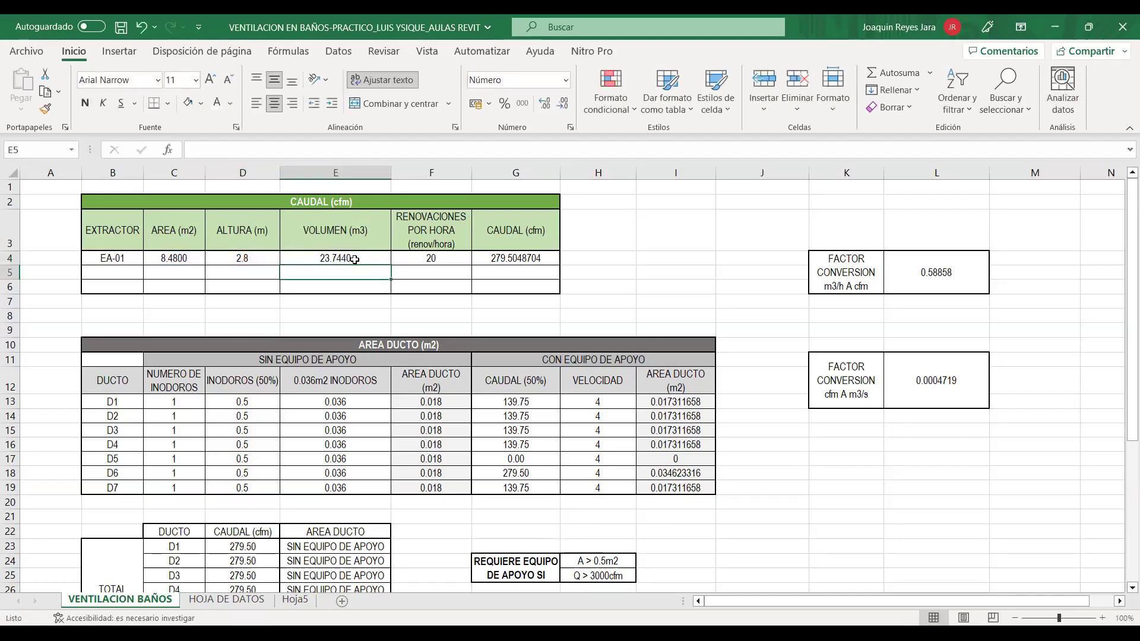
left_click(519, 259)
Compare the duct areas with and without support equipment for D1 to D7, and inspect the CAUDAL (50%) formula of D5.
scroll(437, 363, "down", 2)
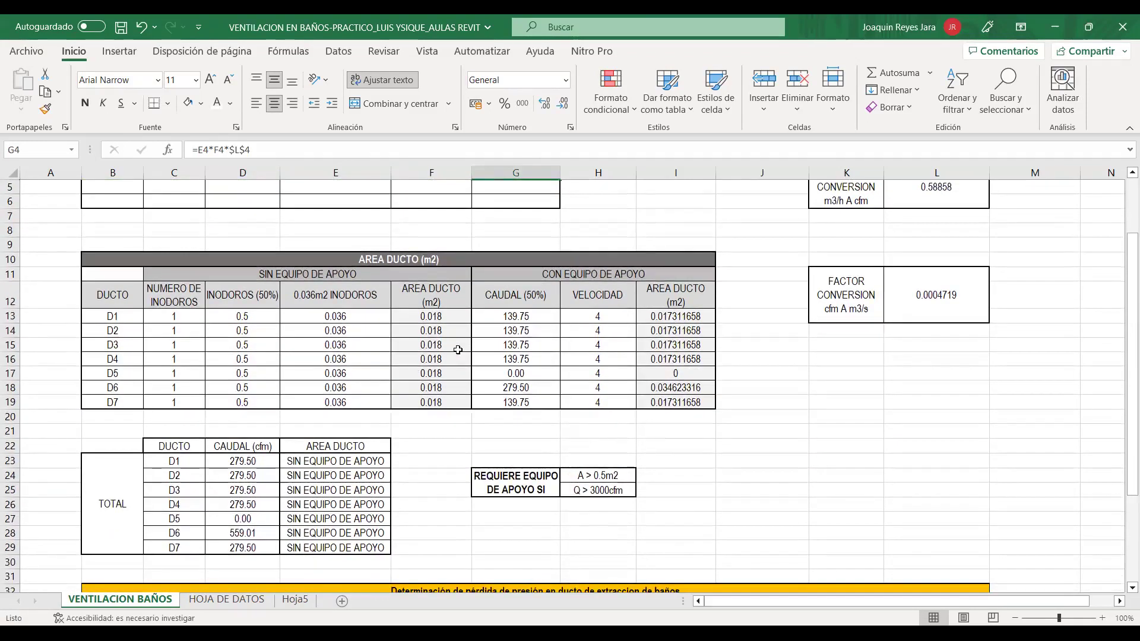
left_click_drag(441, 316, 452, 404)
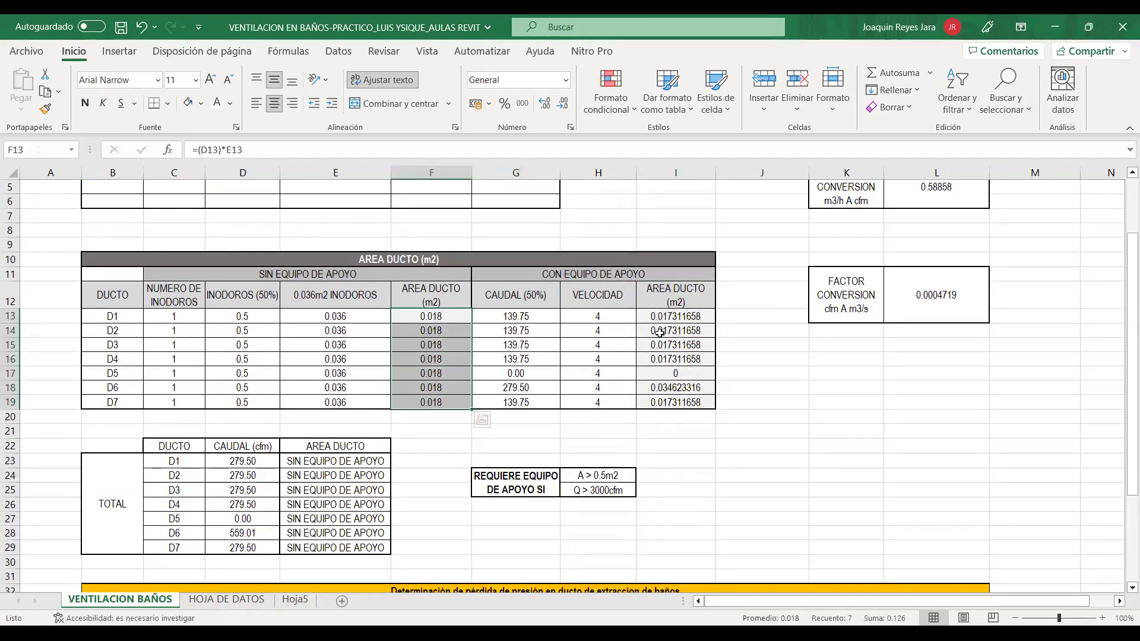
left_click_drag(670, 316, 678, 404)
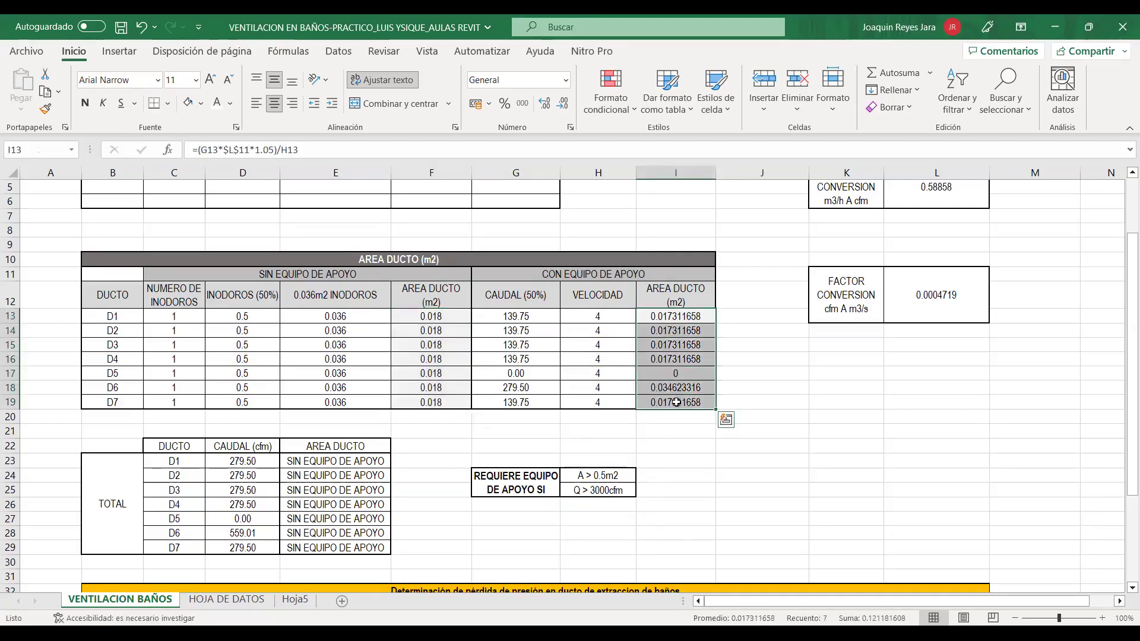
left_click(520, 374)
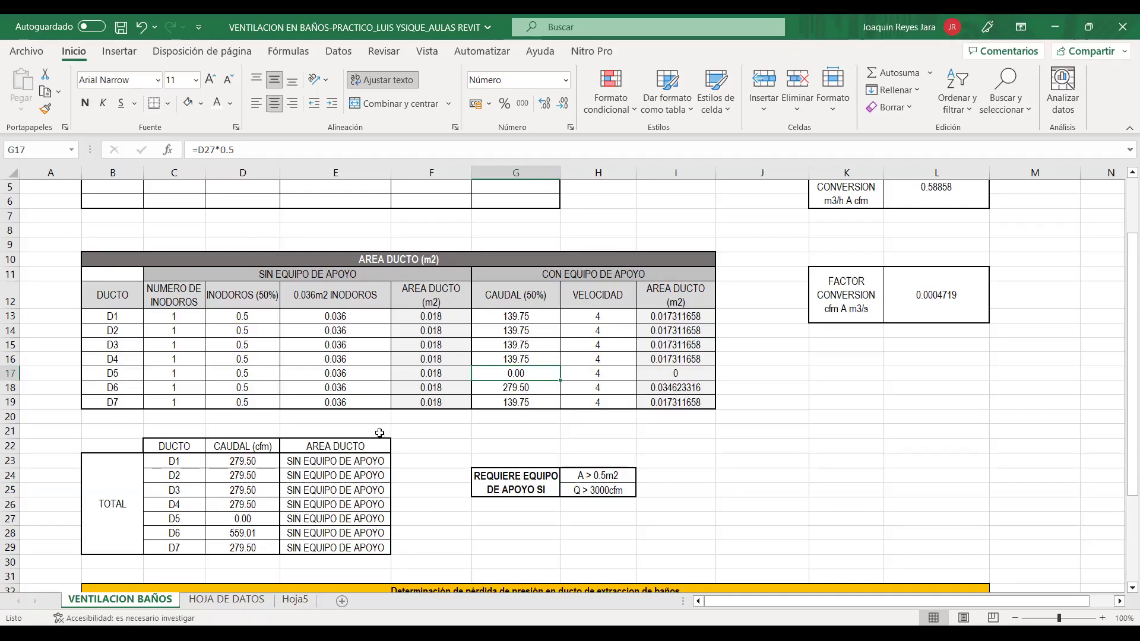
double_click(530, 374)
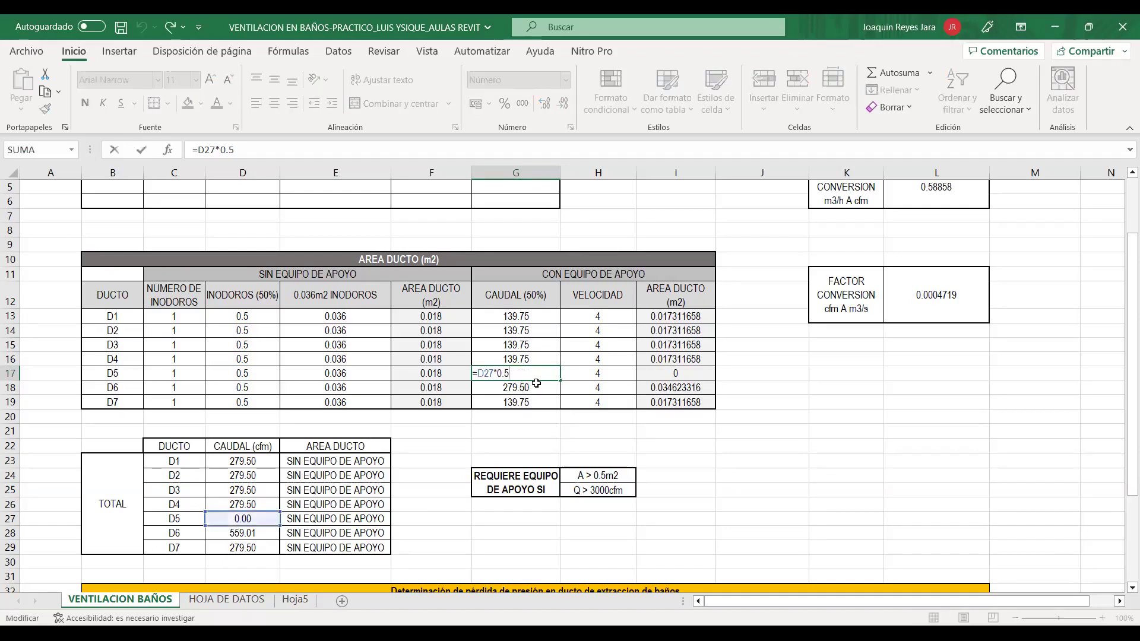
key("Return")
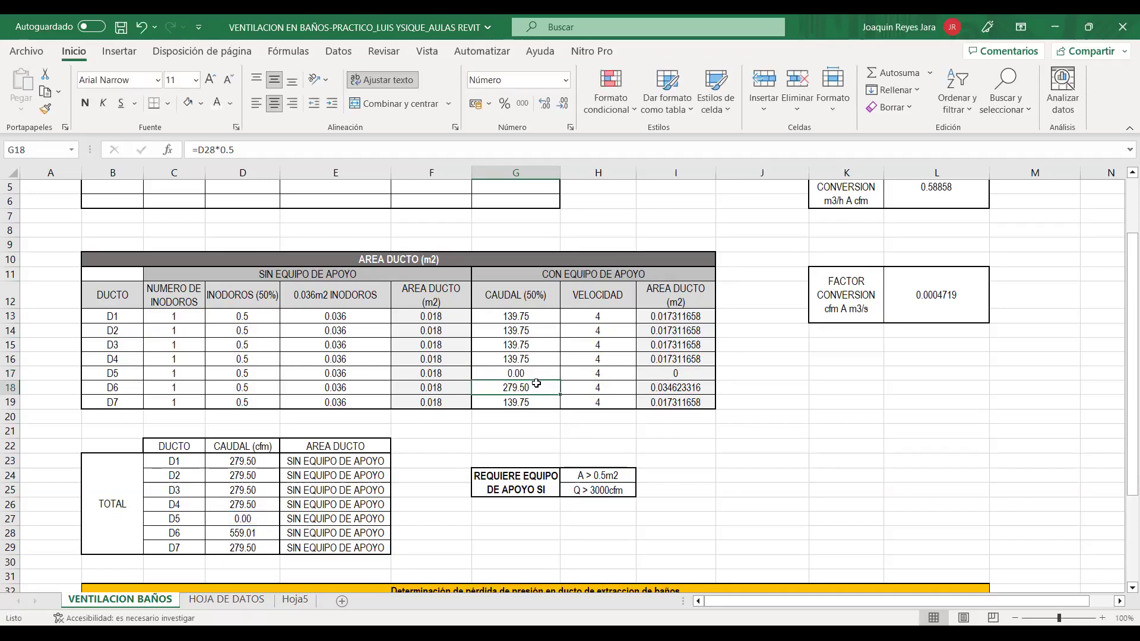
Inspect the CAUDAL (50%) formula of D1 and the source references of the D1 and D5 total flows.
scroll(567, 356, "up", 2)
double_click(532, 403)
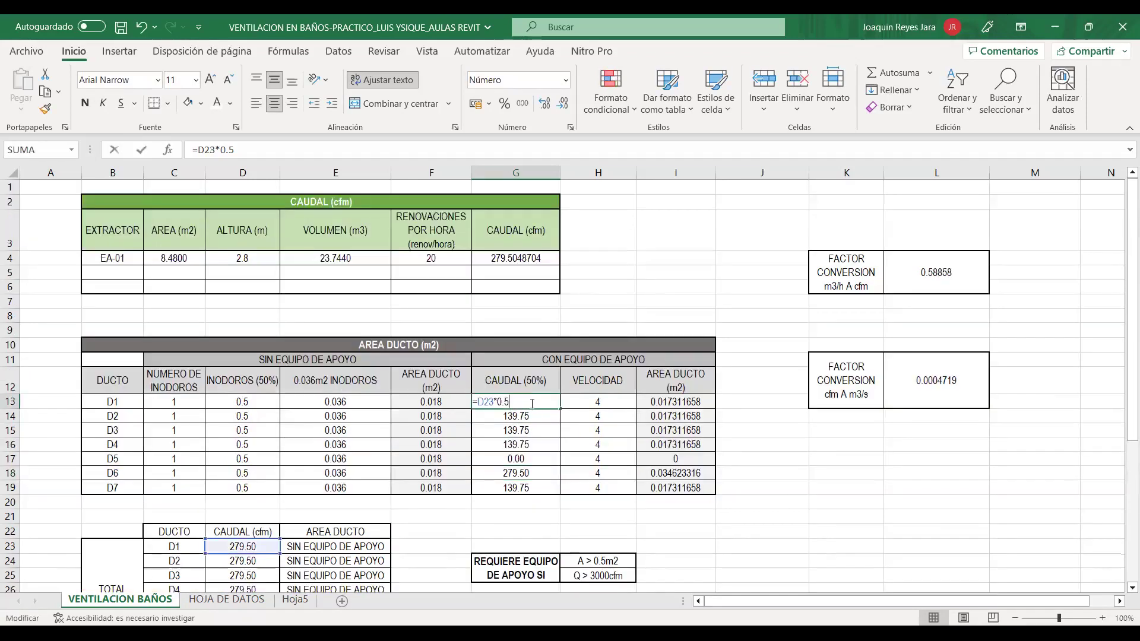
key("Return")
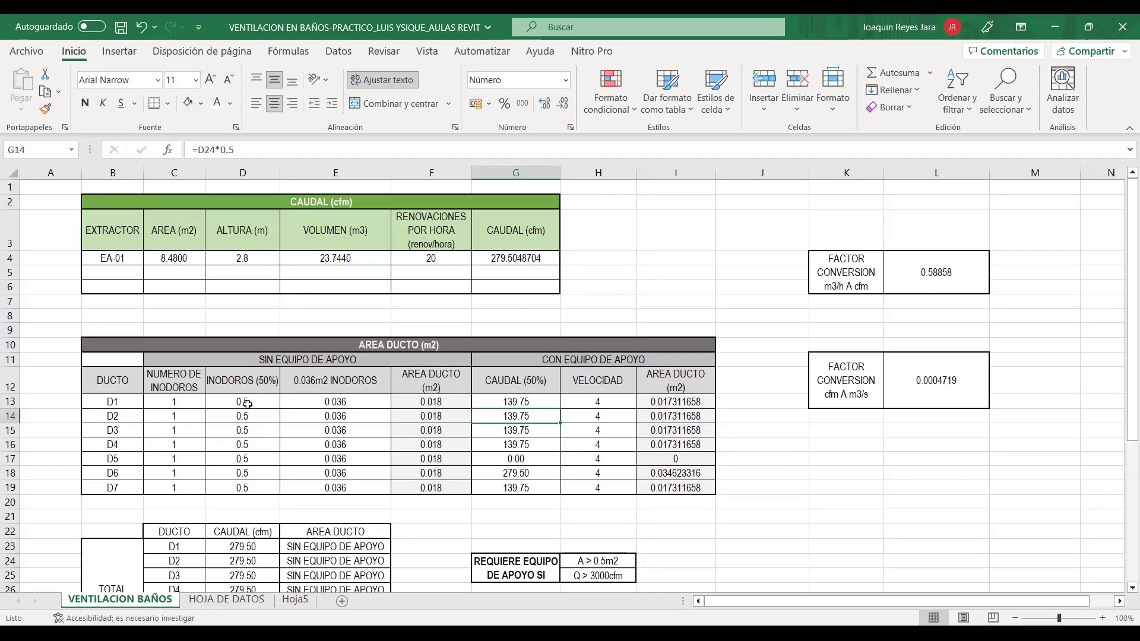
scroll(248, 404, "down", 3)
left_click(260, 419)
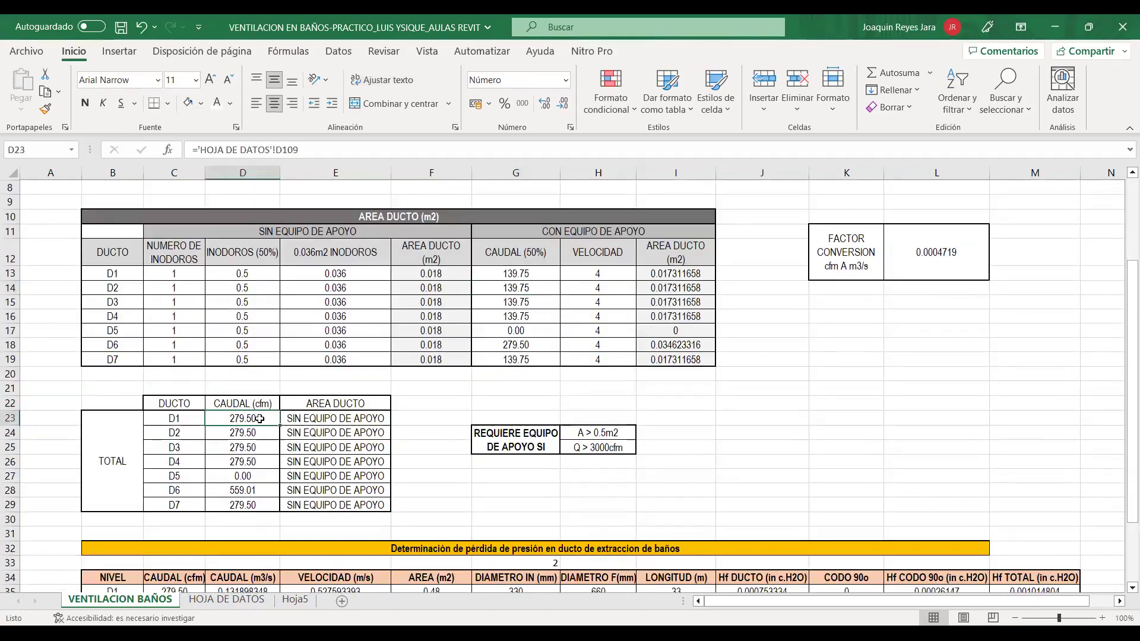
left_click(260, 472)
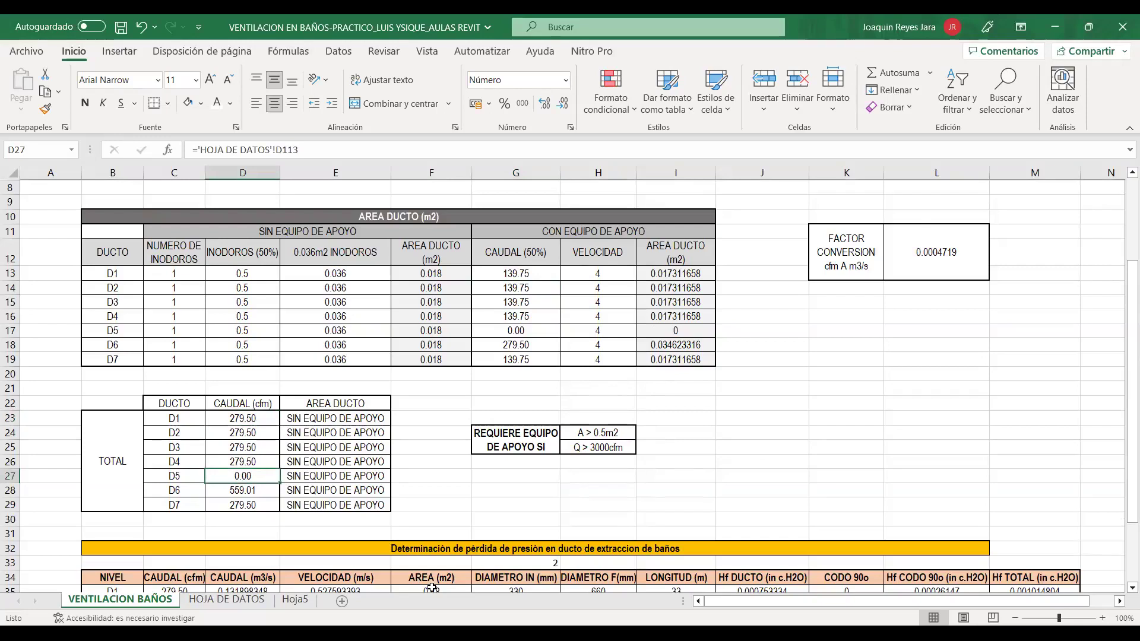
On the HOJA DE DATOS sheet, locate the D5 total flow in cell D113 and inspect its sum formula.
left_click(243, 602)
scroll(399, 364, "down", 14)
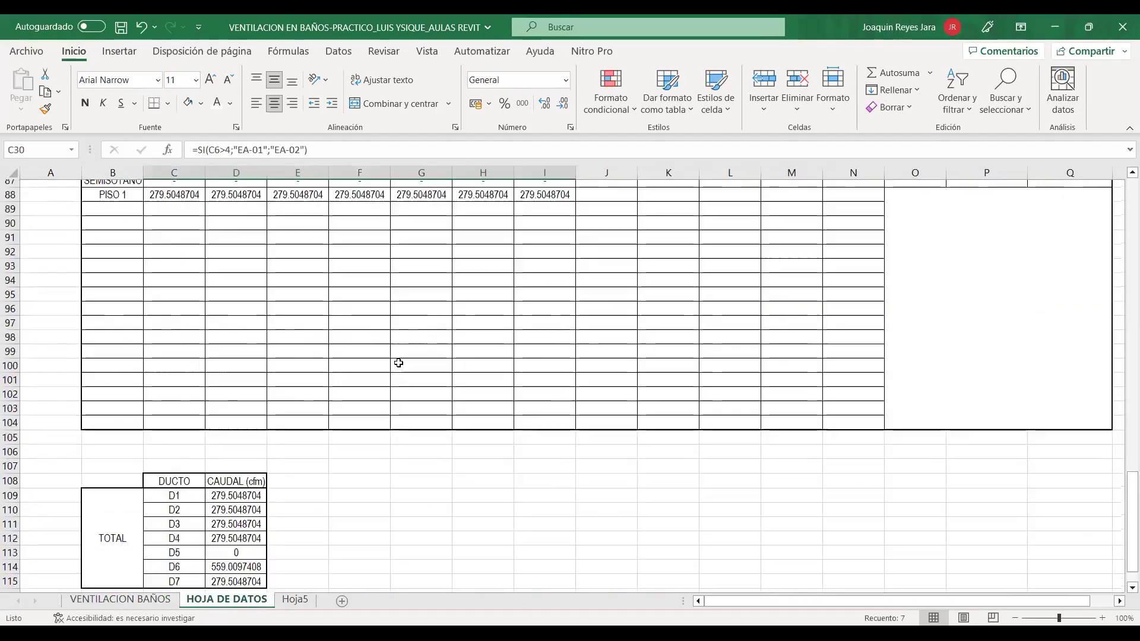
scroll(398, 364, "up", 14)
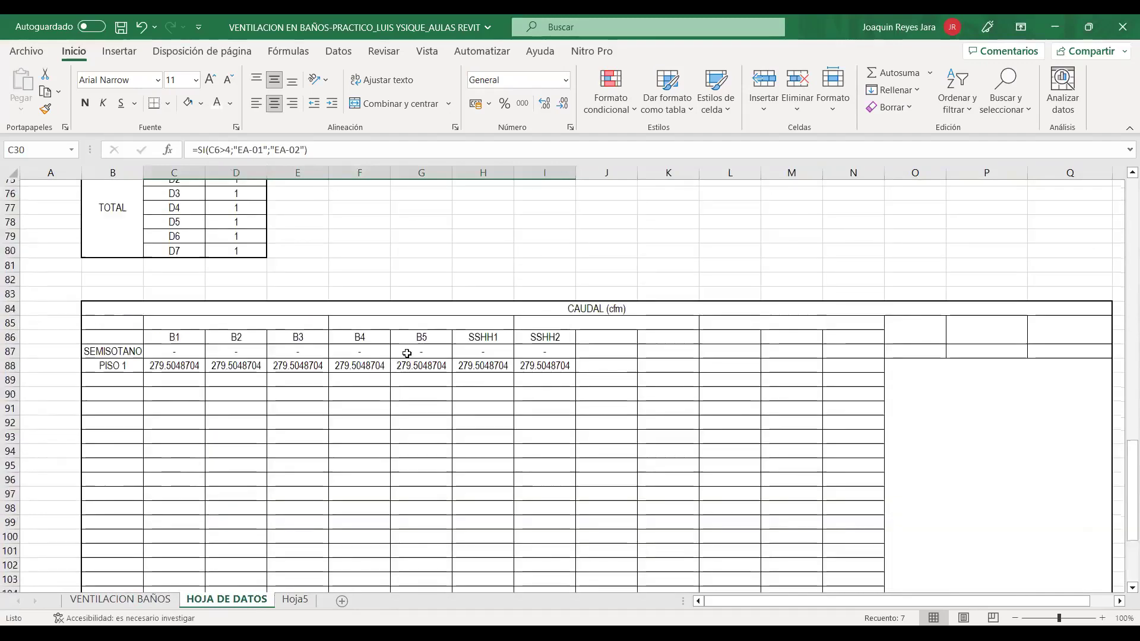
left_click(236, 173)
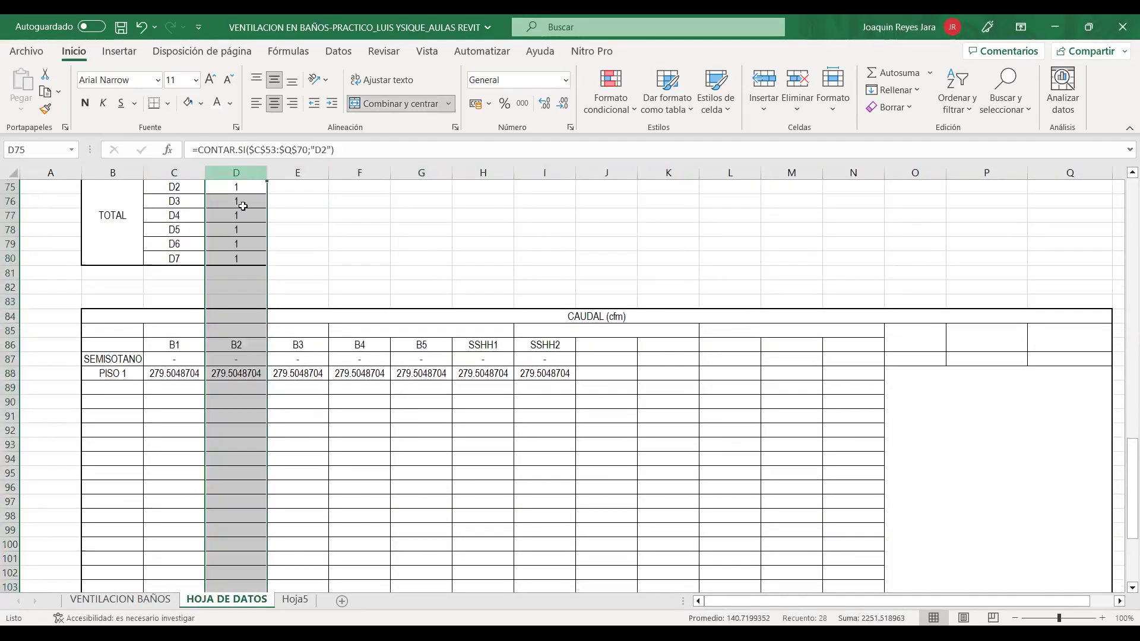
scroll(231, 326, "down", 6)
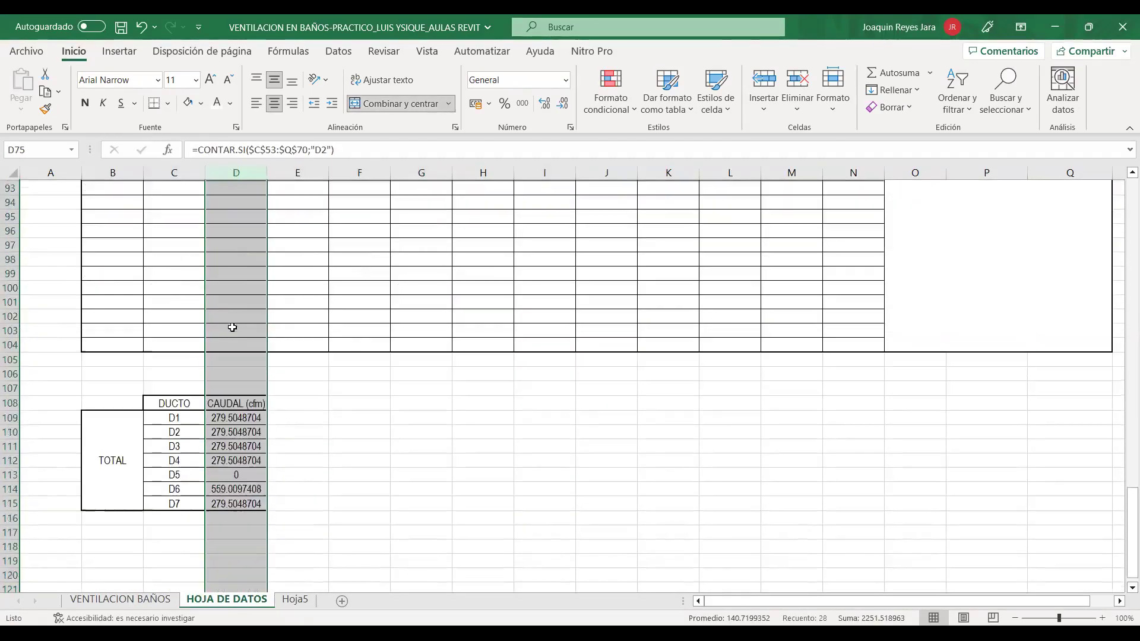
left_click(238, 476)
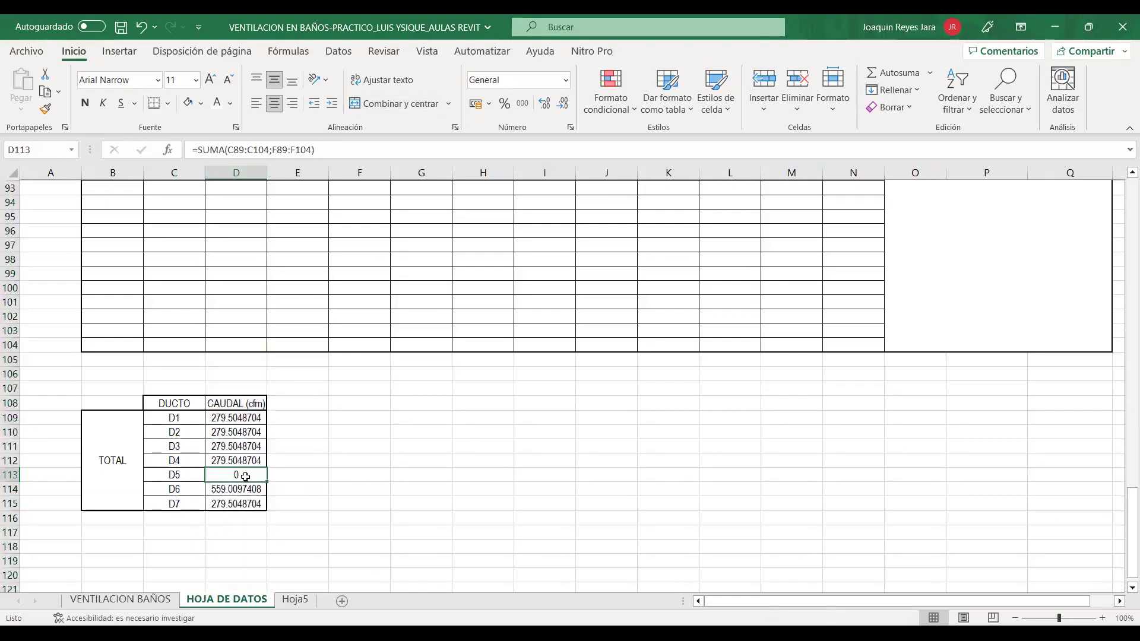
Extend the D5 total flow formula to =SUMA(C88:C104;F88:F104) and check the D5 row on the VENTILACION BAÑOS sheet.
double_click(247, 476)
scroll(402, 370, "up", 6)
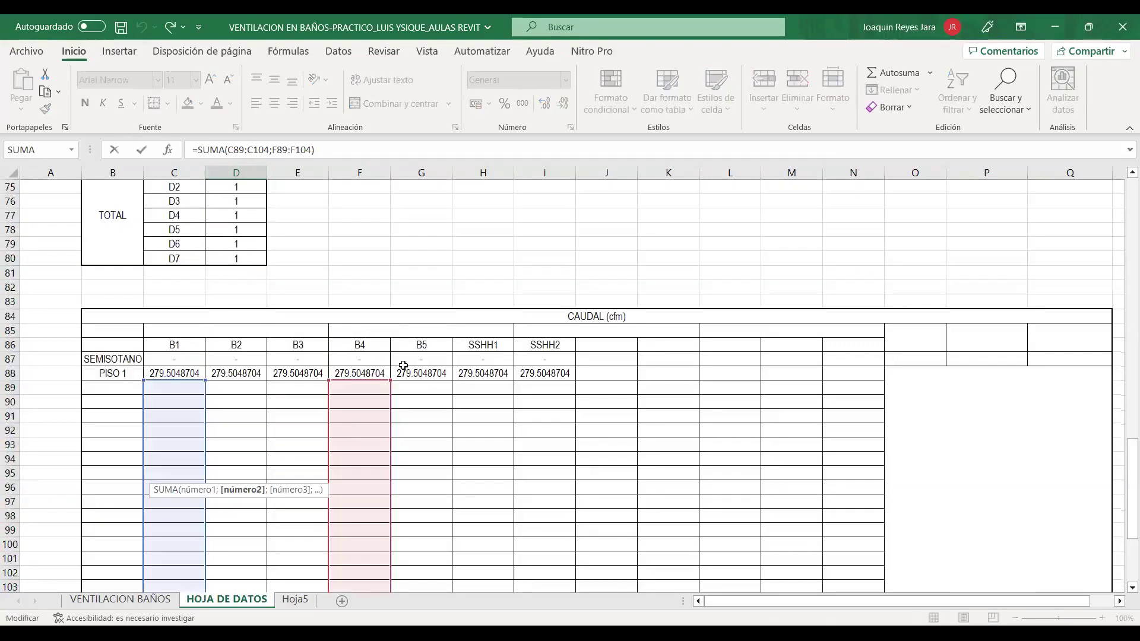
scroll(279, 375, "down", 4)
scroll(159, 339, "up", 2)
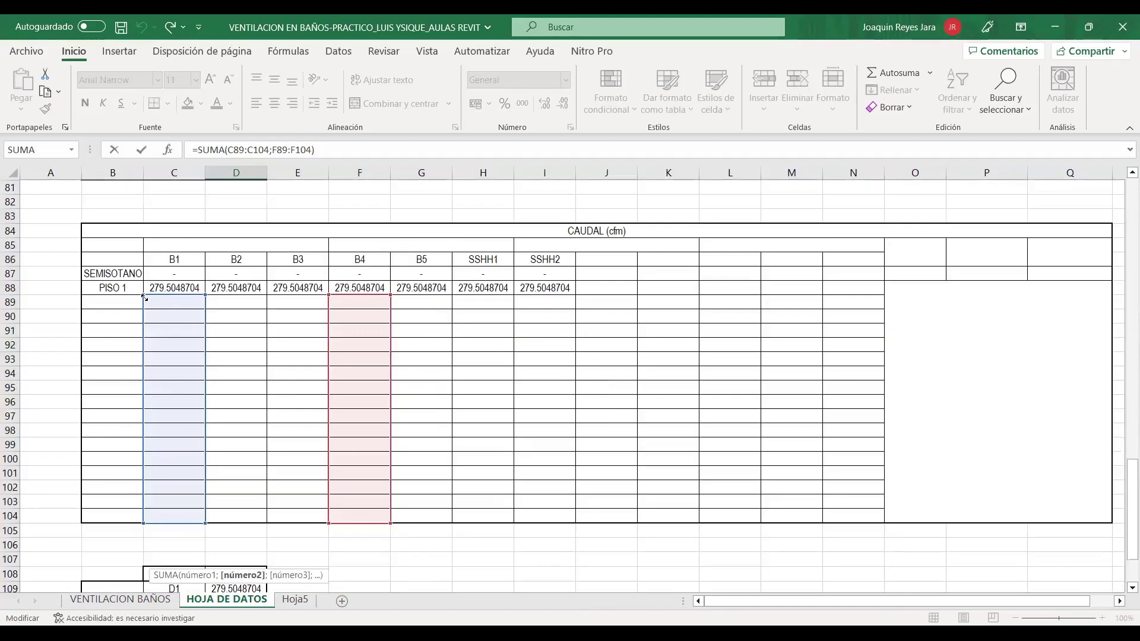
left_click_drag(145, 284, 145, 280)
left_click_drag(391, 295, 389, 279)
scroll(388, 279, "down", 4)
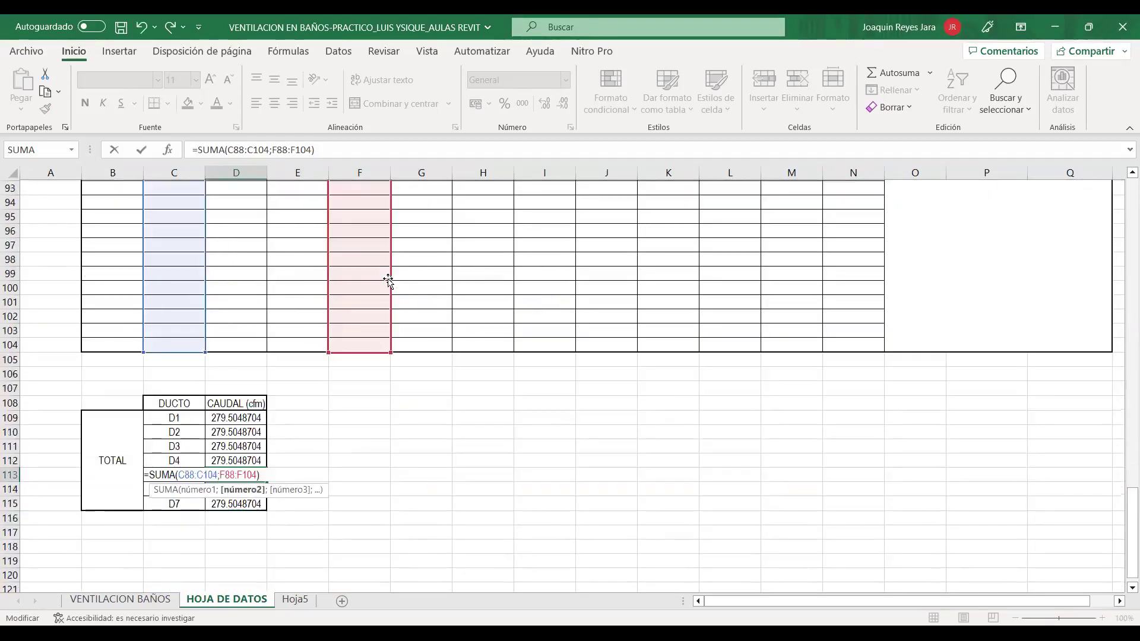
key("Return")
left_click(121, 600)
scroll(368, 363, "down", 2)
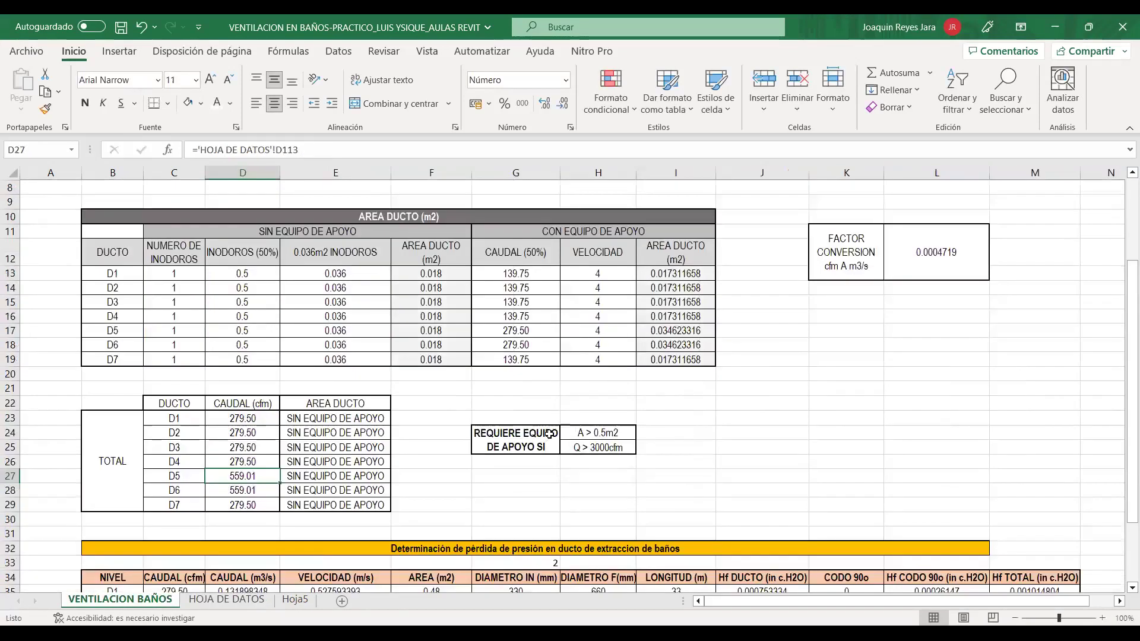
Review the D1 to D7 duct areas without and with support equipment, and inspect the CAUDAL (cfm) formula of extractor EA-01.
scroll(368, 362, "up", 2)
scroll(368, 362, "up", 3)
left_click(696, 337)
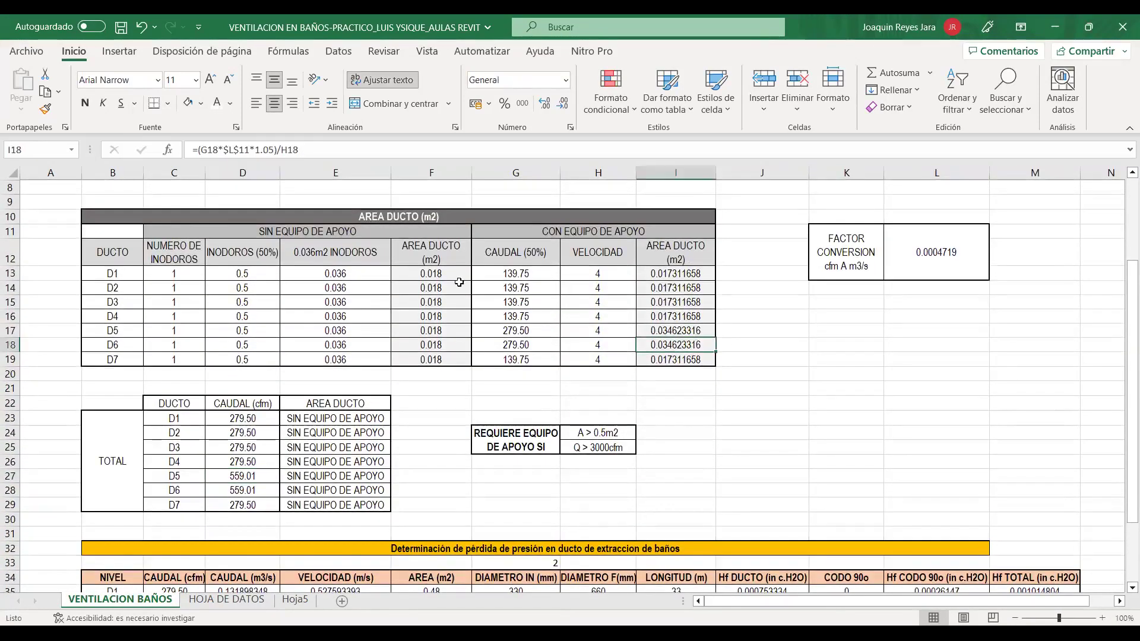
left_click_drag(442, 273, 446, 361)
left_click_drag(676, 273, 677, 362)
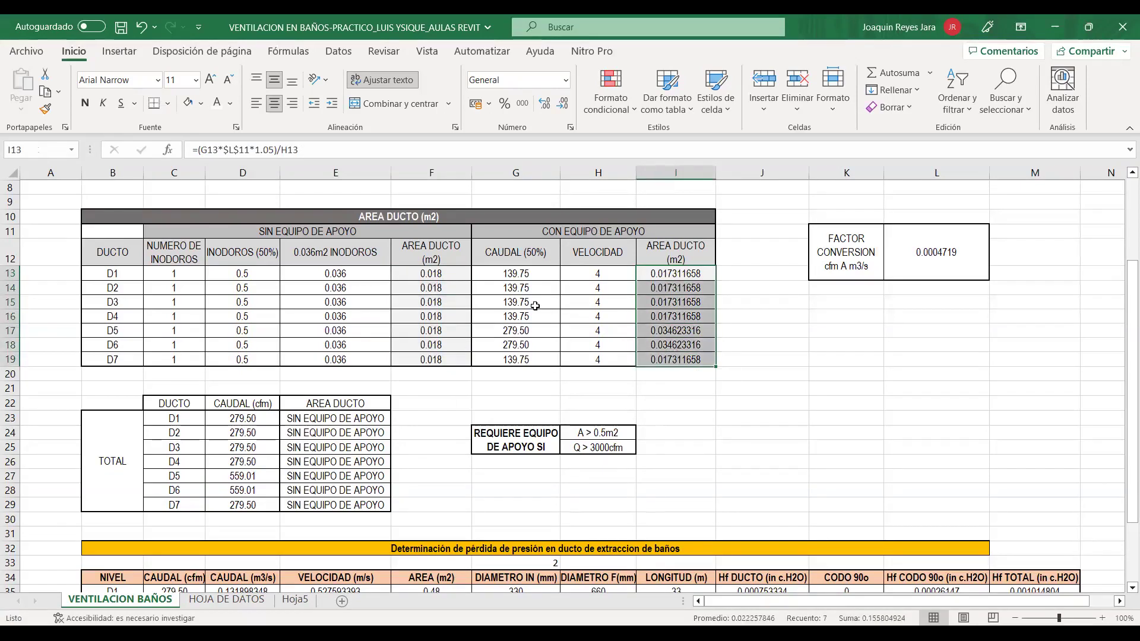
scroll(502, 263, "up", 3)
left_click(502, 260)
Examine the pressure loss table, checking the D1 flow reference, the D5 and D6 rows, and the Hf CODO 90o and Hf TOTAL columns.
scroll(502, 263, "down", 1)
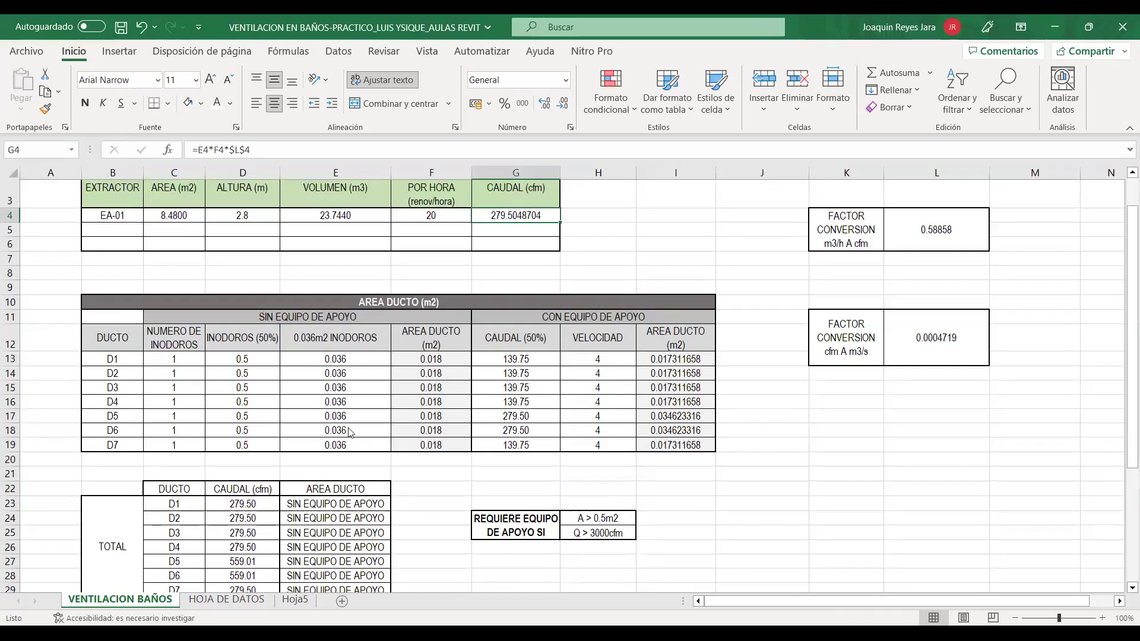
scroll(303, 436, "down", 2)
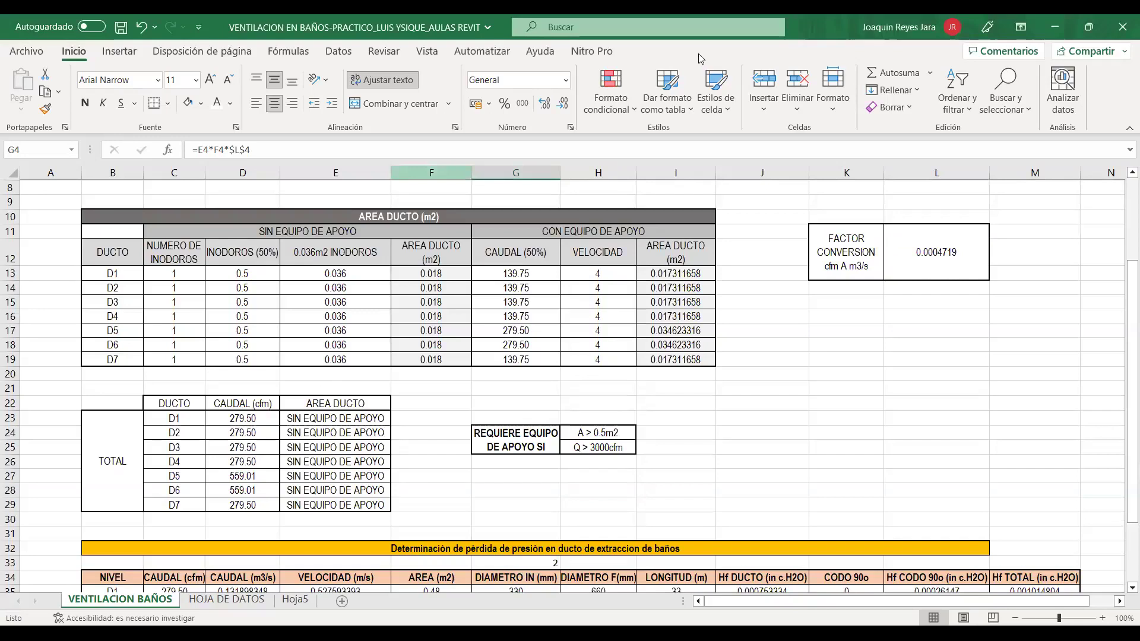
scroll(421, 361, "down", 3)
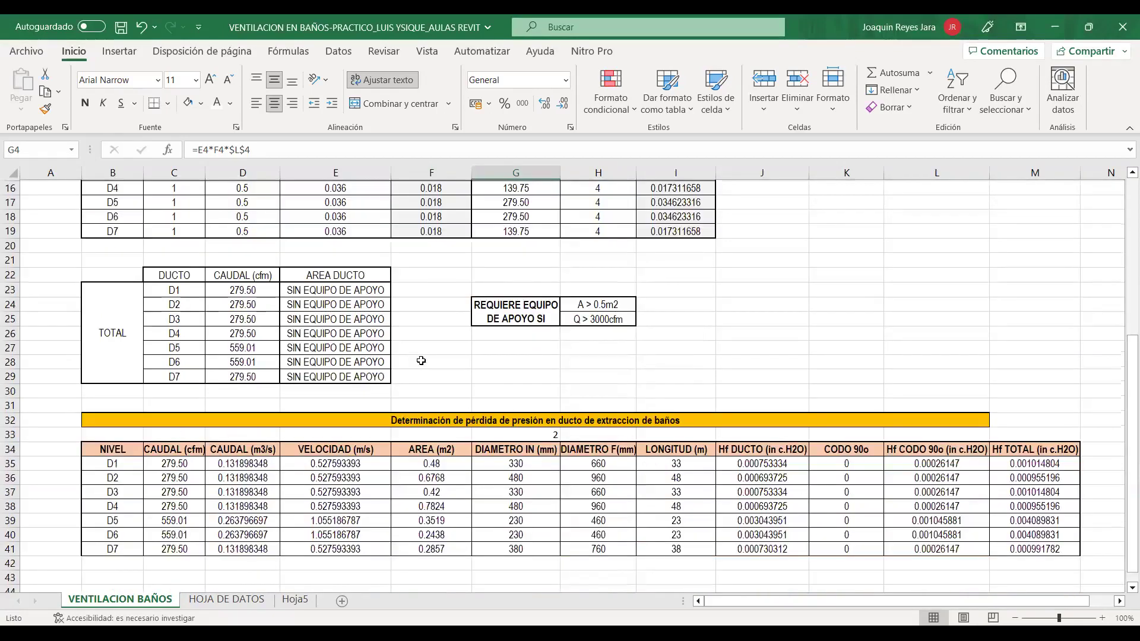
left_click(185, 467)
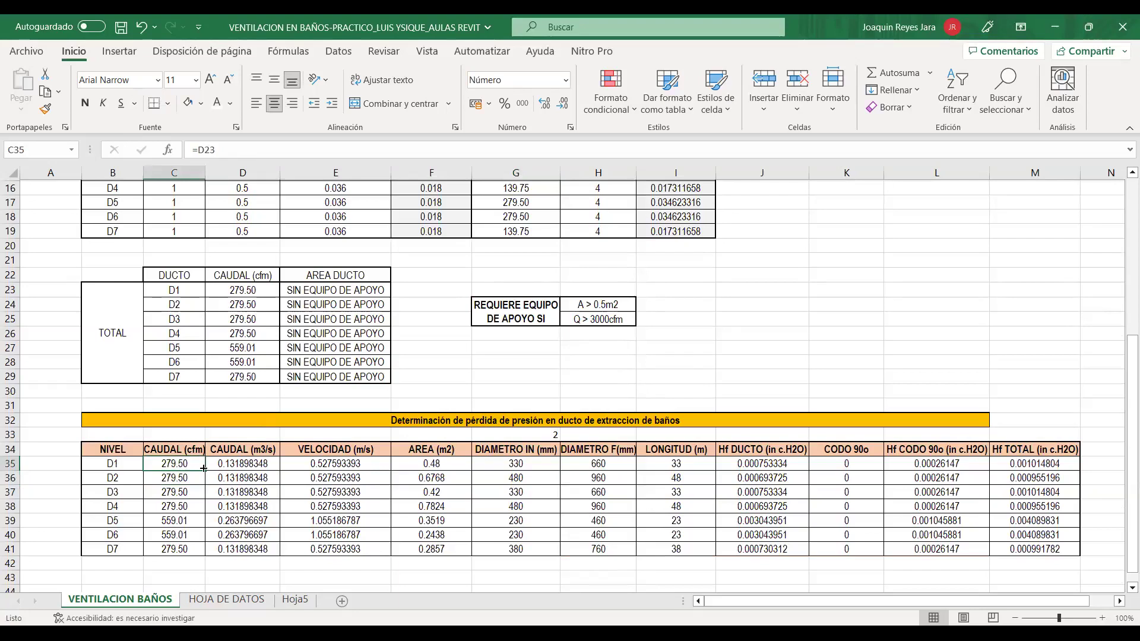
left_click_drag(178, 524, 1016, 529)
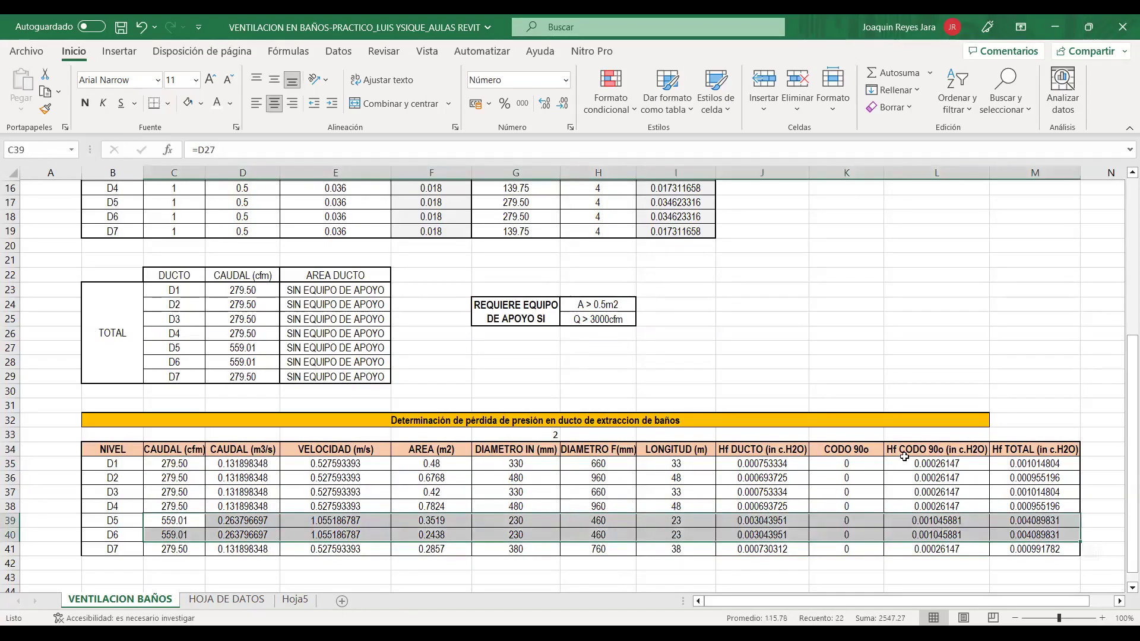
left_click(904, 458)
left_click(1002, 447)
scroll(846, 332, "up", 2)
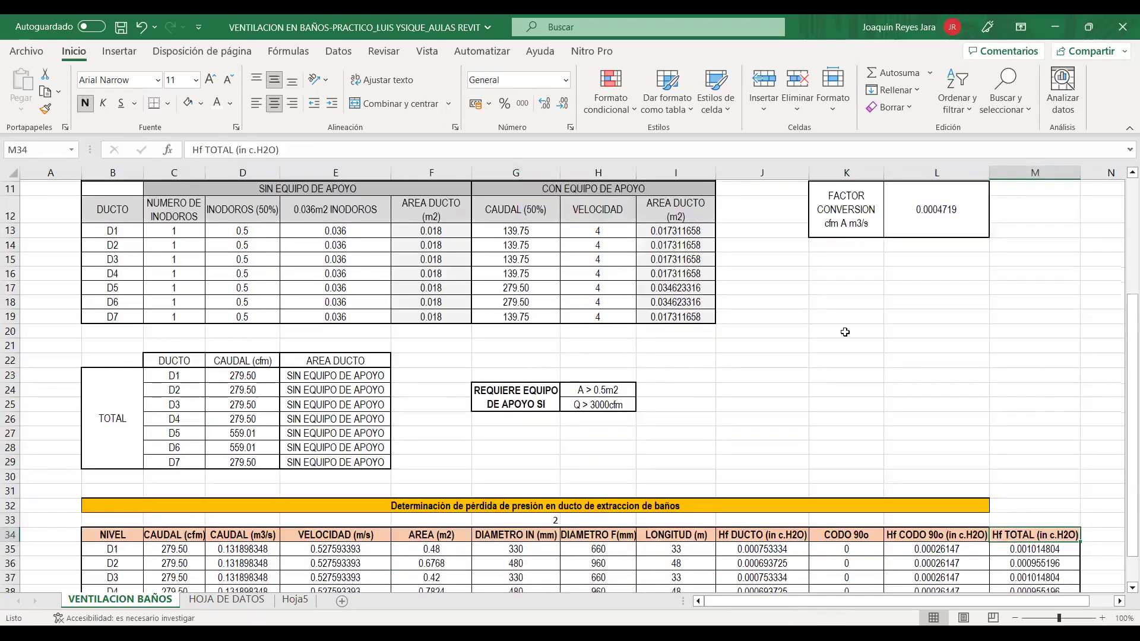
scroll(846, 332, "up", 4)
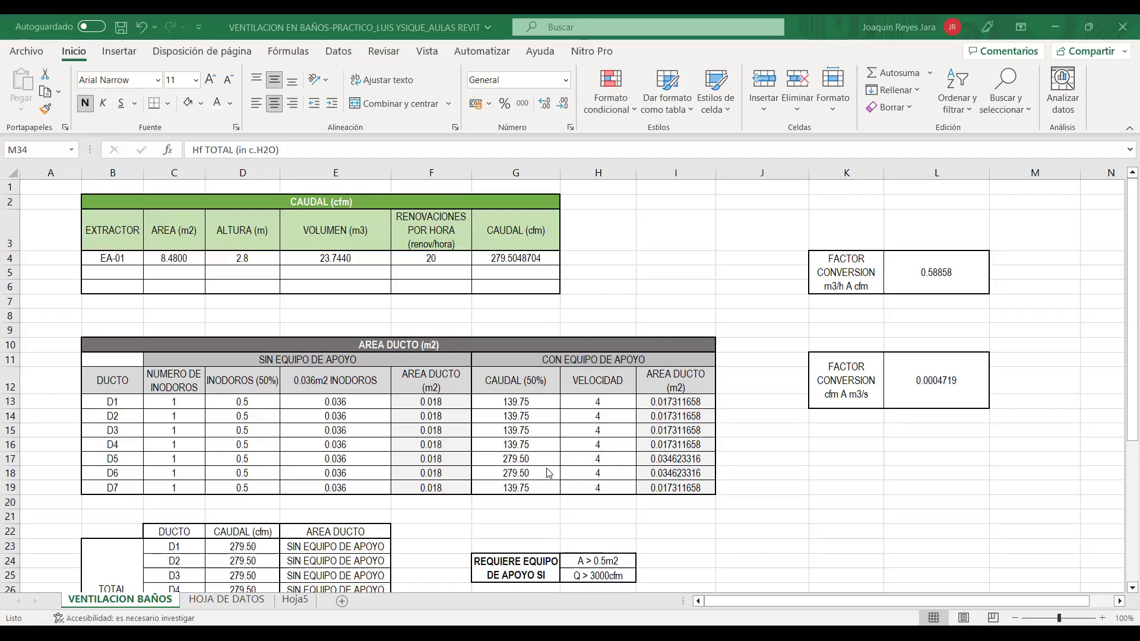
scroll(445, 320, "down", 1)
scroll(315, 297, "up", 1)
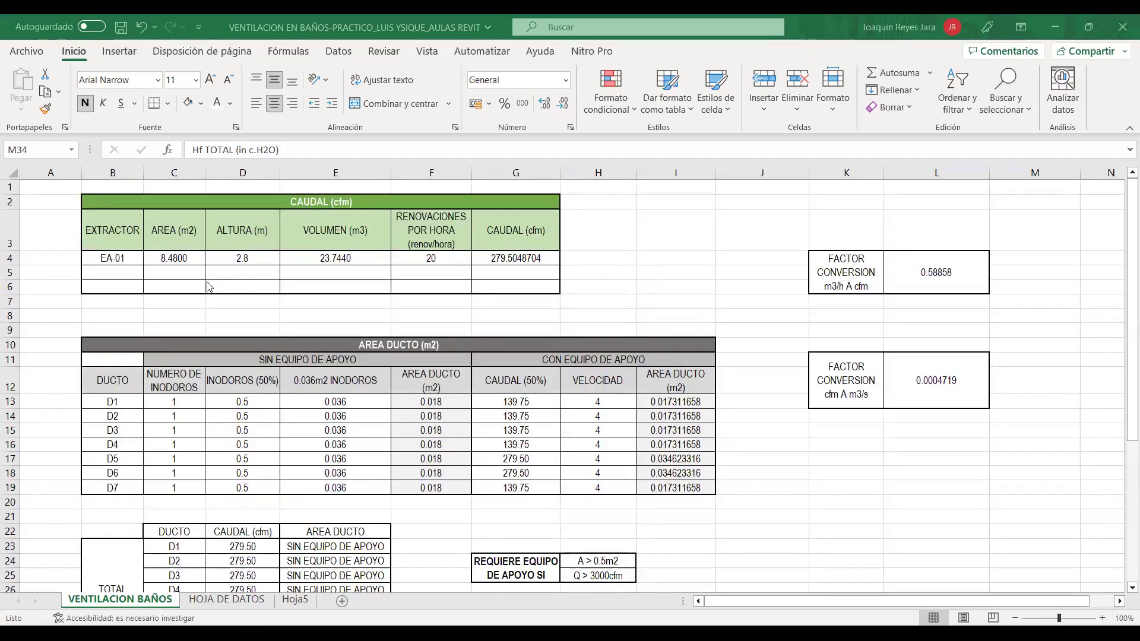